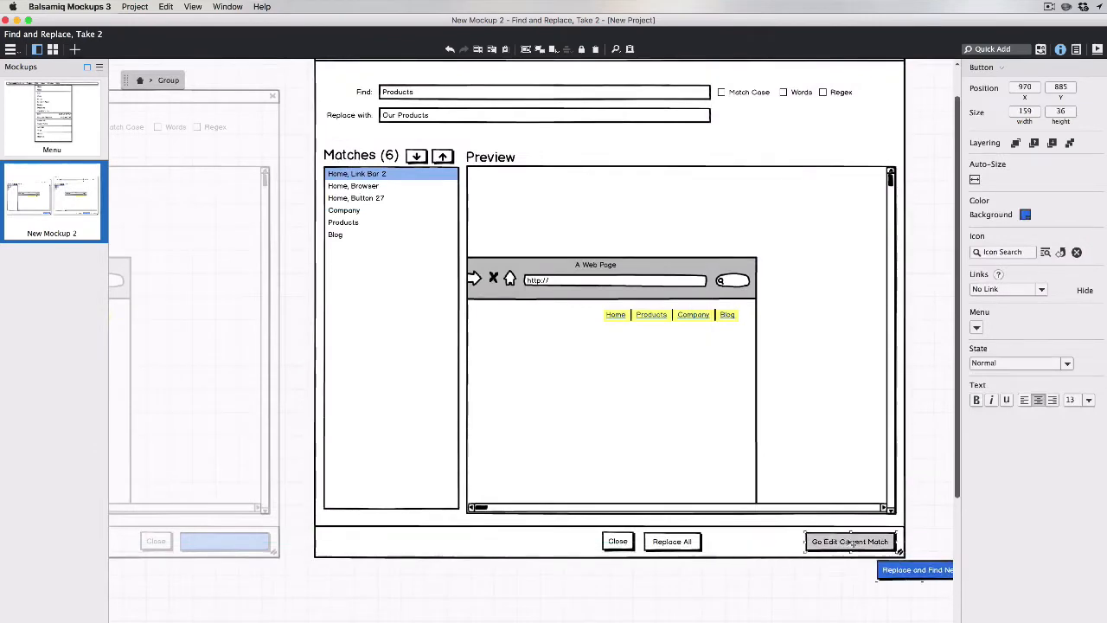
# Move the Go Edit Current Match button beside Replace All and place Replace and Find Next in the dialog's lower-right corner.
pyautogui.moveTo(850, 542); pyautogui.dragTo(520, 541)
pyautogui.moveTo(915, 569); pyautogui.dragTo(844, 543)
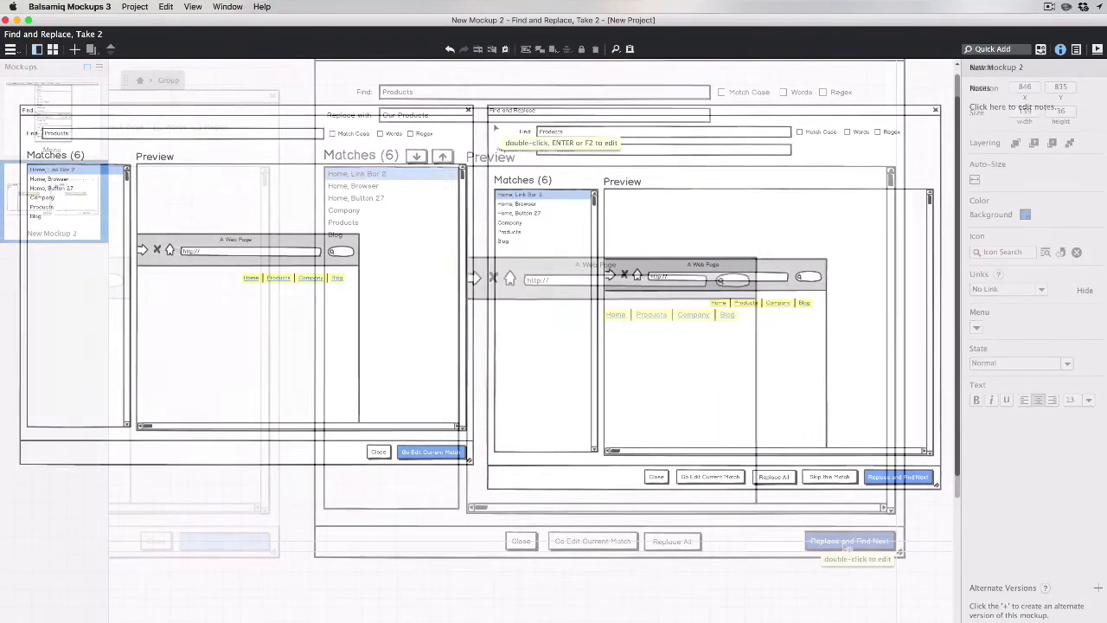
# Shift the Find and Replace with fields, their labels and the option checkboxes slightly down in the Find and Replace dialog.
pyautogui.moveTo(490, 119); pyautogui.dragTo(914, 174)
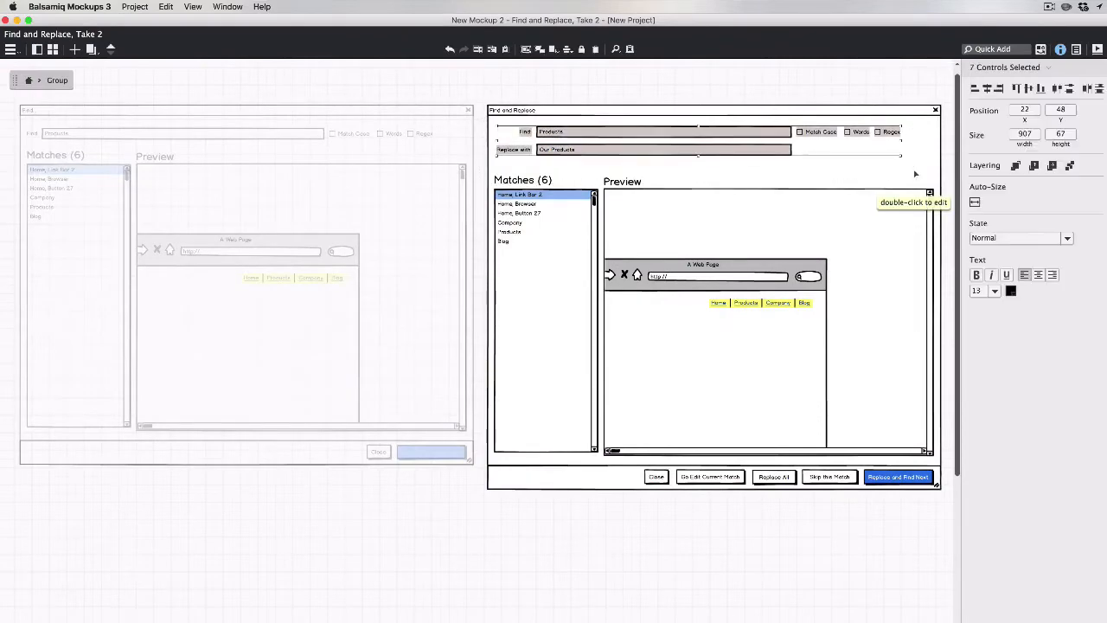
pyautogui.hotkey('shift', 'Down')
pyautogui.hotkey('shift', 'Down')
pyautogui.hotkey('shift', 'Down')
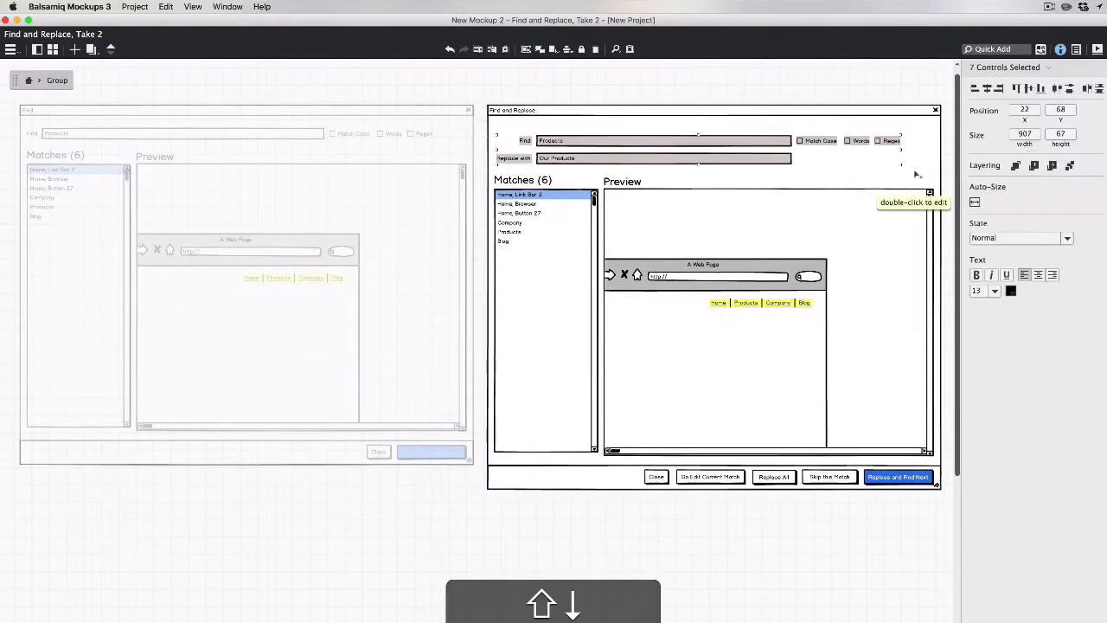
pyautogui.hotkey('shift', 'Up')
pyautogui.click(825, 130)
pyautogui.moveTo(739, 104); pyautogui.dragTo(739, 116)
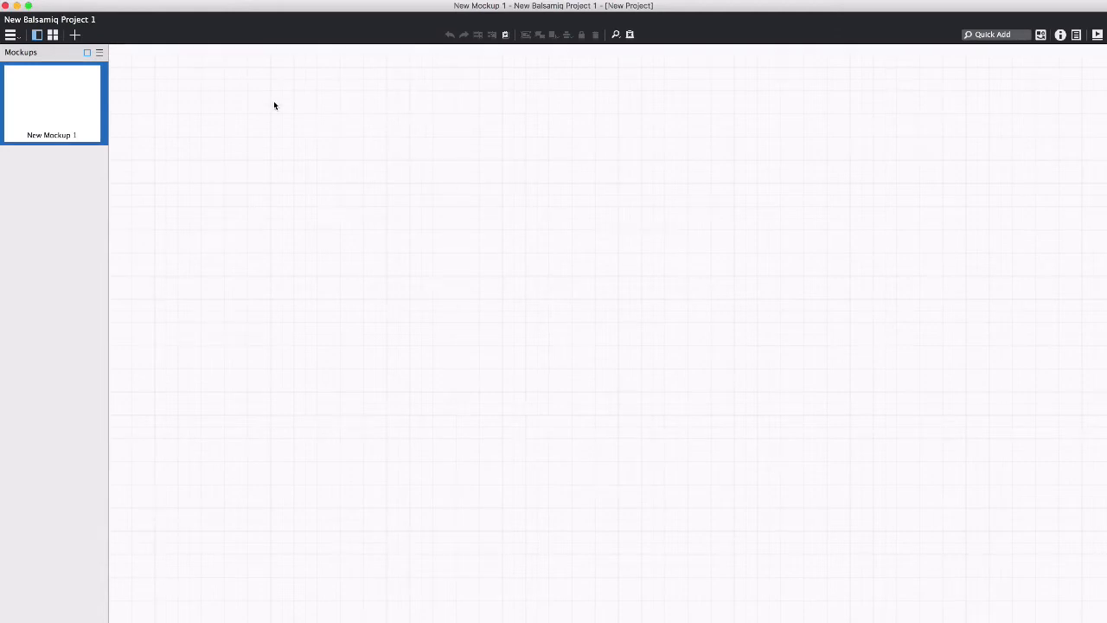
# Add a Text control filled with lorem ipsum placeholder text, followed by the separate line "this is my text".
pyautogui.press('t')
pyautogui.press('e')
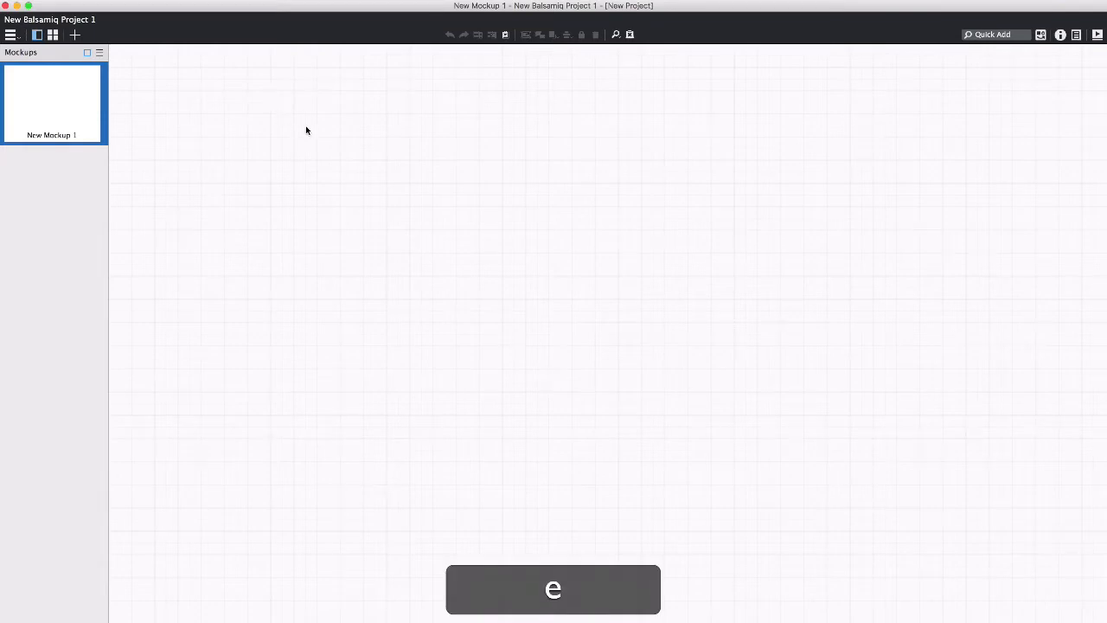
pyautogui.write('/te')
pyautogui.press('Return')
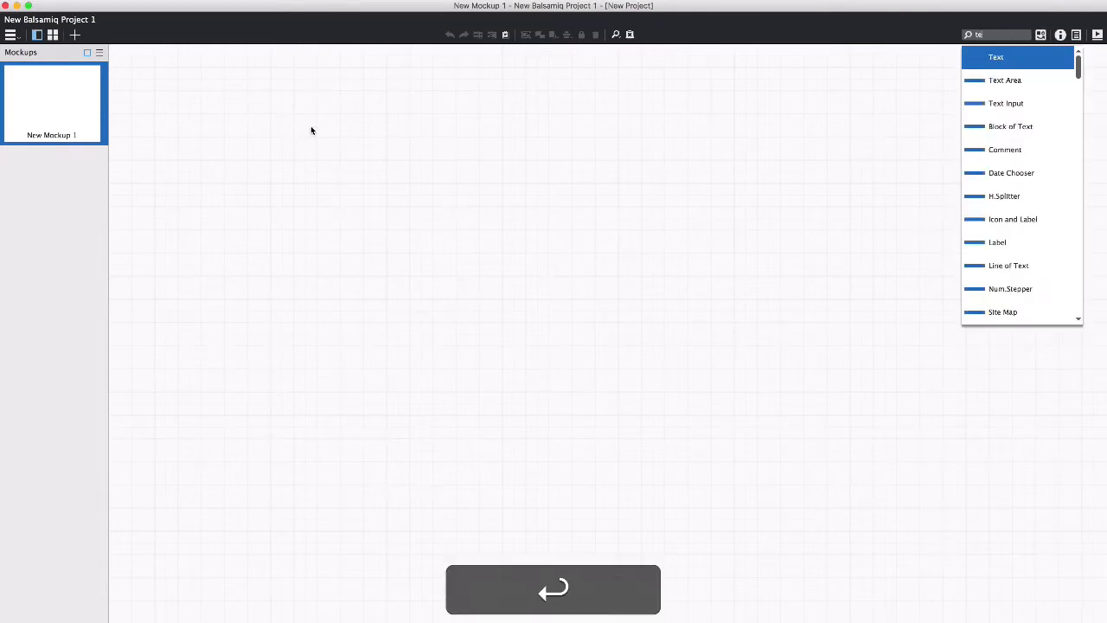
pyautogui.write('lorem')
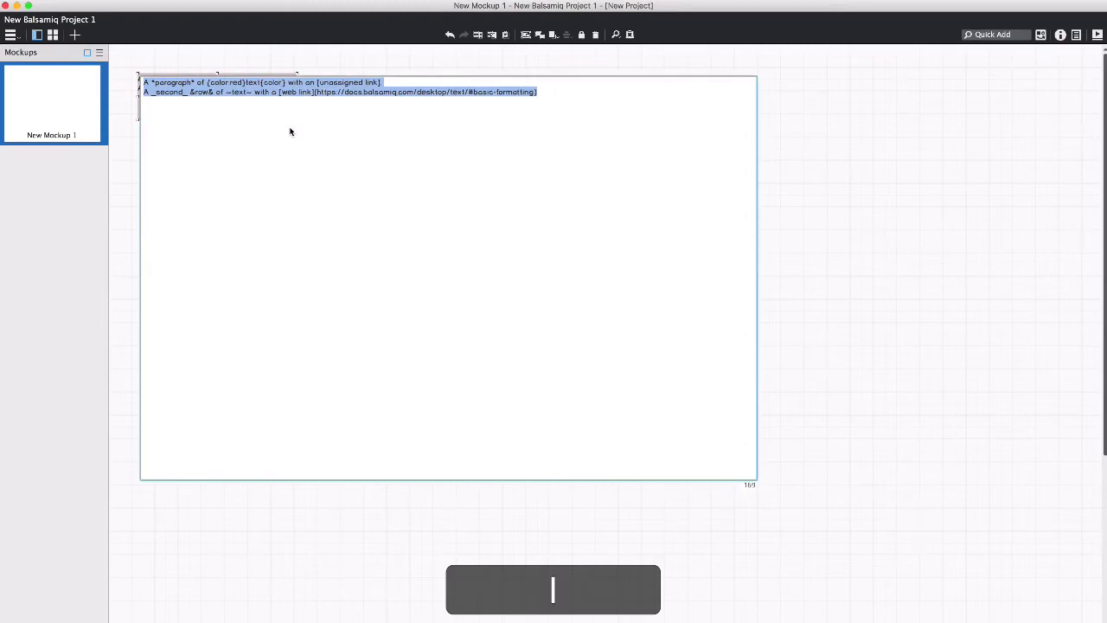
pyautogui.press('Return')
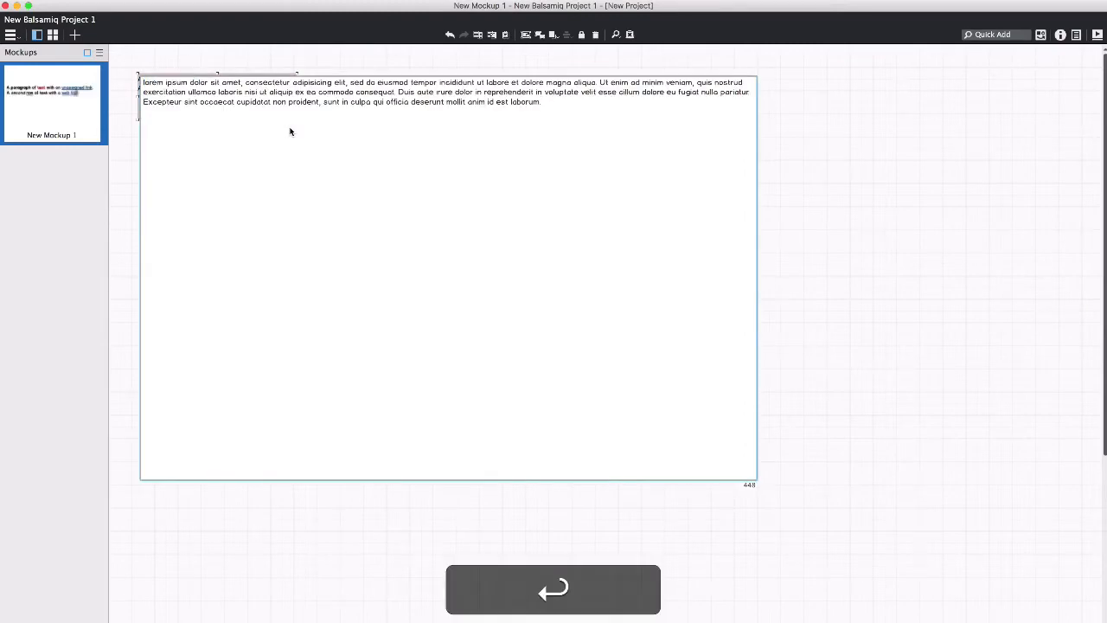
pyautogui.write('this is my text')
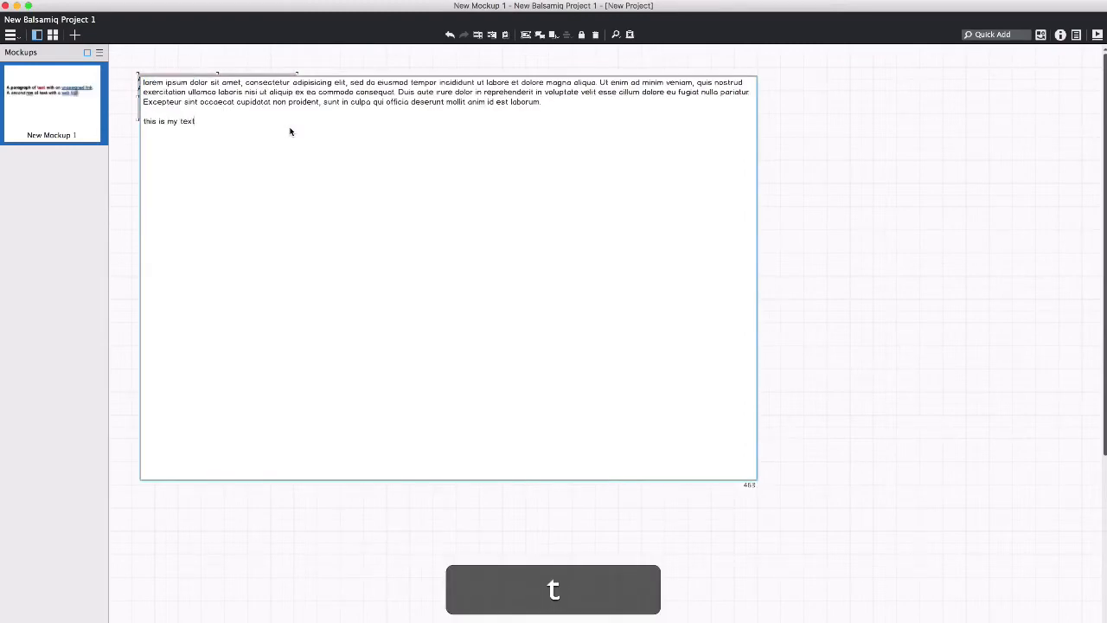
pyautogui.click(316, 53)
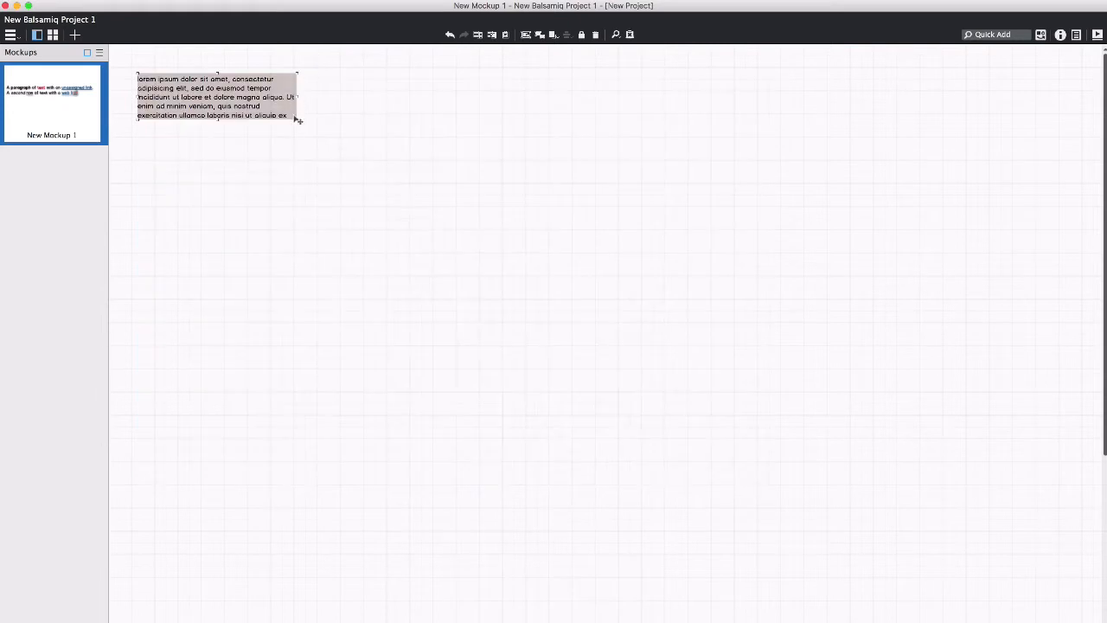
# Enlarge the text control so the whole paragraph and the line "this is my text" fit inside it.
pyautogui.moveTo(298, 120); pyautogui.dragTo(311, 210)
pyautogui.press('super+equal')
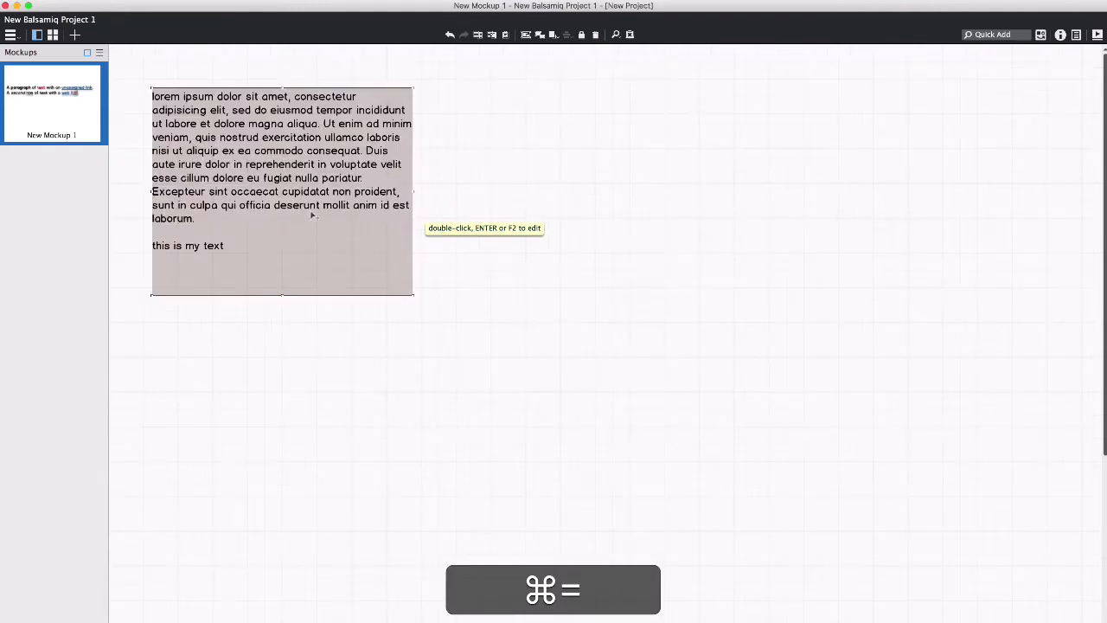
pyautogui.press('super+equal')
pyautogui.press('super+equal')
pyautogui.click(171, 377)
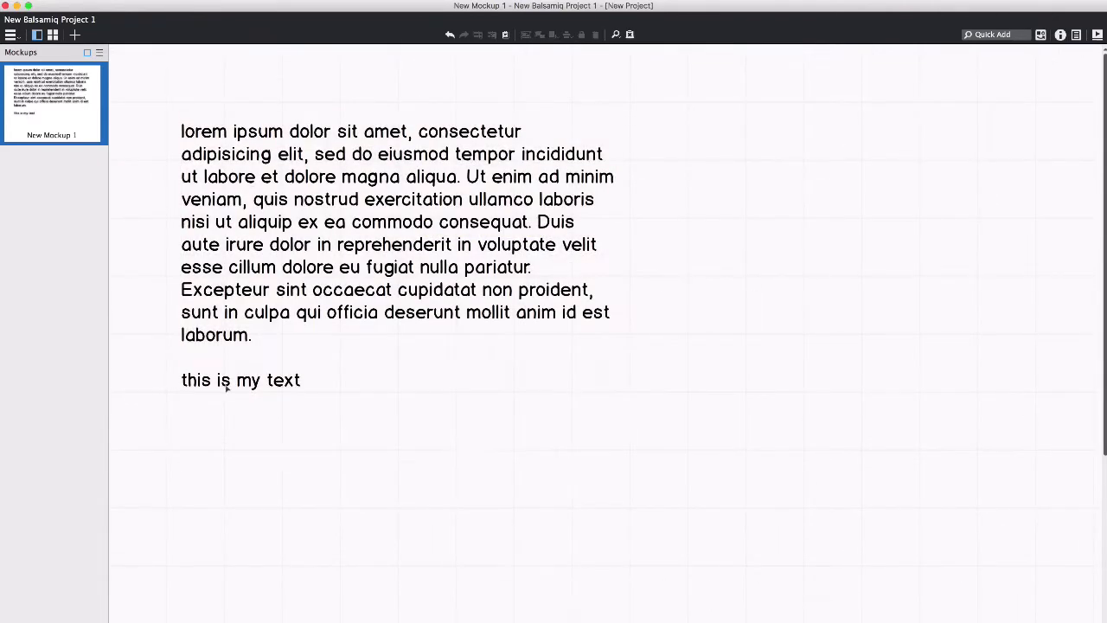
# Shorten the text control so its box cuts off the last line, "this is my text".
pyautogui.click(227, 388)
pyautogui.moveTo(395, 460); pyautogui.dragTo(394, 353)
pyautogui.click(709, 347)
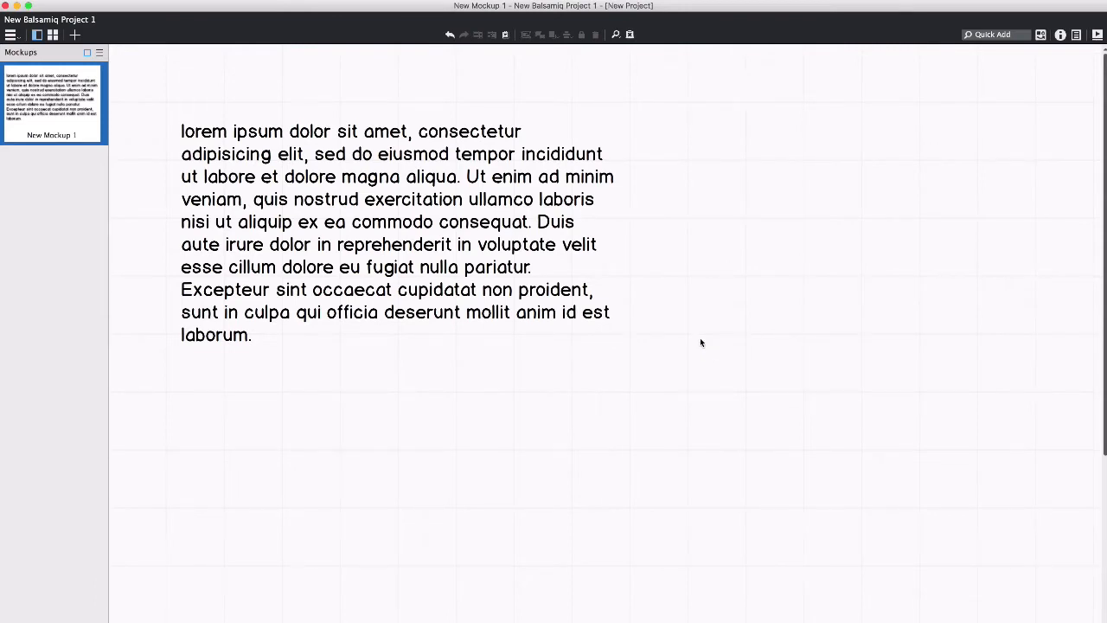
# Append "pizza" to the hidden last line of the text control.
pyautogui.click(509, 337)
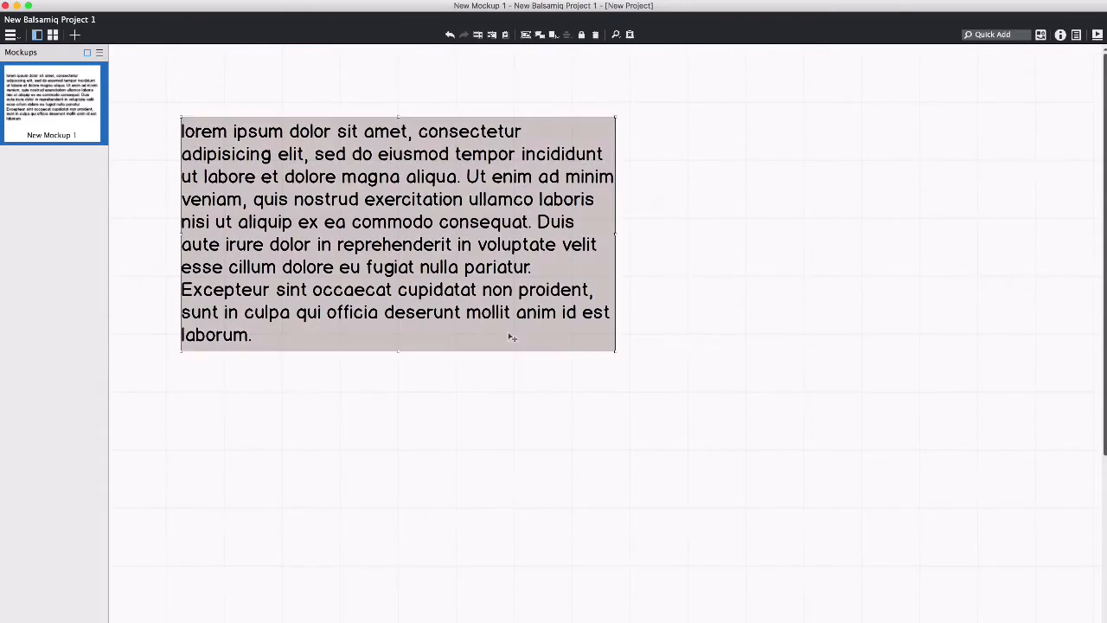
pyautogui.doubleClick(475, 329)
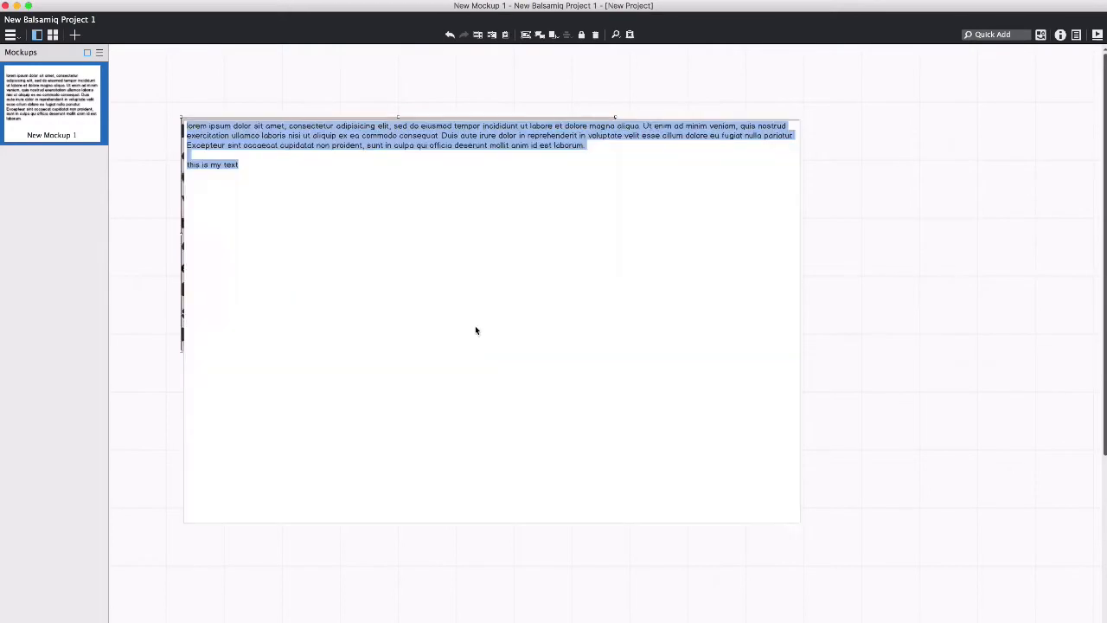
pyautogui.click(251, 168)
pyautogui.write('pizza text')
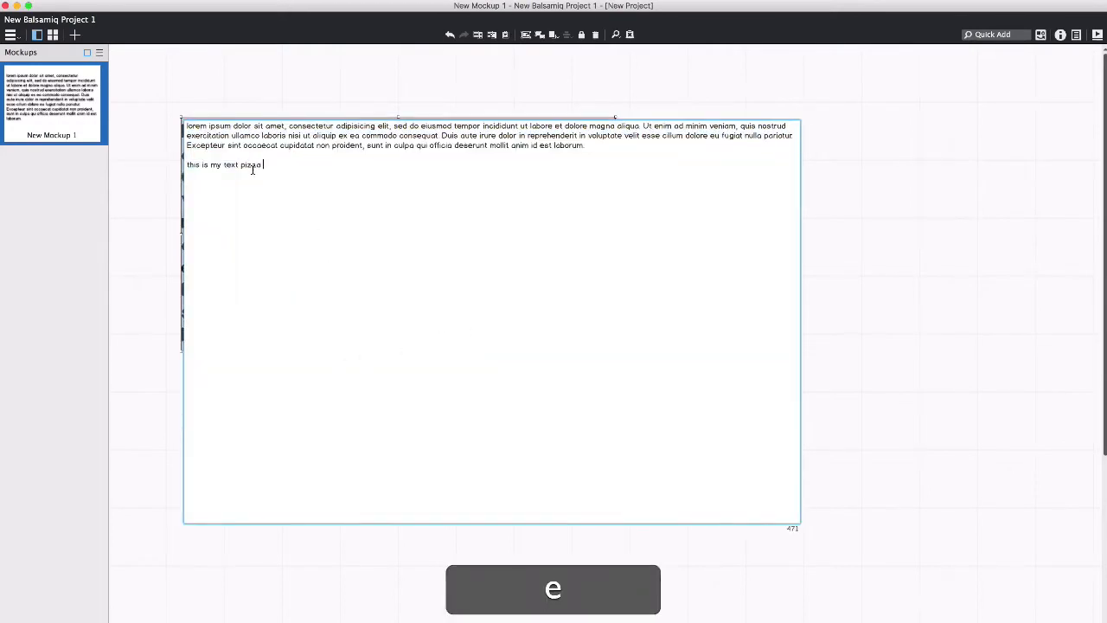
pyautogui.click(264, 84)
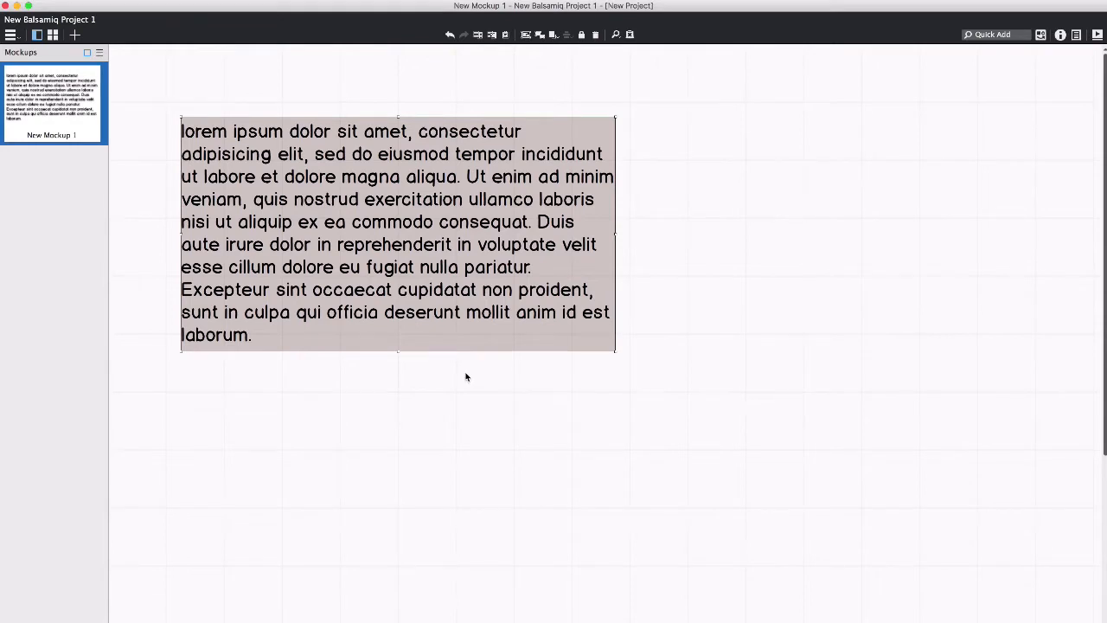
# Narrow the text control to 258 x 162.
pyautogui.click(638, 292)
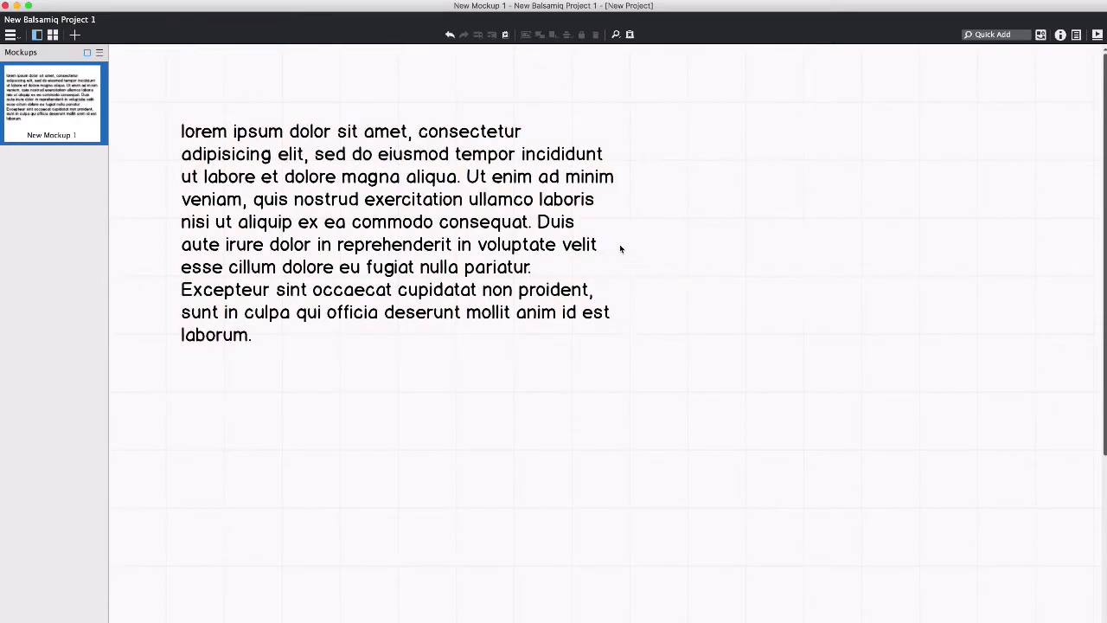
pyautogui.moveTo(616, 252); pyautogui.dragTo(554, 251)
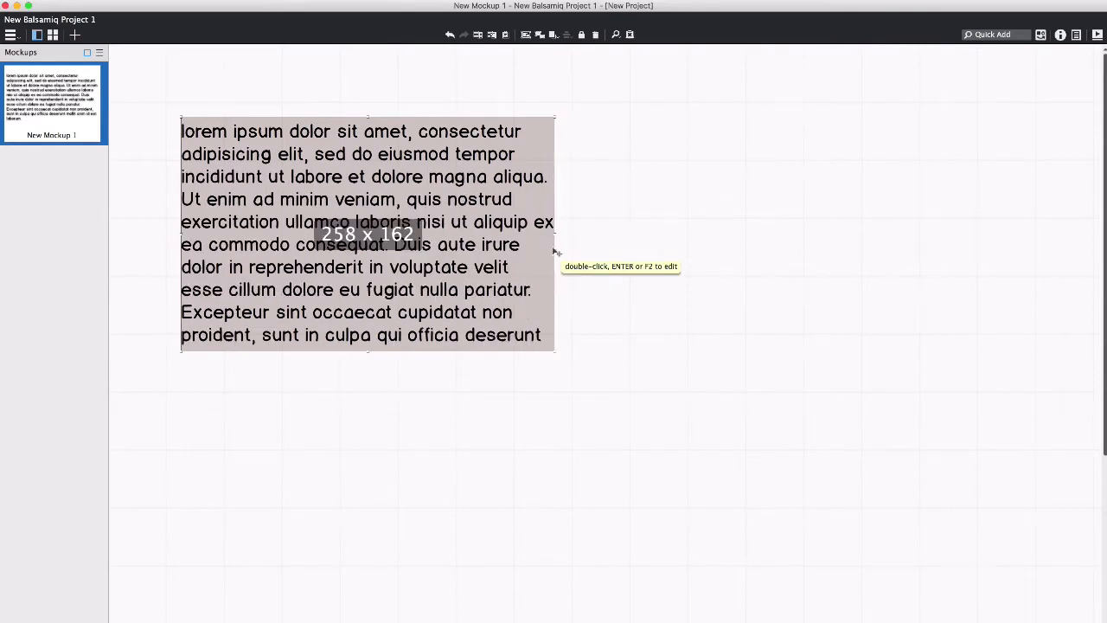
pyautogui.click(600, 291)
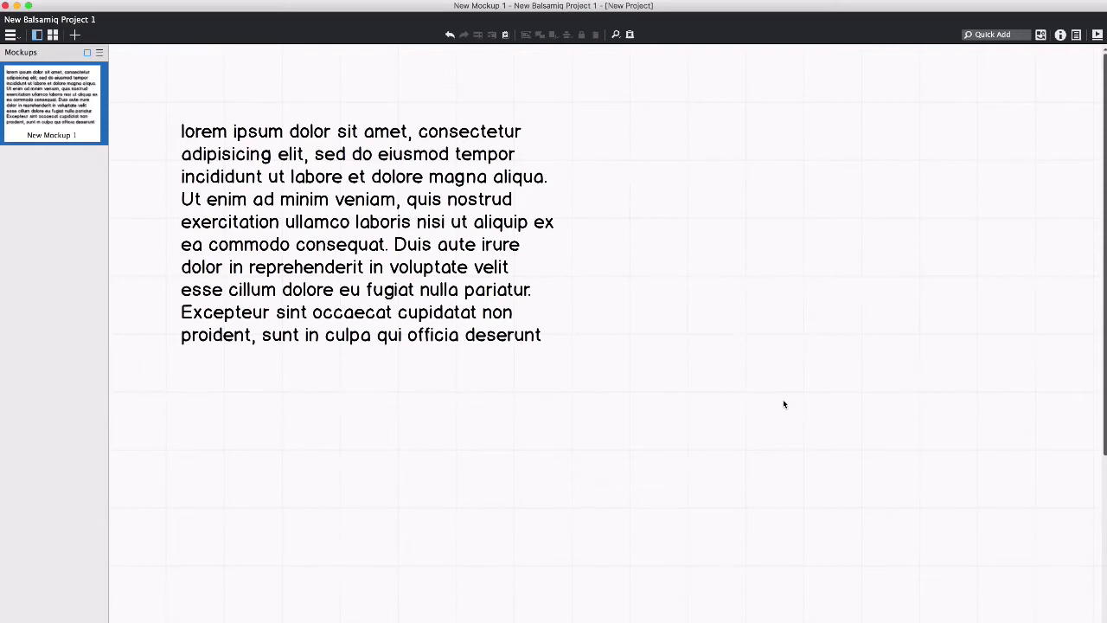
# Open the project Find AND Find & Replace.bmpr from the bmprs folder in Bbox.
pyautogui.press('super+o')
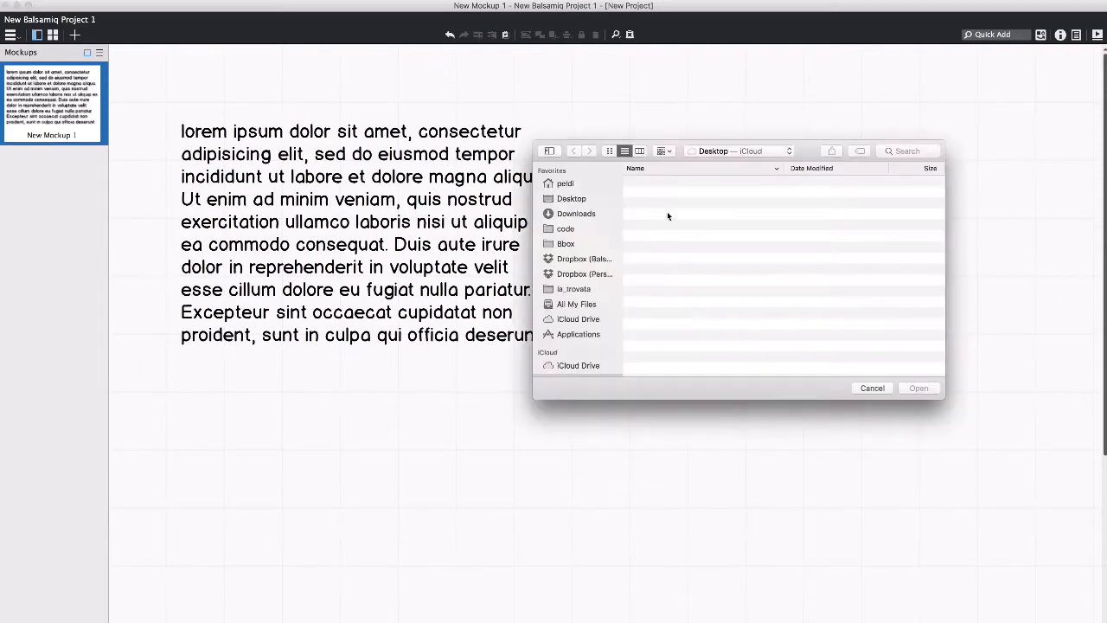
pyautogui.click(576, 228)
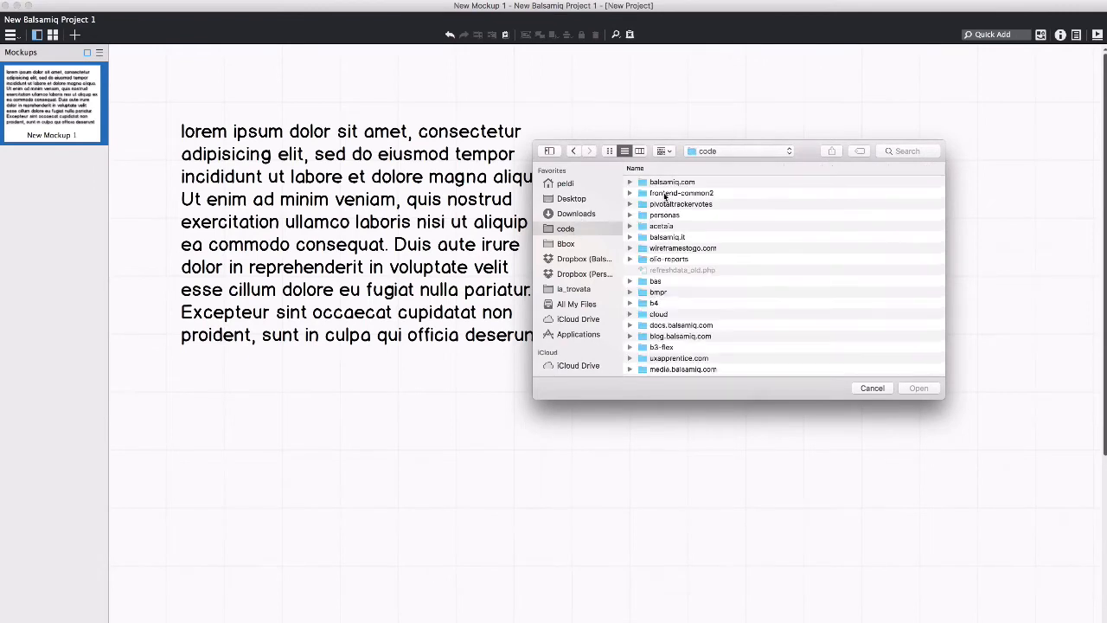
pyautogui.click(580, 247)
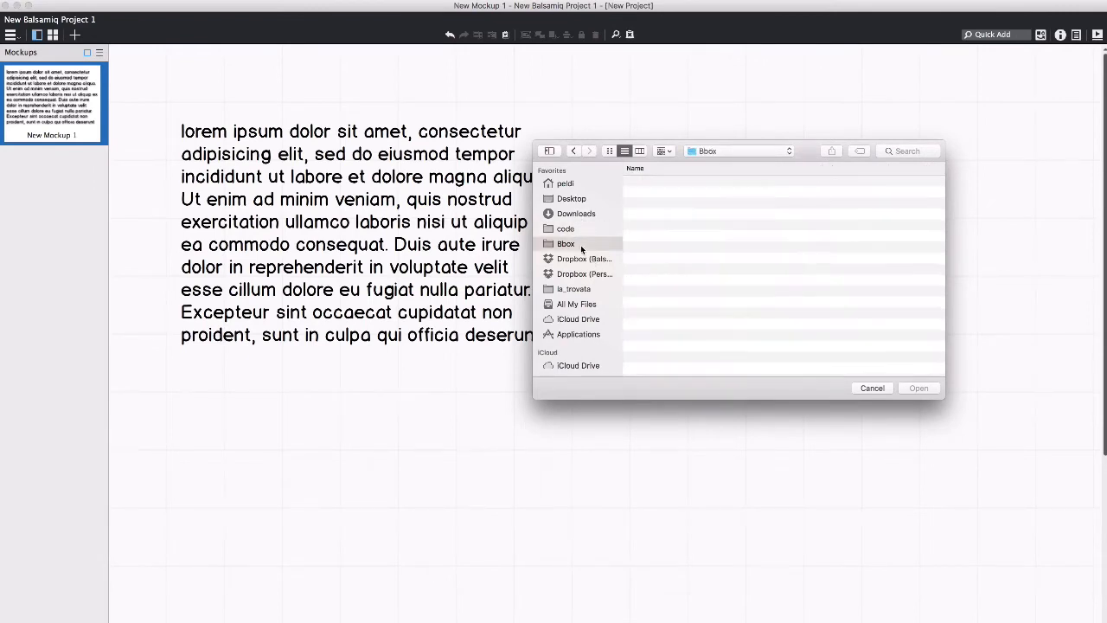
pyautogui.doubleClick(664, 215)
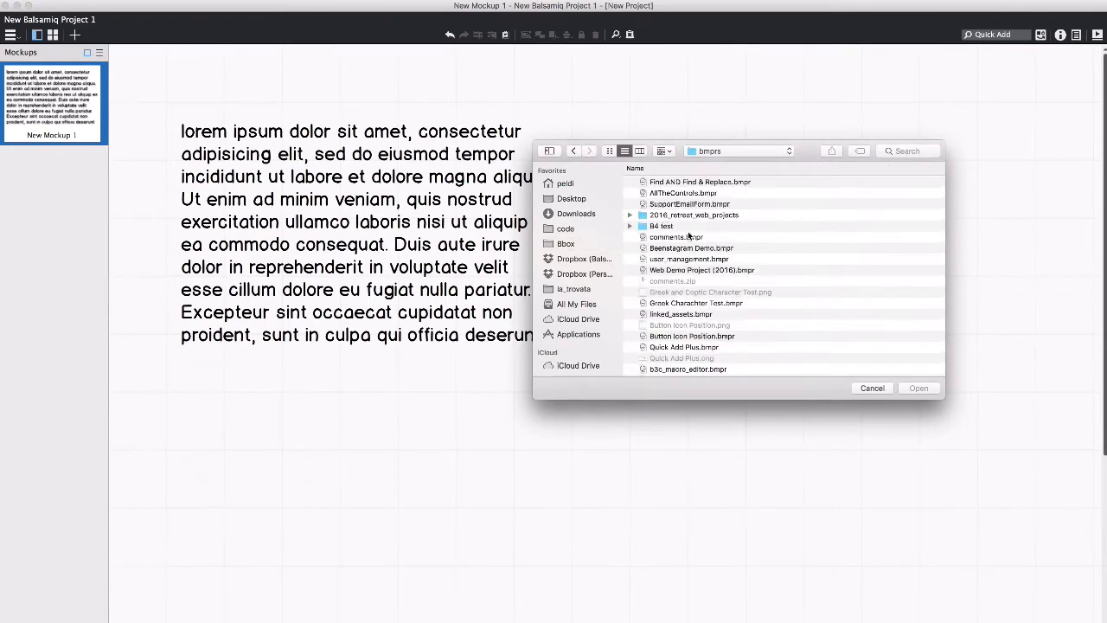
pyautogui.doubleClick(672, 182)
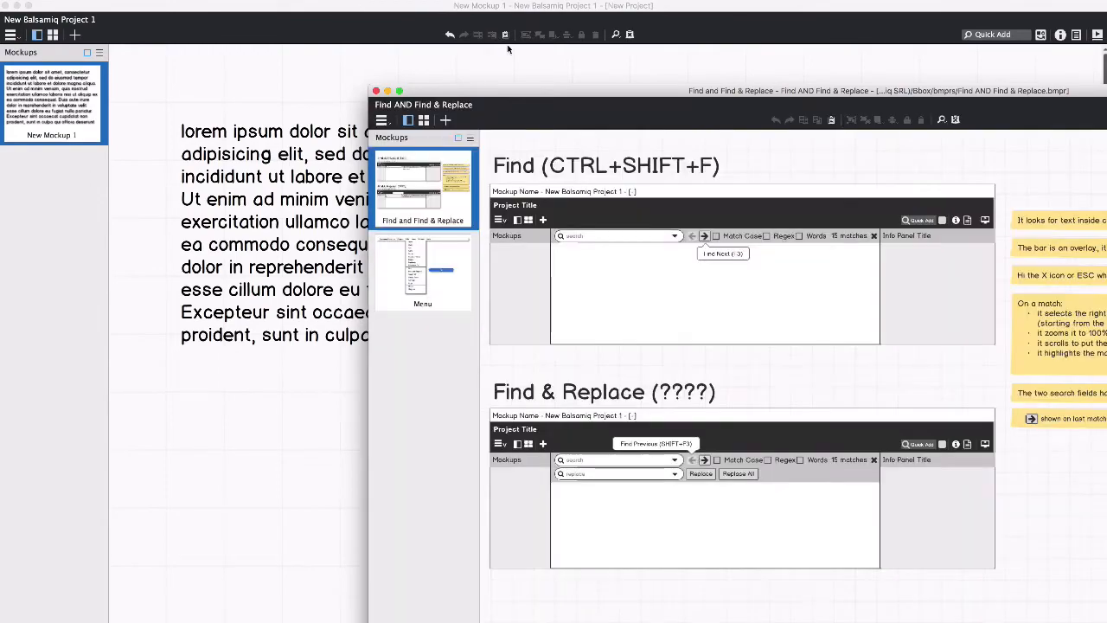
# Move the Find AND Find & Replace project window over the new project's window so its mockup and notes are fully visible.
pyautogui.doubleClick(577, 91)
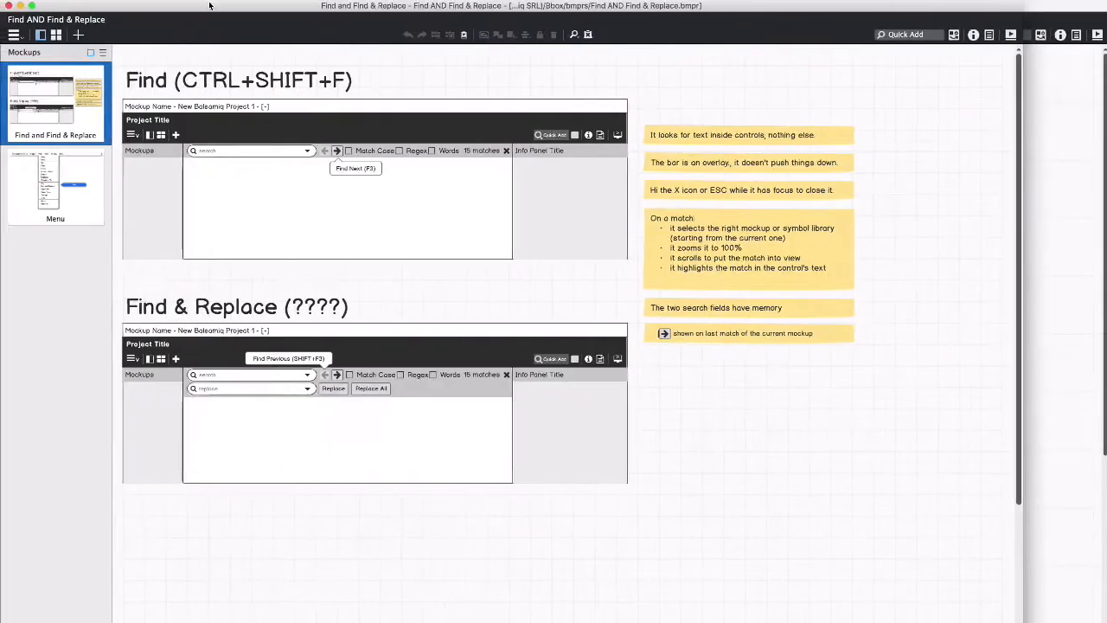
pyautogui.moveTo(209, 6); pyautogui.dragTo(292, 7)
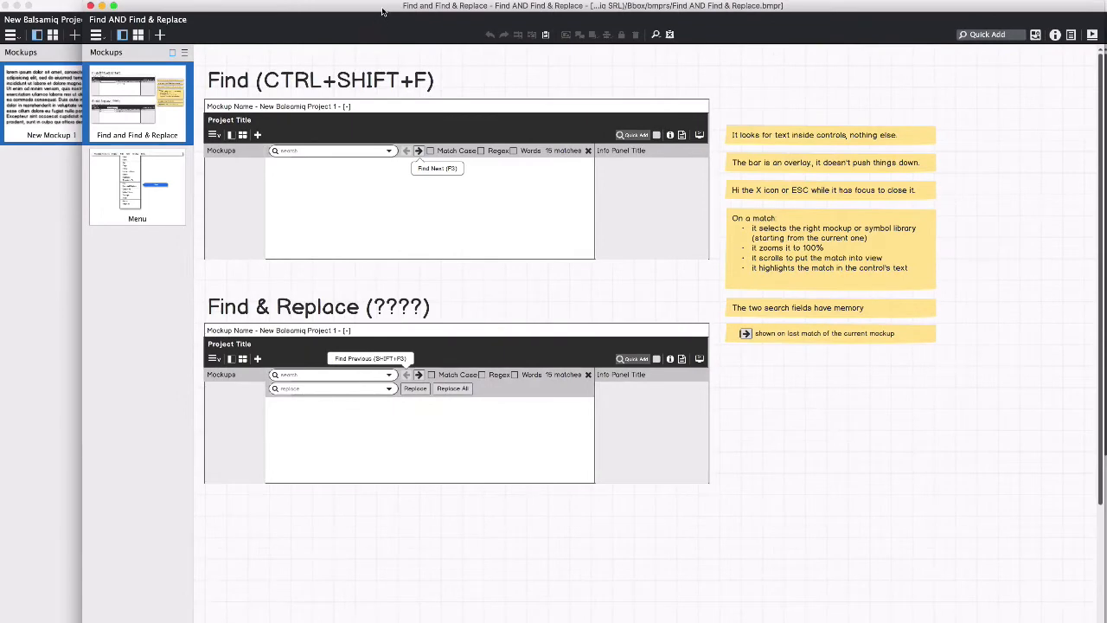
pyautogui.moveTo(383, 7); pyautogui.dragTo(304, 6)
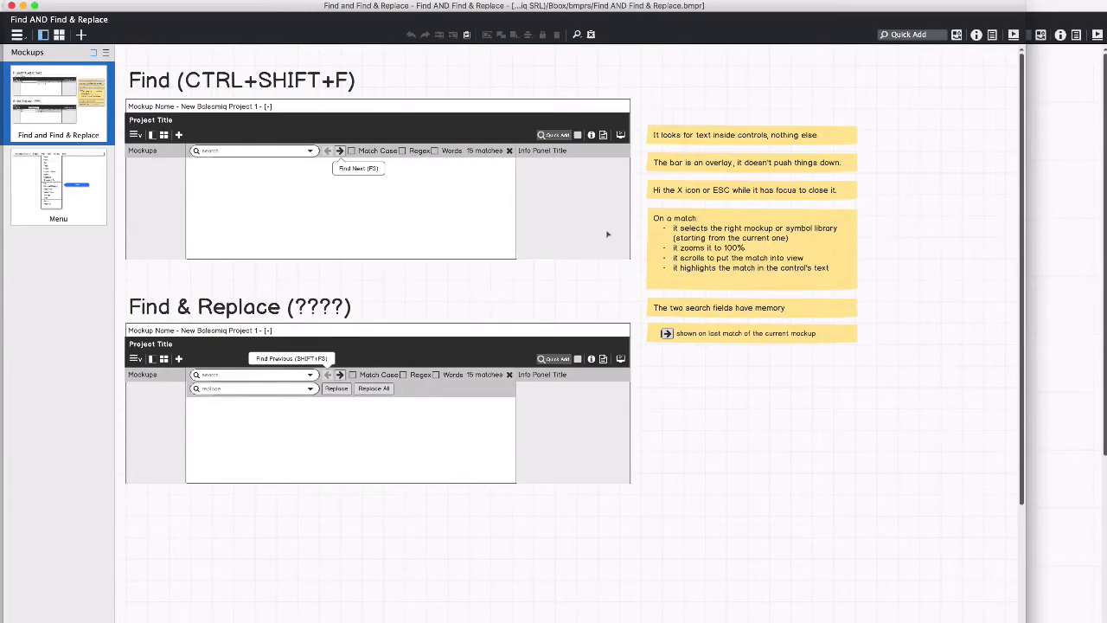
# Review the "On a match" note in the Find and Find & Replace mockup and the new Edit entries in the Menu mockup.
pyautogui.click(705, 221)
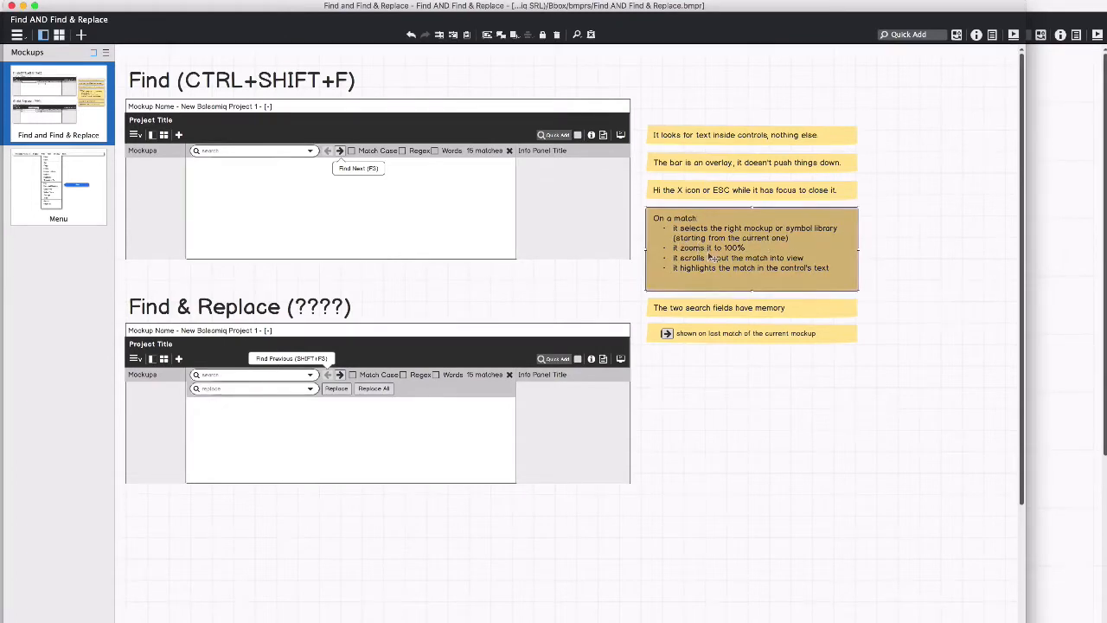
pyautogui.click(882, 258)
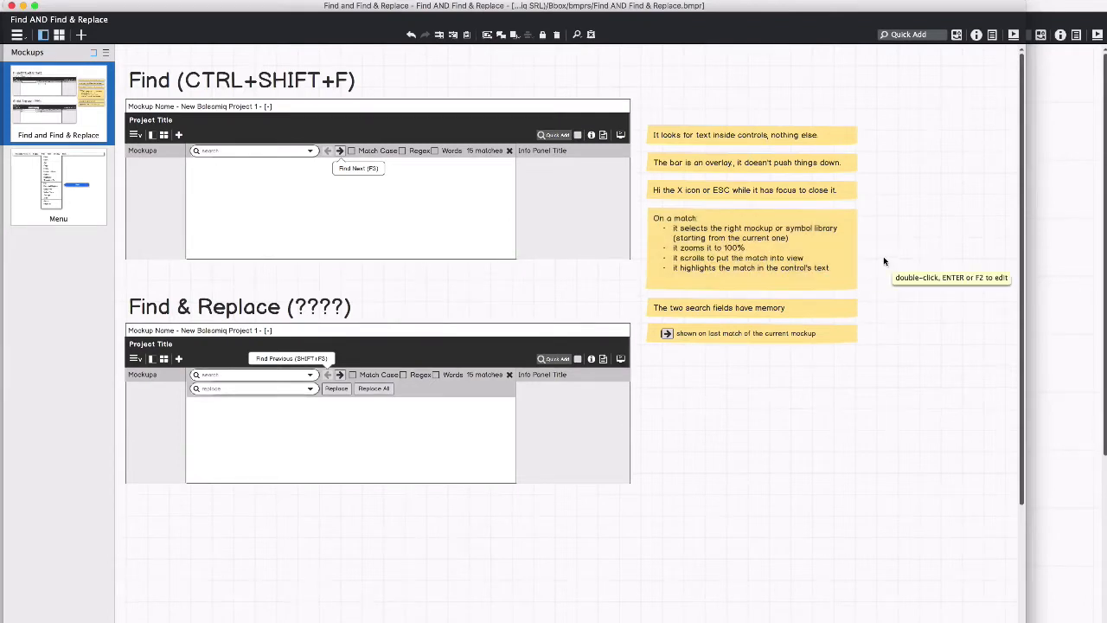
pyautogui.click(831, 281)
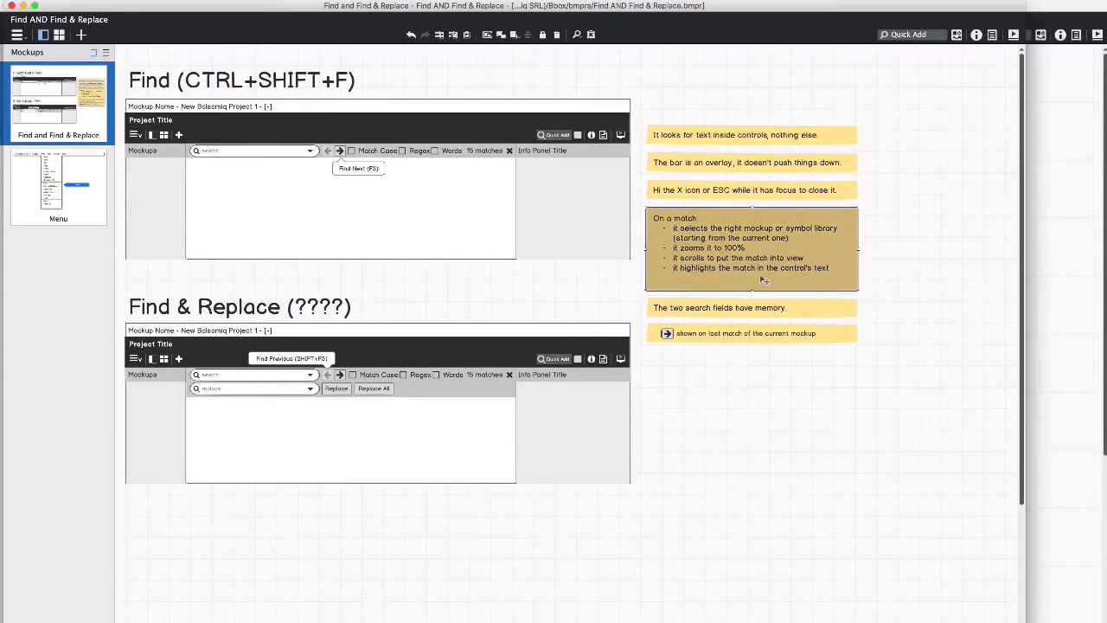
pyautogui.click(880, 277)
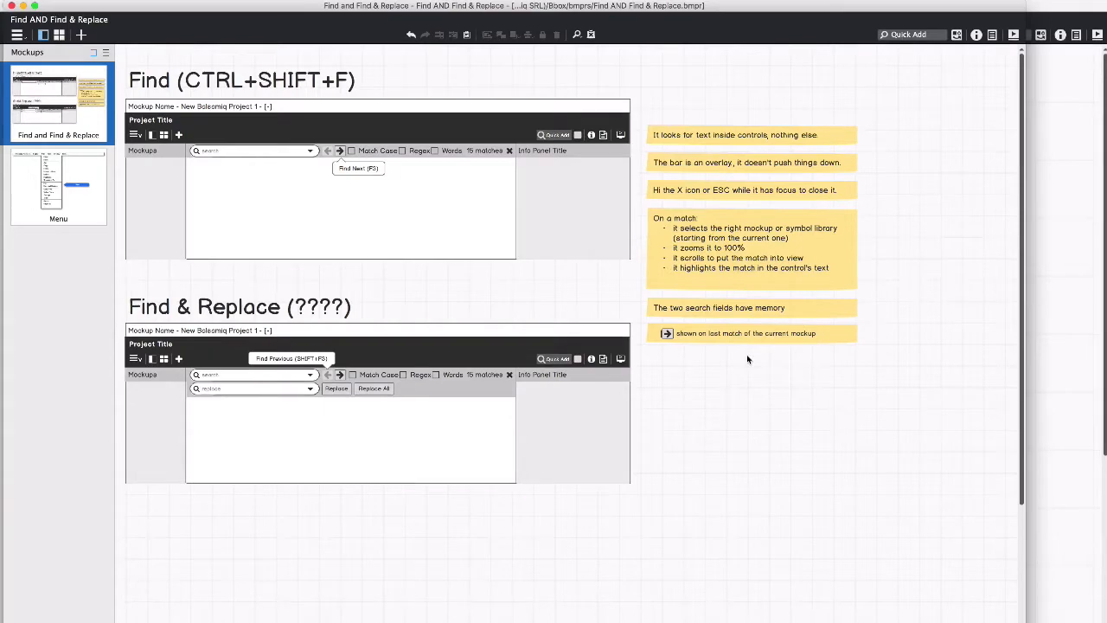
pyautogui.click(50, 198)
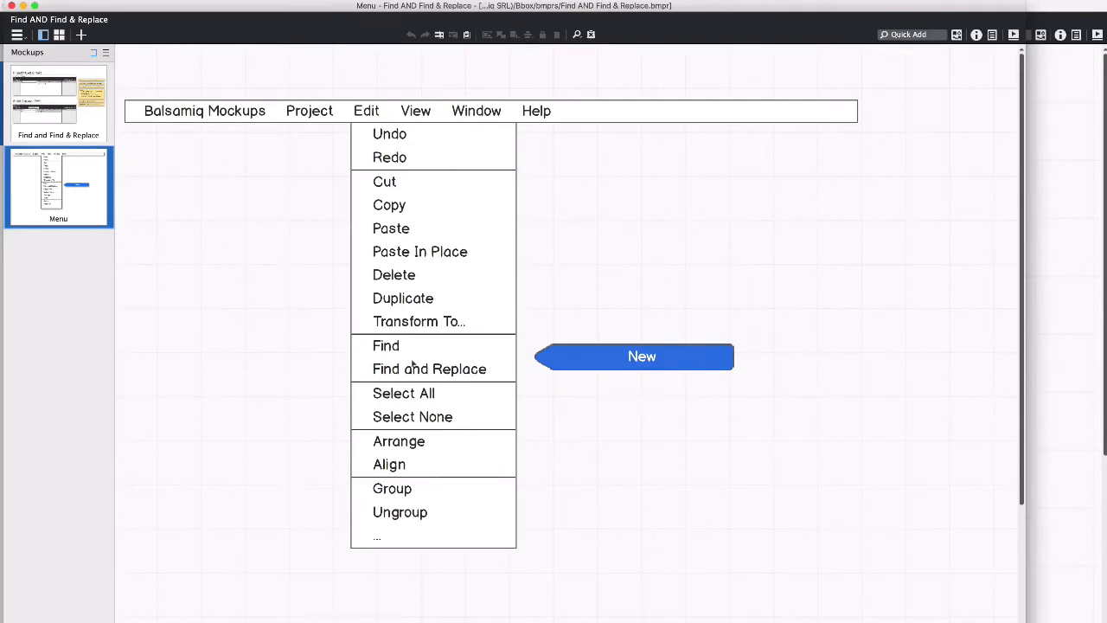
pyautogui.click(49, 110)
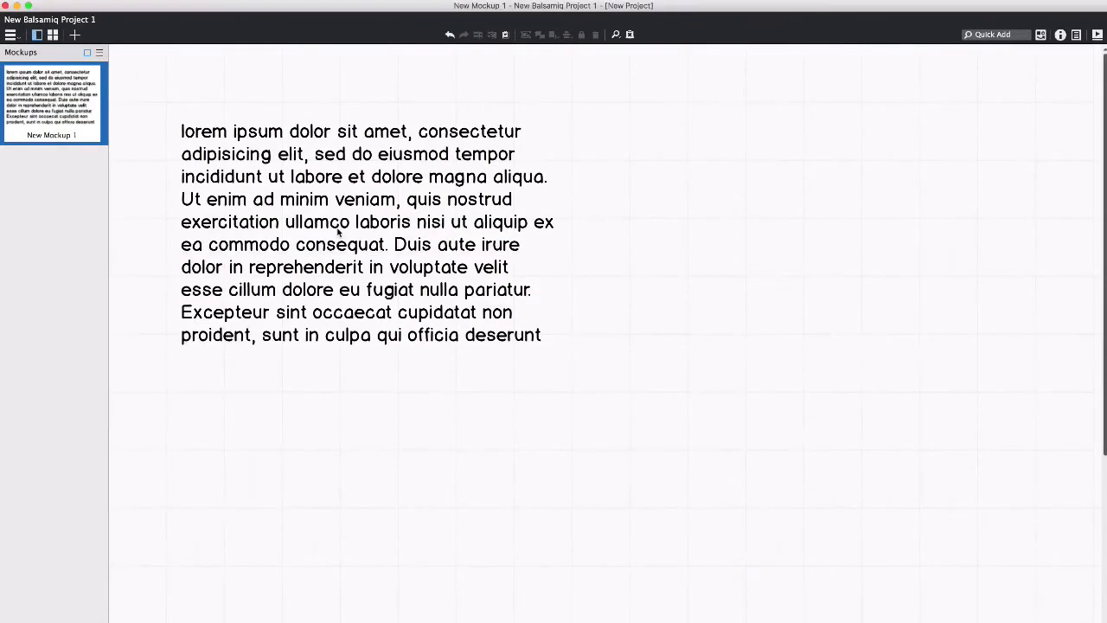
# Delete the lorem ipsum text and bring the Menu mockup from Find AND Find & Replace into the new project.
pyautogui.click(338, 232)
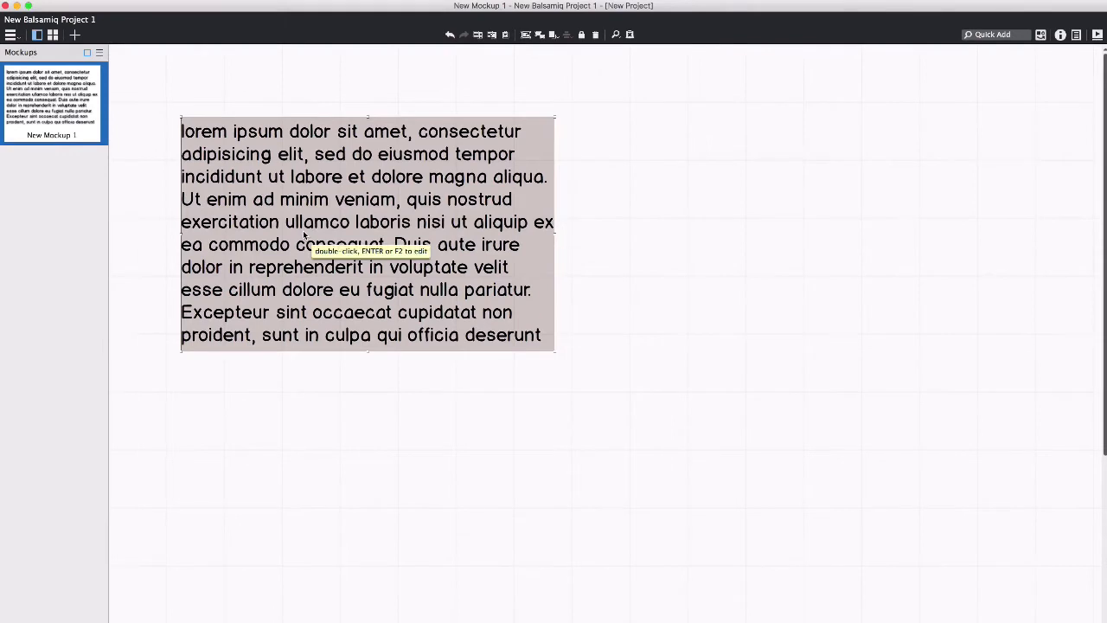
pyautogui.press('BackSpace')
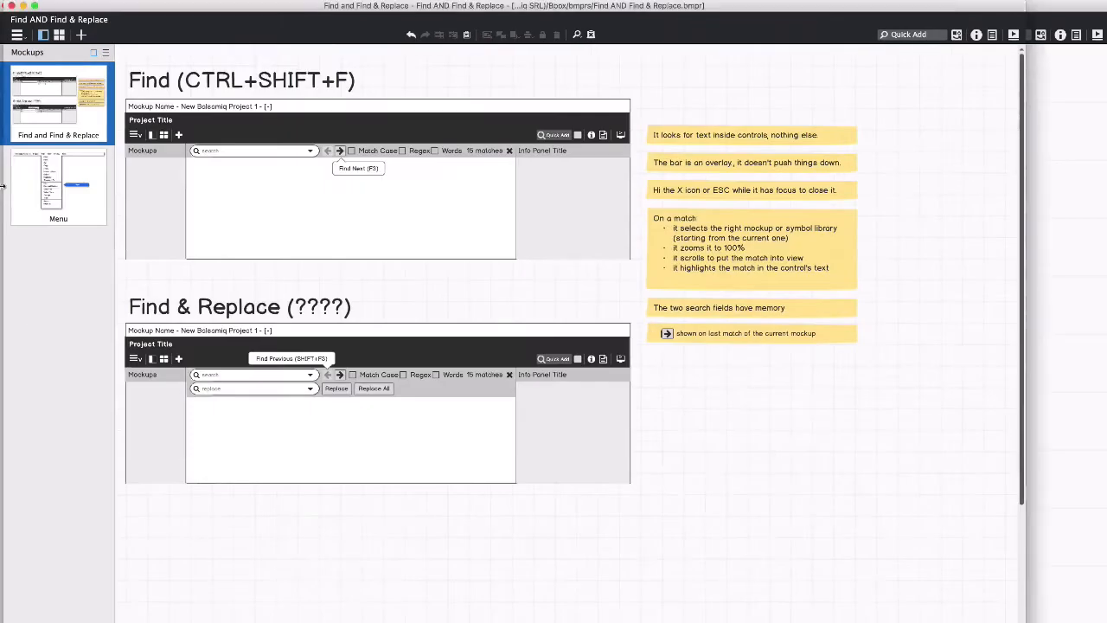
pyautogui.click(36, 194)
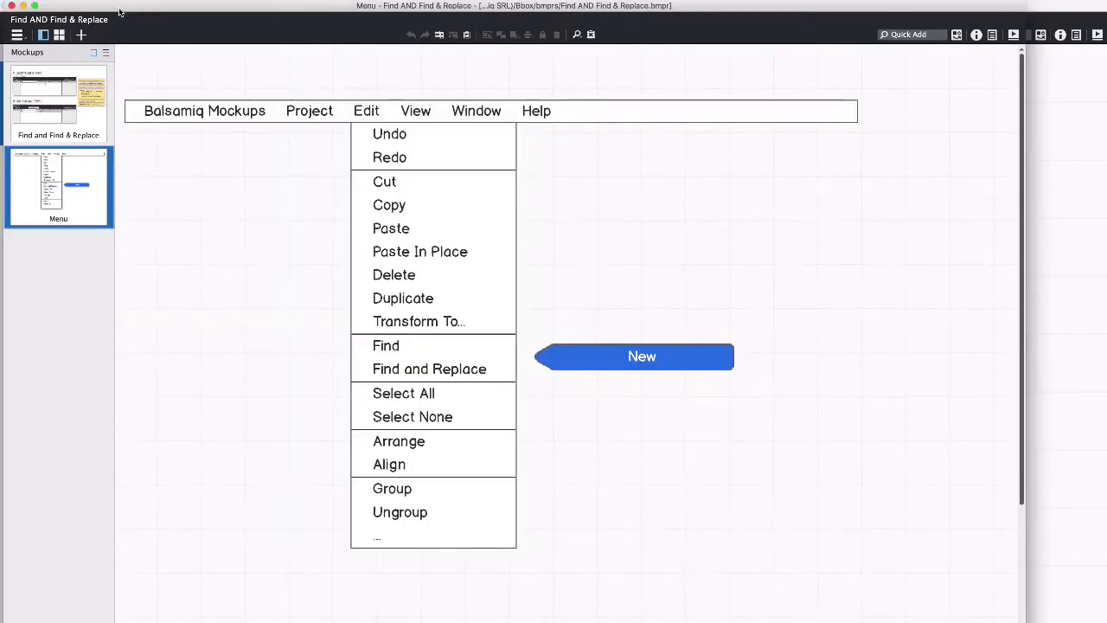
pyautogui.moveTo(120, 7); pyautogui.dragTo(231, 5)
pyautogui.moveTo(158, 172); pyautogui.dragTo(51, 172)
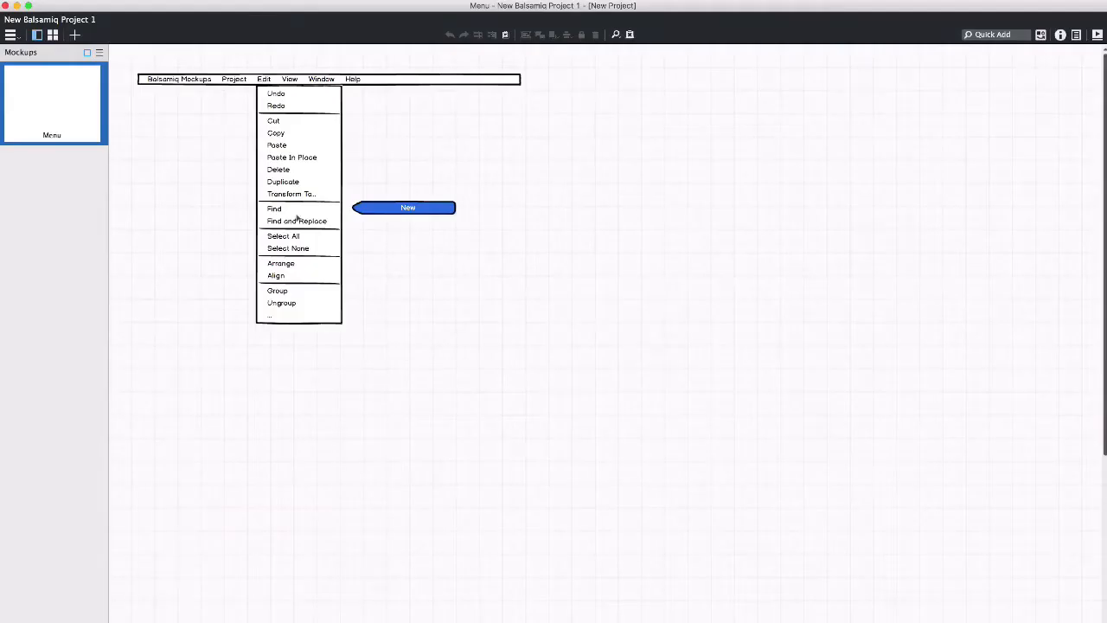
# Rewrite the menu's search entries as "Find..., CMD+SHIFT+F" and "Find and Replace..., CMD+SHIFT+R".
pyautogui.doubleClick(297, 213)
pyautogui.click(301, 194)
pyautogui.press('BackSpace')
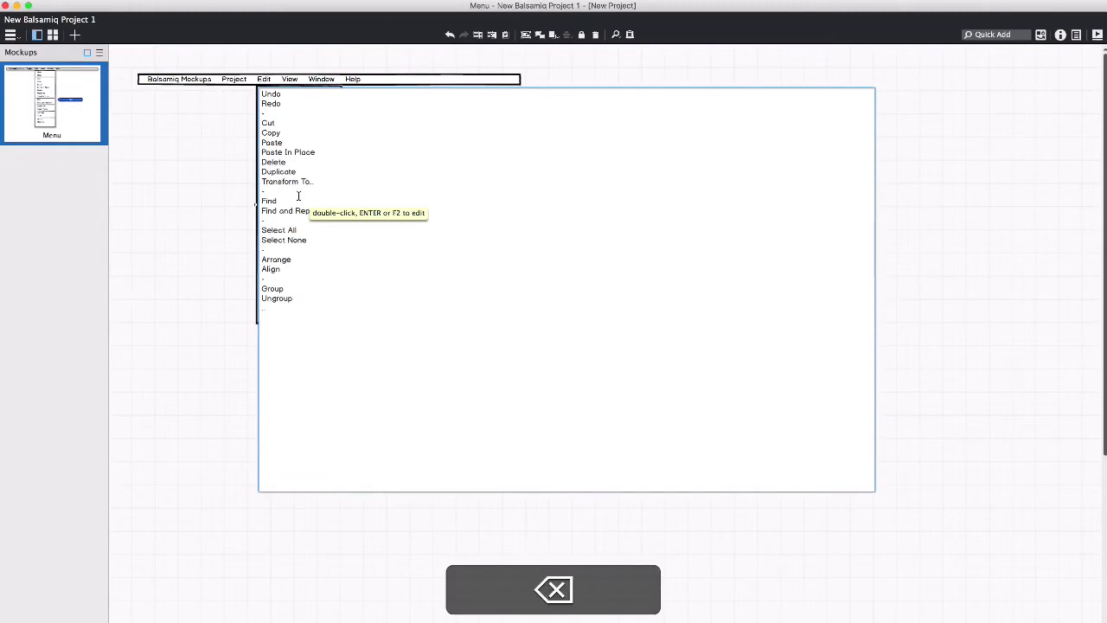
pyautogui.click(298, 197)
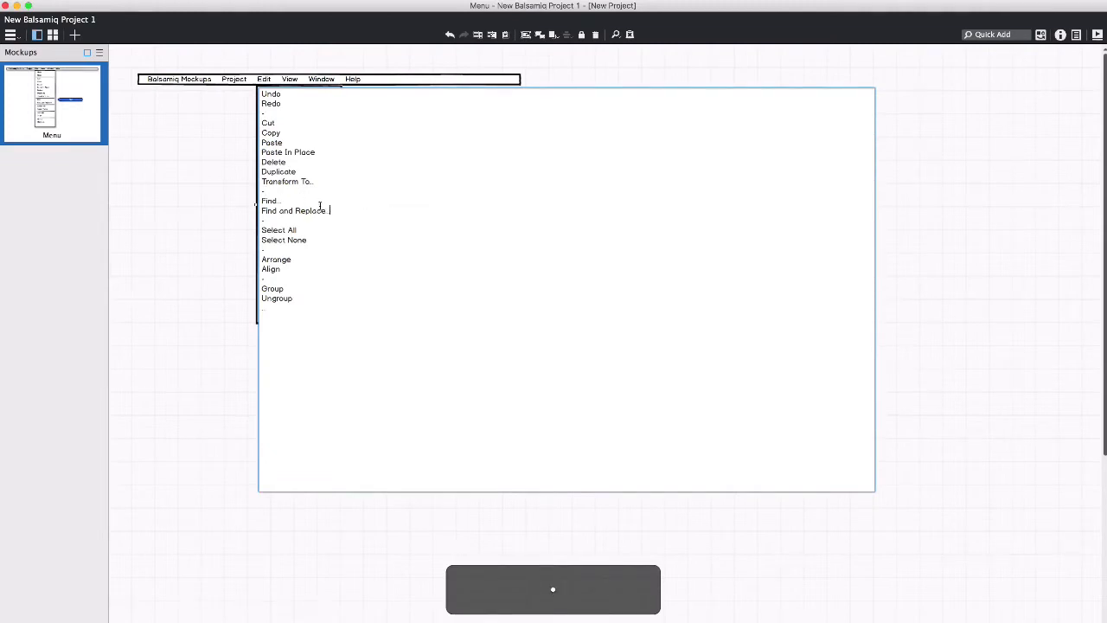
pyautogui.write(', CMD+SHIFT+F Find and Replace..., CMD+SHIFT_R')
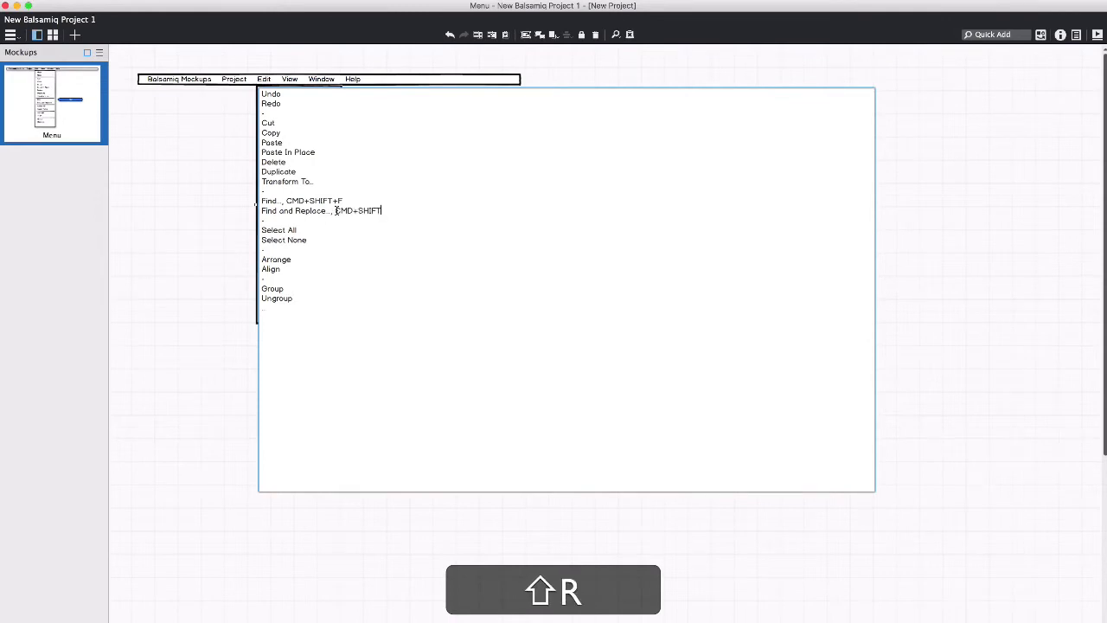
pyautogui.press('BackSpace')
pyautogui.press('BackSpace')
pyautogui.write('+R')
# Change the shortcut of the Find and Replace... entry to CMD+ALT+R.
pyautogui.press('Left')
pyautogui.press('Left')
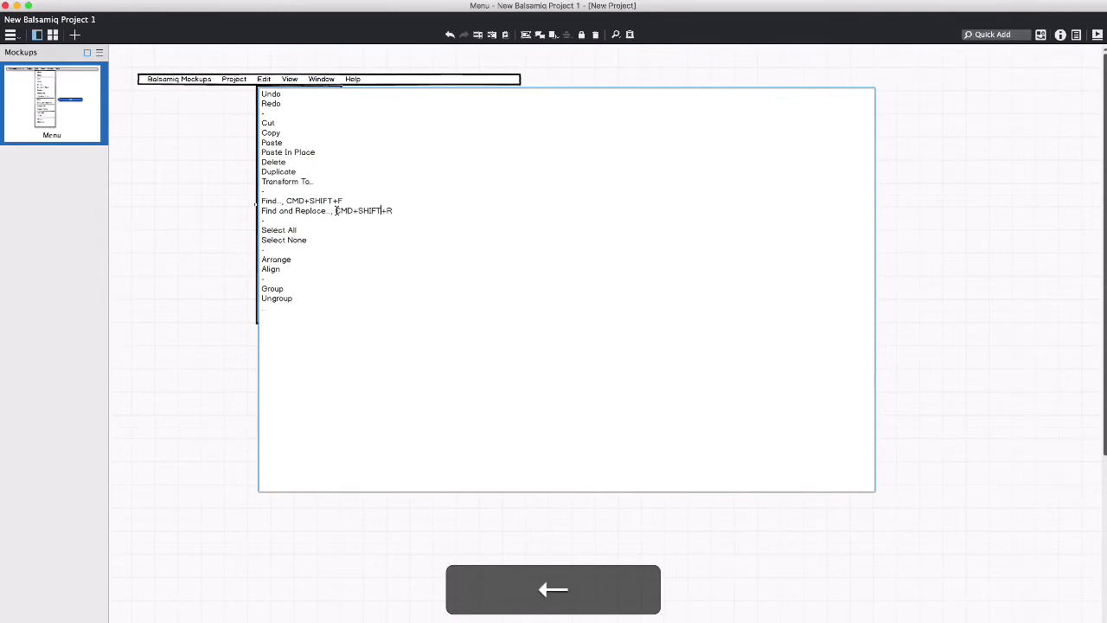
pyautogui.press('BackSpace')
pyautogui.press('BackSpace')
pyautogui.press('BackSpace')
pyautogui.press('BackSpace')
pyautogui.press('BackSpace')
pyautogui.write('AL')
pyautogui.click(196, 204)
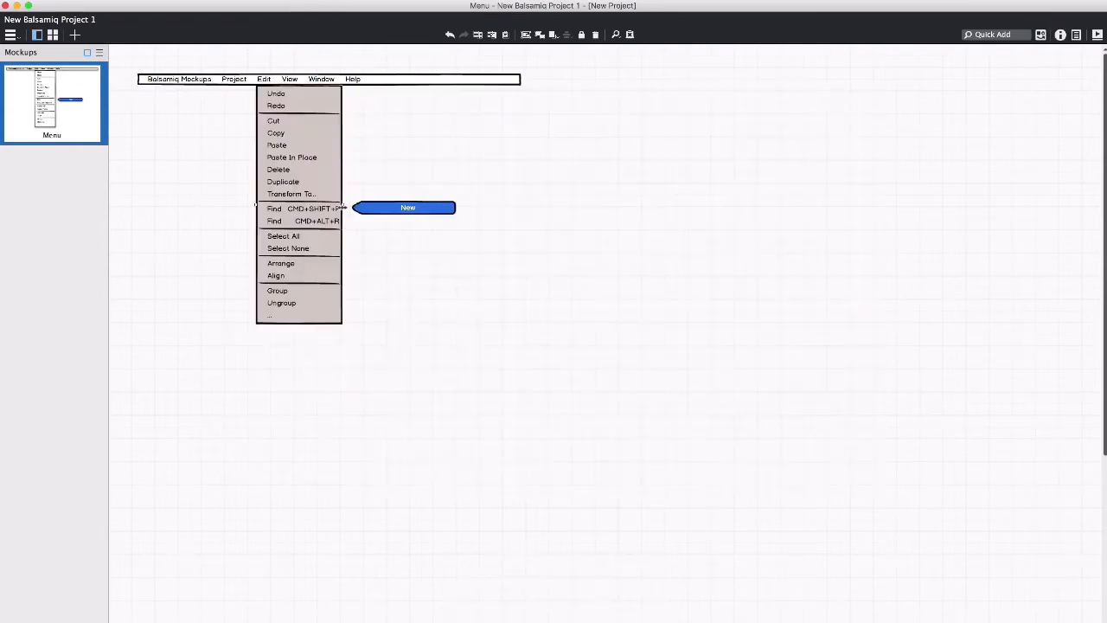
# Delete the New callout and widen the Edit menu so both entries fit beside their shortcuts.
pyautogui.moveTo(372, 208); pyautogui.dragTo(374, 208)
pyautogui.click(431, 289)
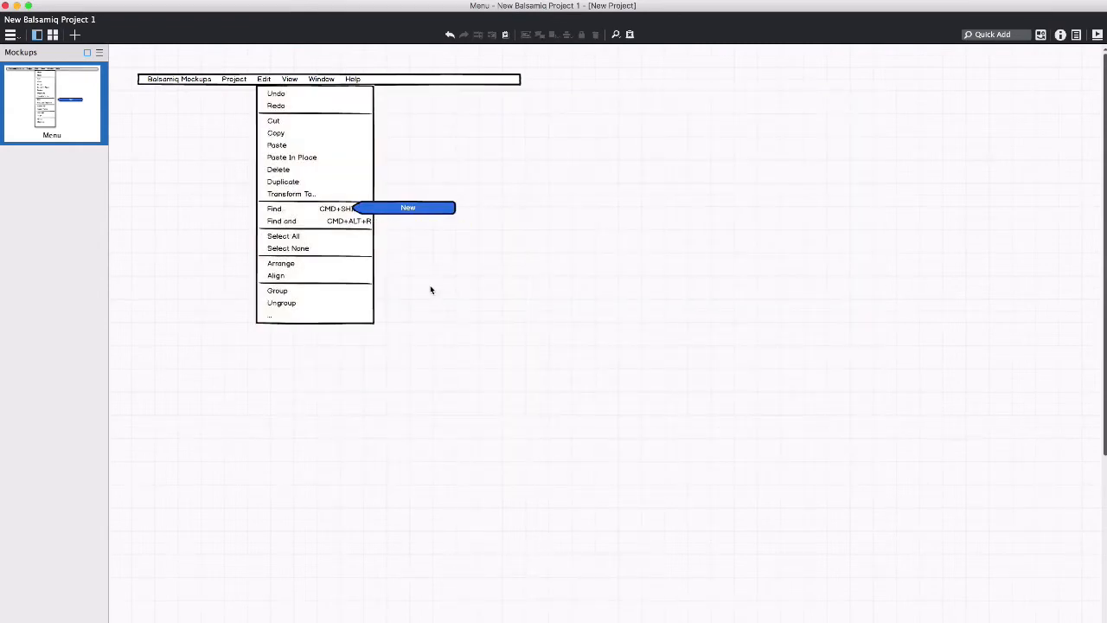
pyautogui.press('BackSpace')
pyautogui.click(372, 208)
pyautogui.moveTo(375, 204); pyautogui.dragTo(412, 200)
pyautogui.click(433, 236)
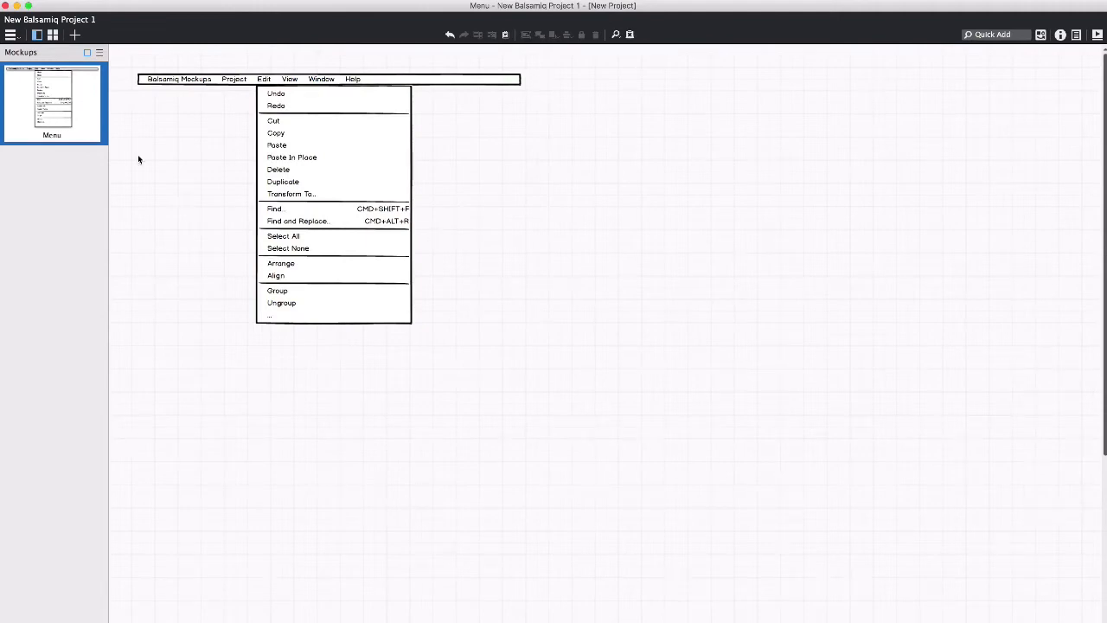
# Add a blank mockup after Menu and rename the project "Find and Replace, Take 2".
pyautogui.click(75, 35)
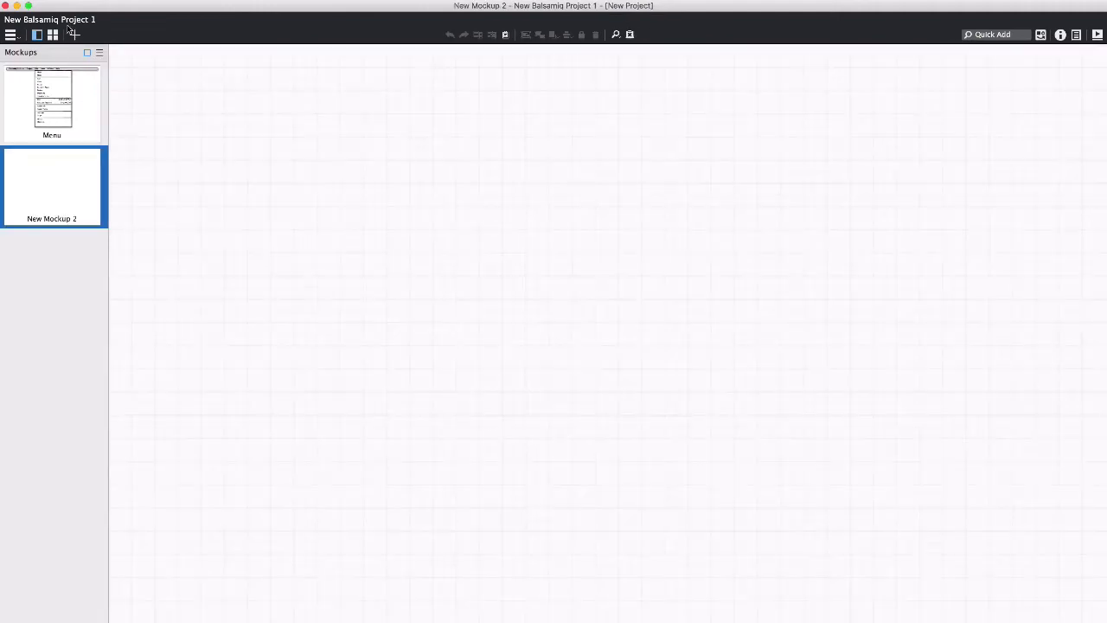
pyautogui.click(64, 21)
pyautogui.write('Find and')
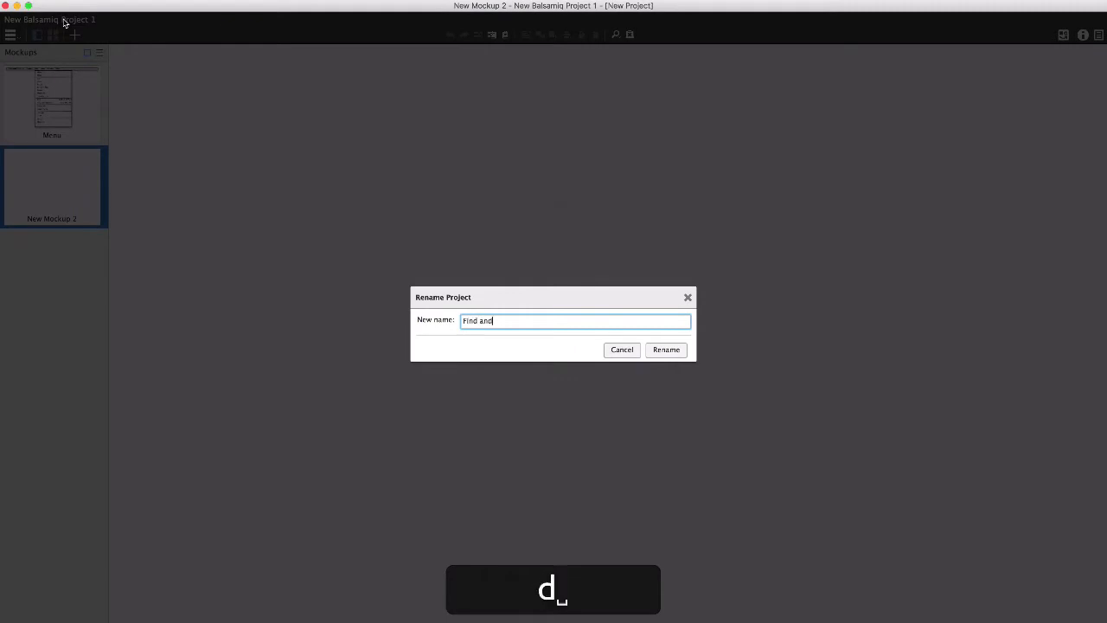
pyautogui.write(' Replace, Take 2')
pyautogui.press('Return')
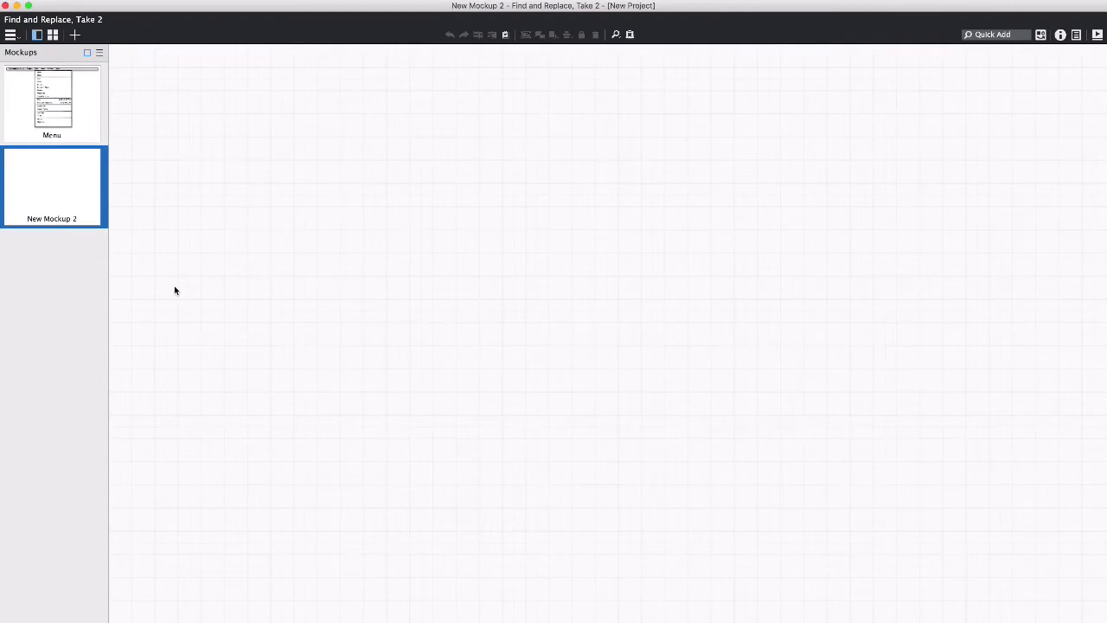
# Add a Window control to the blank mockup and enlarge it to about 1141 x 840.
pyautogui.write('dia')
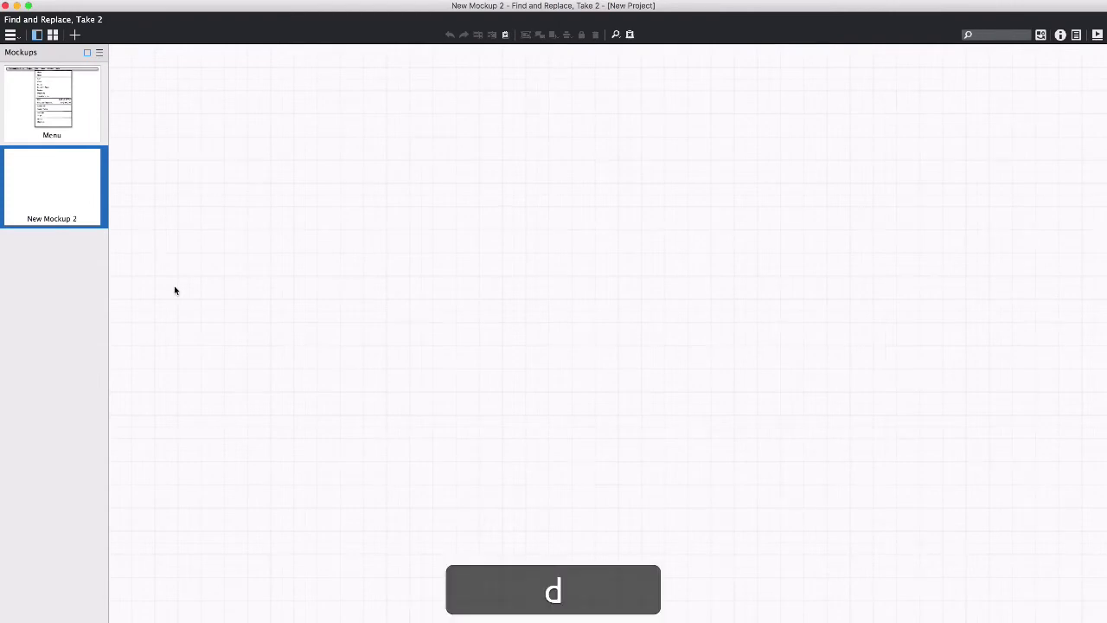
pyautogui.write('l')
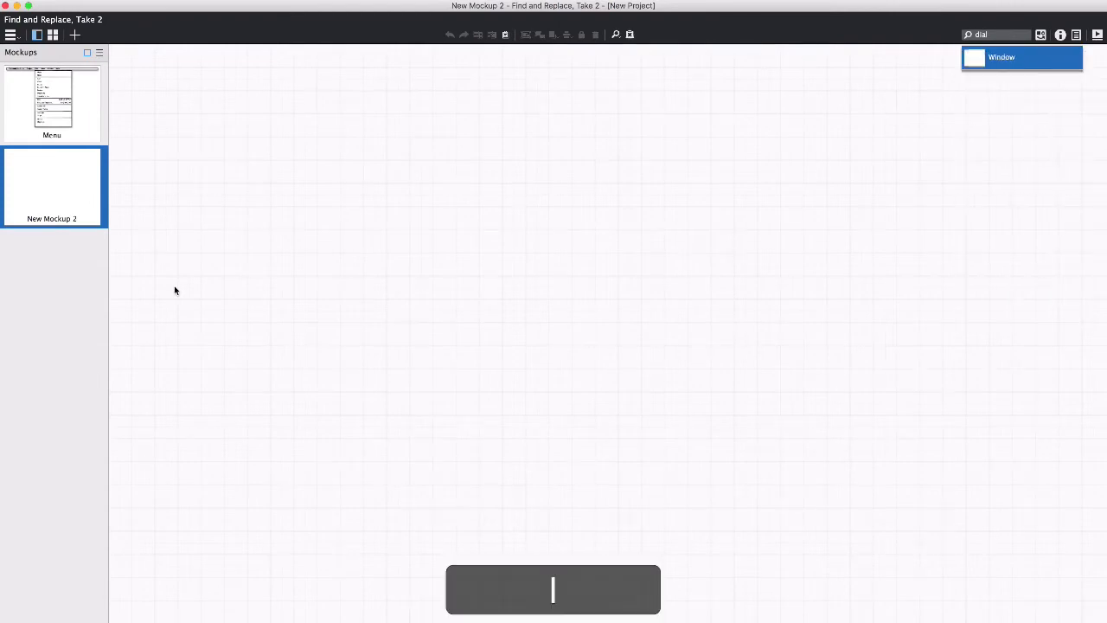
pyautogui.press('Return')
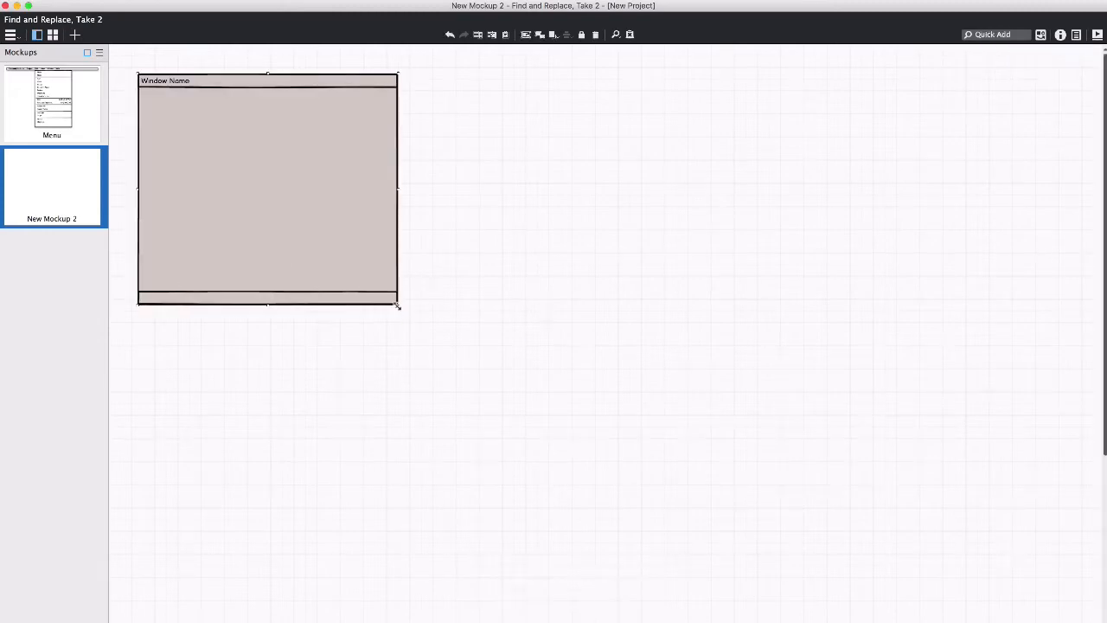
pyautogui.moveTo(398, 305); pyautogui.dragTo(797, 561)
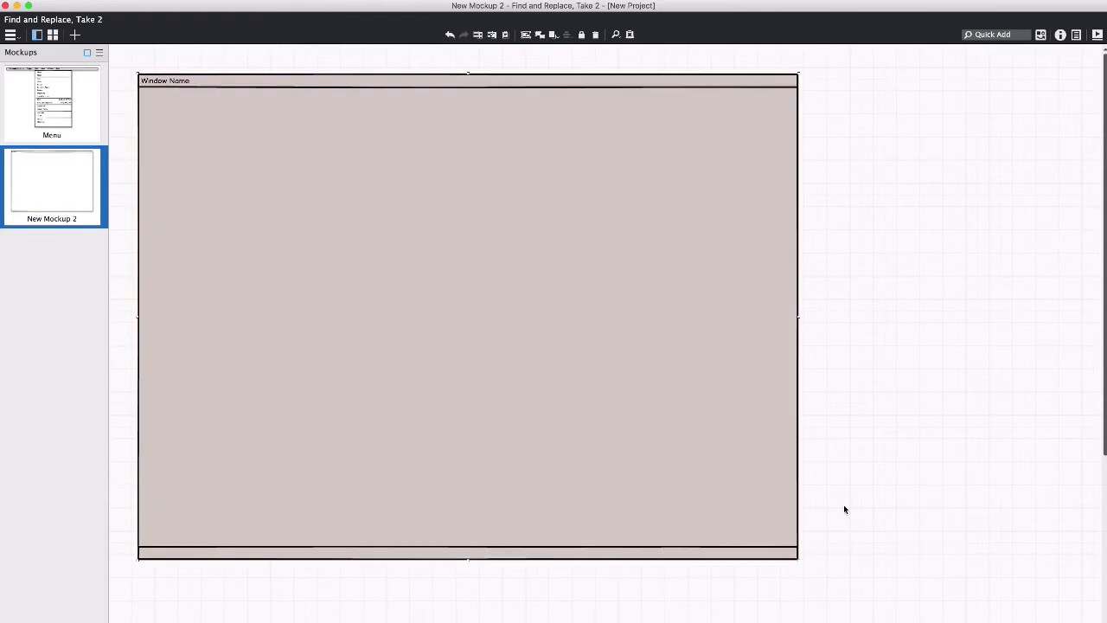
# Show the properties of the Window control and give it a close button and a resize grip.
pyautogui.press('super+semicolon')
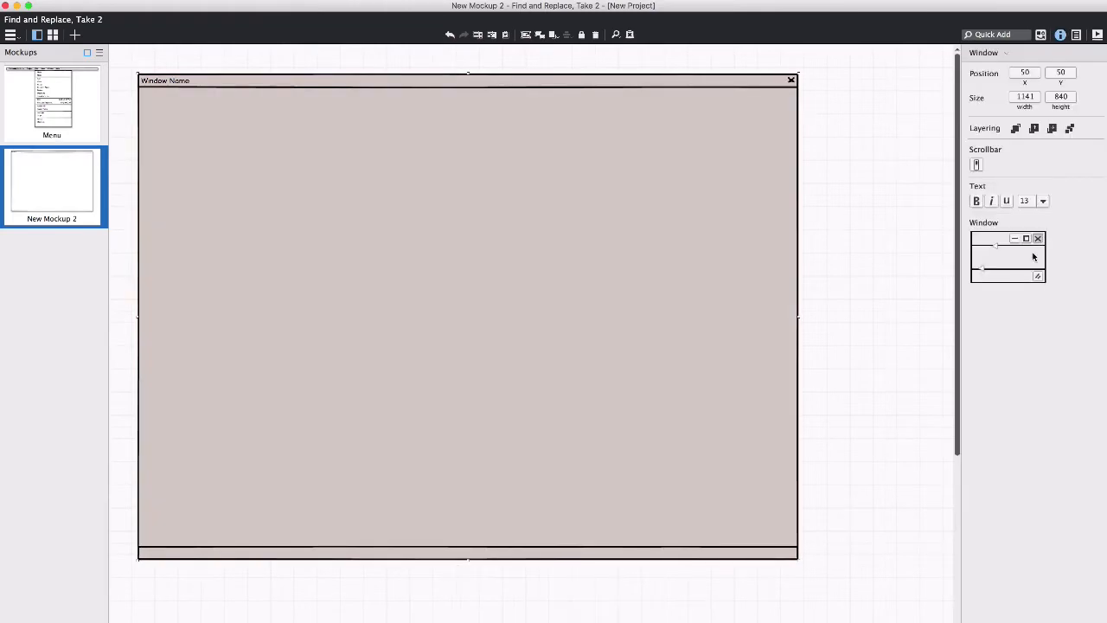
pyautogui.click(1039, 276)
pyautogui.click(907, 346)
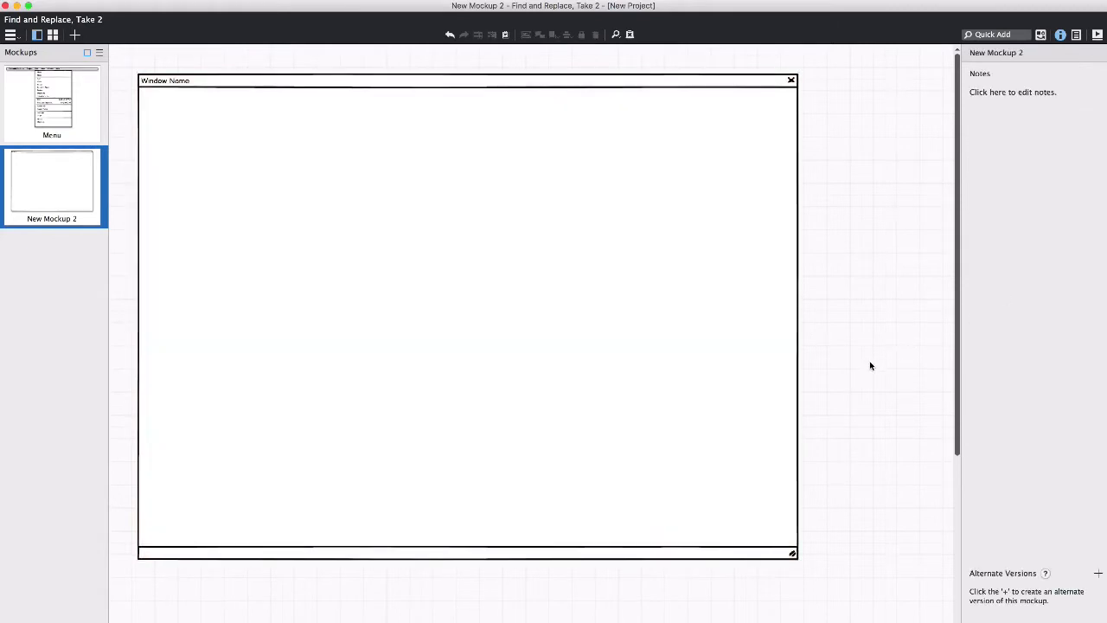
# Add a Text Input control and a Label control to the mockup.
pyautogui.press('/')
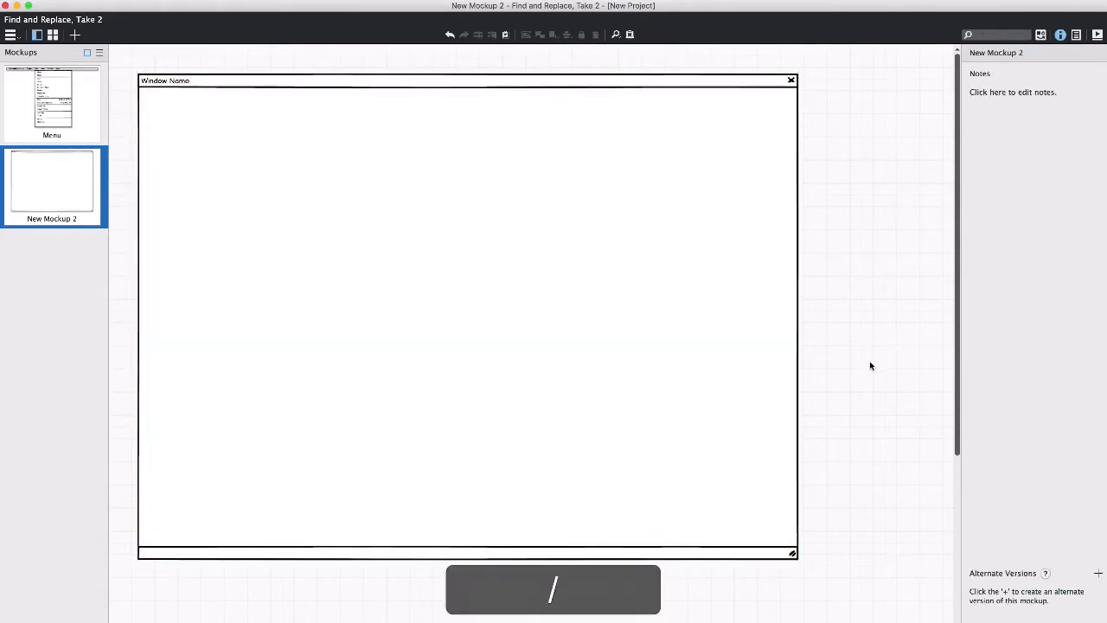
pyautogui.write('te')
pyautogui.press('Down')
pyautogui.press('Down')
pyautogui.press('Return')
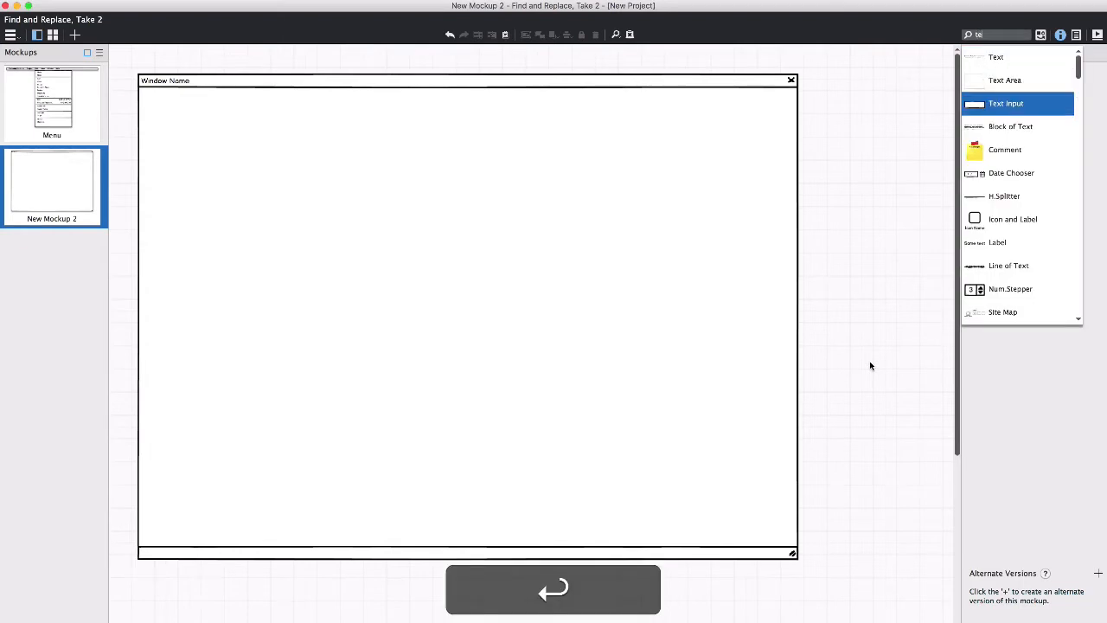
pyautogui.press('a')
pyautogui.press('Return')
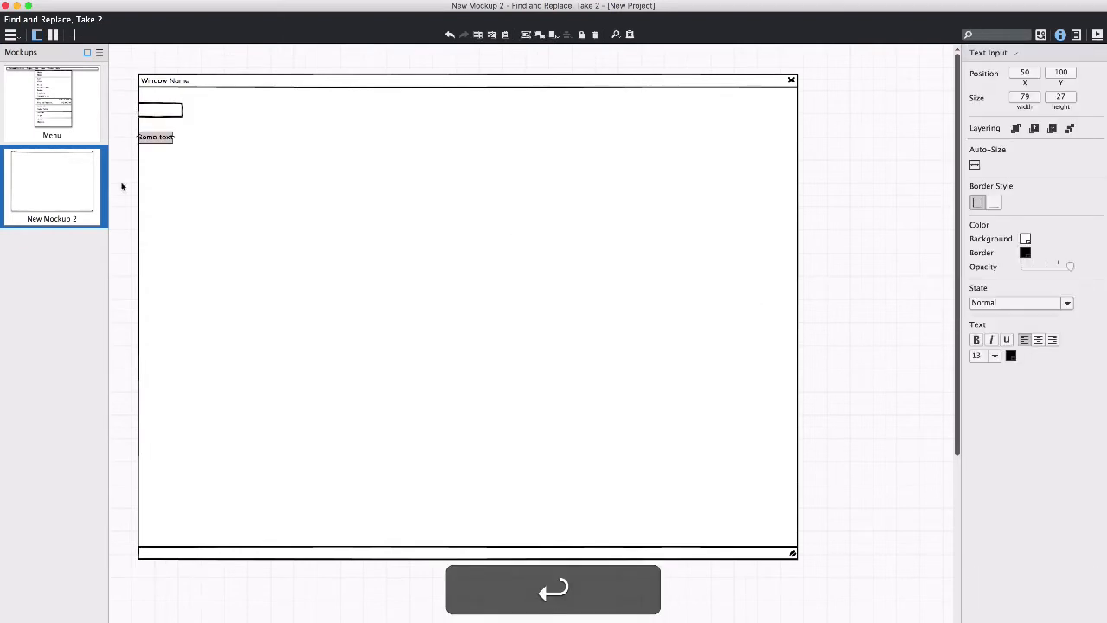
# Place the label near the window's upper-left corner with the text "Find:" and stretch the text input beside it to 635 wide.
pyautogui.moveTo(165, 116); pyautogui.dragTo(222, 121)
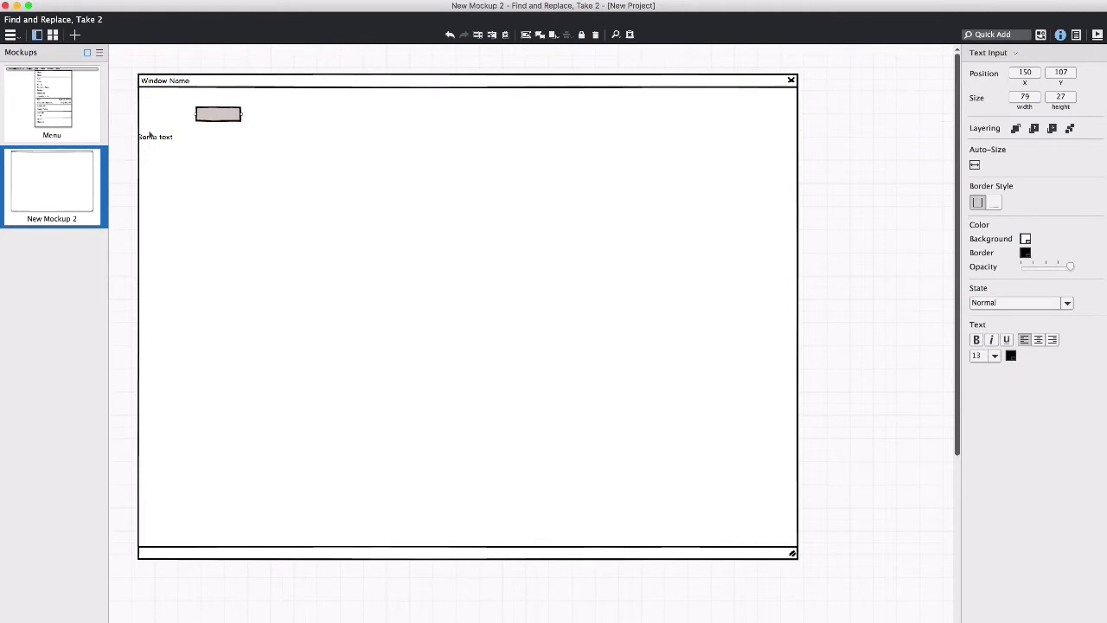
pyautogui.moveTo(153, 137); pyautogui.dragTo(164, 110)
pyautogui.press('Return')
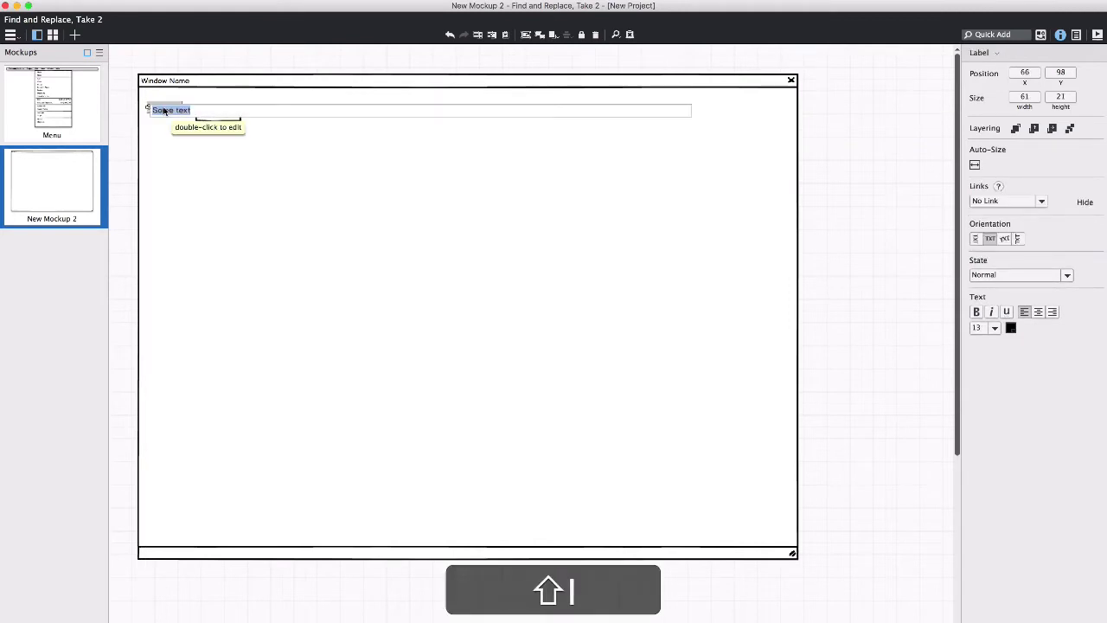
pyautogui.write('Find:')
pyautogui.press('Return')
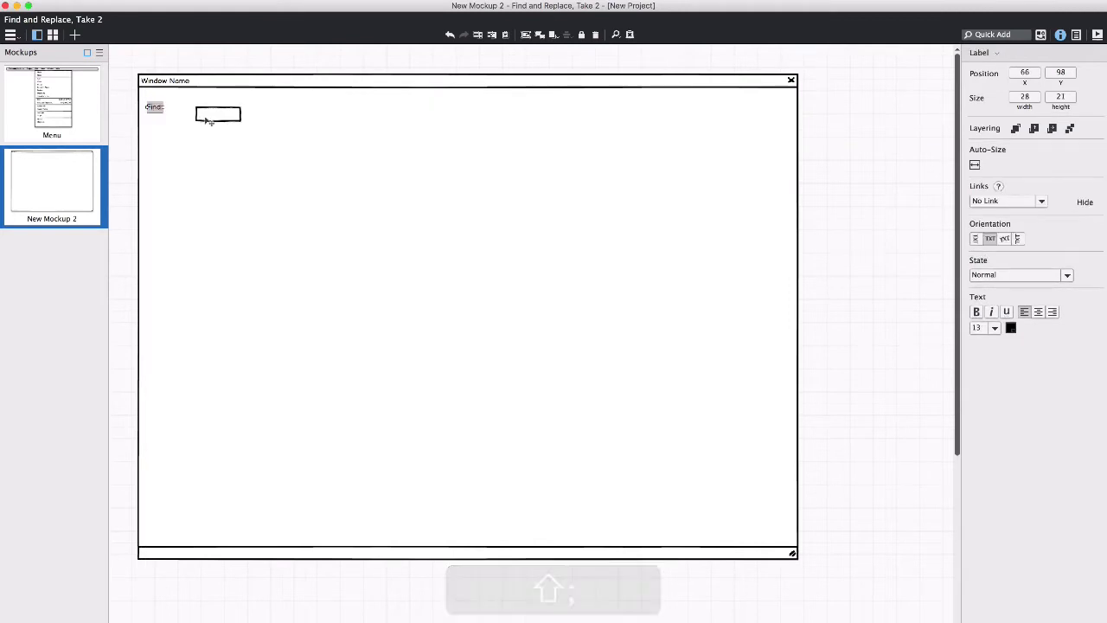
pyautogui.moveTo(204, 116); pyautogui.dragTo(540, 109)
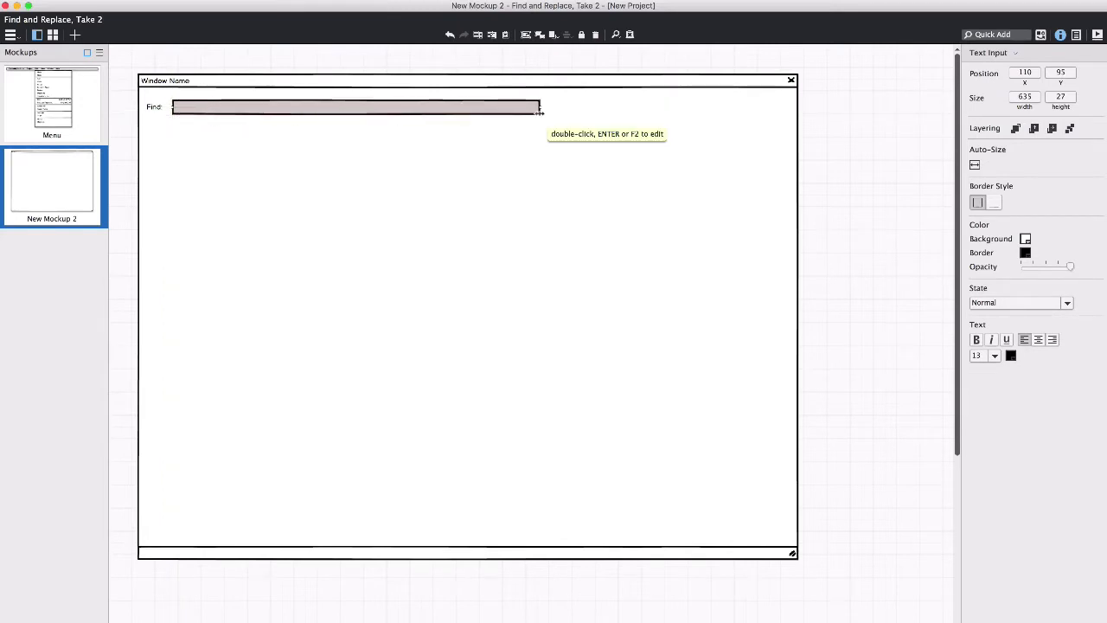
# Add a checkbox labelled "Replace" beneath the Find: label, at about 66, 138.
pyautogui.click(138, 103)
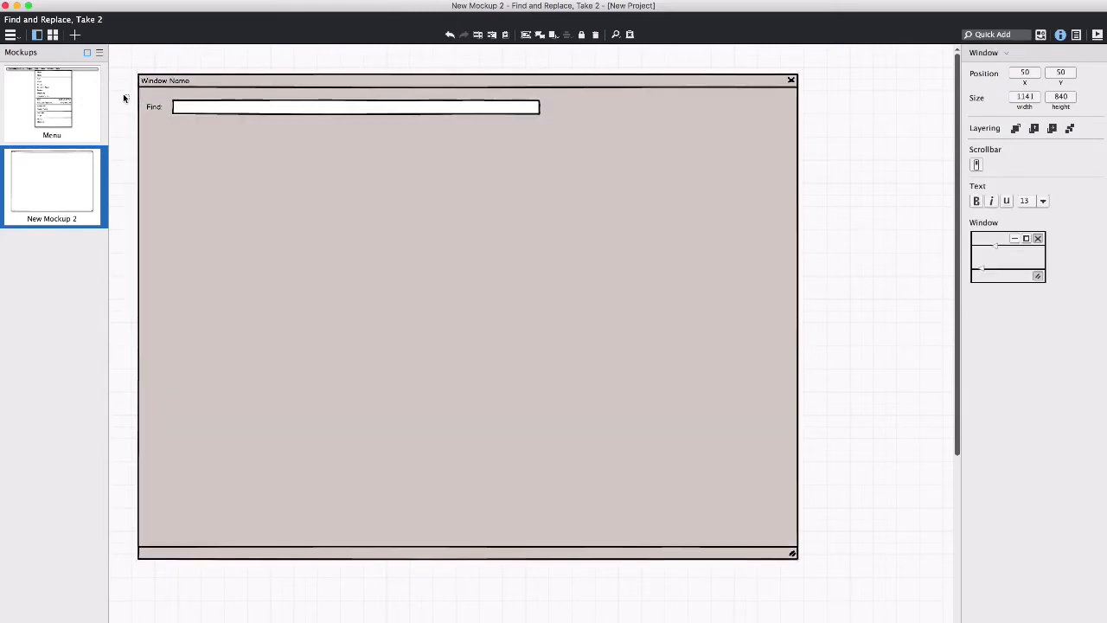
pyautogui.click(123, 98)
pyautogui.press('/')
pyautogui.write('che')
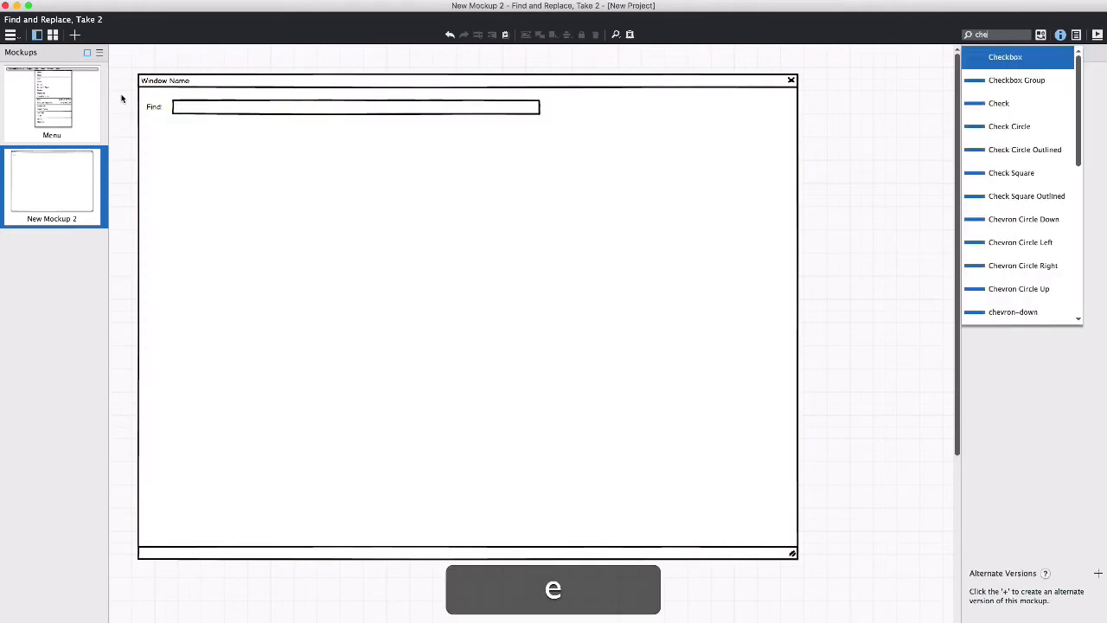
pyautogui.press('Return')
pyautogui.moveTo(174, 108); pyautogui.dragTo(177, 129)
pyautogui.press('Return')
pyautogui.write('Replace')
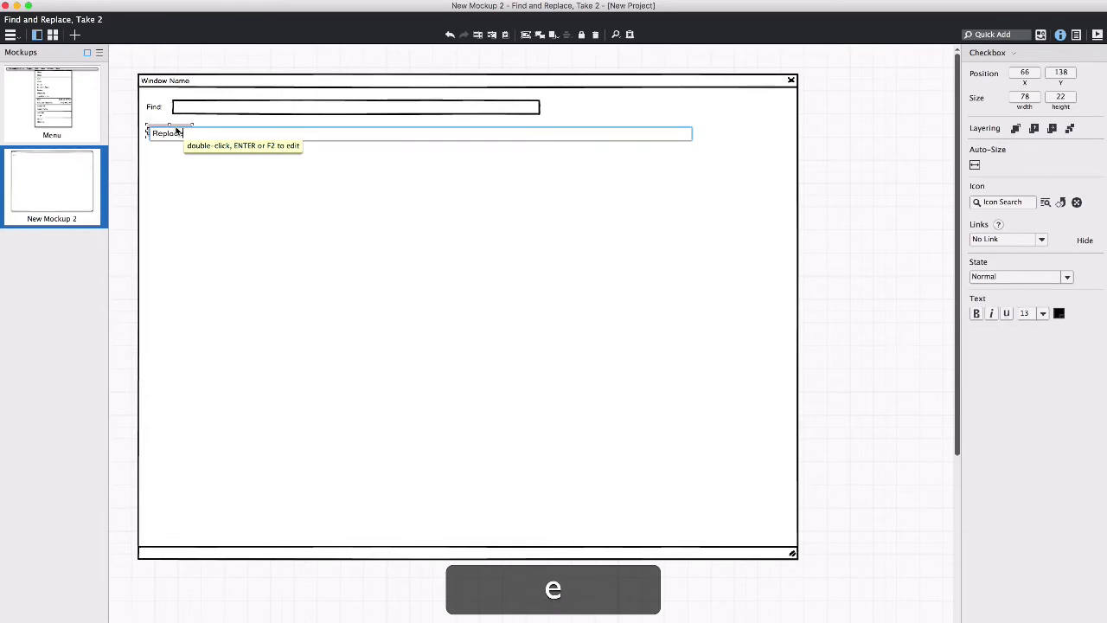
pyautogui.click(152, 105)
# Shift the Find: label and its text input together to the right within the window.
pyautogui.click(197, 108)
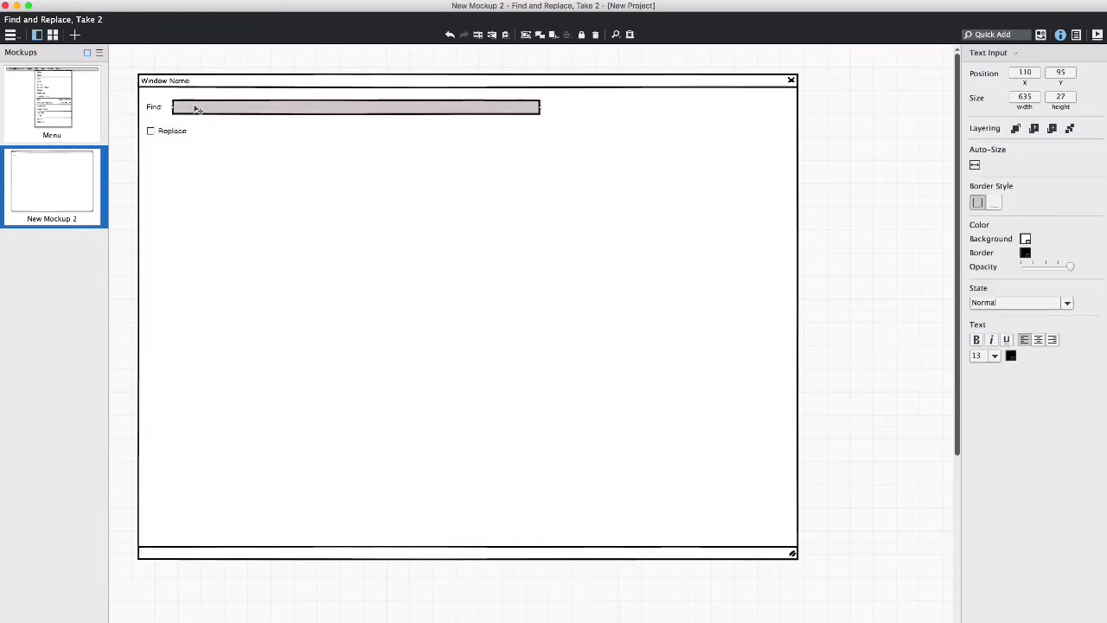
pyautogui.keyDown('shift'); pyautogui.click(153, 105); pyautogui.keyUp('shift')
pyautogui.hotkey('shift', 'Right')
pyautogui.hotkey('shift', 'Right')
pyautogui.hotkey('shift', 'Right')
pyautogui.hotkey('shift', 'Right')
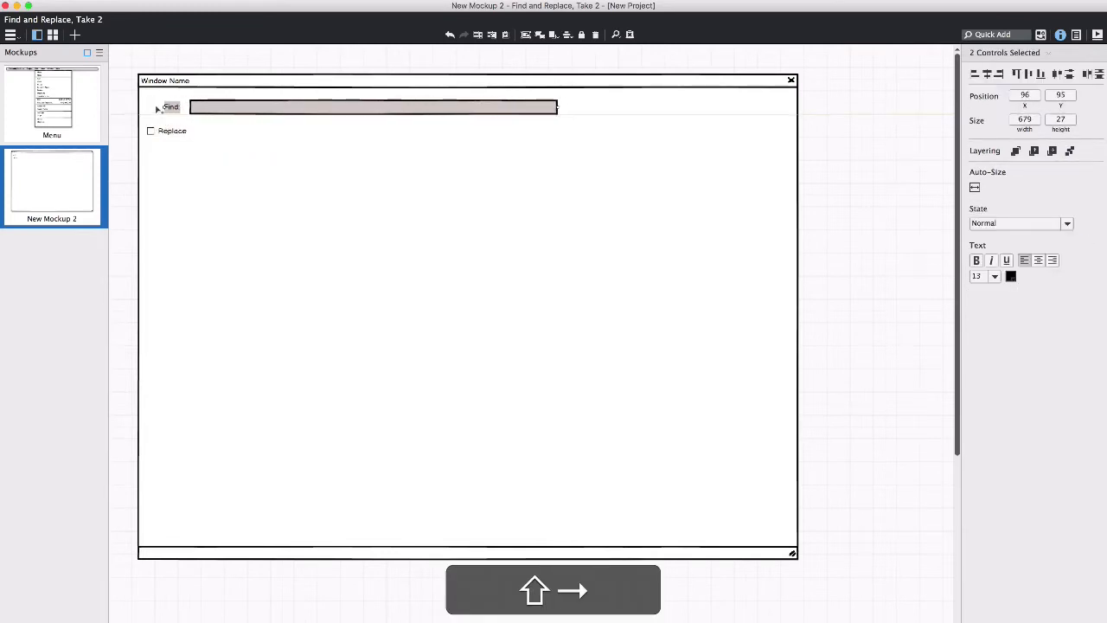
pyautogui.click(141, 113)
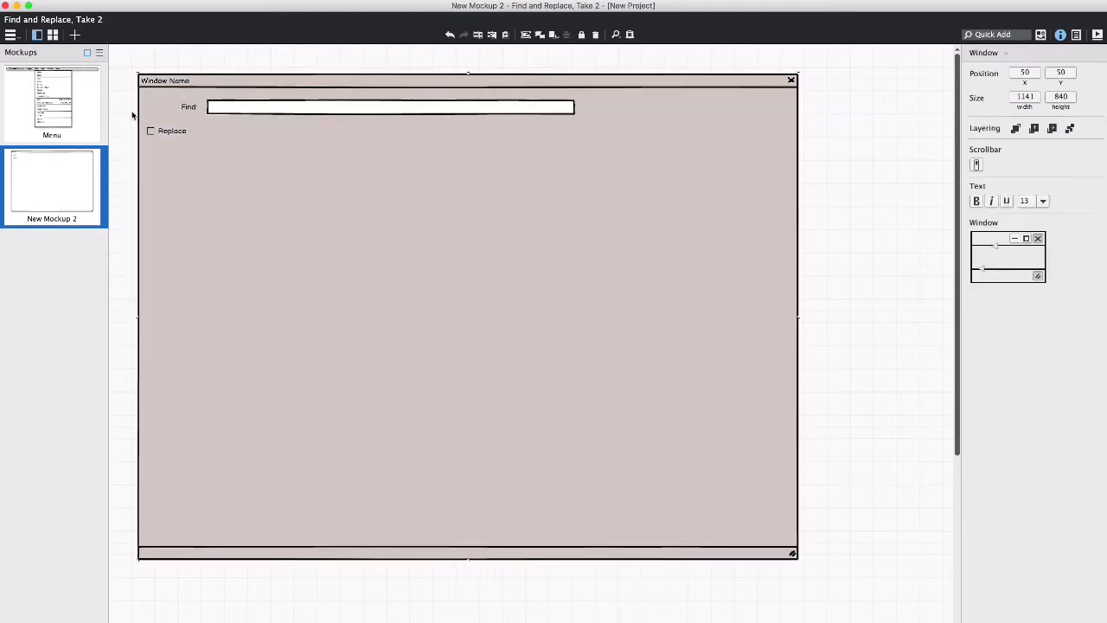
# Extend the checkbox text to "Replace with:" and nudge the Find: label closer to its text input, at X 136.
pyautogui.click(170, 132)
pyautogui.press('Return')
pyautogui.press('Right')
pyautogui.write('with:')
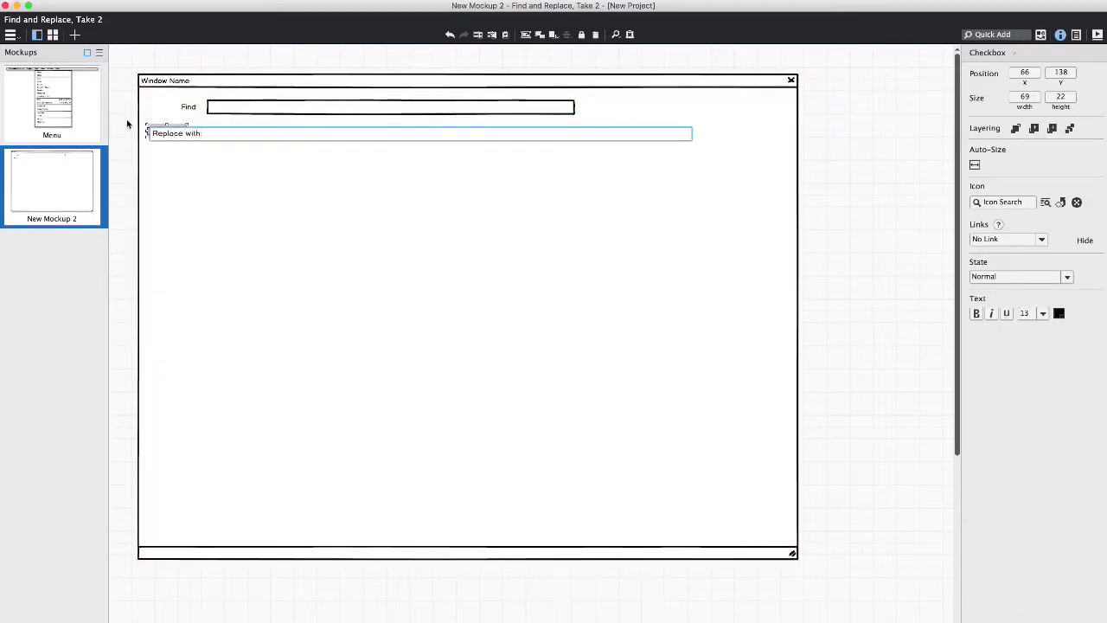
pyautogui.press('Return')
pyautogui.click(188, 106)
pyautogui.hotkey('shift', 'Right')
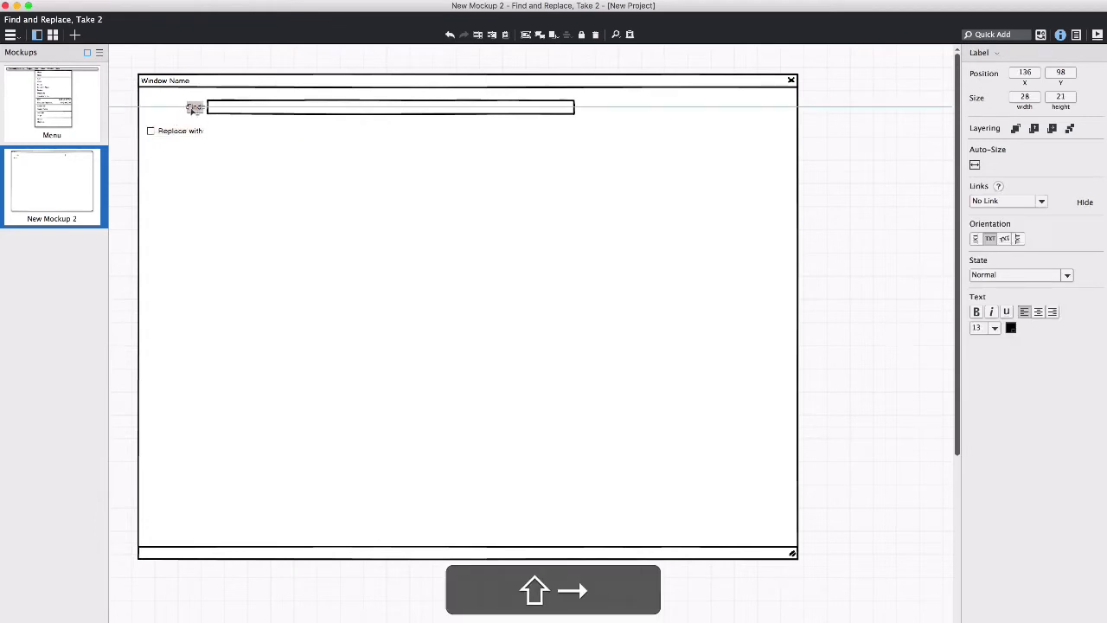
# Duplicate the Find: text input and align the copy beside the Replace with: checkbox at 170, 136.
pyautogui.click(222, 113)
pyautogui.press('super+d')
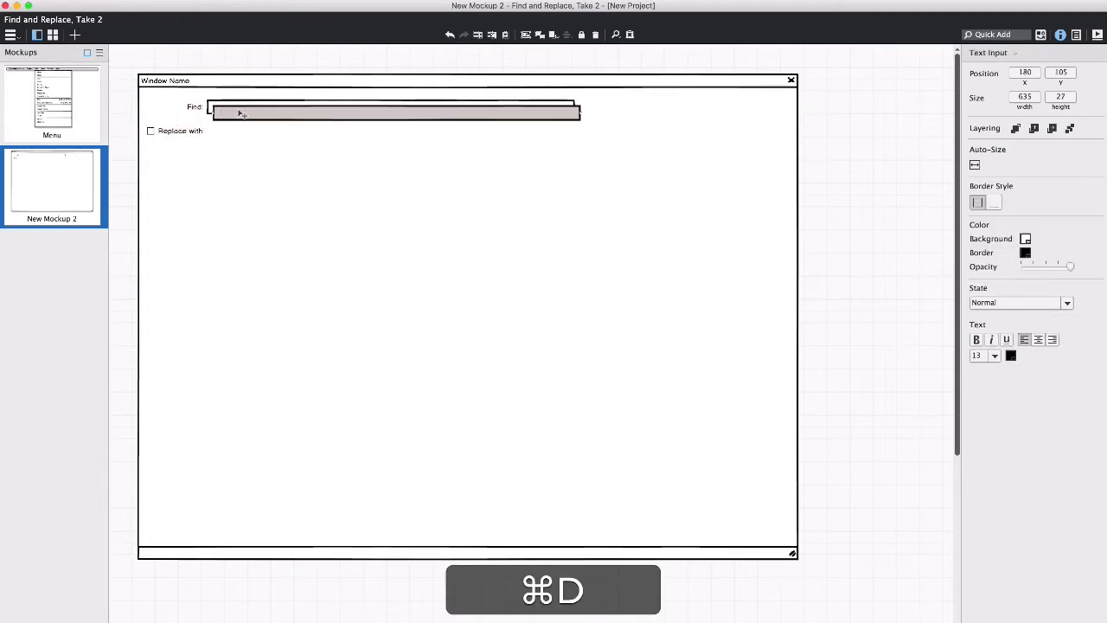
pyautogui.moveTo(239, 112); pyautogui.dragTo(237, 131)
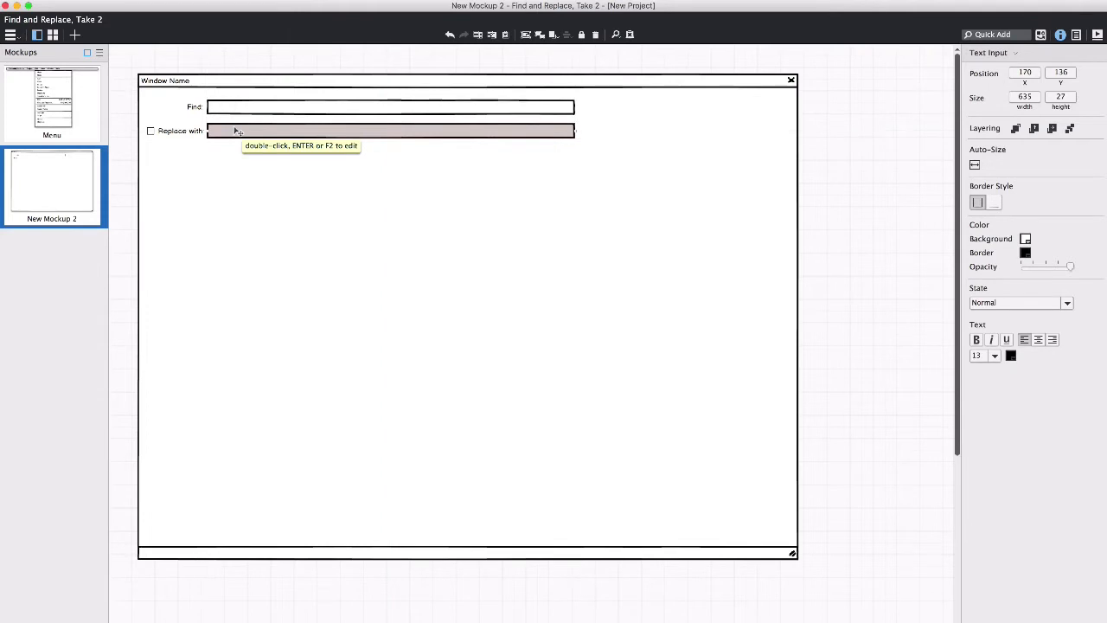
pyautogui.press('/')
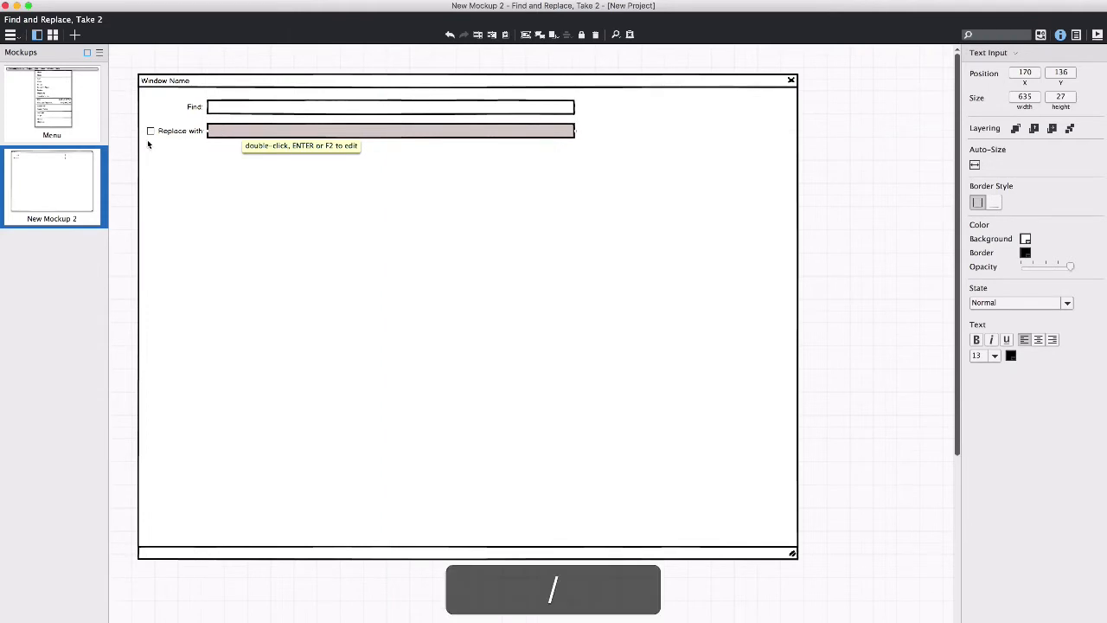
pyautogui.write('che')
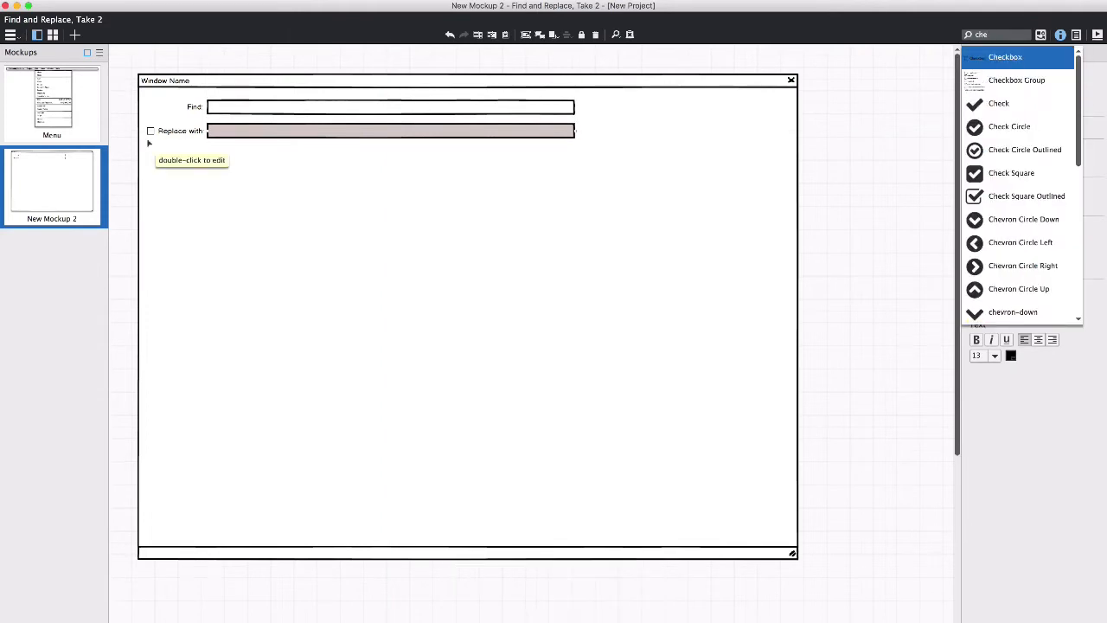
pyautogui.click(132, 120)
# Switch to the Find AND Find & Replace project, open its Find and Find & Replace mockup and try selecting the Find bar's option controls.
pyautogui.press('super+grave')
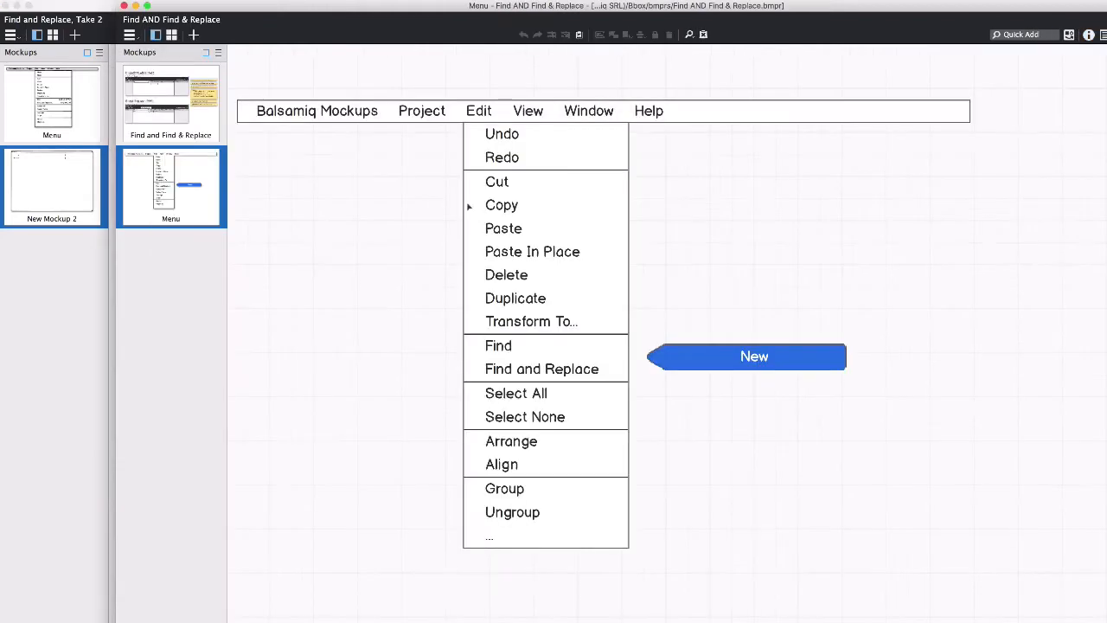
pyautogui.click(194, 107)
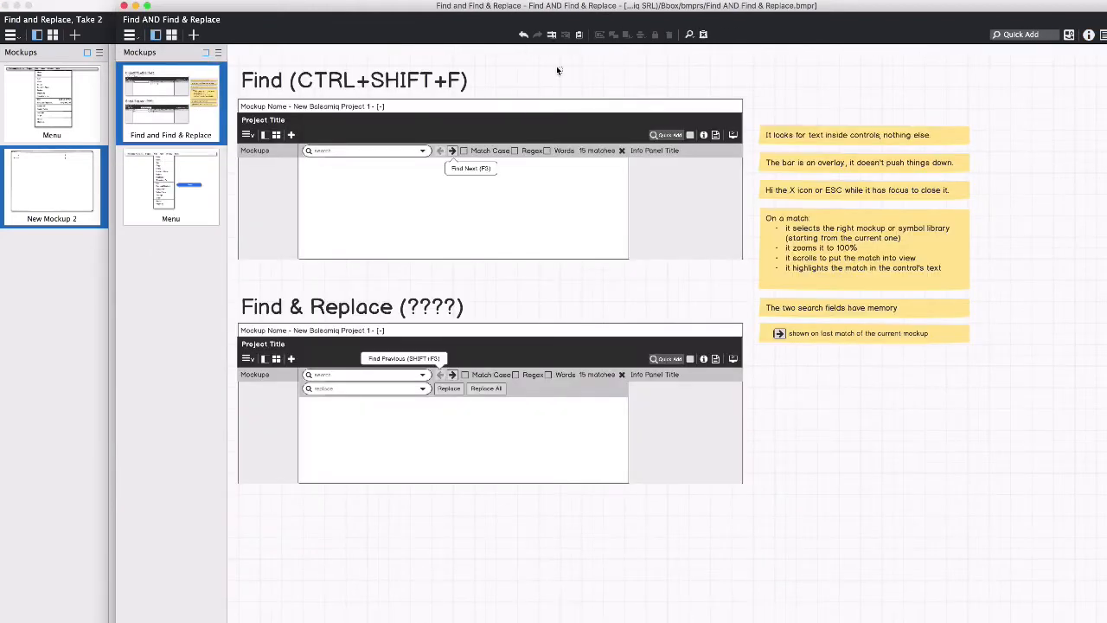
pyautogui.press('alt')
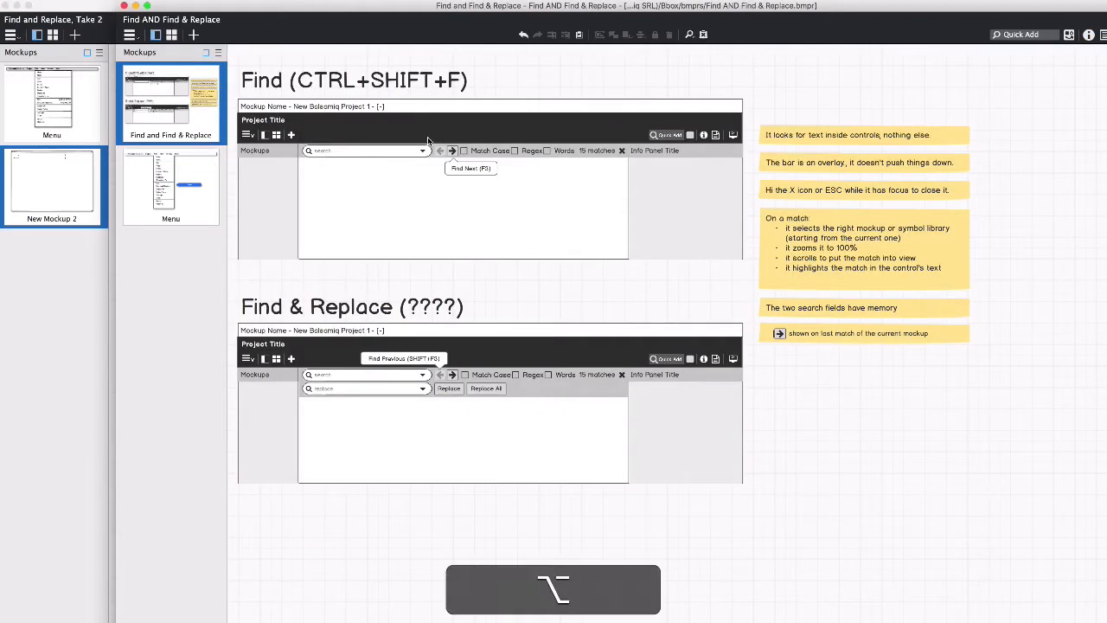
pyautogui.moveTo(427, 136); pyautogui.dragTo(635, 193)
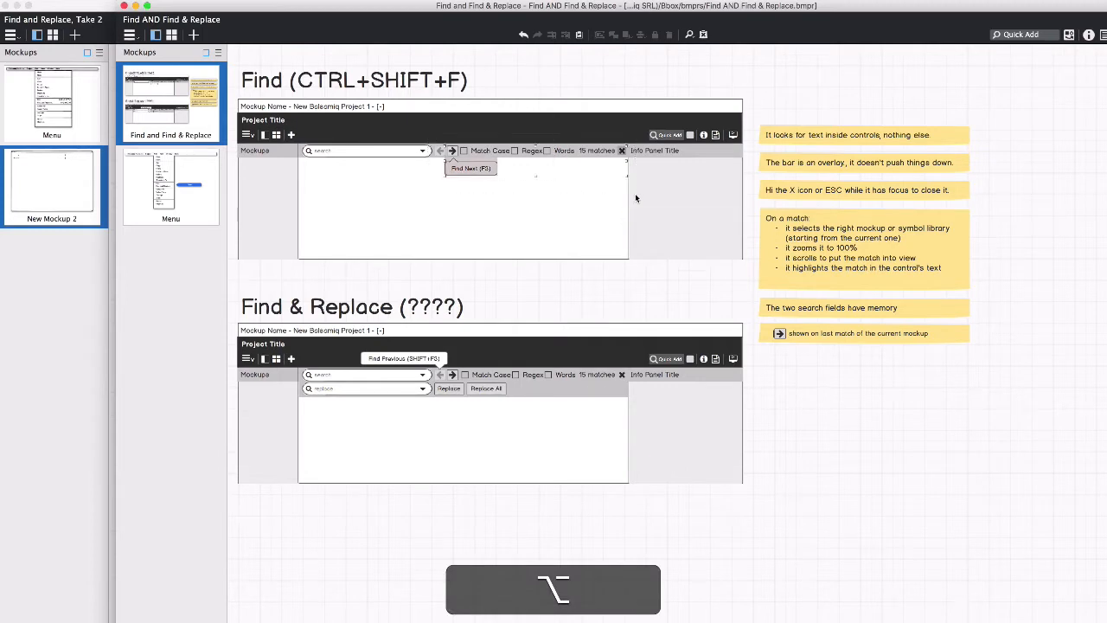
# Try selecting the Find bar controls inside the Find mockup's group, undo the accidental dark toolbar move and leave the group.
pyautogui.click(656, 158)
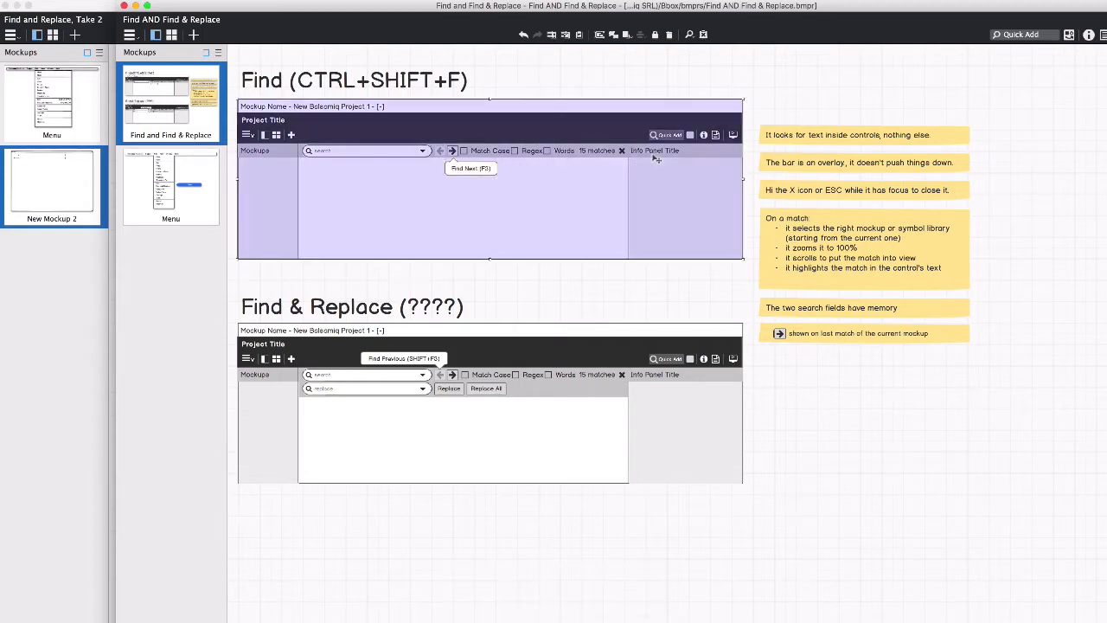
pyautogui.doubleClick(643, 158)
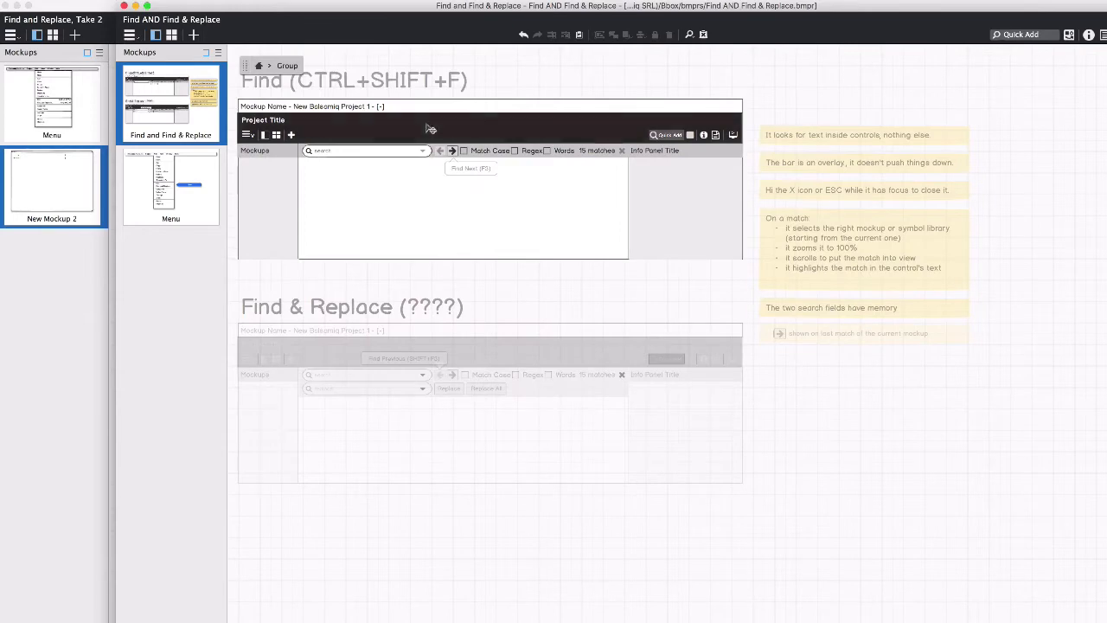
pyautogui.press('super+z')
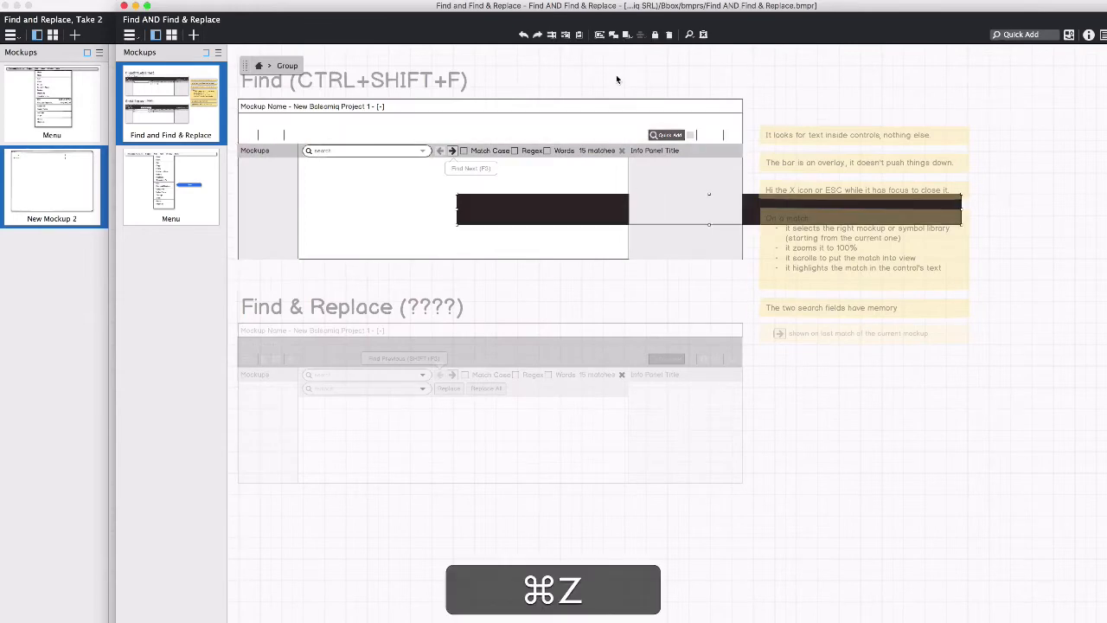
pyautogui.press('super+z')
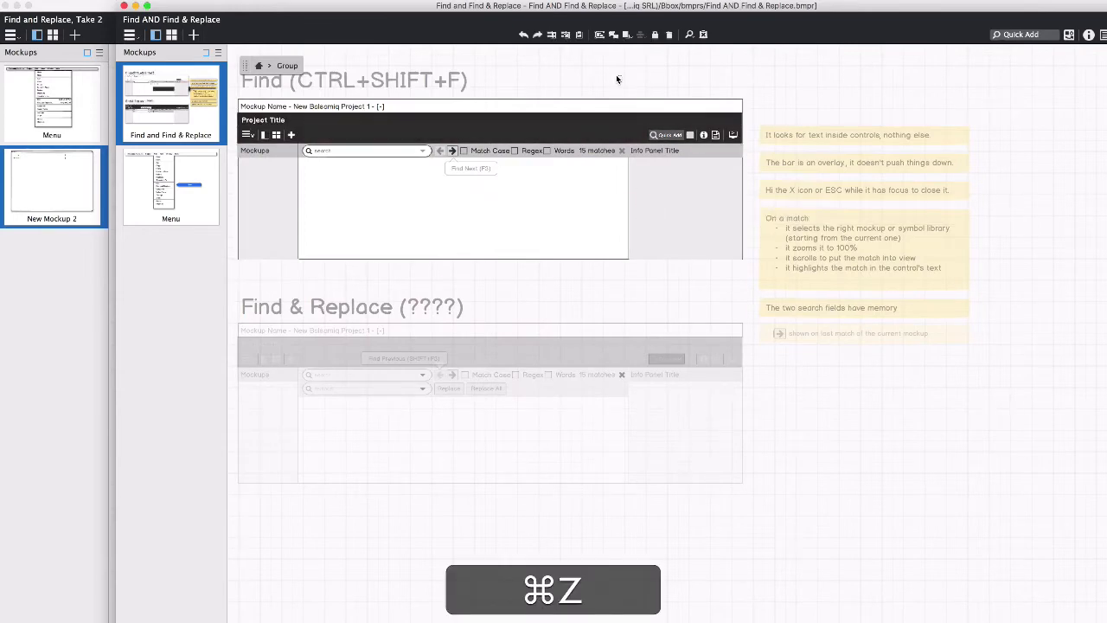
pyautogui.doubleClick(618, 79)
# Ungroup the Find (CTRL+SHIFT+F) mockup and undo the accidental move of its dark toolbar.
pyautogui.click(635, 166)
pyautogui.press('super+shift+g')
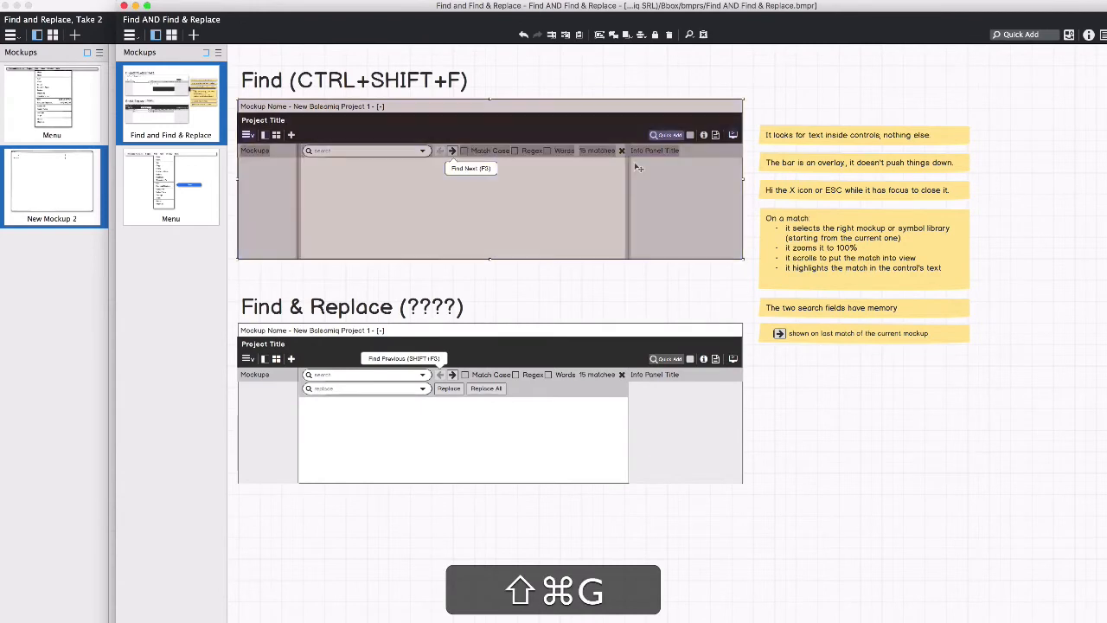
pyautogui.click(576, 59)
pyautogui.press('space')
pyautogui.moveTo(428, 130); pyautogui.dragTo(585, 203)
pyautogui.press('super+z')
pyautogui.press('alt+super+z')
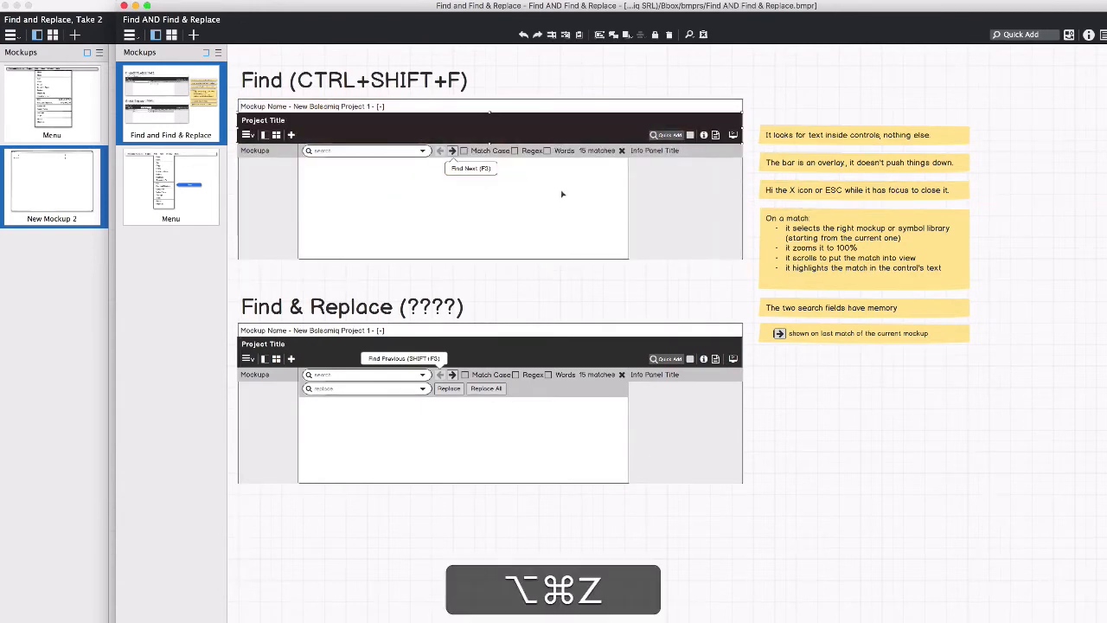
pyautogui.press('alt+super+z')
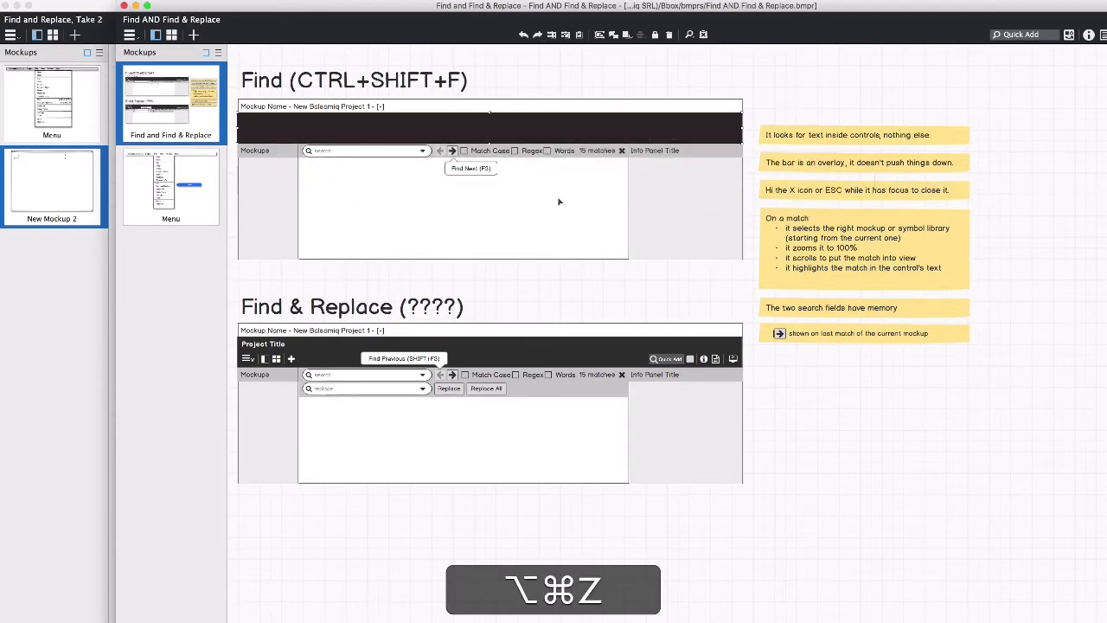
# Select the Find bar's arrow buttons, option checkboxes, match count, close icon and Find Next tooltip together, and copy them.
pyautogui.click(578, 78)
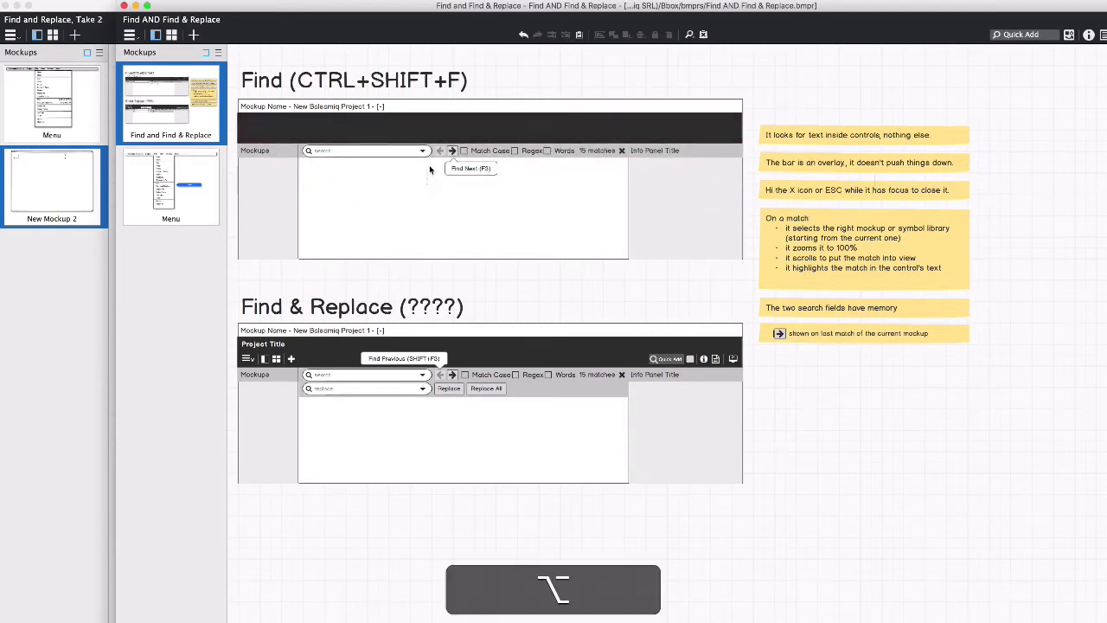
pyautogui.moveTo(427, 185); pyautogui.dragTo(636, 132)
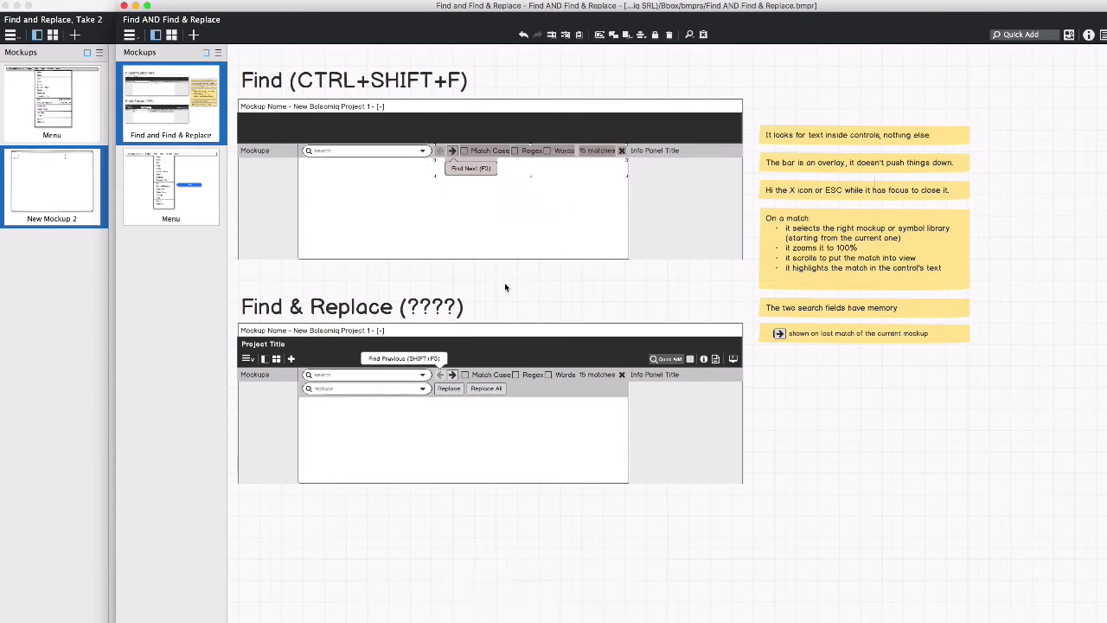
pyautogui.press('super+c')
# Switch back to the Find and Replace, Take 2 project and paste the copied controls into New Mockup 2.
pyautogui.click(62, 73)
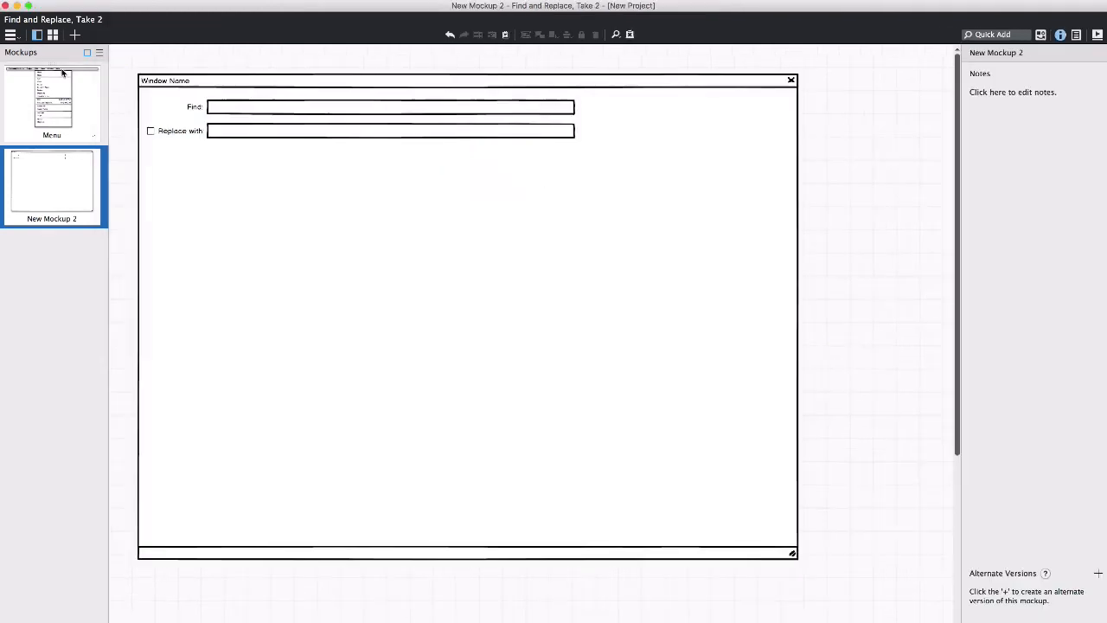
pyautogui.click(62, 73)
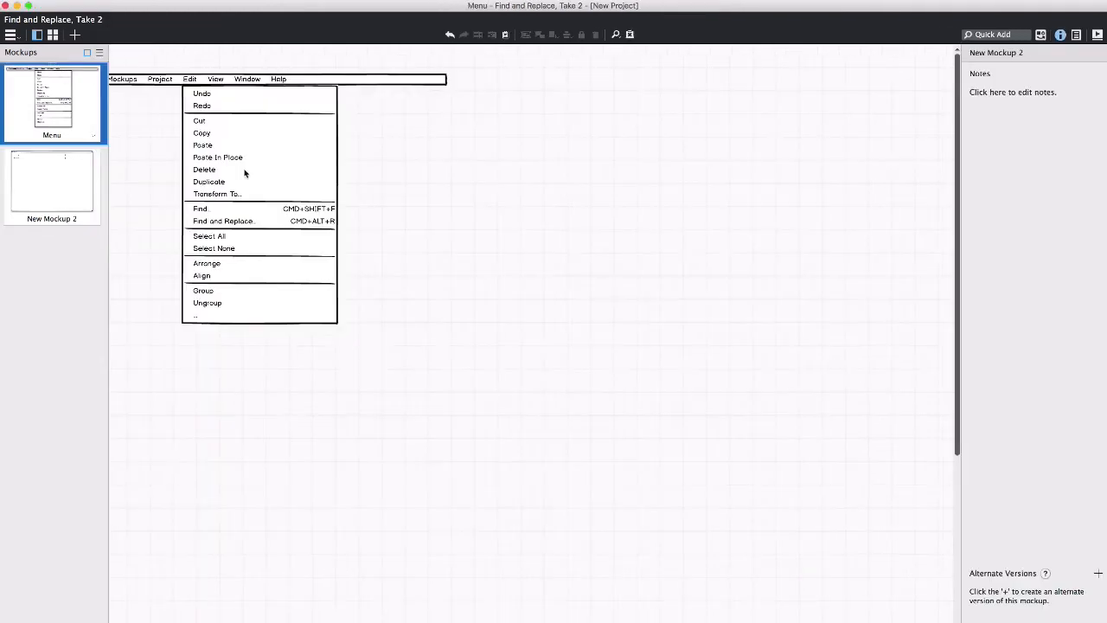
pyautogui.click(40, 177)
pyautogui.press('super+v')
pyautogui.click(878, 147)
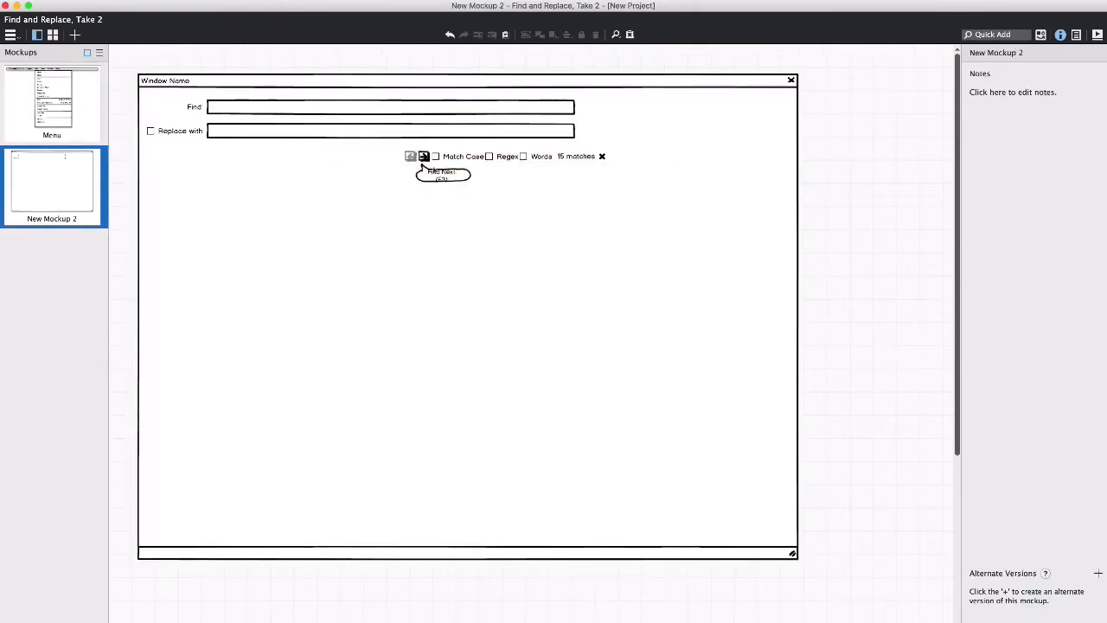
# Line up the Match Case, Words and Regex checkboxes in one row beneath the Replace with: input, with Regex at 349, 176.
pyautogui.moveTo(461, 161); pyautogui.dragTo(320, 179)
pyautogui.moveTo(543, 156); pyautogui.dragTo(332, 158)
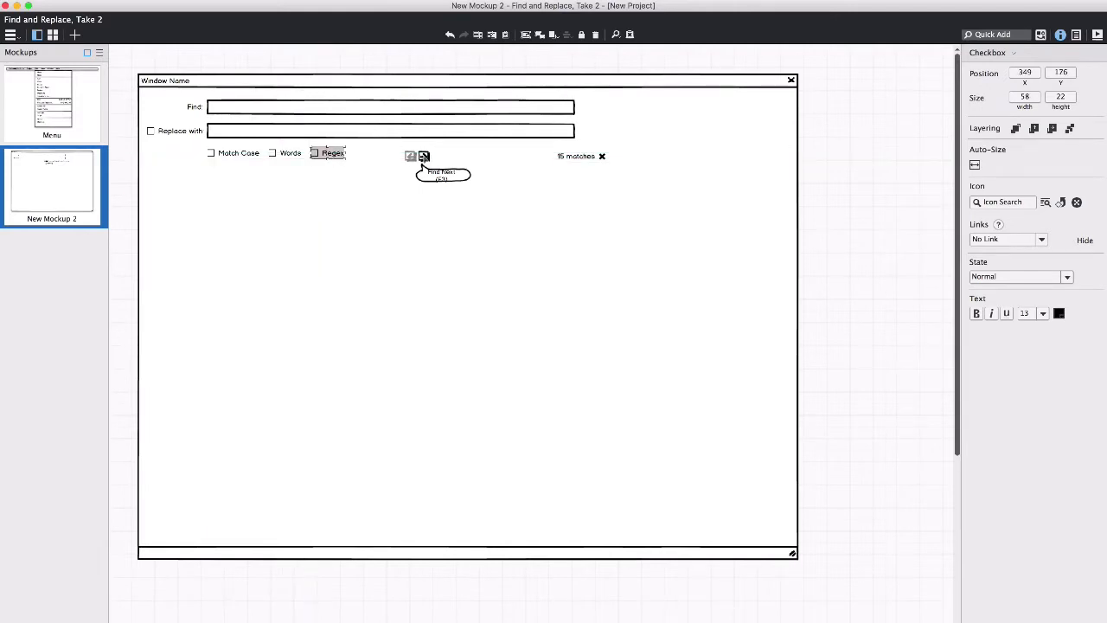
# Enlarge the Find Next tooltip to 141 by 41 and delete the two arrow buttons above it.
pyautogui.click(422, 158)
pyautogui.click(436, 174)
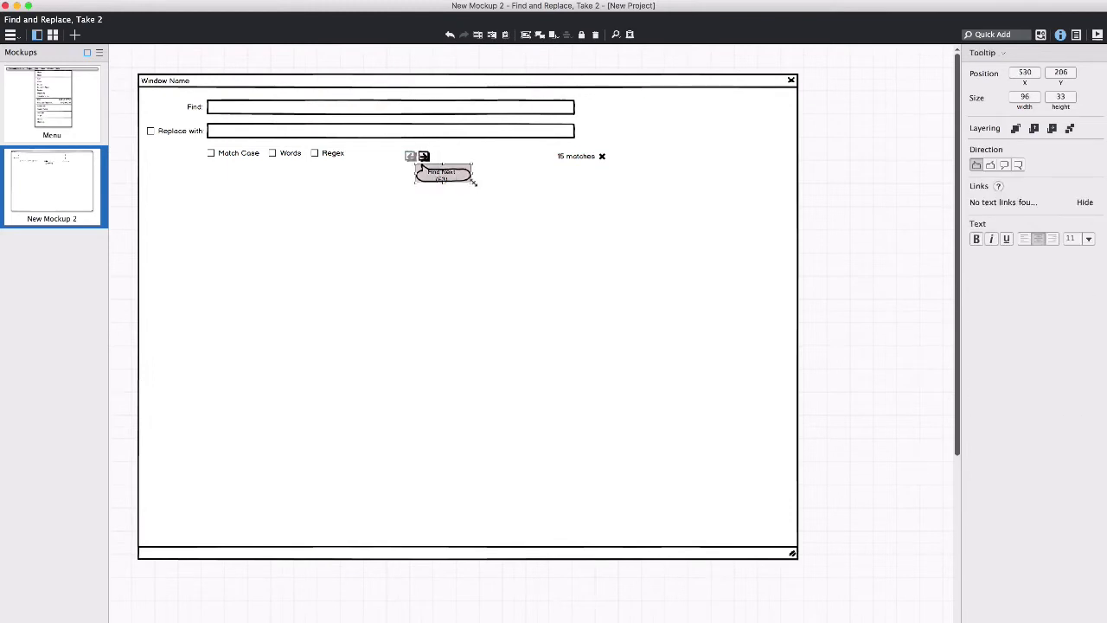
pyautogui.moveTo(474, 183); pyautogui.dragTo(500, 187)
pyautogui.click(423, 158)
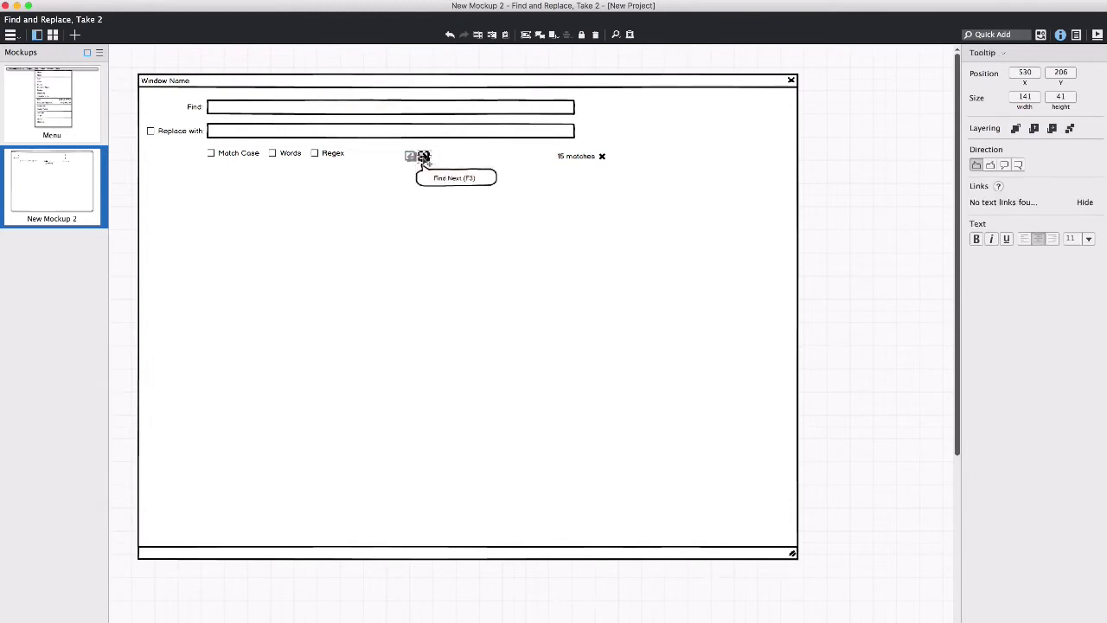
pyautogui.press('BackSpace')
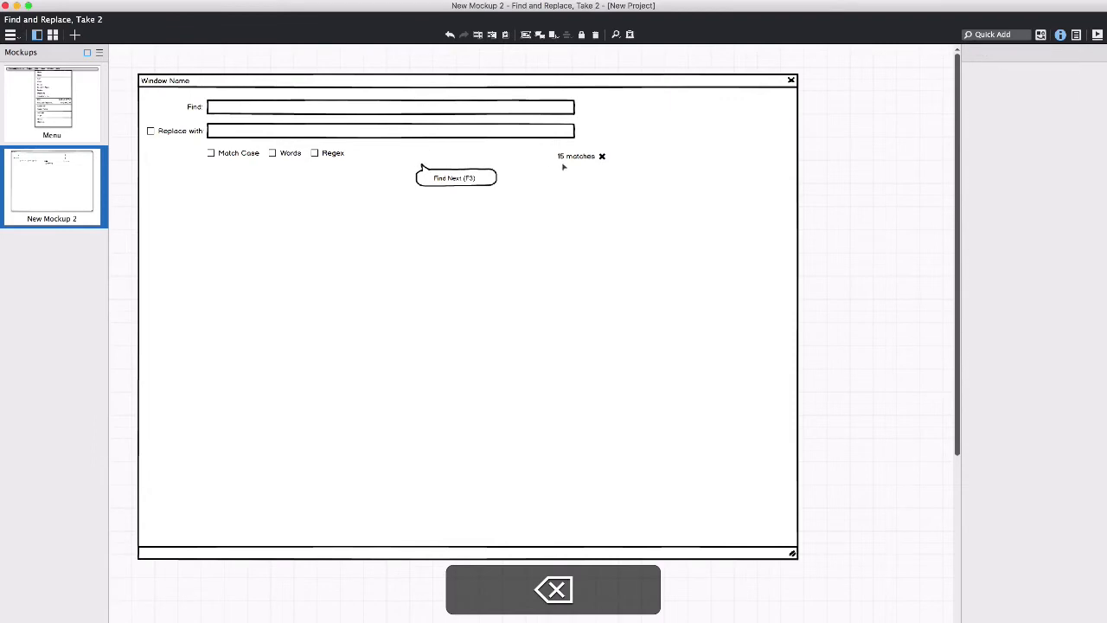
# Add a subtitle reading "Preview" below the replace checkbox, at 68, 224.
pyautogui.click(577, 157)
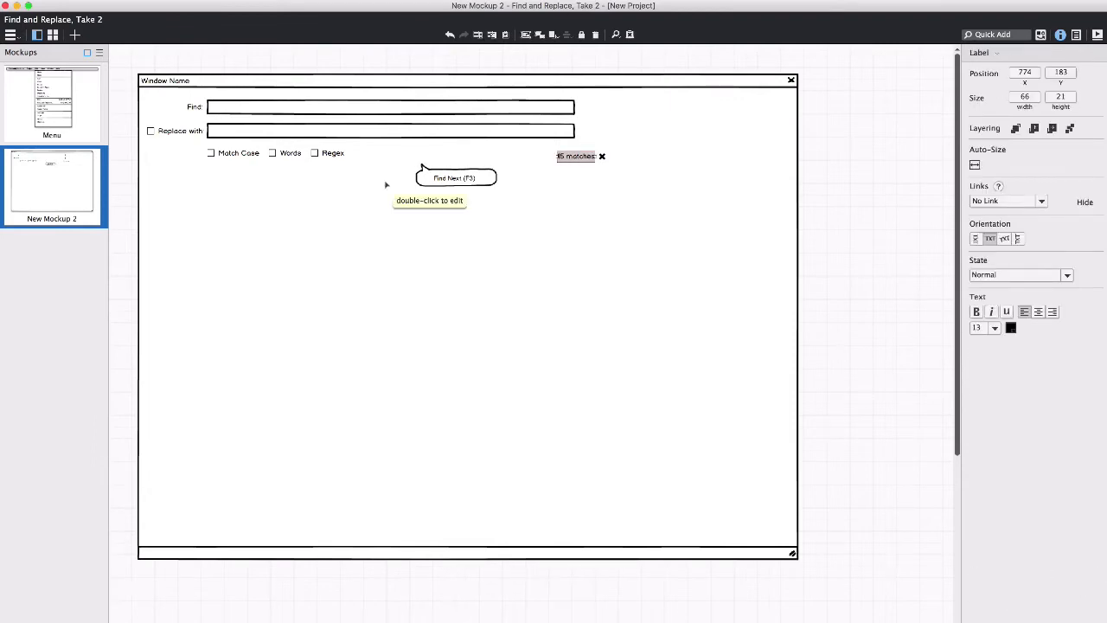
pyautogui.press('/')
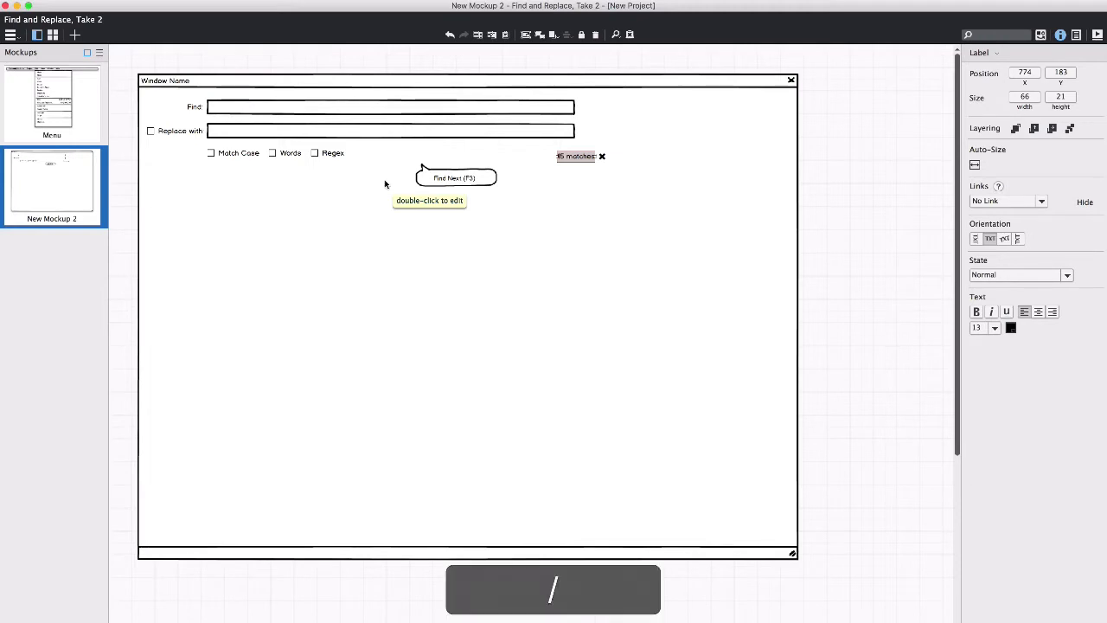
pyautogui.write('sub')
pyautogui.press('Return')
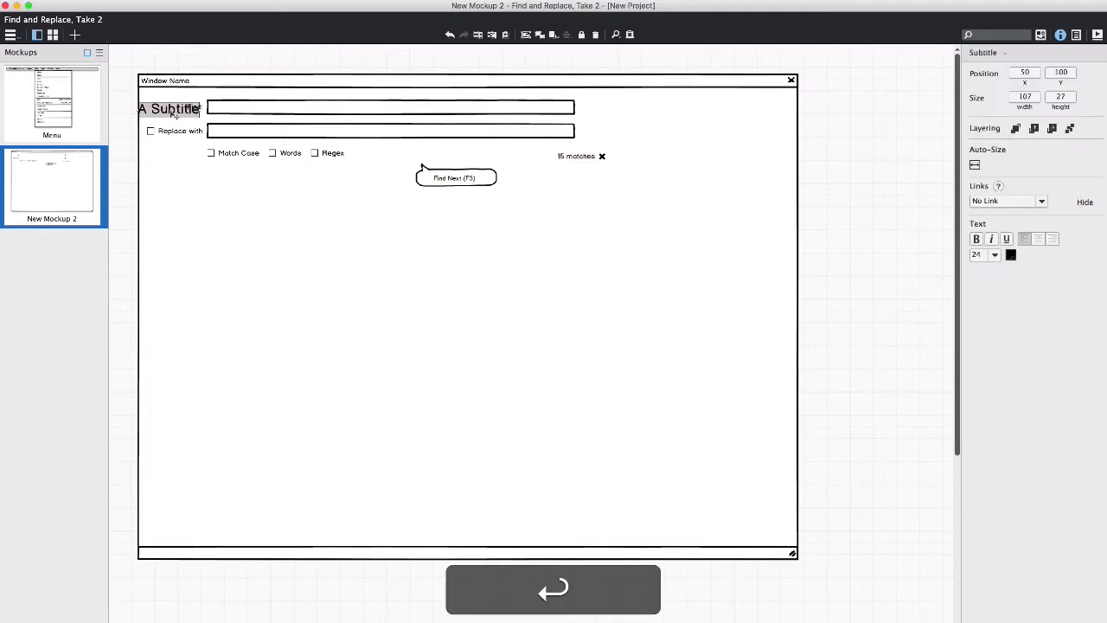
pyautogui.click(180, 184)
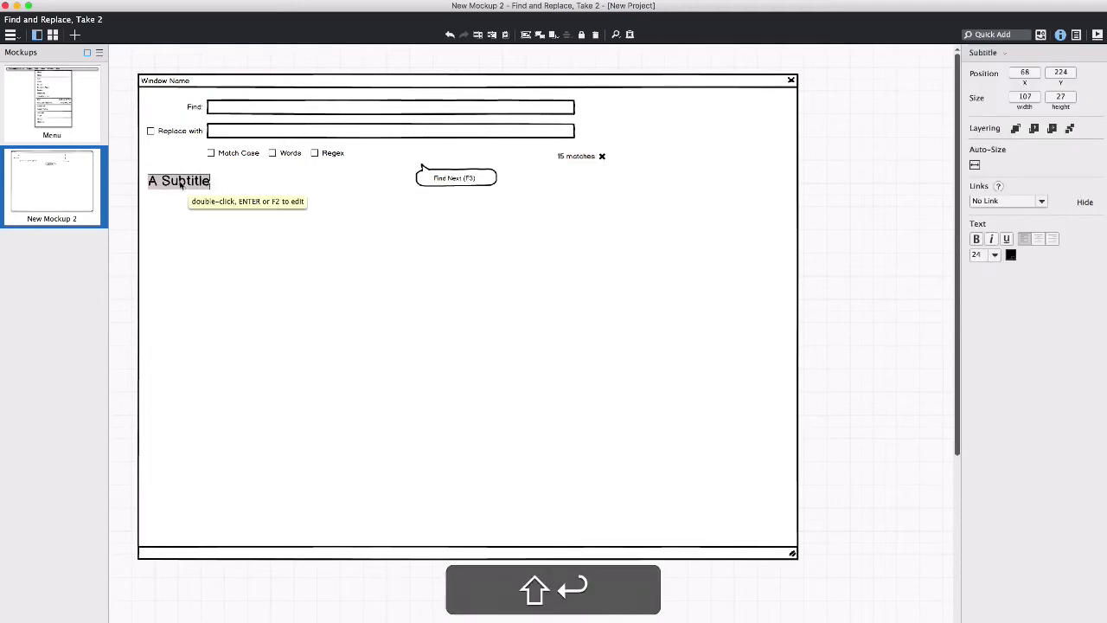
pyautogui.hotkey('shift', 'Return')
pyautogui.write('Preview')
pyautogui.press('Return')
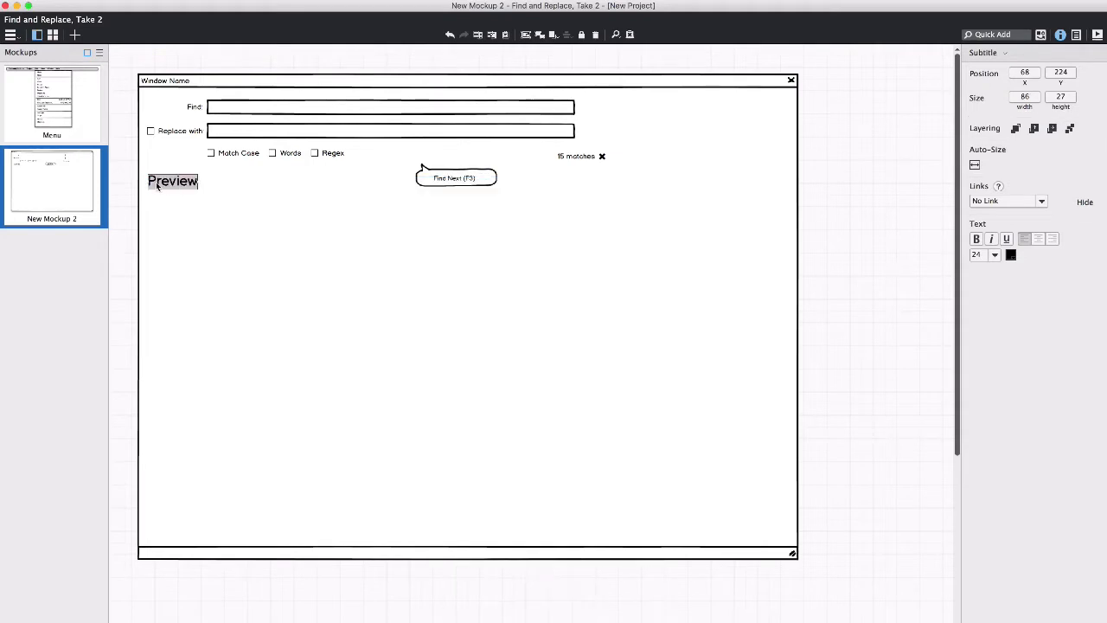
# Place a copy of the Preview subtitle at 315, 229 and rename the original subtitle "Matches".
pyautogui.moveTo(174, 185); pyautogui.dragTo(320, 192)
pyautogui.press('super+d')
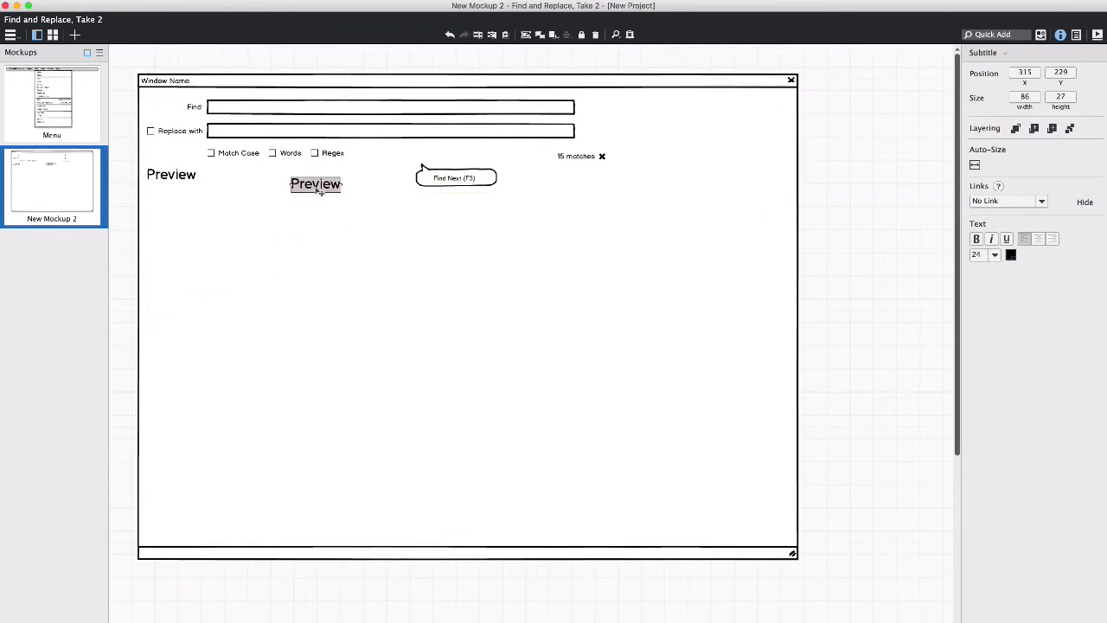
pyautogui.click(162, 177)
pyautogui.press('Return')
pyautogui.write('Matches')
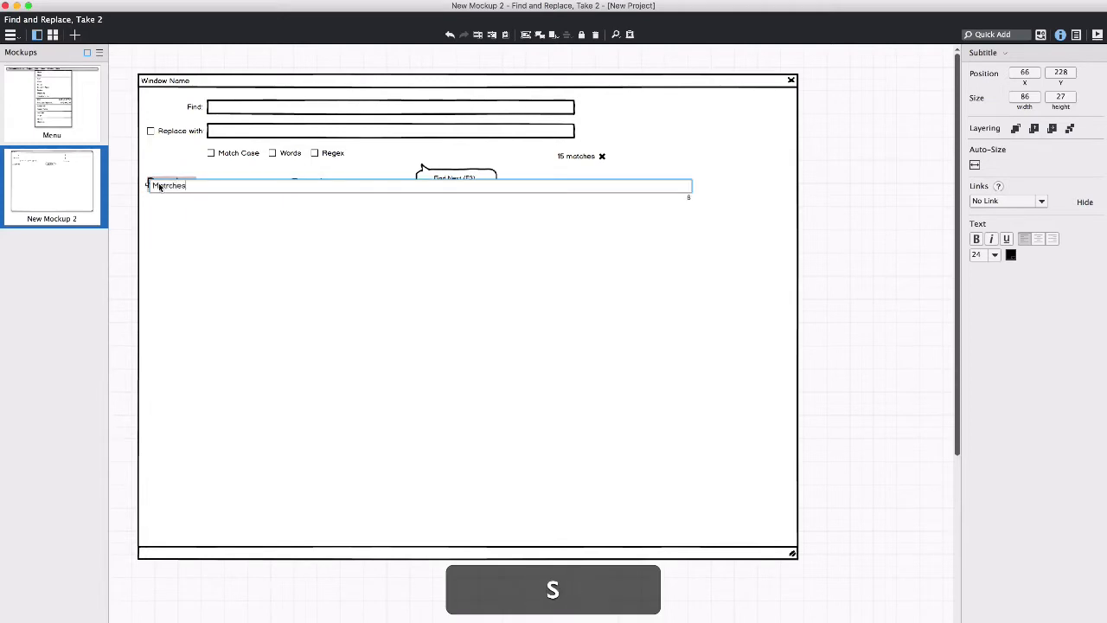
pyautogui.press('Left')
pyautogui.press('Left')
pyautogui.press('Left')
pyautogui.press('Left')
pyautogui.press('BackSpace')
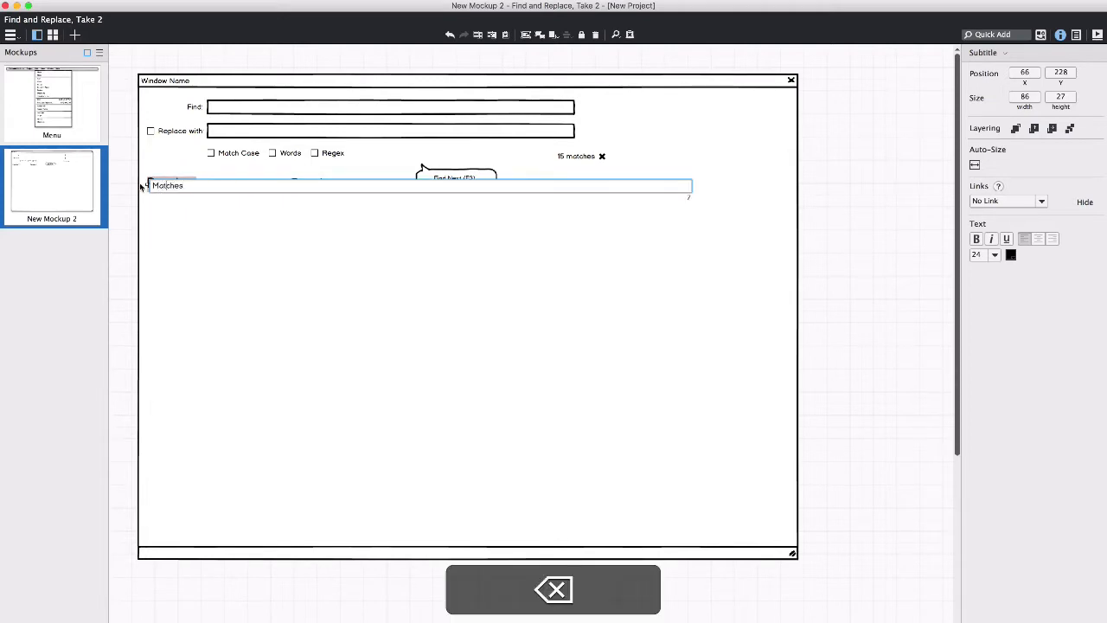
pyautogui.click(141, 185)
# Add a List control to the mockup and place an image placeholder beneath the Preview subtitle at 315, 255.
pyautogui.write('/list')
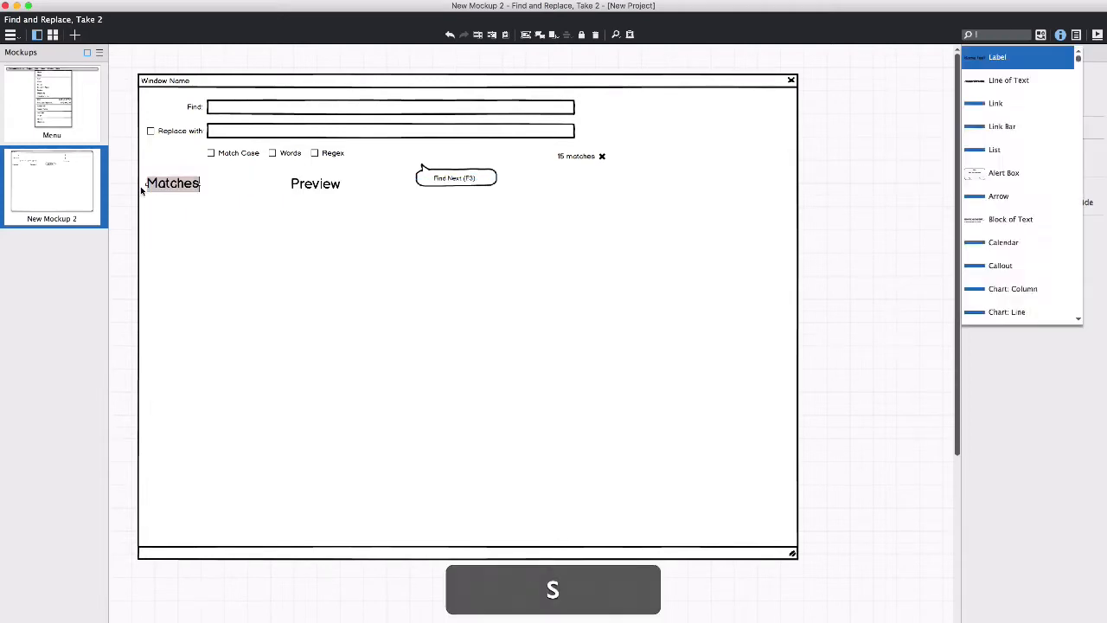
pyautogui.press('Return')
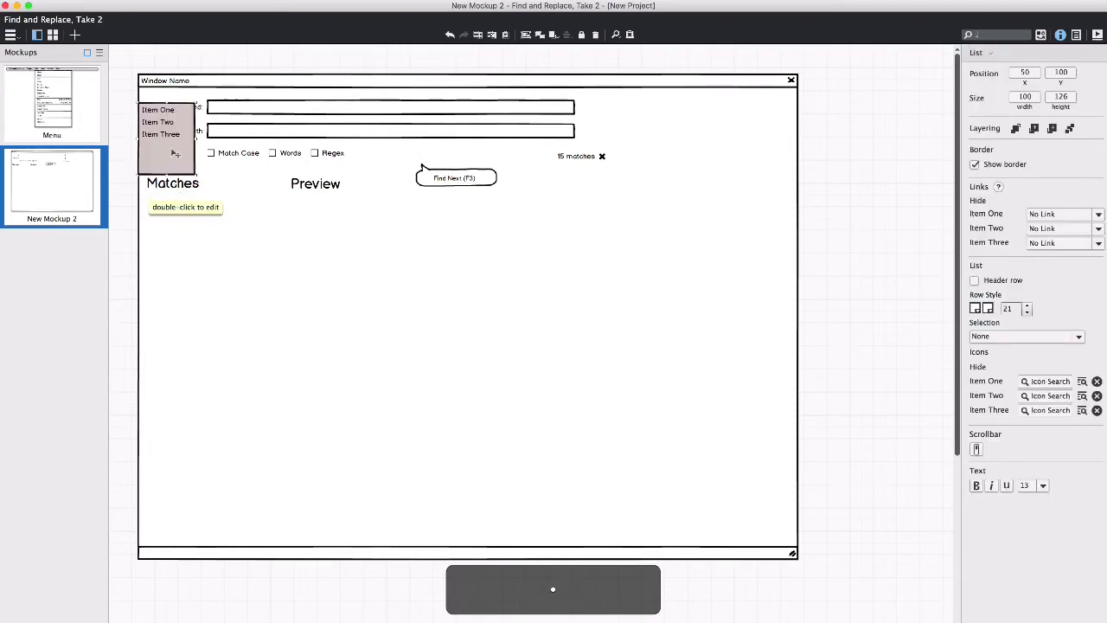
pyautogui.write('Ima')
pyautogui.press('Return')
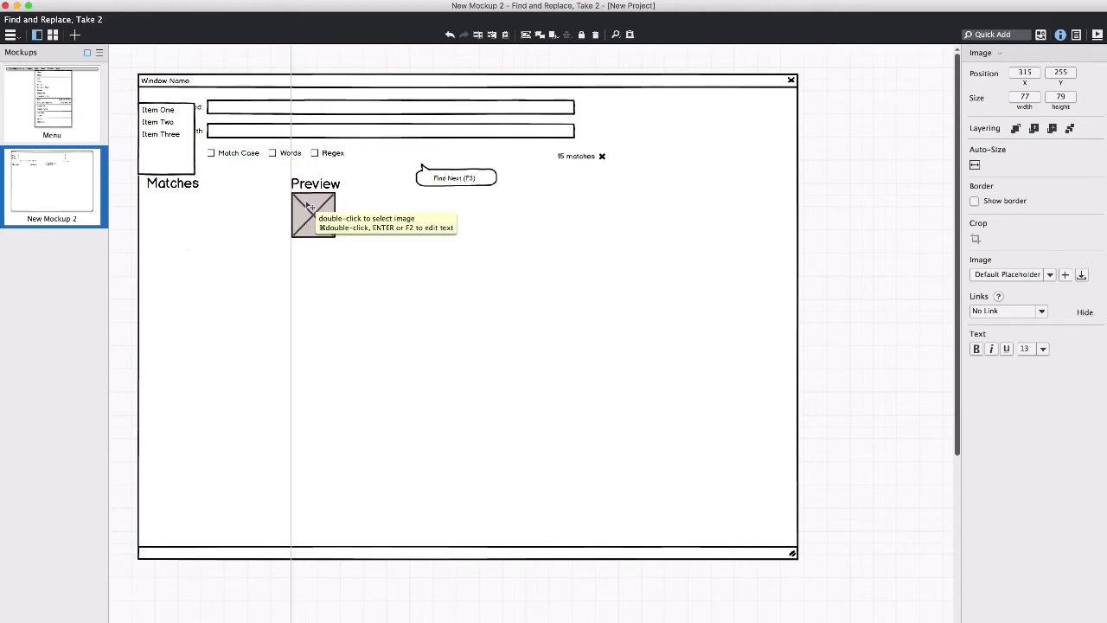
# Enlarge the image placeholder to 743 by 602 and move it together with the Preview subtitle to 381, 229.
pyautogui.moveTo(336, 233); pyautogui.dragTo(720, 541)
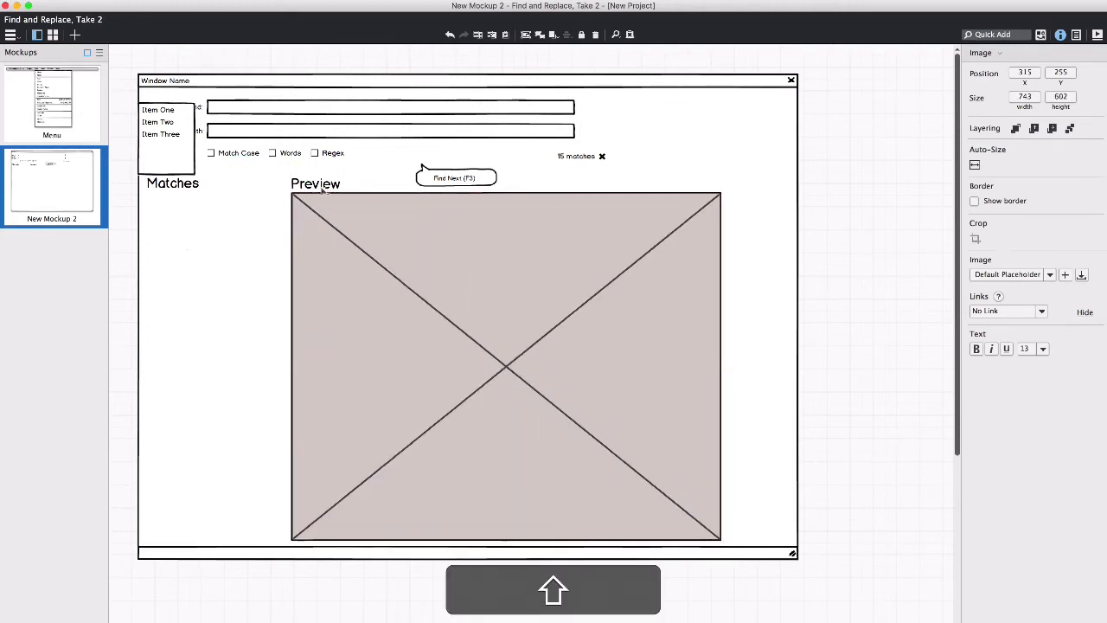
pyautogui.keyDown('shift'); pyautogui.click(324, 186); pyautogui.keyUp('shift')
pyautogui.moveTo(313, 205); pyautogui.dragTo(355, 208)
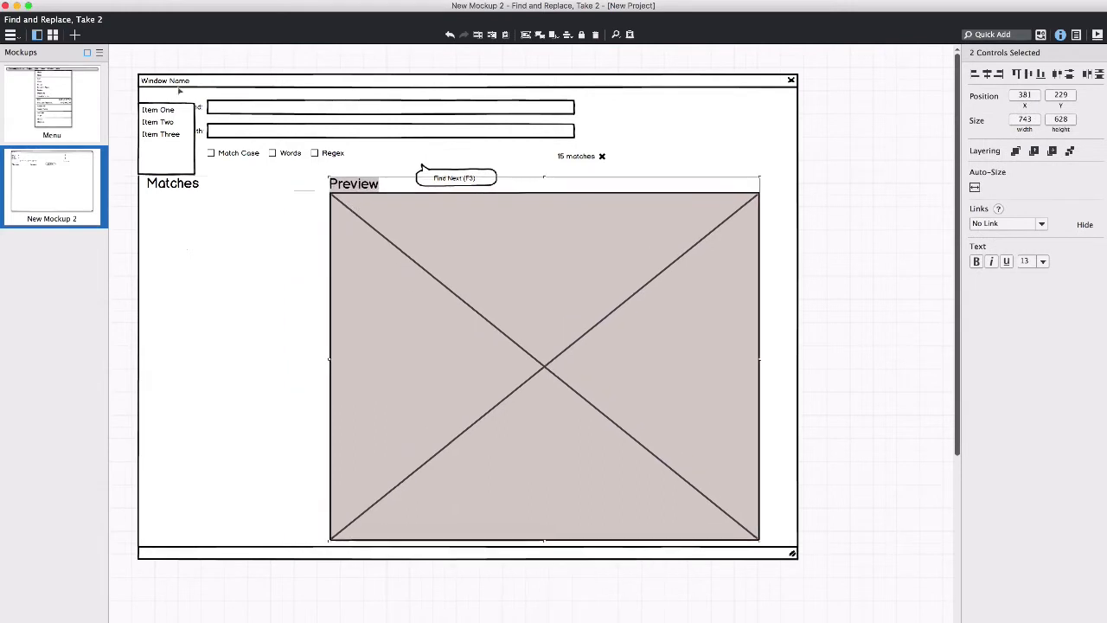
# Place the list beneath the Matches subtitle at 66, 255, sized 254 by 602, with the entries Home, Company, Products and Blog.
pyautogui.moveTo(173, 138); pyautogui.dragTo(293, 540)
pyautogui.press('Return')
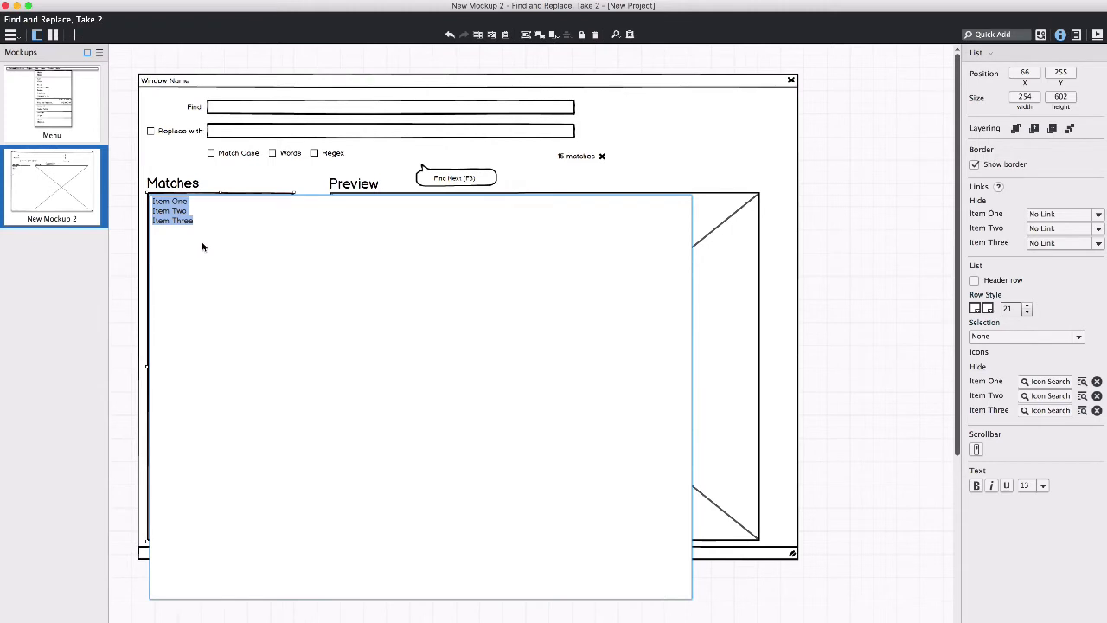
pyautogui.write('M')
pyautogui.hotkey('shift', 'BackSpace')
pyautogui.write('Home')
pyautogui.press('Return')
pyautogui.write('C')
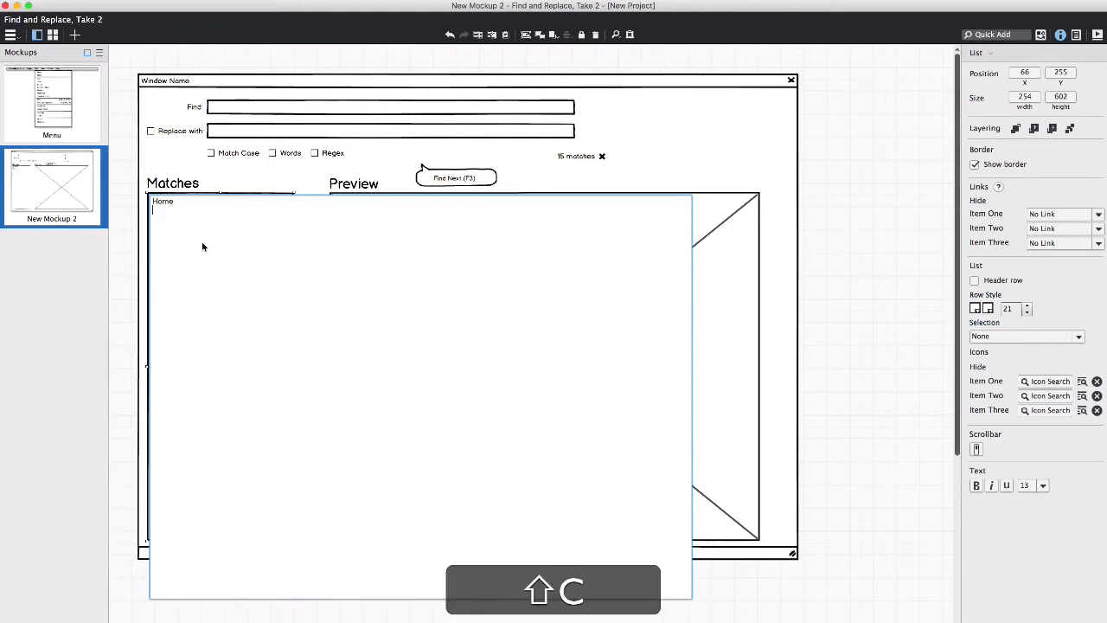
pyautogui.write('ompany')
pyautogui.press('Return')
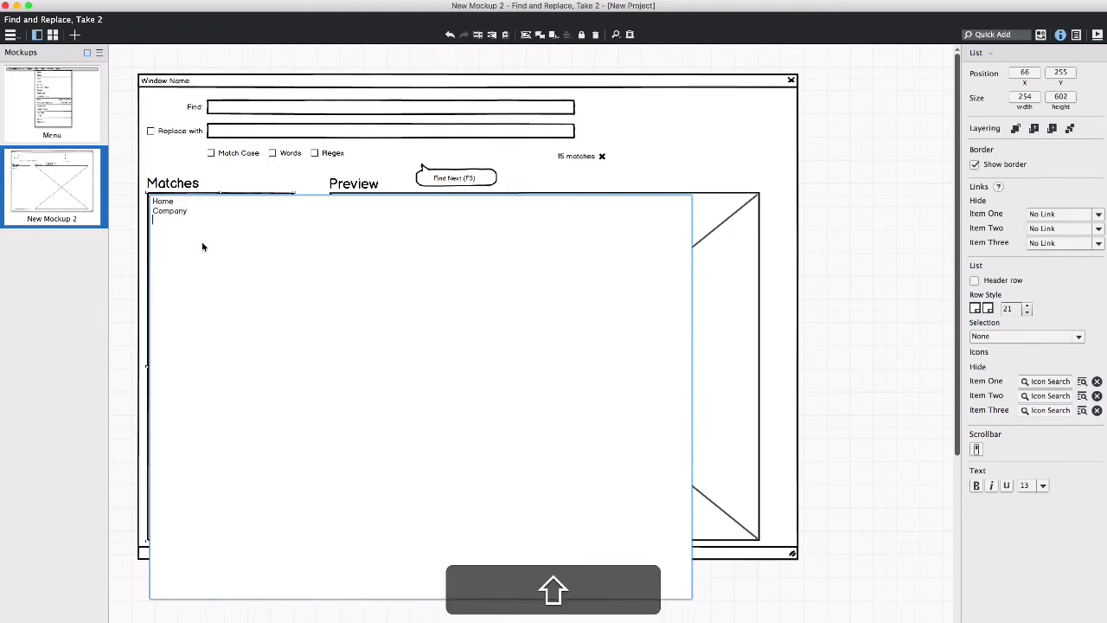
pyautogui.write('Products')
pyautogui.press('Return')
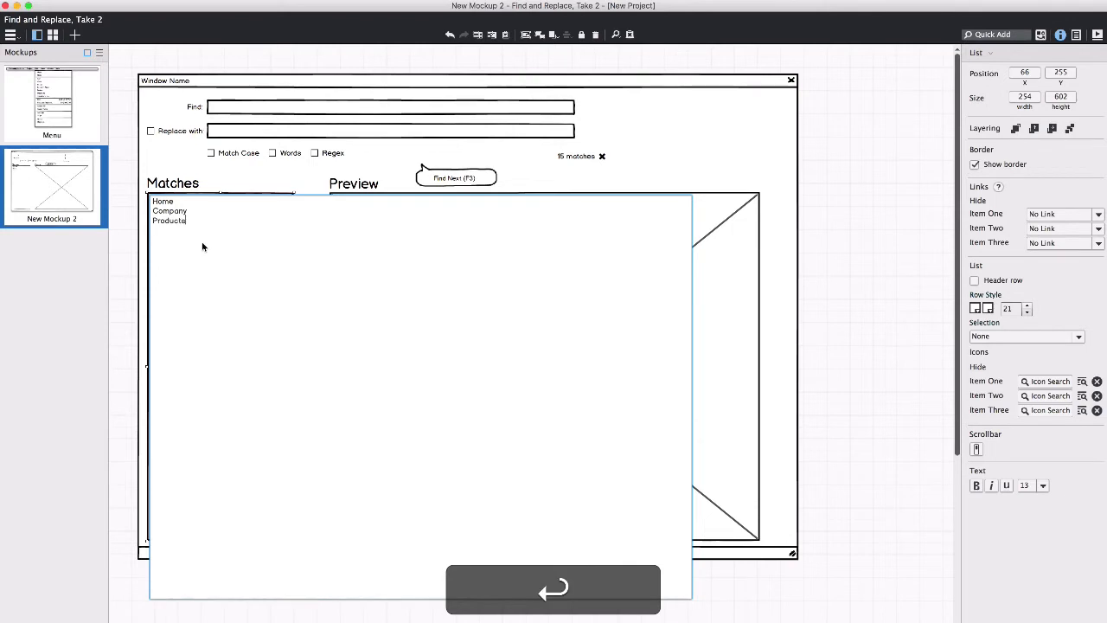
pyautogui.write('Blog')
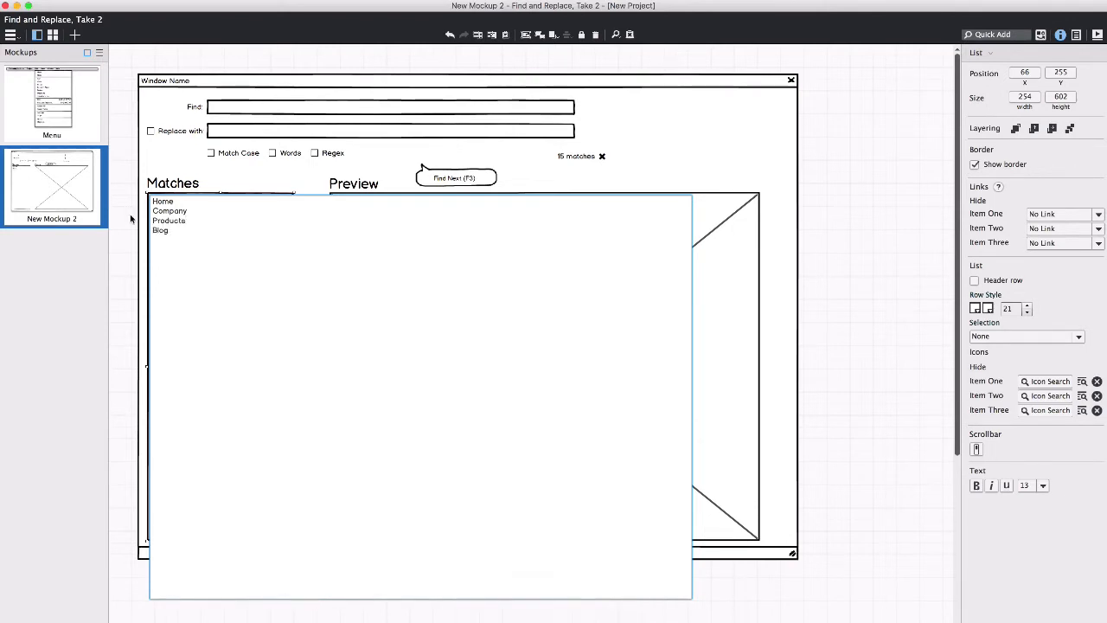
pyautogui.click(130, 219)
# Replace the list's Home entry with three entries: "Home, Link Bar 2", "Home, Browser" and "Home, Button 27".
pyautogui.press('Return')
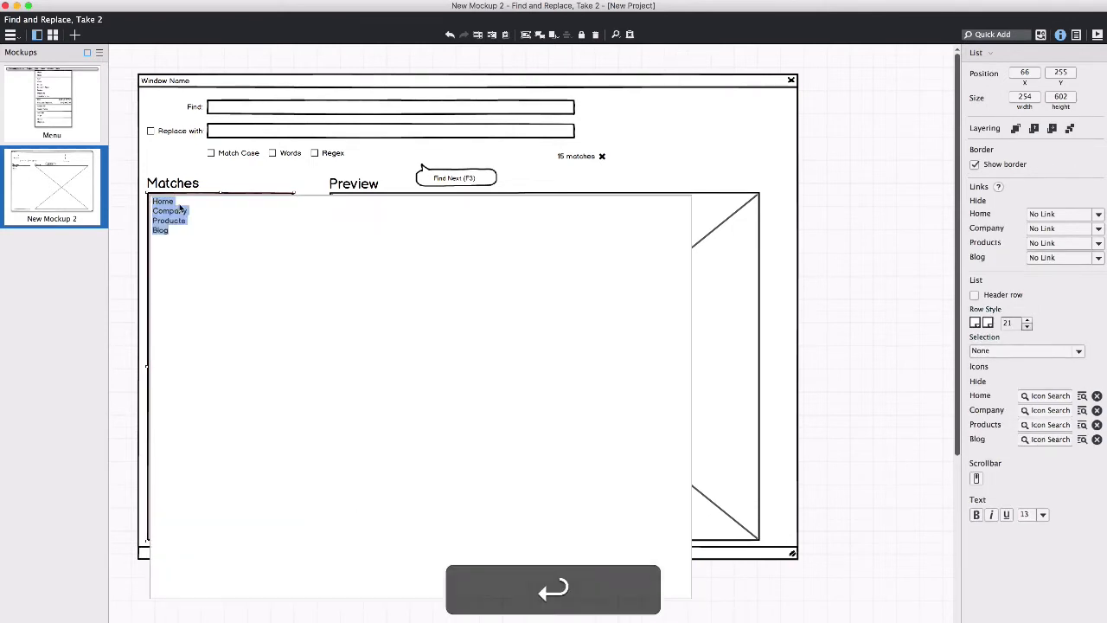
pyautogui.click(186, 200)
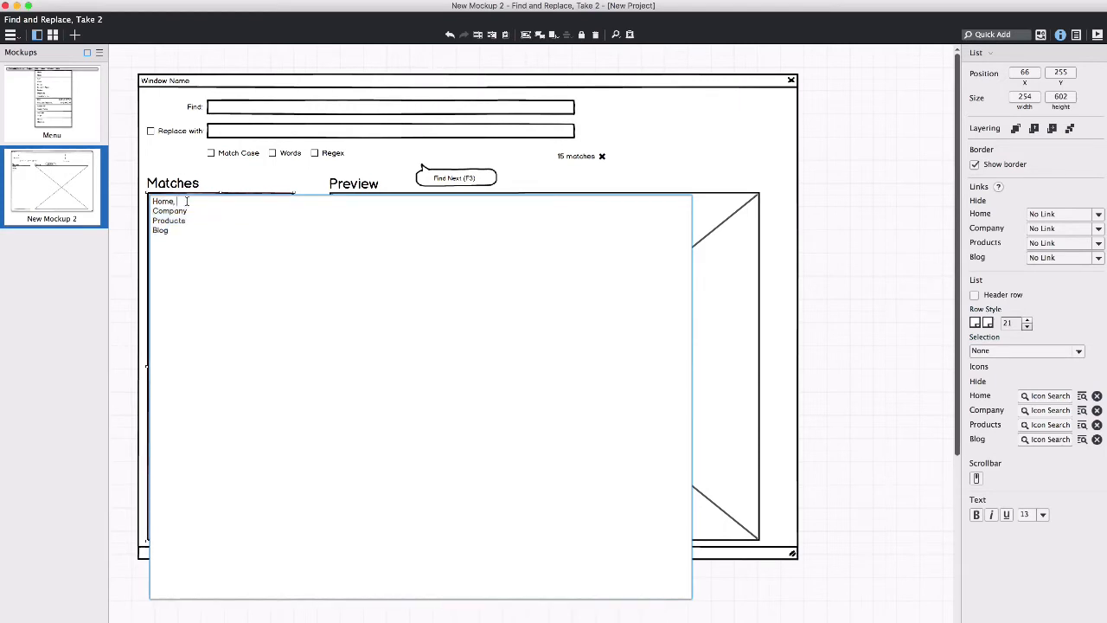
pyautogui.write('Link B')
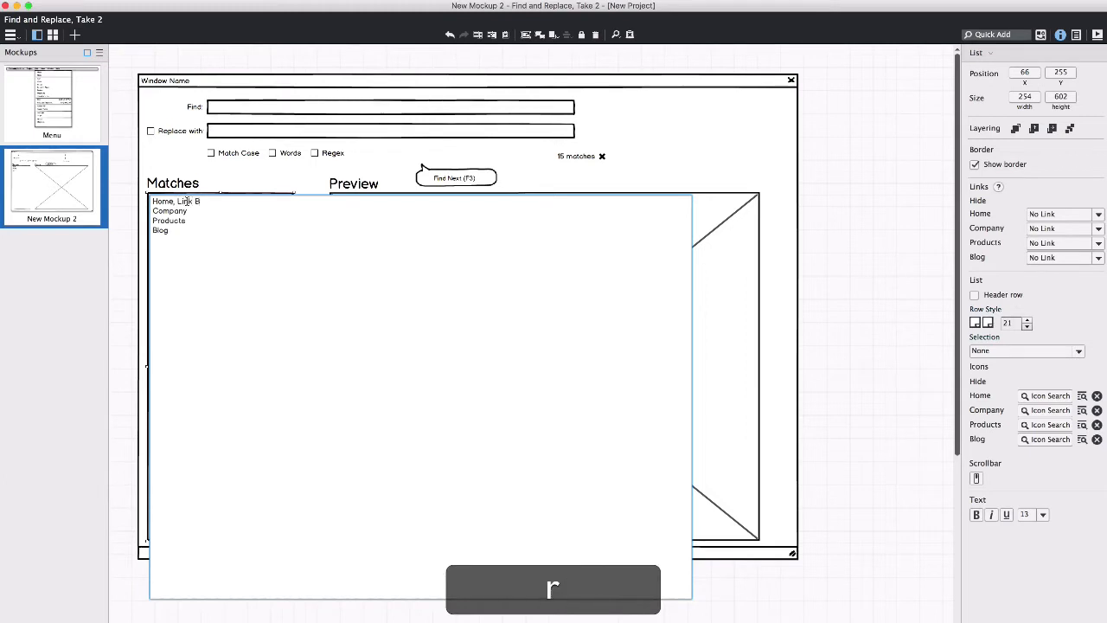
pyautogui.write('ar 2')
pyautogui.press('Return')
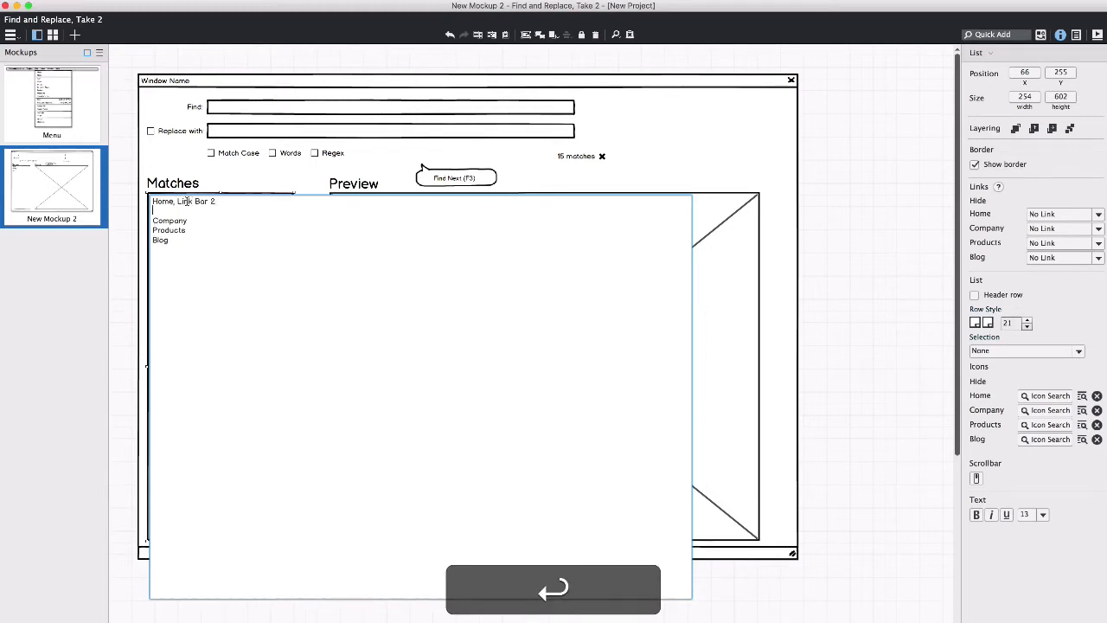
pyautogui.write('He')
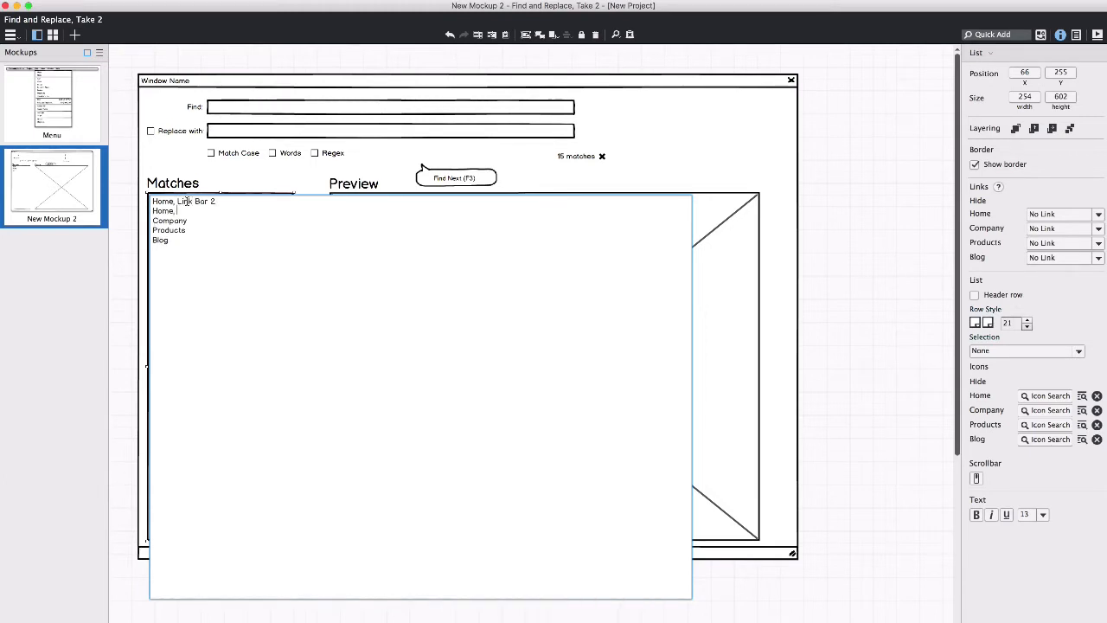
pyautogui.write('me, Brows')
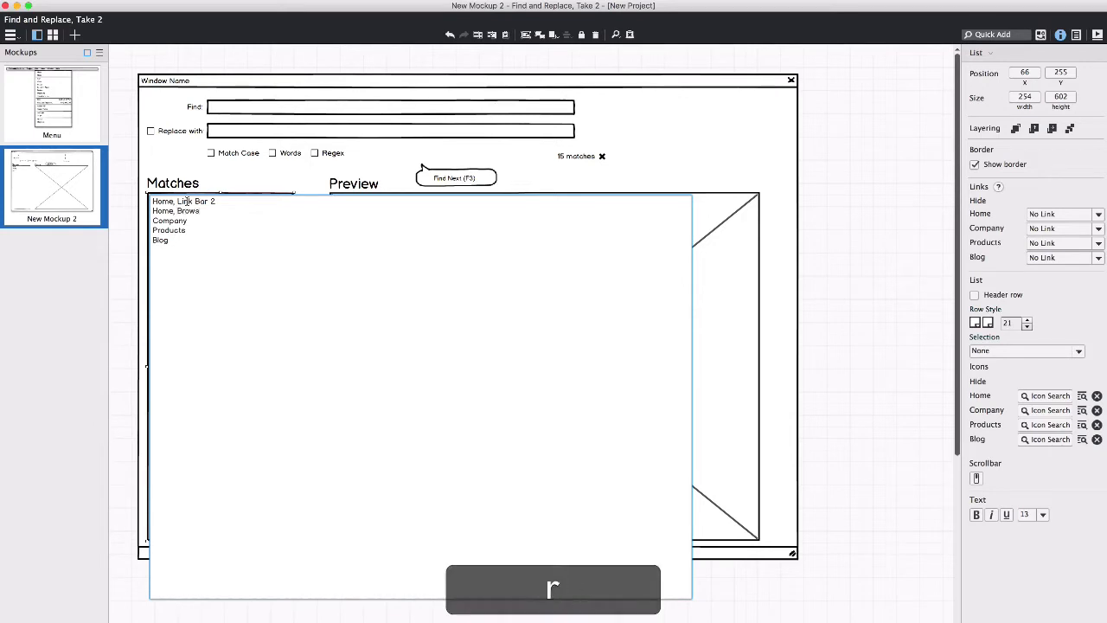
pyautogui.write('er')
pyautogui.press('Return')
pyautogui.write('Home,')
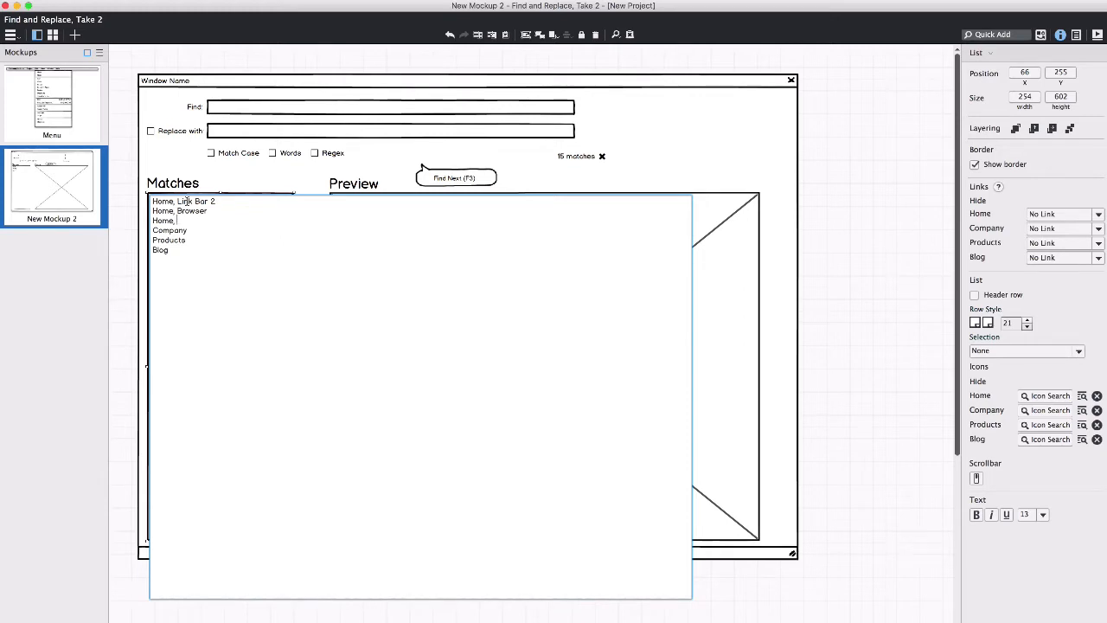
pyautogui.write('Button 27')
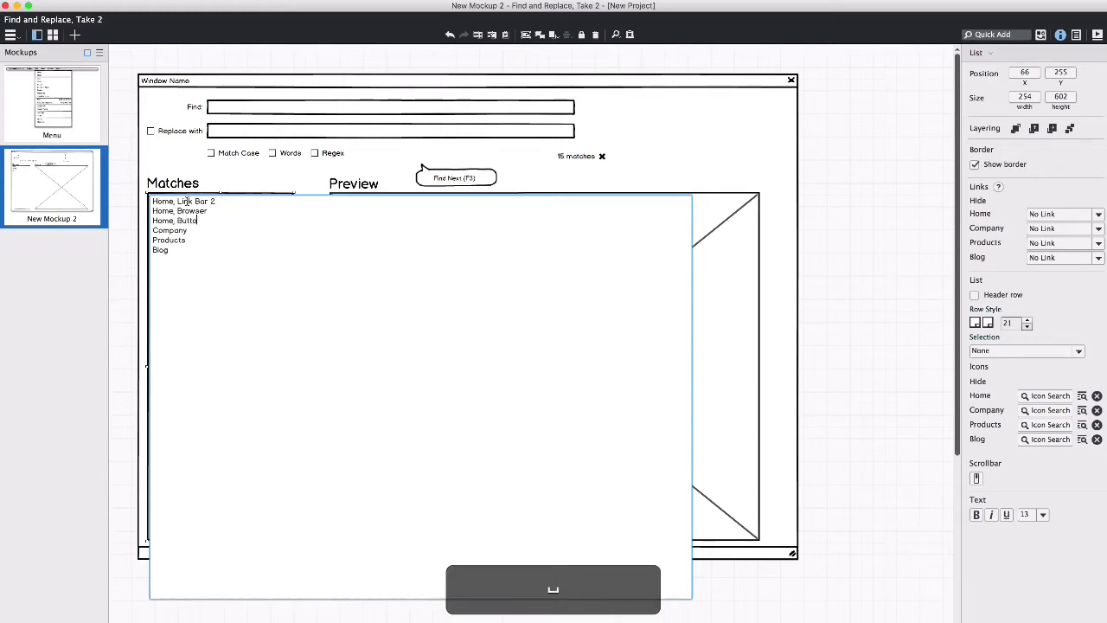
pyautogui.click(120, 203)
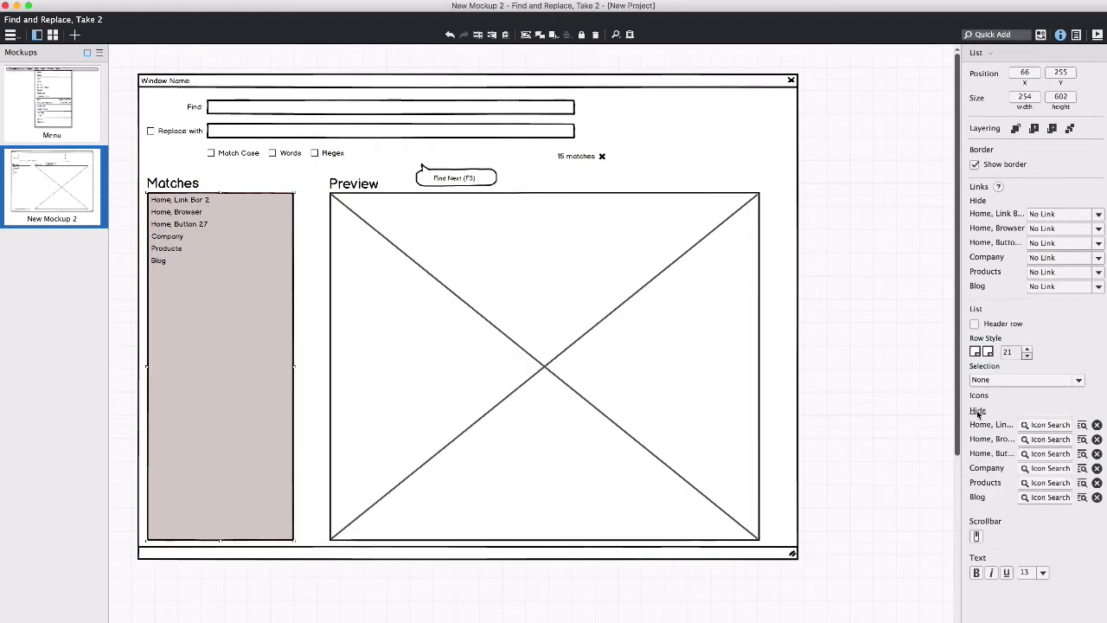
# Highlight "Home, Link Bar 2" as the selected row of the matches list and narrow the list to a width of 190.
pyautogui.click(991, 381)
pyautogui.click(995, 406)
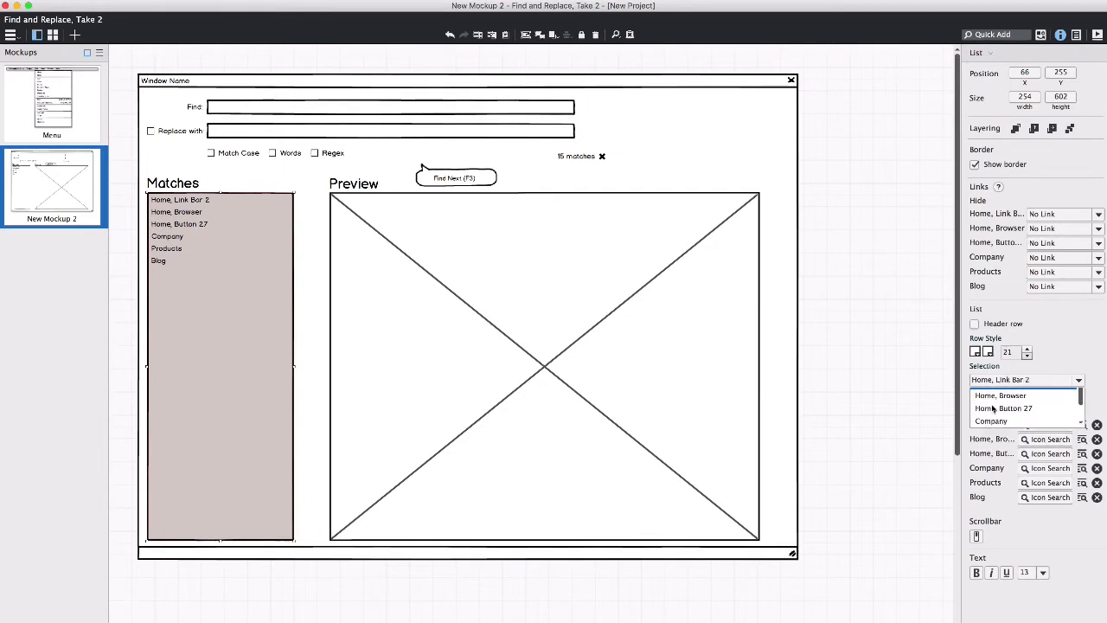
pyautogui.click(127, 222)
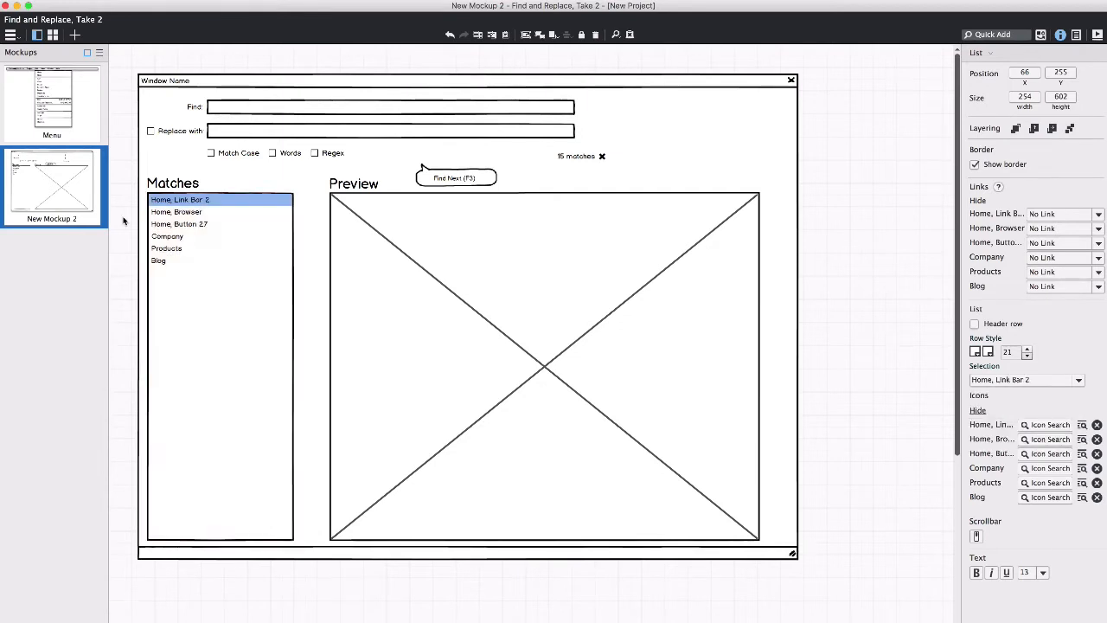
pyautogui.click(183, 235)
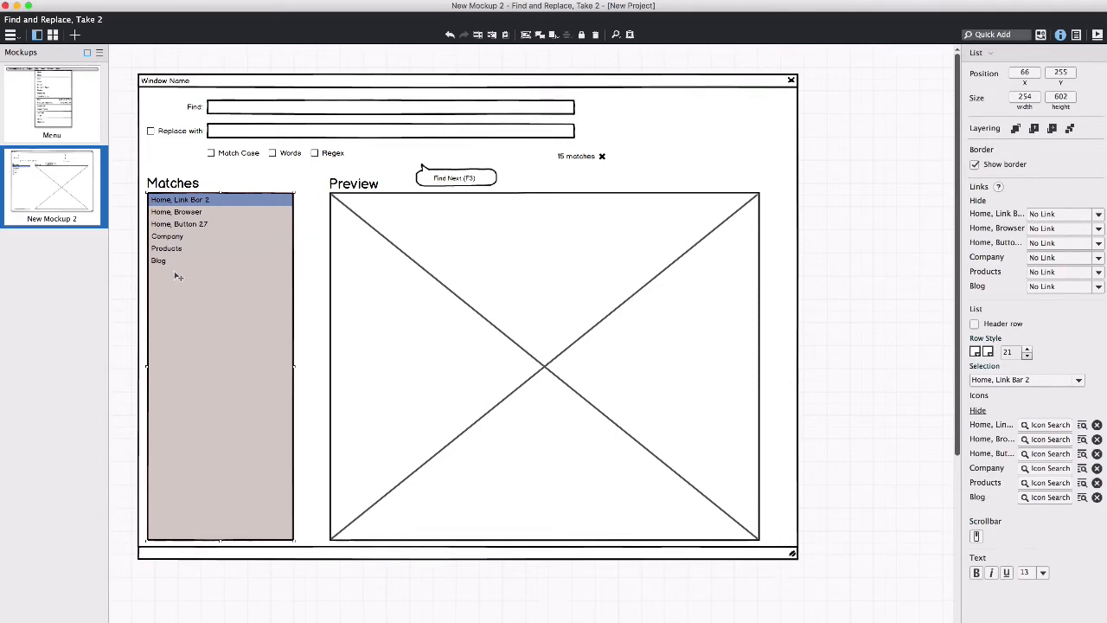
pyautogui.moveTo(293, 369); pyautogui.dragTo(256, 370)
# Move the Preview subtitle and image placeholder together to 271, 229, and leave only the placeholder selected.
pyautogui.click(372, 245)
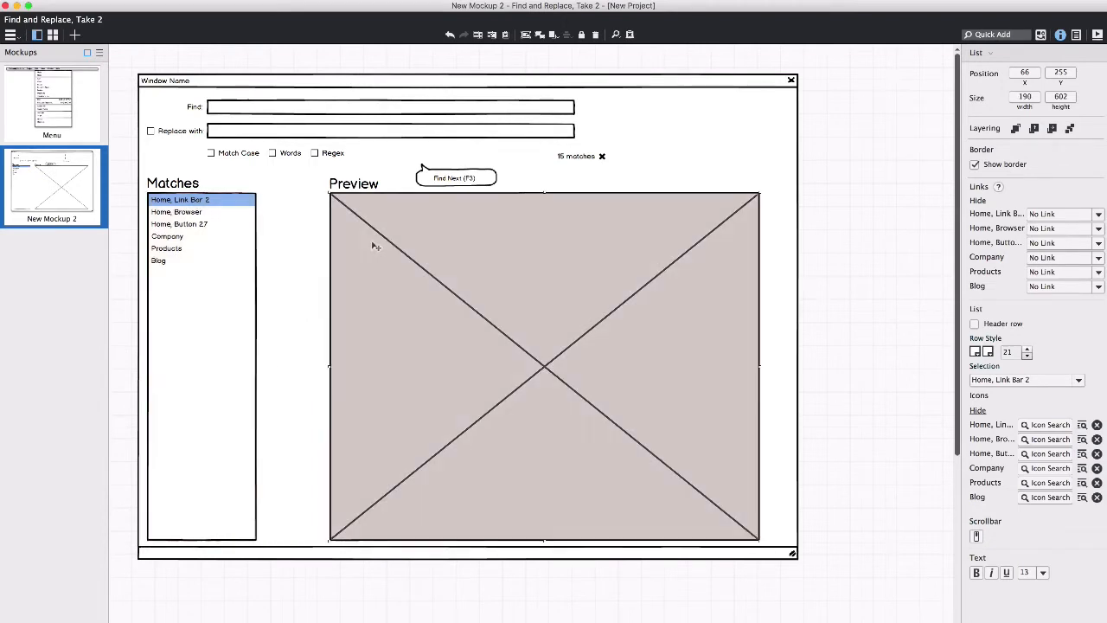
pyautogui.keyDown('shift'); pyautogui.click(343, 187); pyautogui.keyUp('shift')
pyautogui.hotkey('shift', 'Left')
pyautogui.hotkey('shift', 'Left')
pyautogui.hotkey('shift', 'Left')
pyautogui.hotkey('shift', 'Left')
pyautogui.hotkey('shift', 'Left')
pyautogui.hotkey('shift', 'Left')
pyautogui.hotkey('shift', 'Left')
pyautogui.hotkey('shift', 'Left')
pyautogui.hotkey('shift', 'Left')
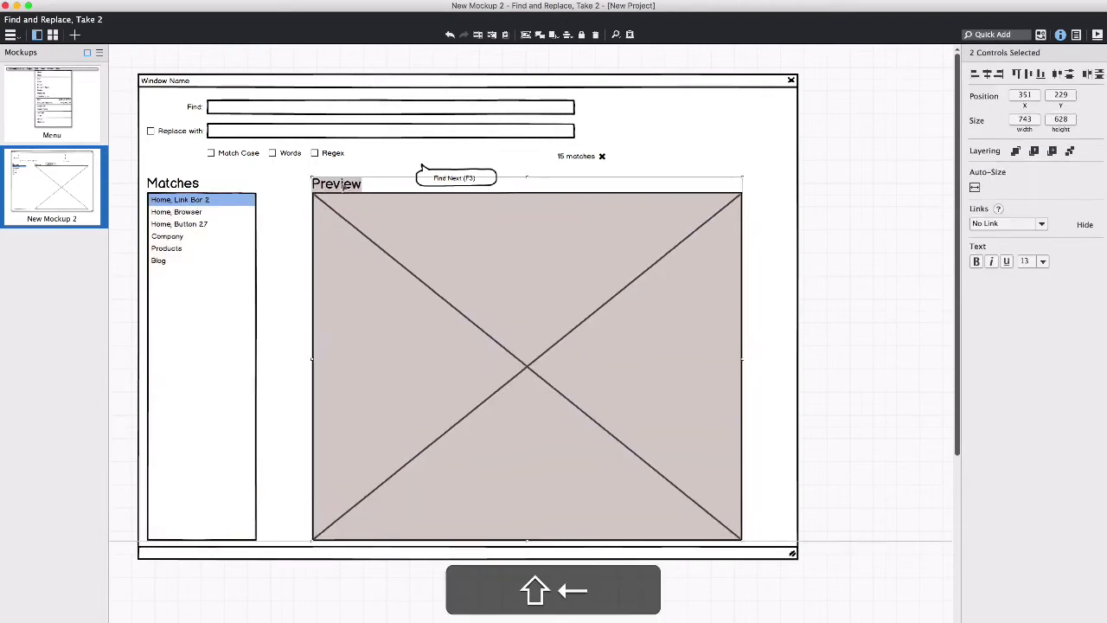
pyautogui.hotkey('shift', 'Left')
pyautogui.hotkey('shift', 'Left')
pyautogui.hotkey('shift', 'Left')
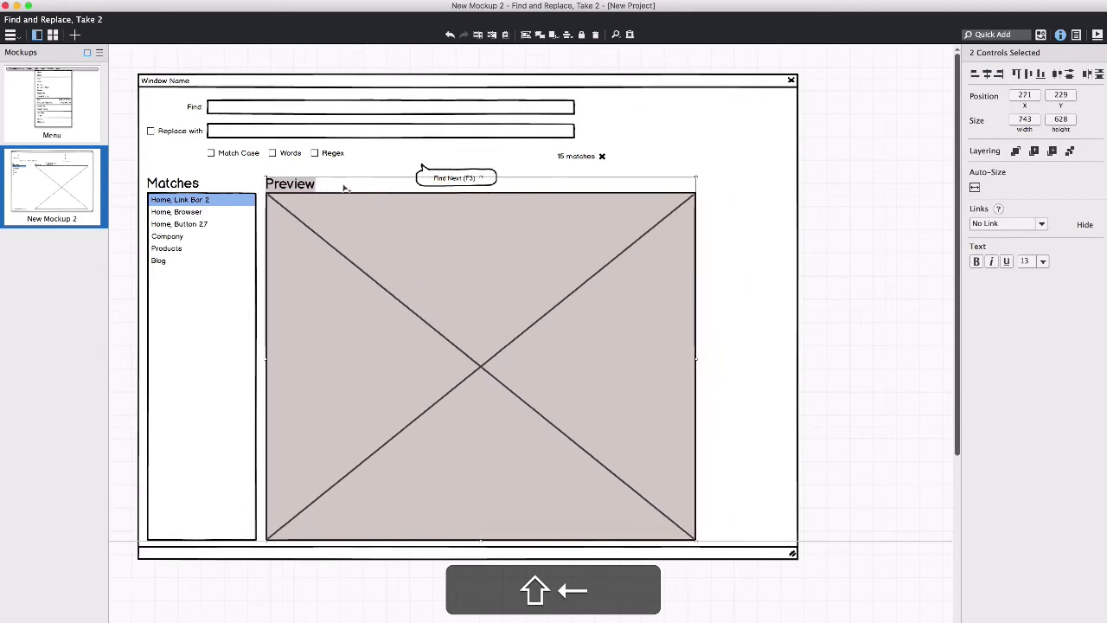
pyautogui.hotkey('shift', 'Right')
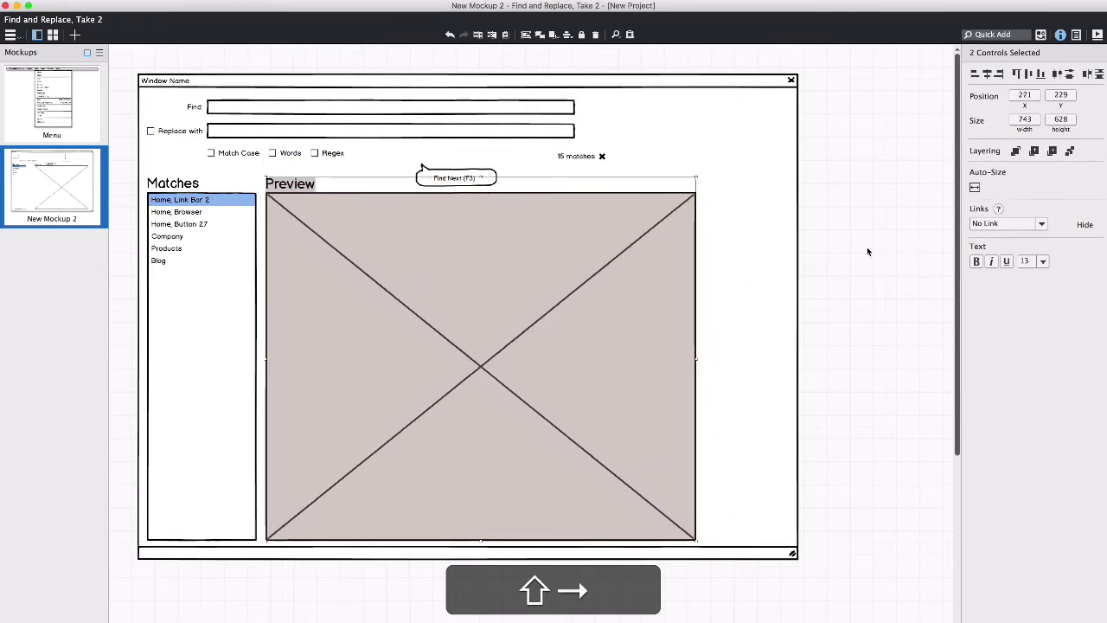
pyautogui.click(868, 249)
pyautogui.click(667, 300)
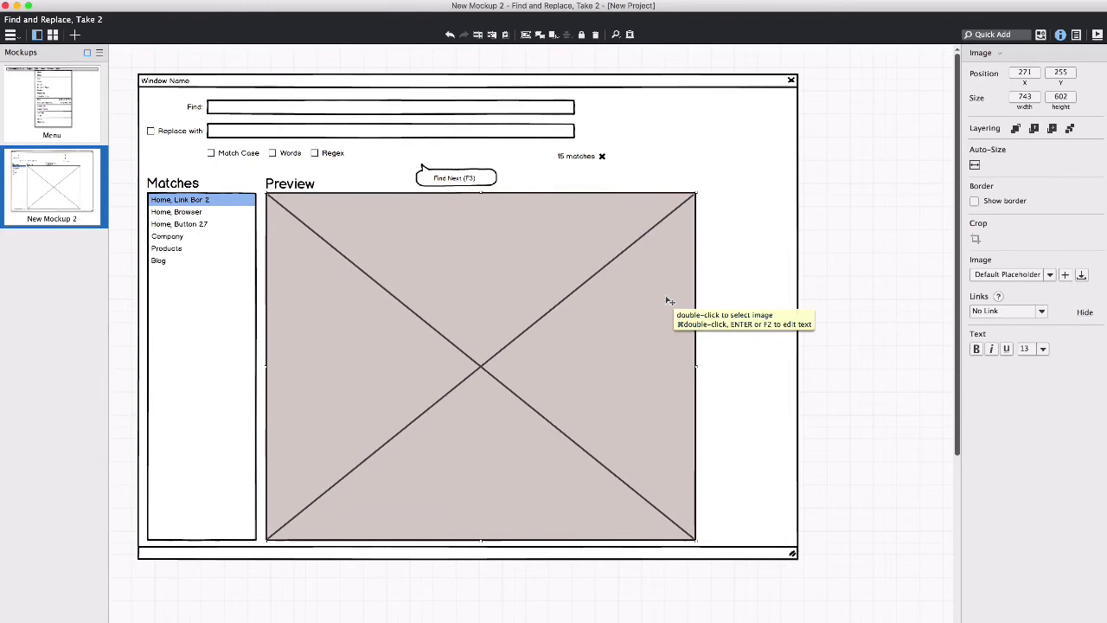
pyautogui.press('alt+super+t')
pyautogui.press('e')
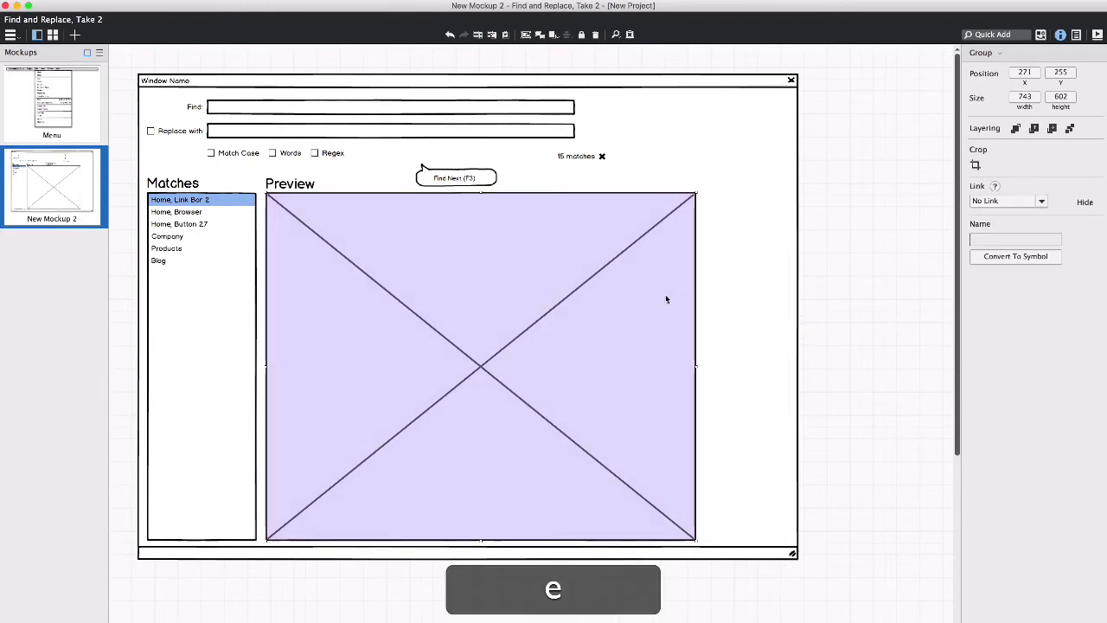
pyautogui.press('super+z')
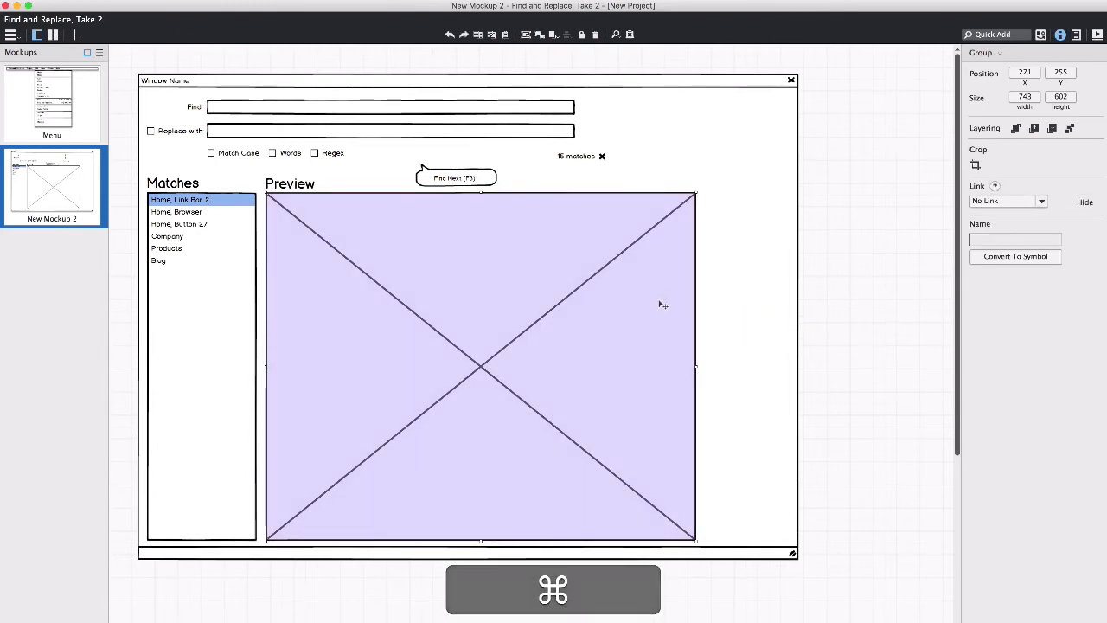
pyautogui.press('super+z')
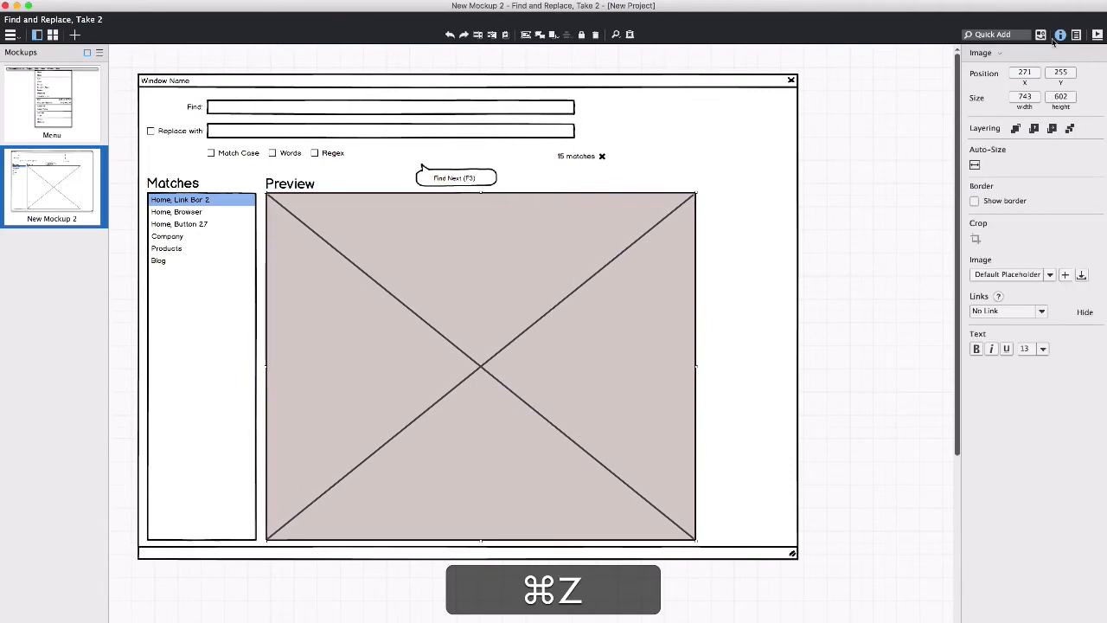
# Transform the image placeholder under Preview into a Rectangle and give it a vertical scrollbar.
pyautogui.click(990, 53)
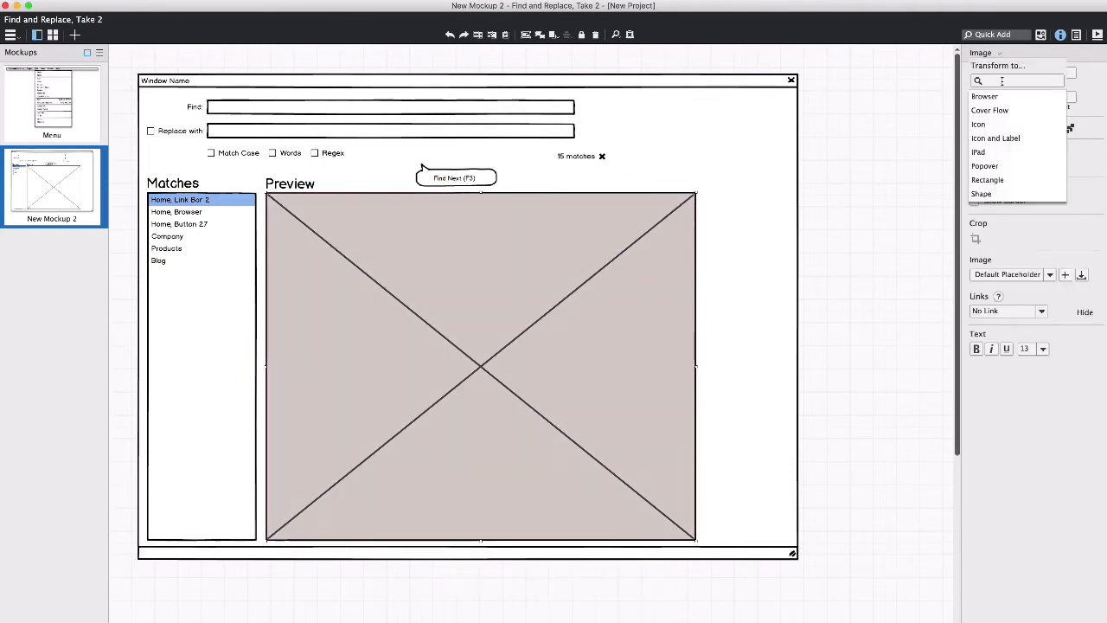
pyautogui.click(997, 184)
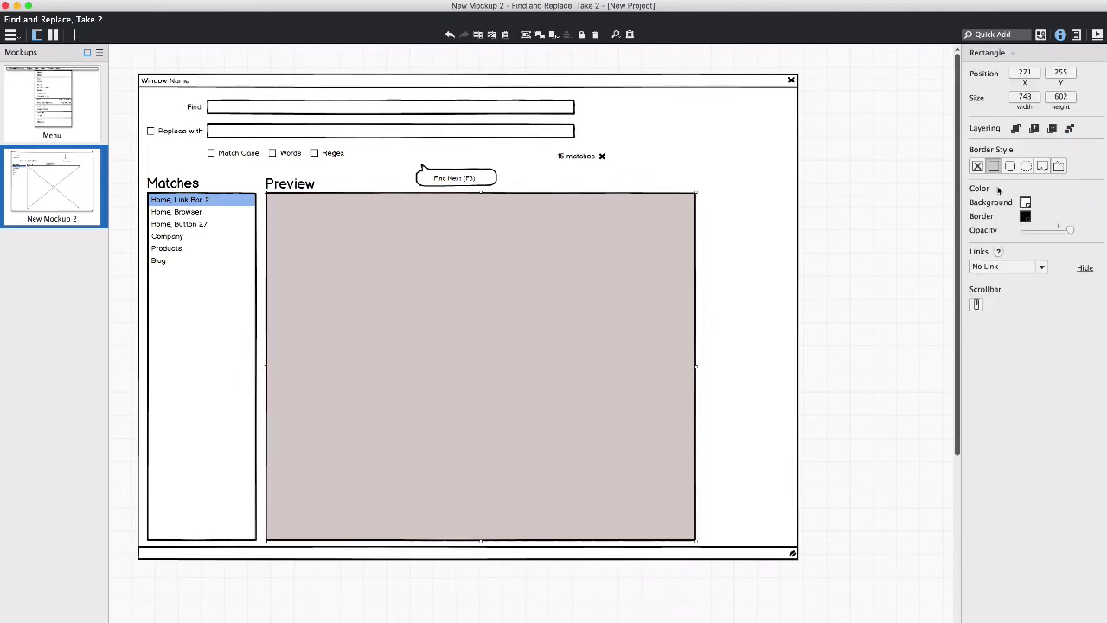
pyautogui.click(975, 304)
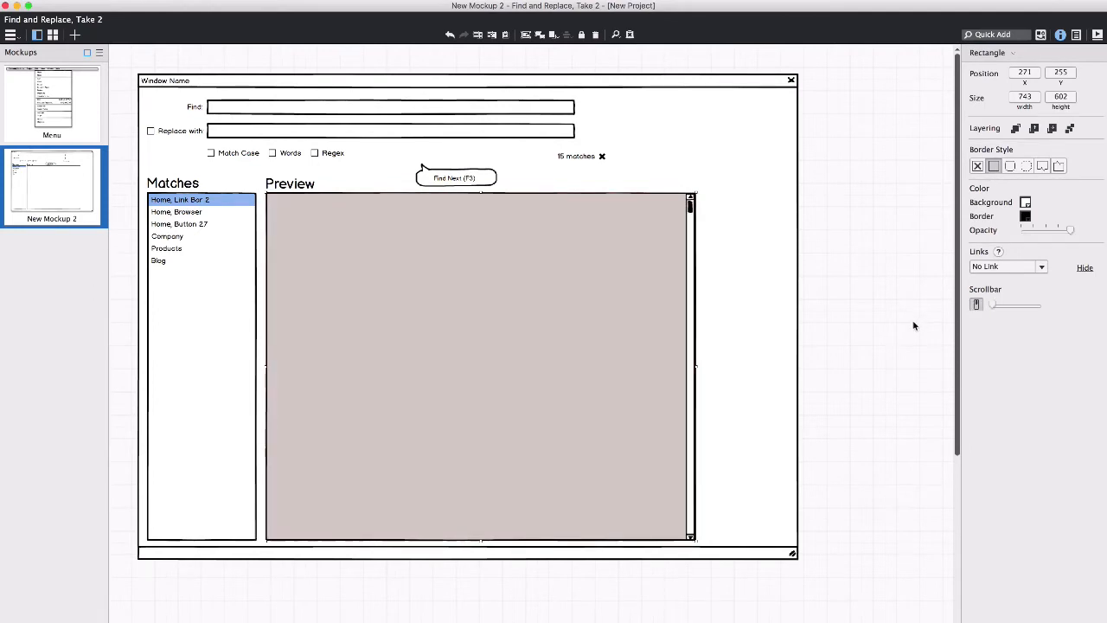
pyautogui.click(913, 326)
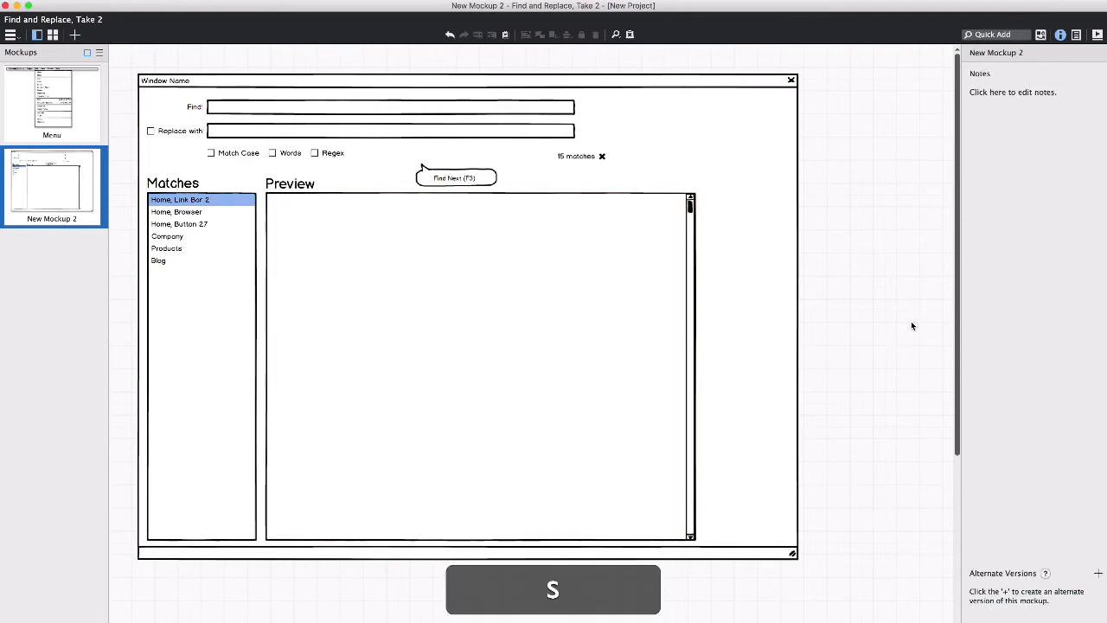
# Add a horizontal scroll bar along the lower edge of the preview rectangle at 274, 837, about 724 wide.
pyautogui.write('scrol')
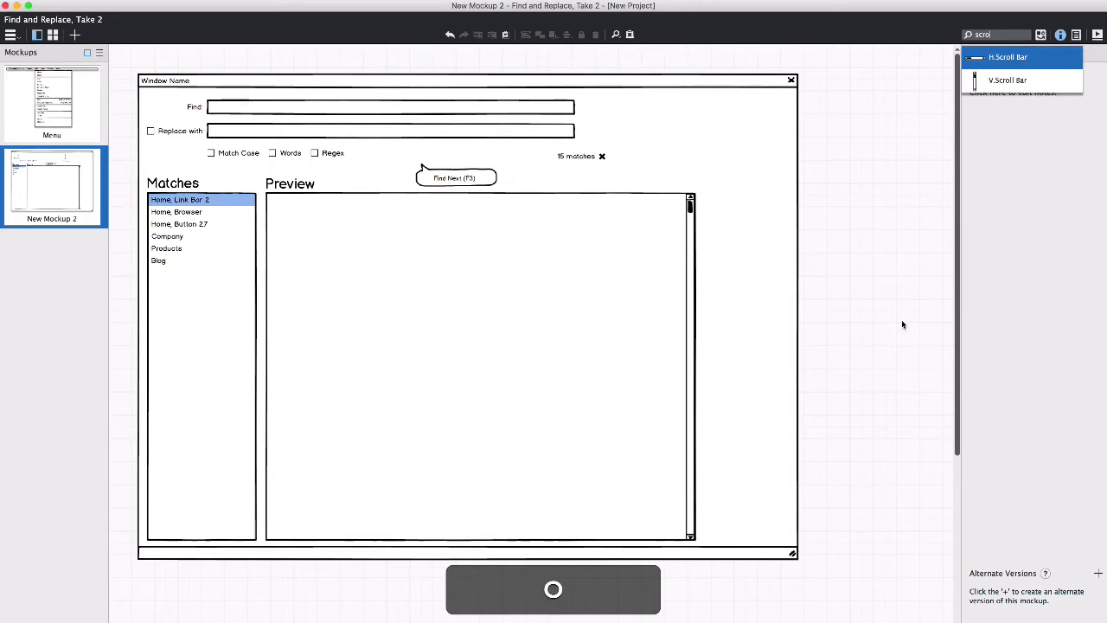
pyautogui.press('Return')
pyautogui.moveTo(157, 108); pyautogui.dragTo(681, 534)
pyautogui.press('Left')
pyautogui.press('Down')
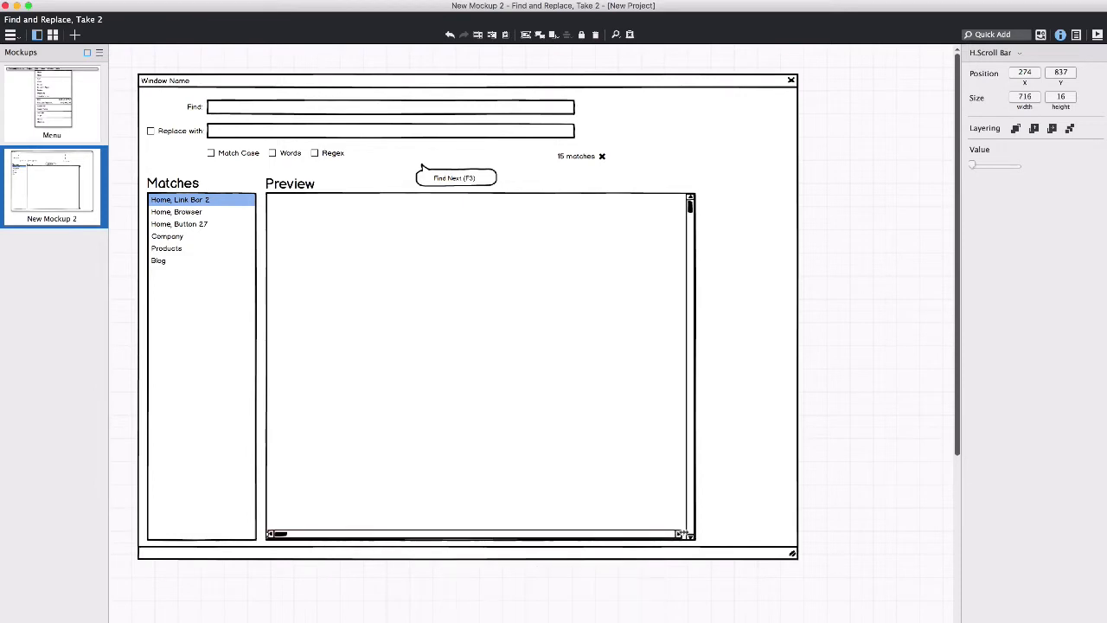
# Add a Link Bar control to the mockup for the preview content.
pyautogui.press('/')
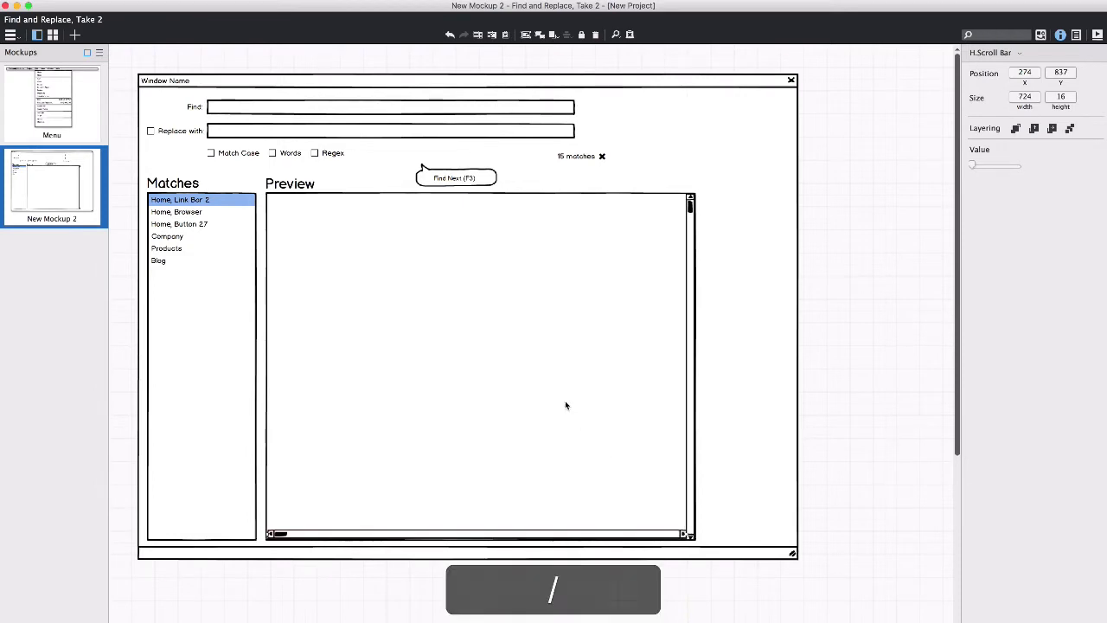
pyautogui.write('link')
pyautogui.press('Down')
pyautogui.press('Return')
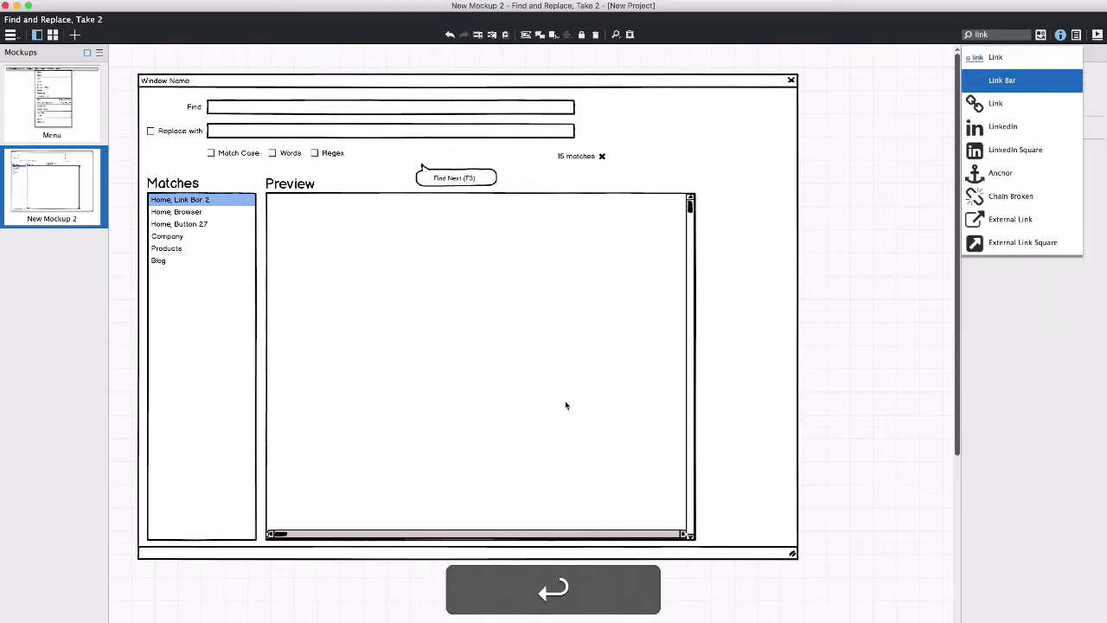
# Place the Link Bar inside the preview area at 488, 367, and enter "Products" in the Find field.
pyautogui.moveTo(422, 266); pyautogui.dragTo(474, 264)
pyautogui.click(216, 104)
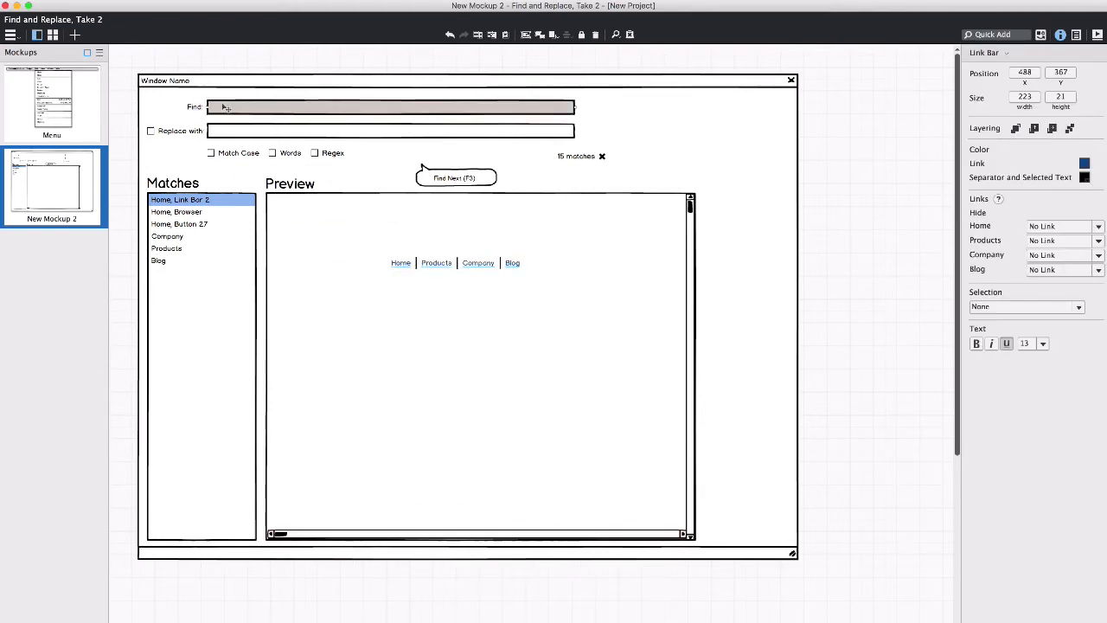
pyautogui.press('Return')
pyautogui.write('Products')
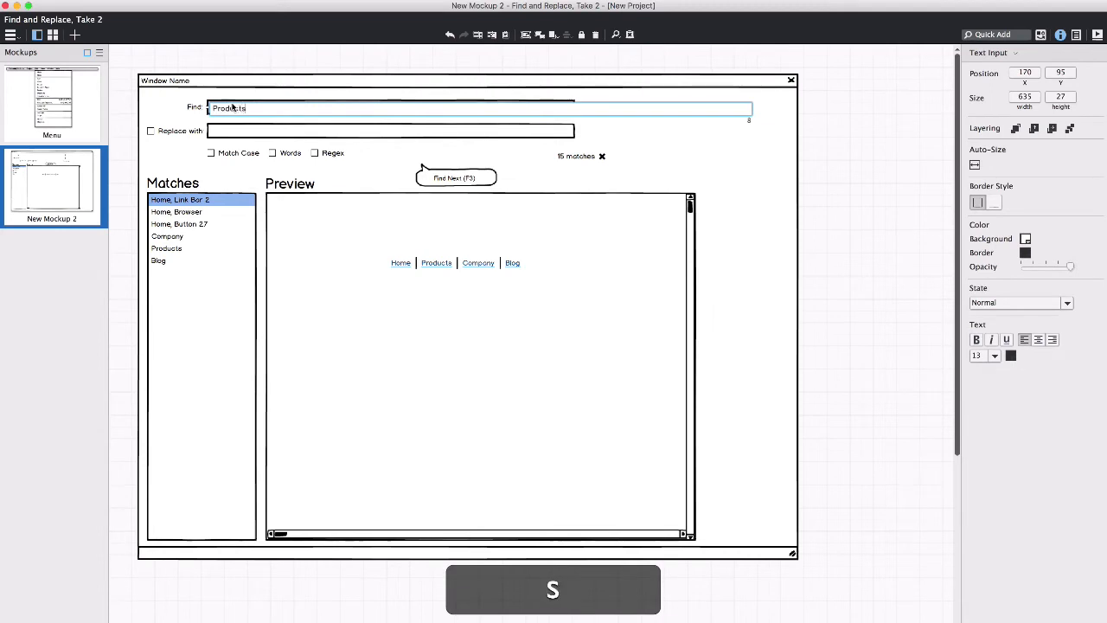
# Move the link bar lower in the preview area to 509, 502.
pyautogui.click(491, 269)
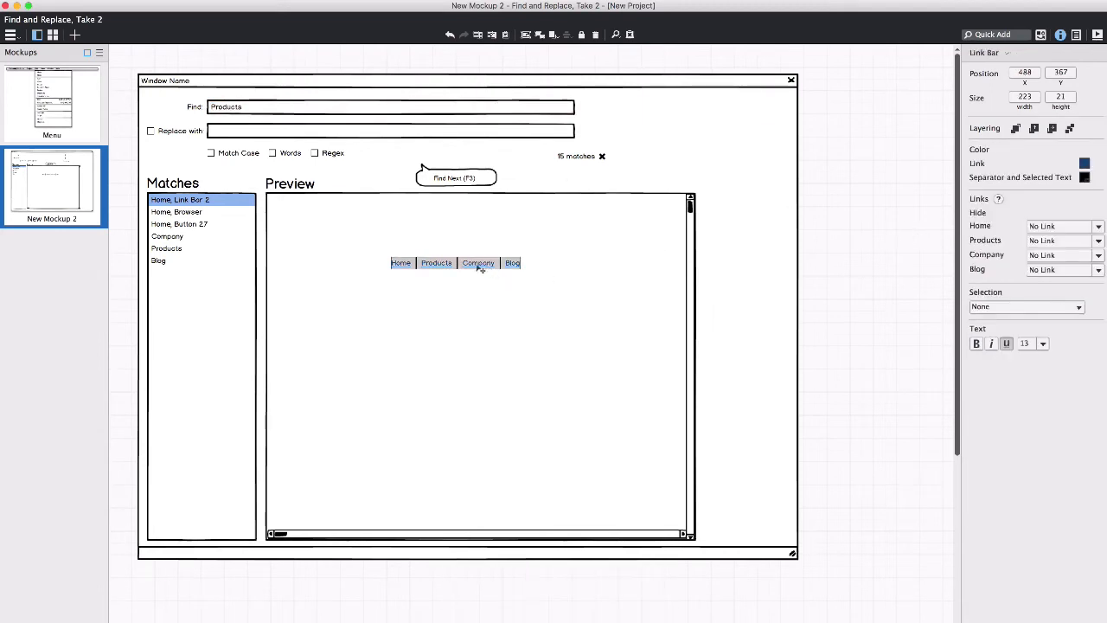
pyautogui.moveTo(492, 269); pyautogui.dragTo(495, 347)
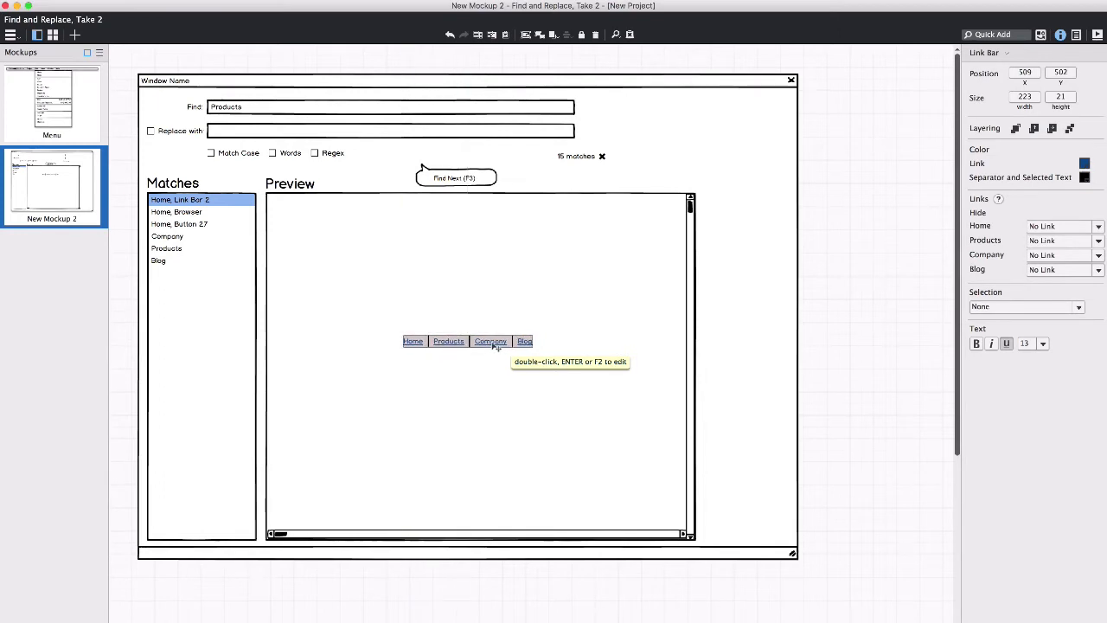
pyautogui.click(871, 354)
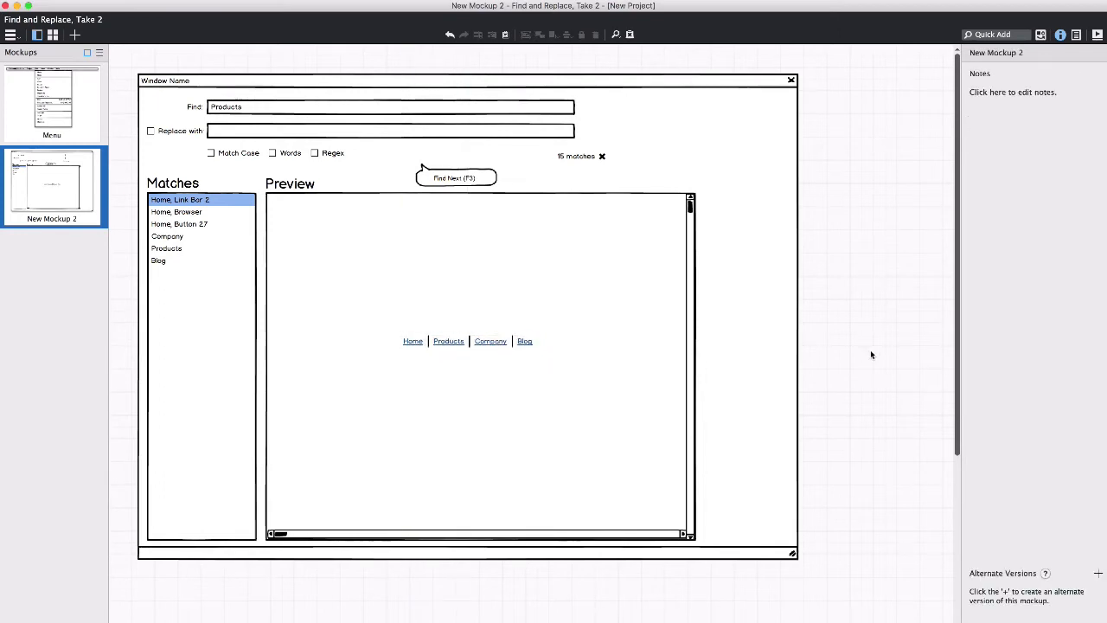
# Add a borderless 100 by 70 Rectangle and set its background to yellow2 (ffe599).
pyautogui.click(529, 344)
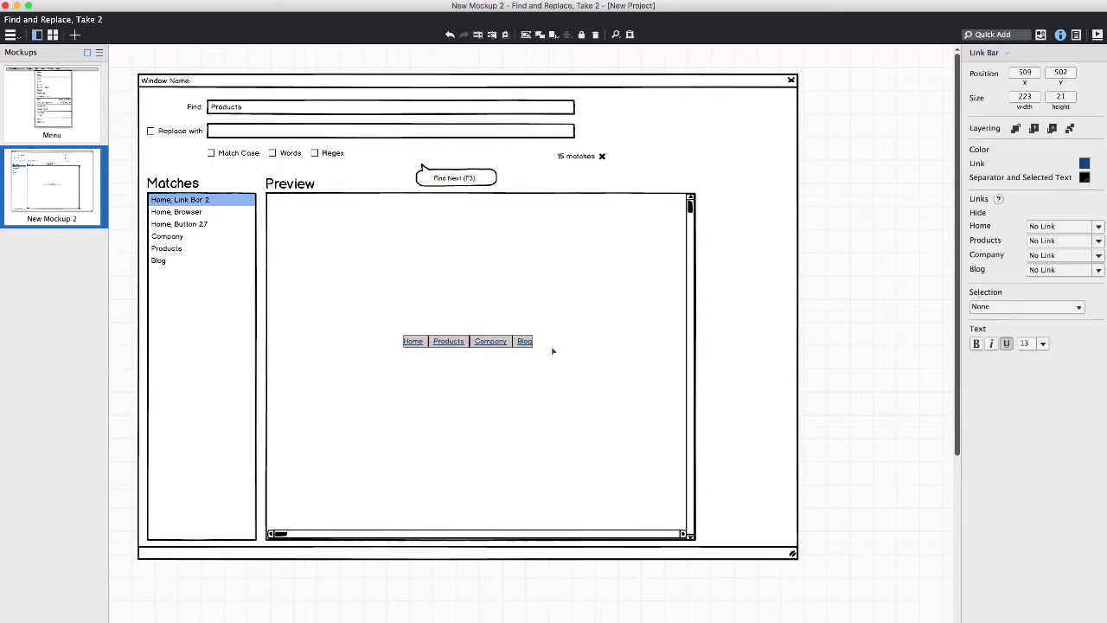
pyautogui.press('/')
pyautogui.write('c')
pyautogui.press('Return')
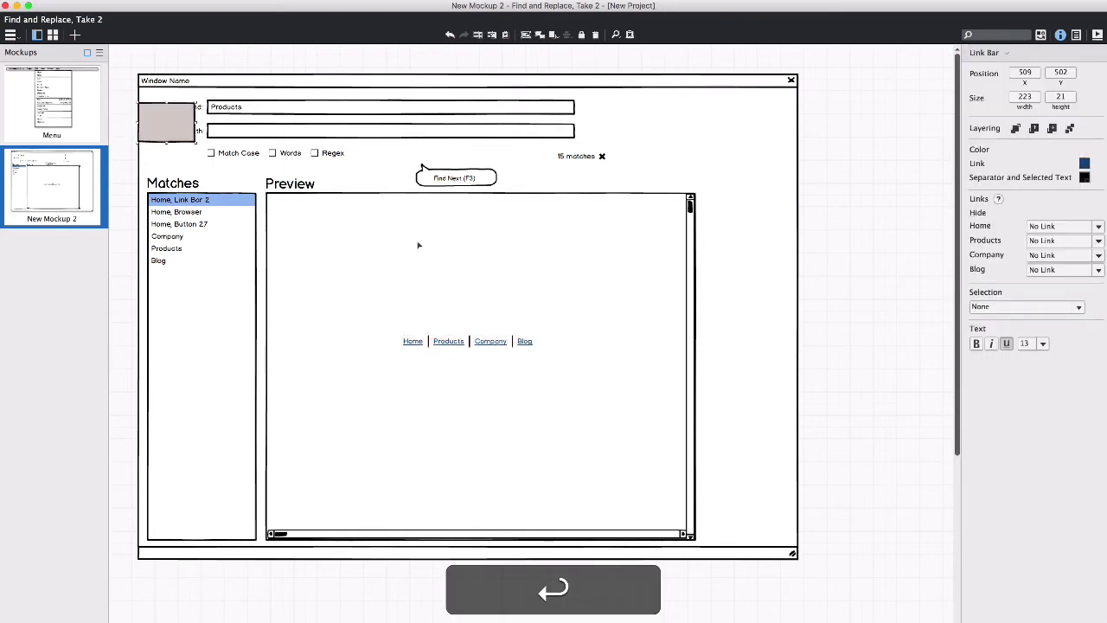
pyautogui.click(1024, 202)
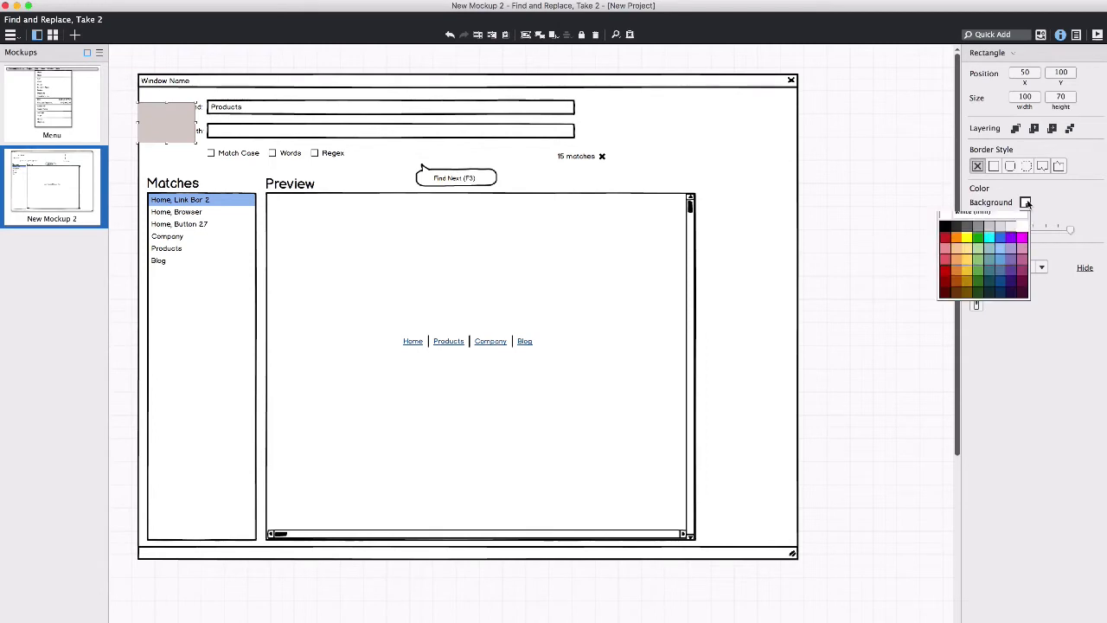
pyautogui.click(966, 237)
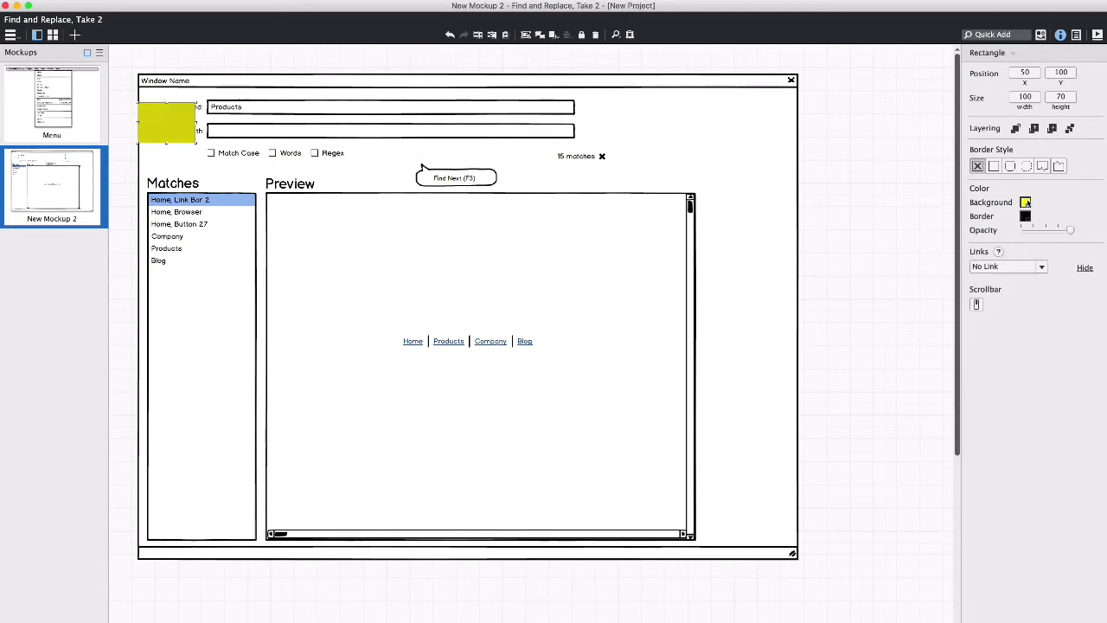
pyautogui.click(1025, 202)
pyautogui.click(967, 258)
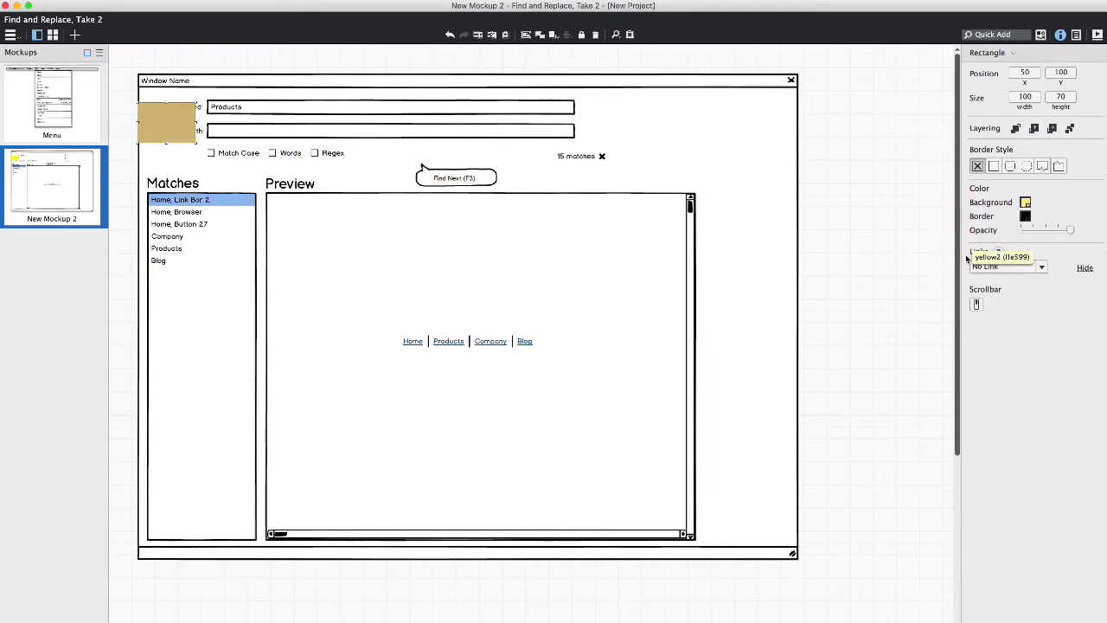
# Move the rectangle over the link bar at 509, 502, reduce its opacity to about half and set its background to yellow (ffff00).
pyautogui.moveTo(158, 132); pyautogui.dragTo(423, 354)
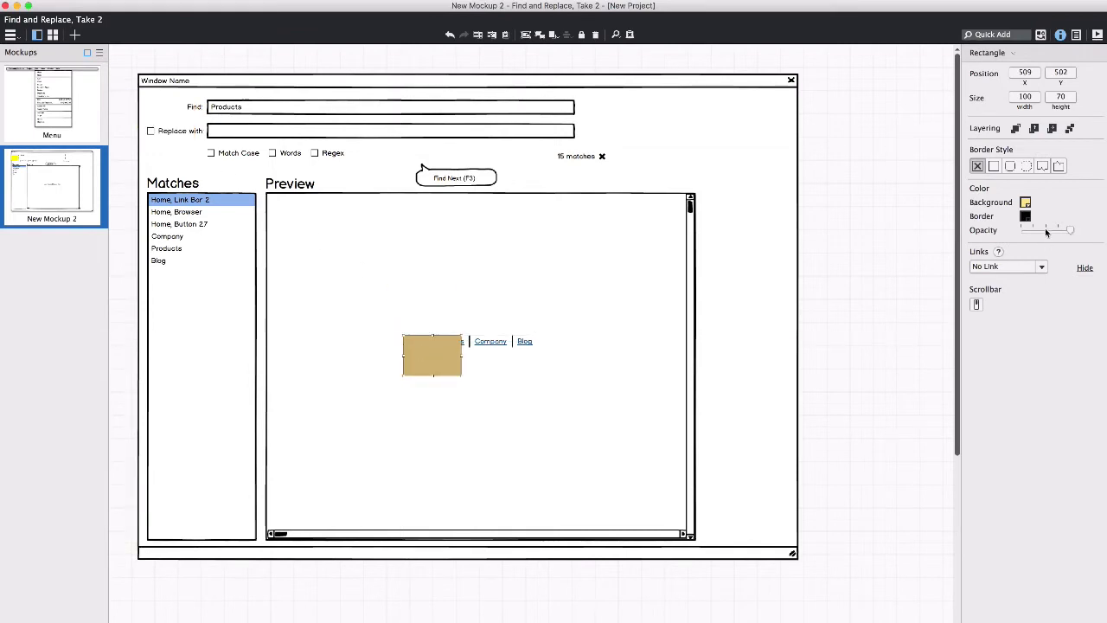
pyautogui.click(1044, 230)
pyautogui.click(1025, 202)
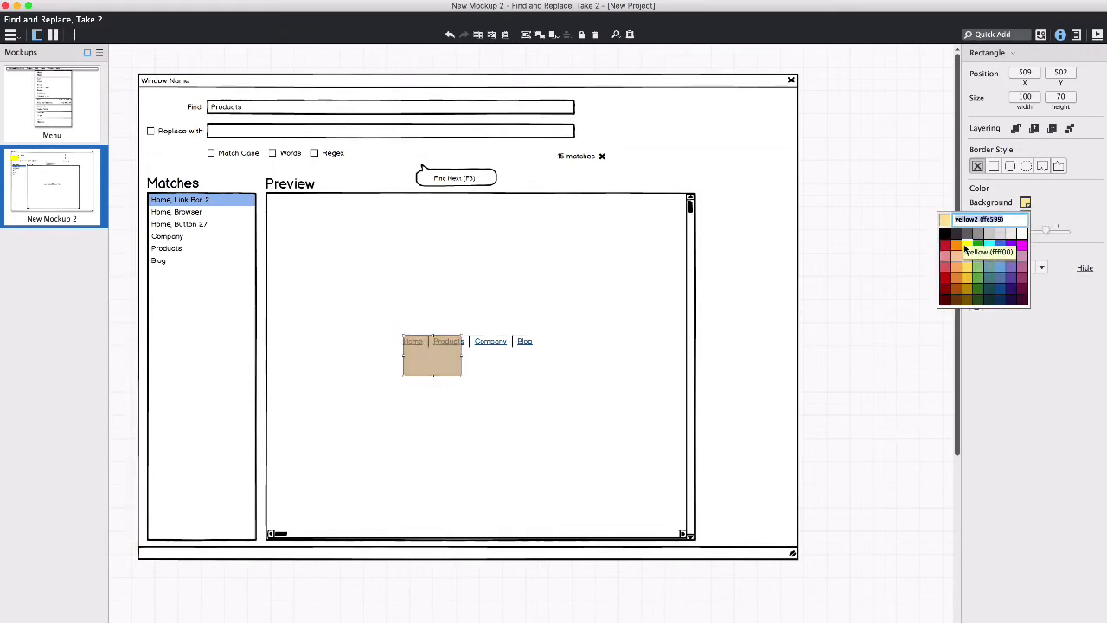
pyautogui.click(964, 247)
# Resize the yellow rectangle to 232 by 21, layer it behind the link bar, and nudge the link bar to X 513.
pyautogui.moveTo(461, 375); pyautogui.dragTo(537, 345)
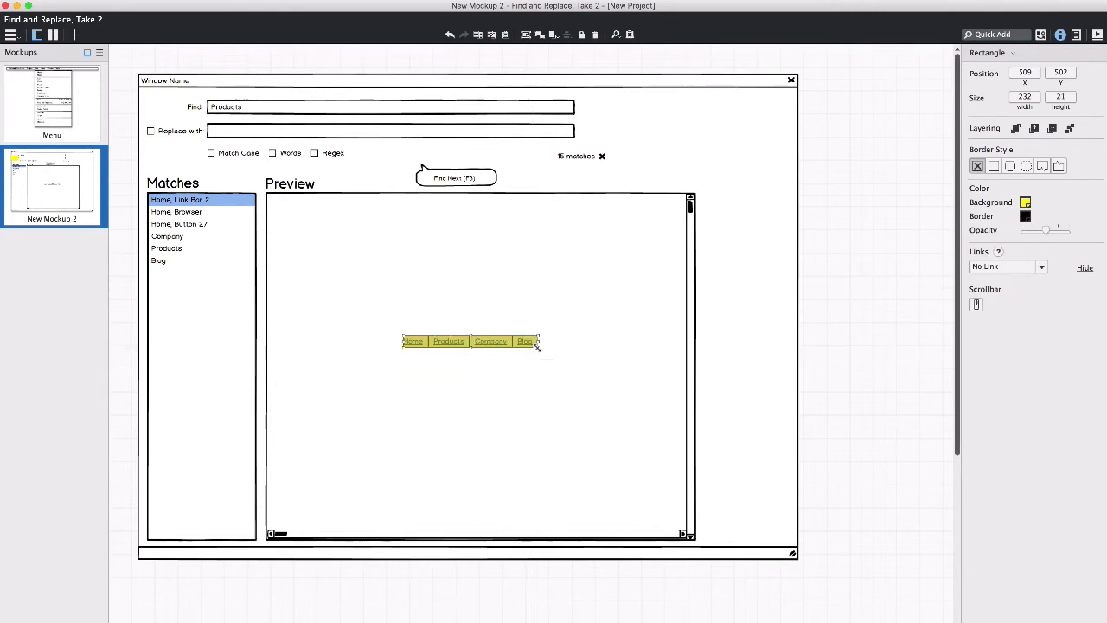
pyautogui.click(1053, 128)
pyautogui.click(877, 249)
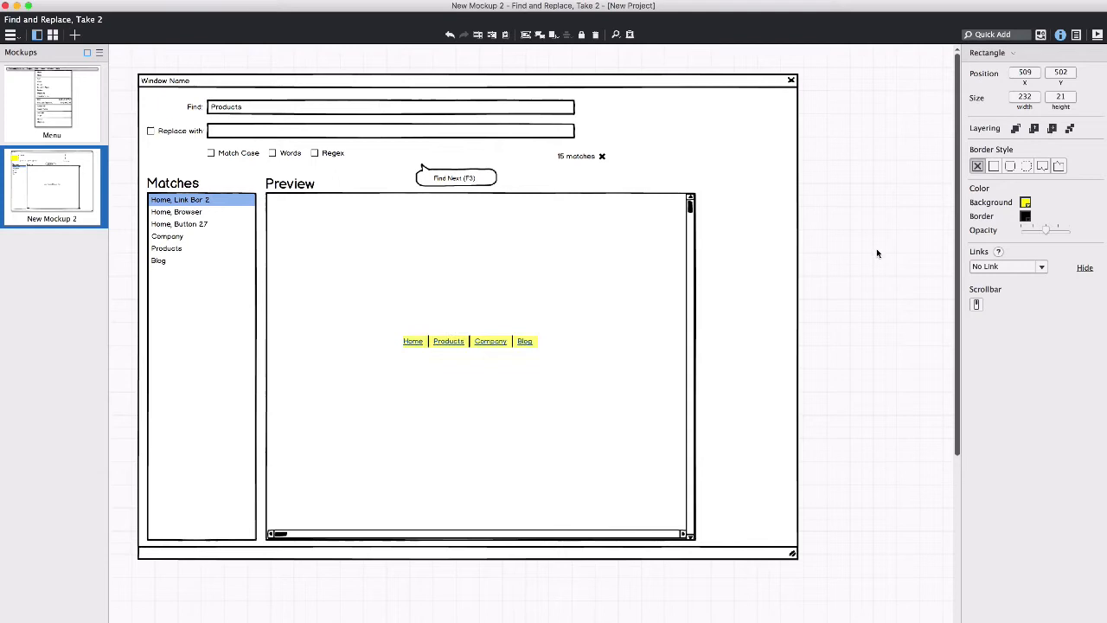
pyautogui.click(482, 351)
pyautogui.press('Right')
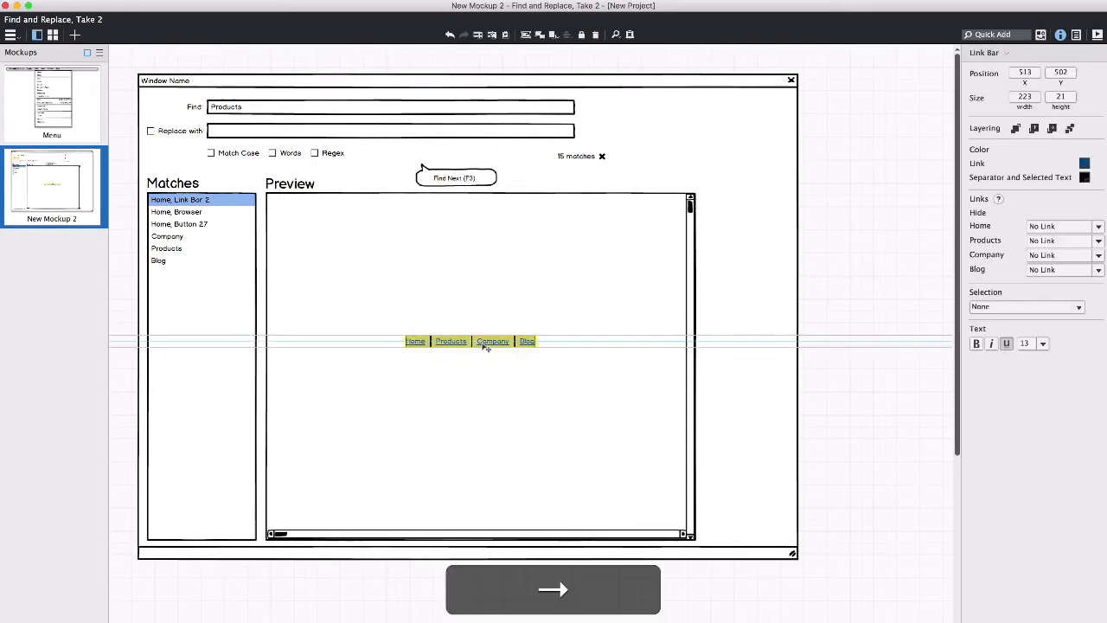
pyautogui.click(808, 301)
# Add a Browser control and place it over the preview area at 357, 437.
pyautogui.press('/')
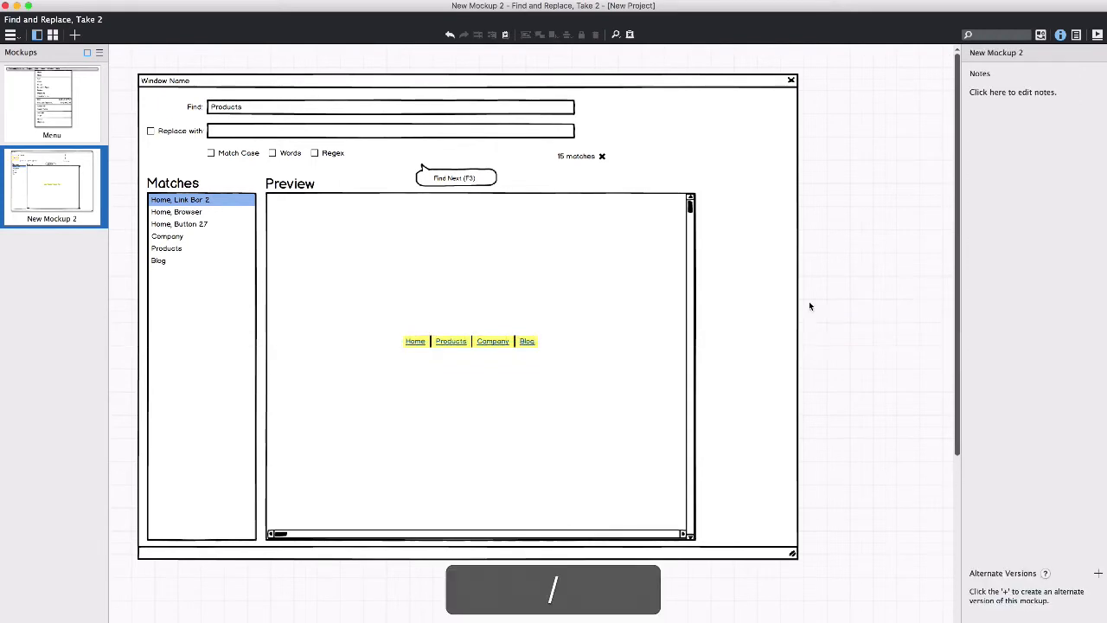
pyautogui.write('bro')
pyautogui.press('Return')
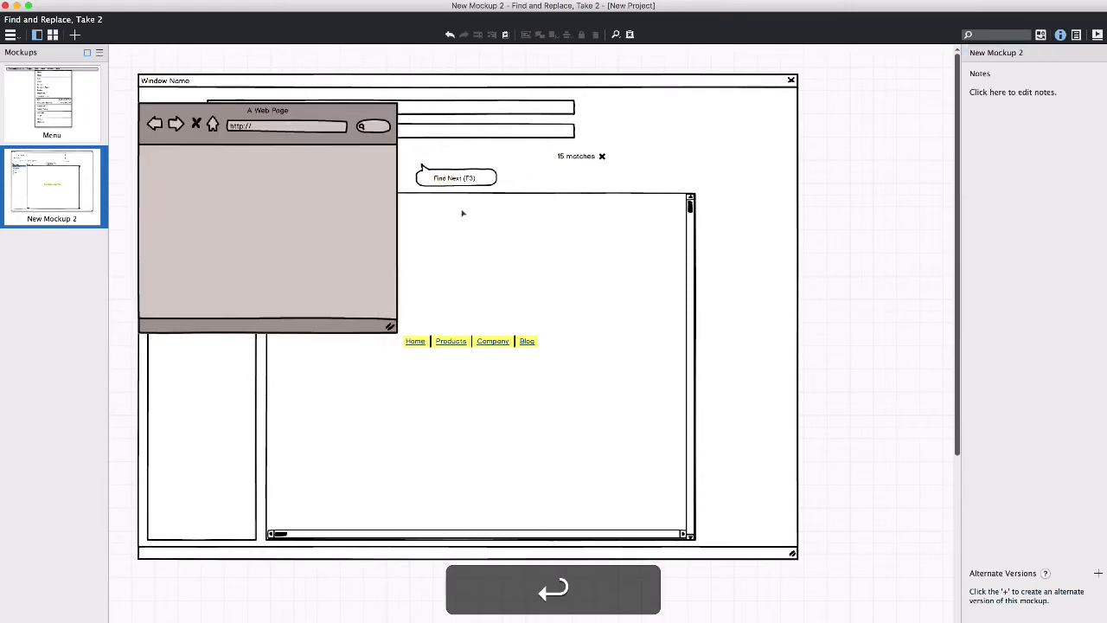
pyautogui.moveTo(318, 212); pyautogui.dragTo(497, 400)
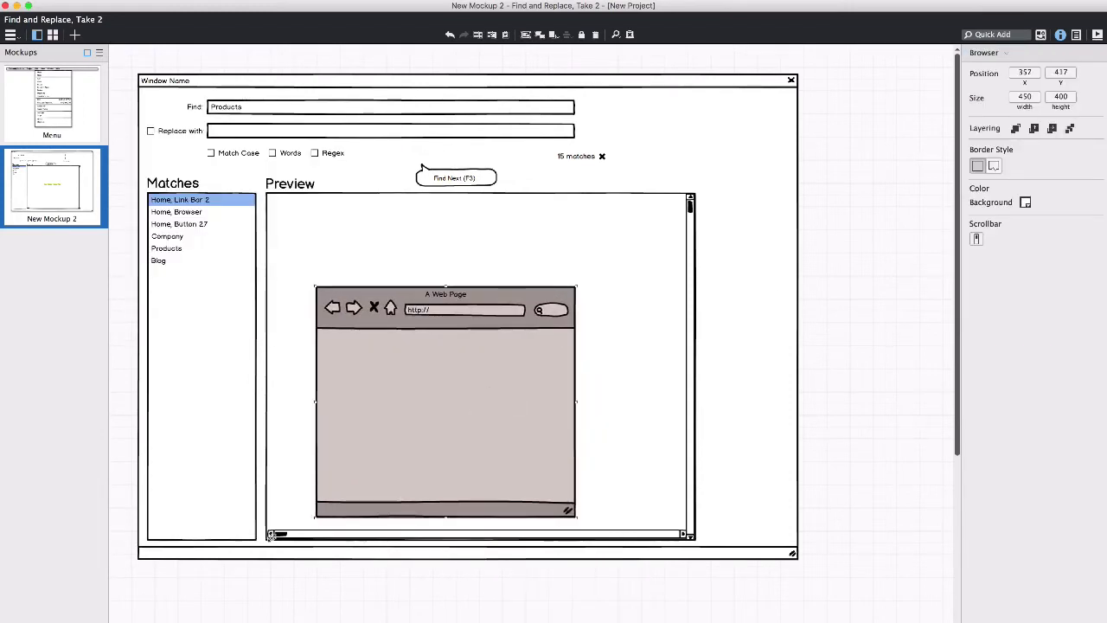
# Enlarge the browser to 557 by 456, layer it behind the highlighted link bar, and move it to 216, 412.
pyautogui.moveTo(316, 517); pyautogui.dragTo(254, 549)
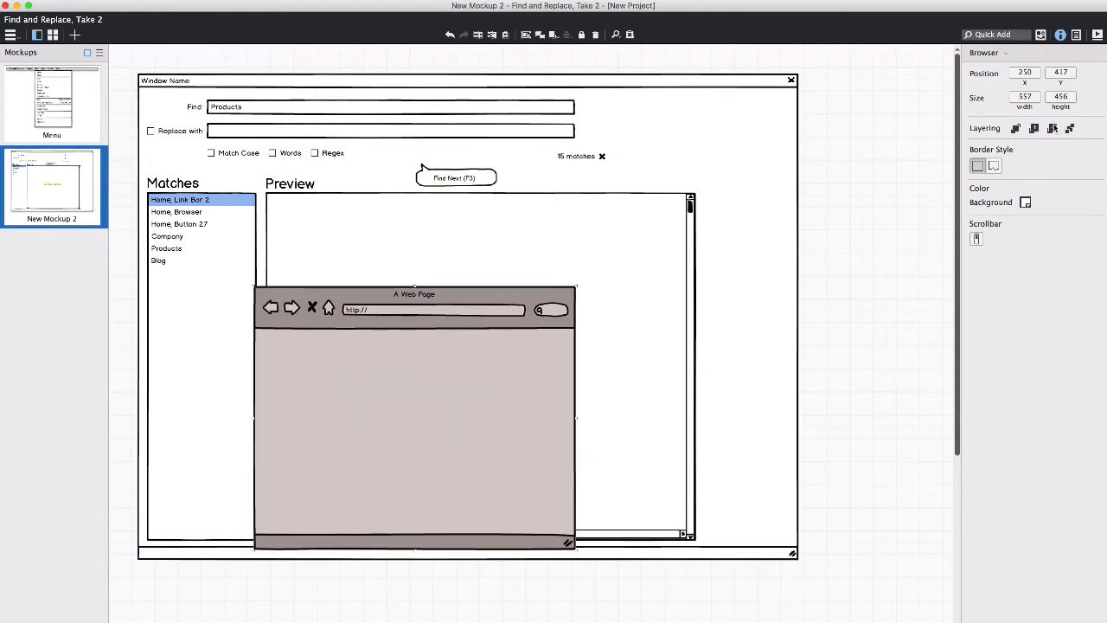
pyautogui.click(1051, 128)
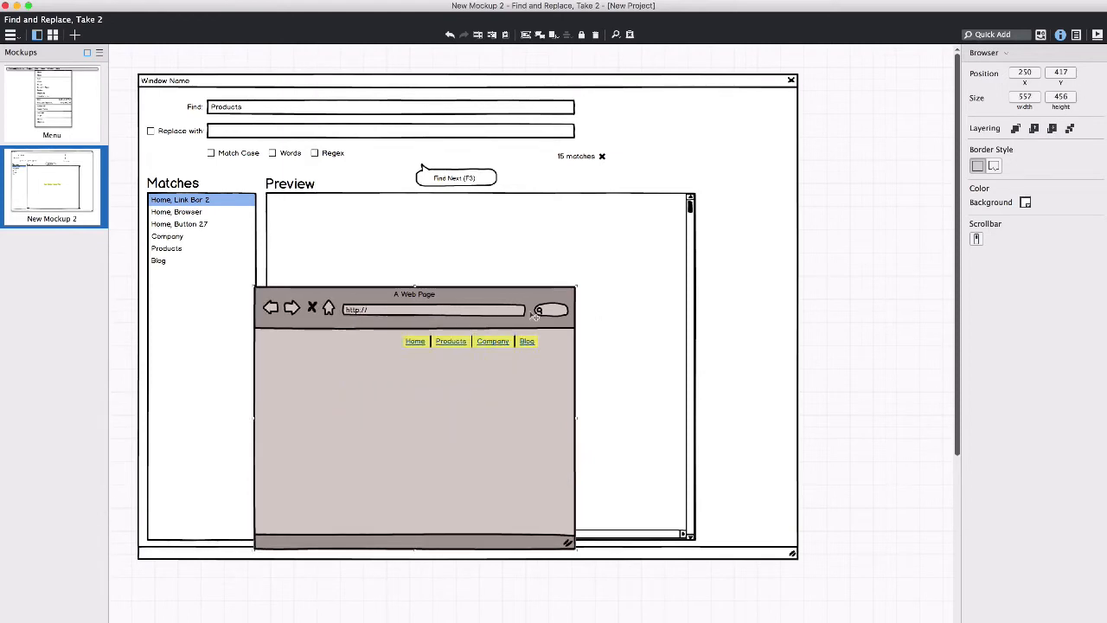
pyautogui.moveTo(520, 314); pyautogui.dragTo(515, 312)
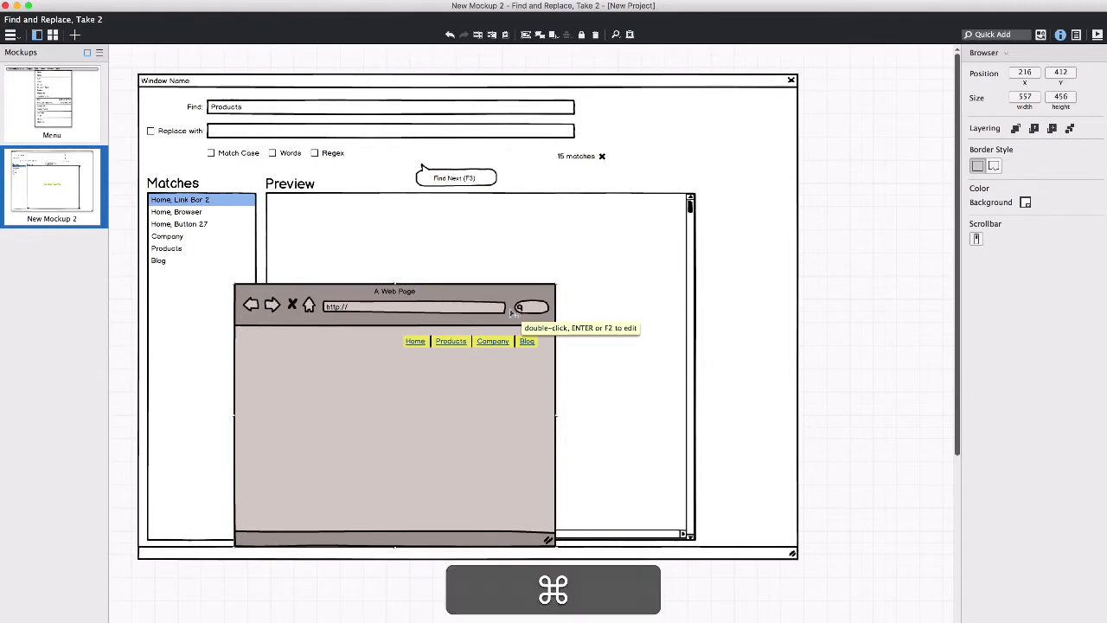
# Group the browser and crop the group to 500 by 425 so it stays inside the preview rectangle.
pyautogui.press('super+g')
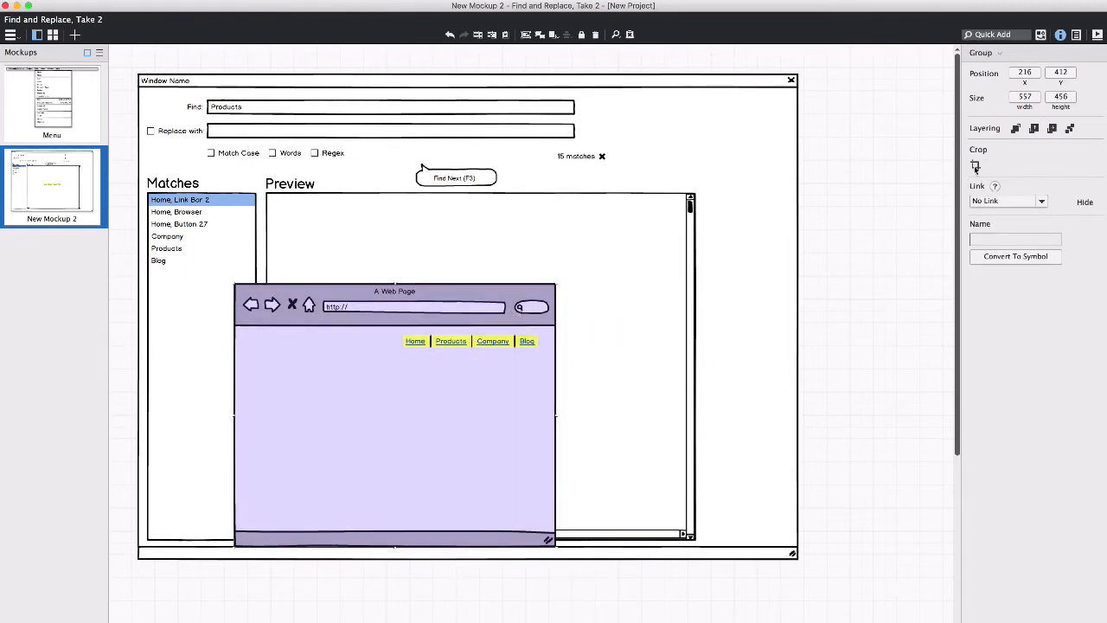
pyautogui.click(975, 168)
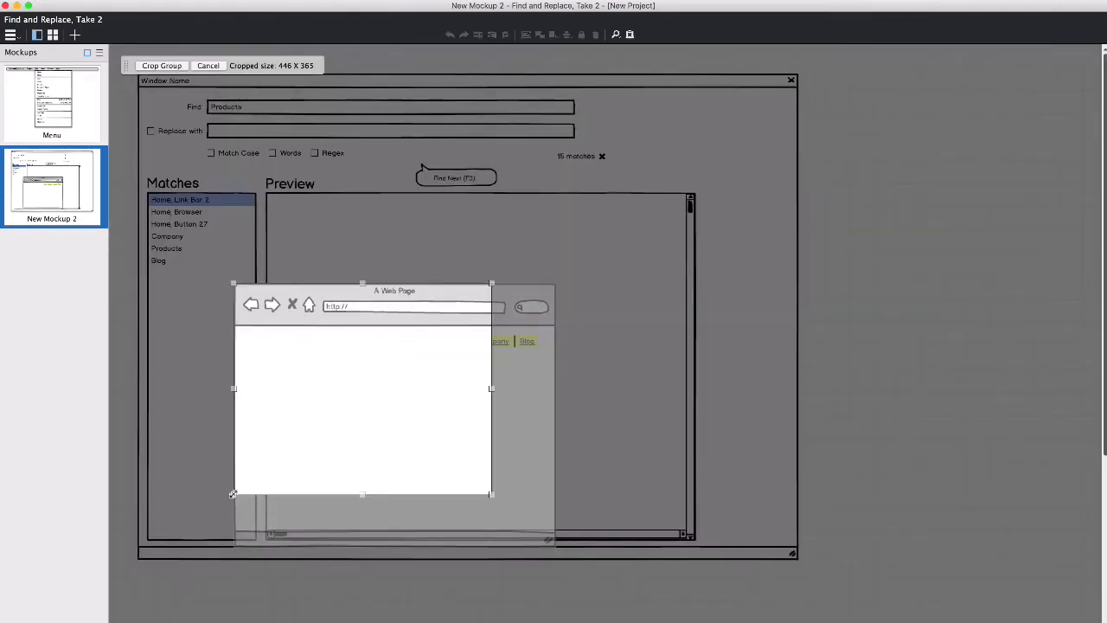
pyautogui.moveTo(260, 525); pyautogui.dragTo(268, 529)
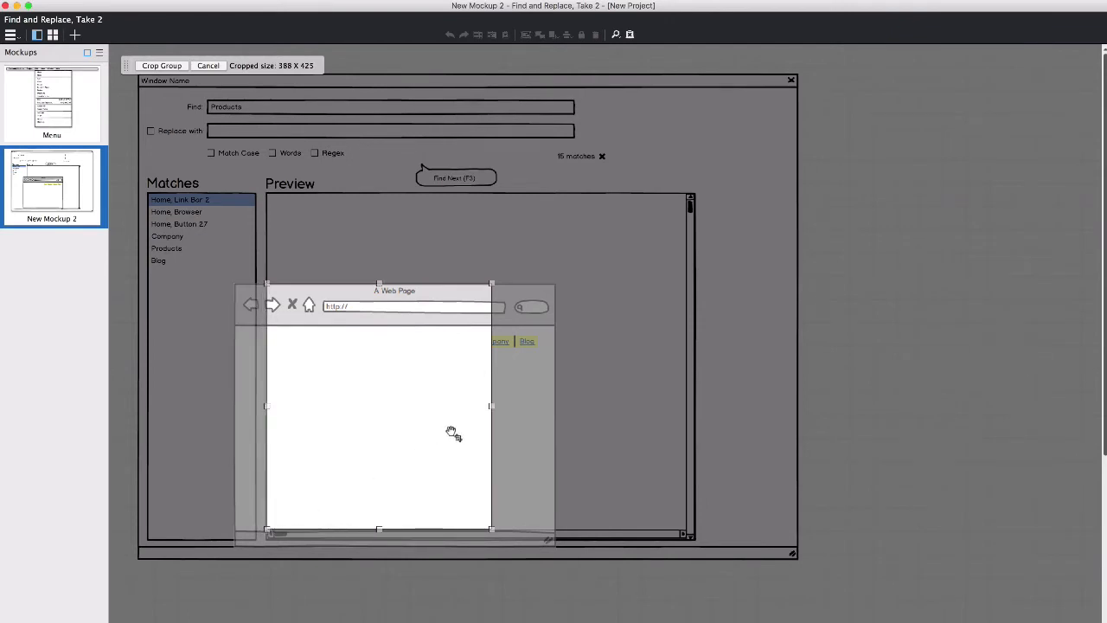
pyautogui.moveTo(504, 406); pyautogui.dragTo(569, 414)
pyautogui.press('Return')
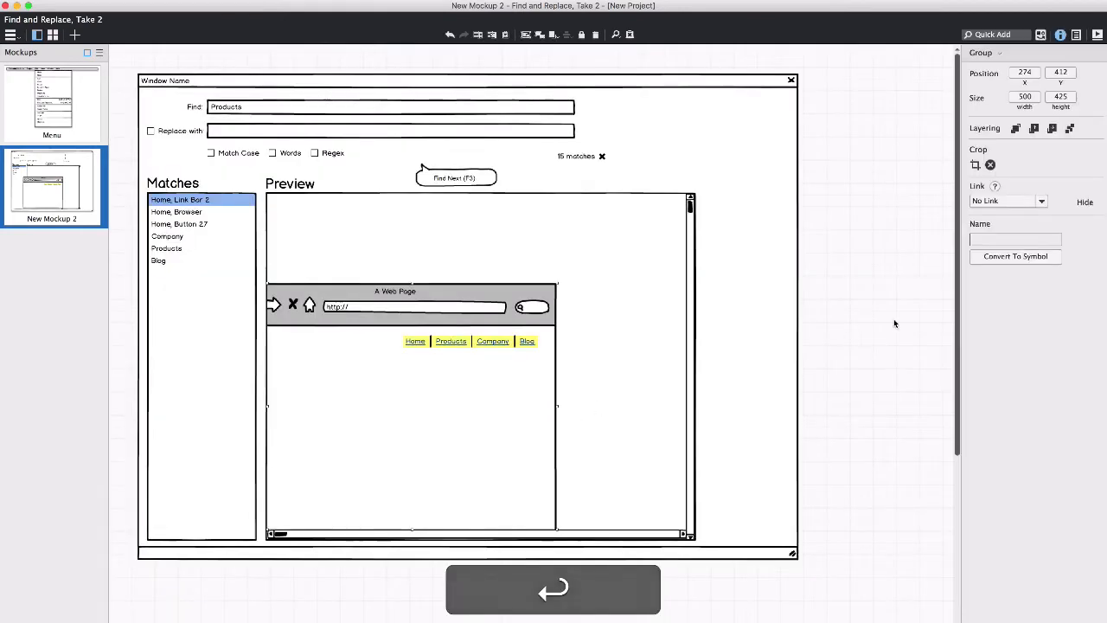
# Delete the "Find Next (F3)" tooltip from the dialog.
pyautogui.click(895, 323)
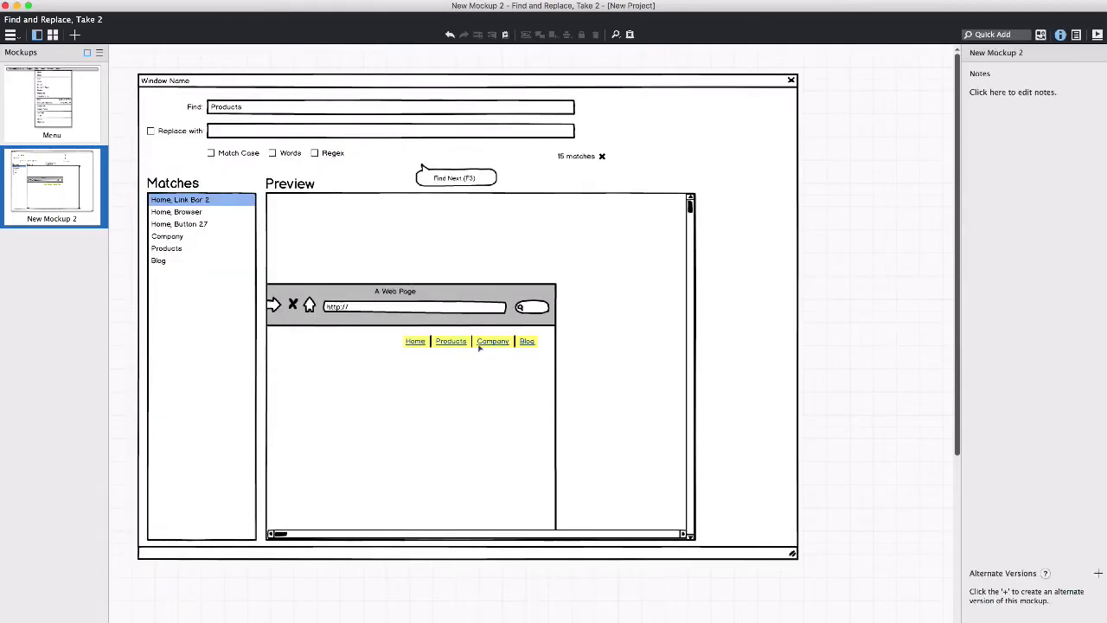
pyautogui.click(447, 179)
pyautogui.press('BackSpace')
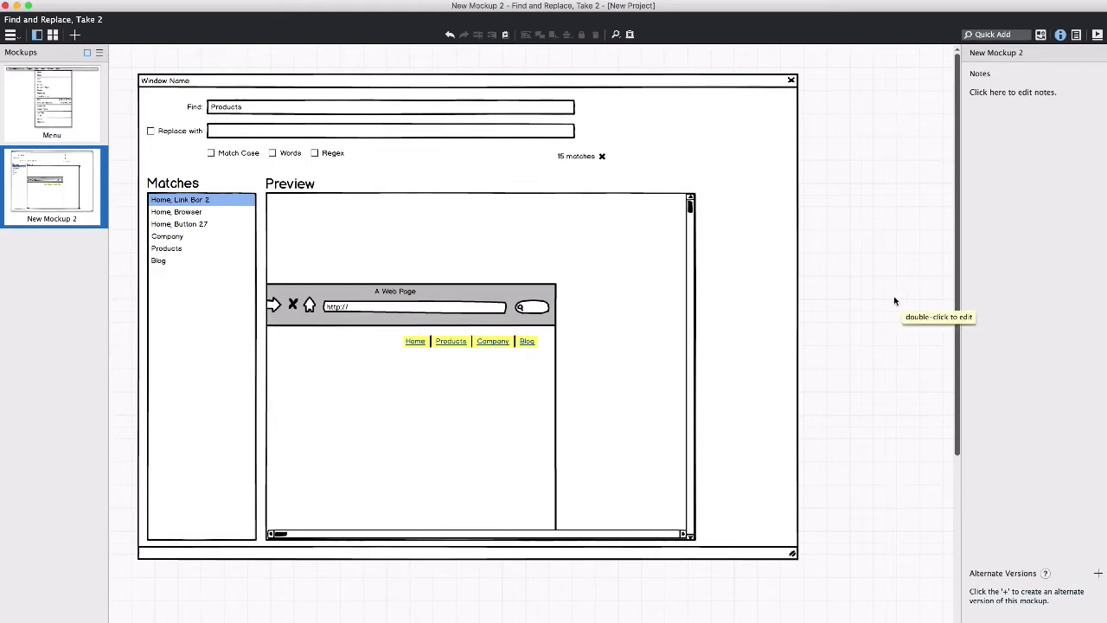
# Move the "15 matches" label beside the Matches heading at 186, 231.
pyautogui.click(576, 157)
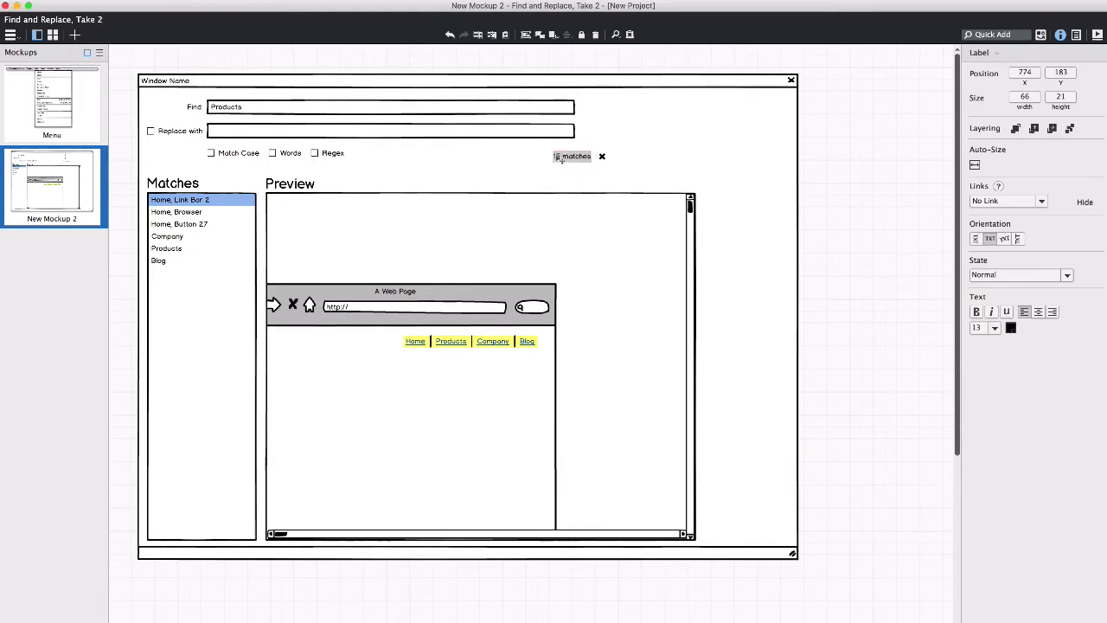
pyautogui.moveTo(576, 157); pyautogui.dragTo(247, 187)
pyautogui.press('Right')
pyautogui.press('Right')
pyautogui.press('Right')
pyautogui.press('Right')
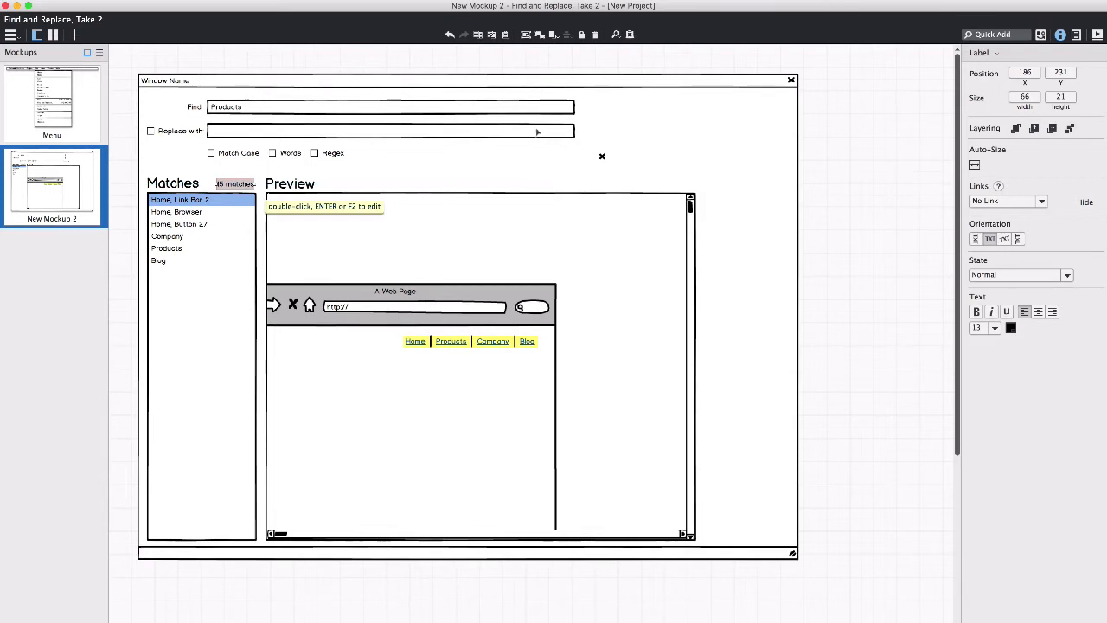
# Change the Matches heading to "Matches (15)" and delete the separate "15 matches" label.
pyautogui.press('Right')
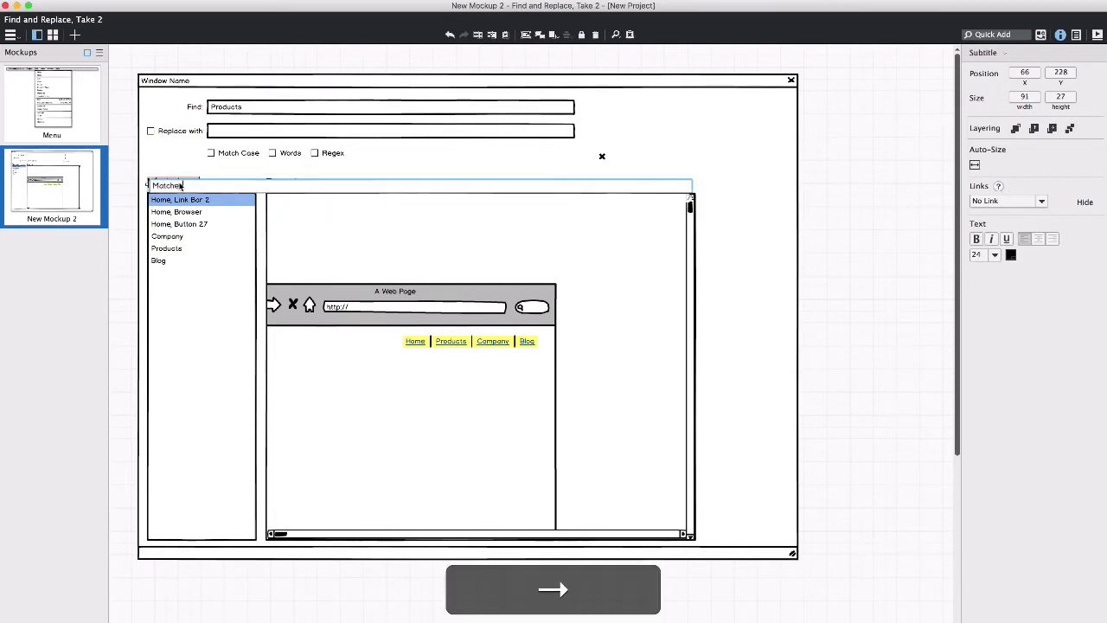
pyautogui.write('(15)')
pyautogui.click(181, 161)
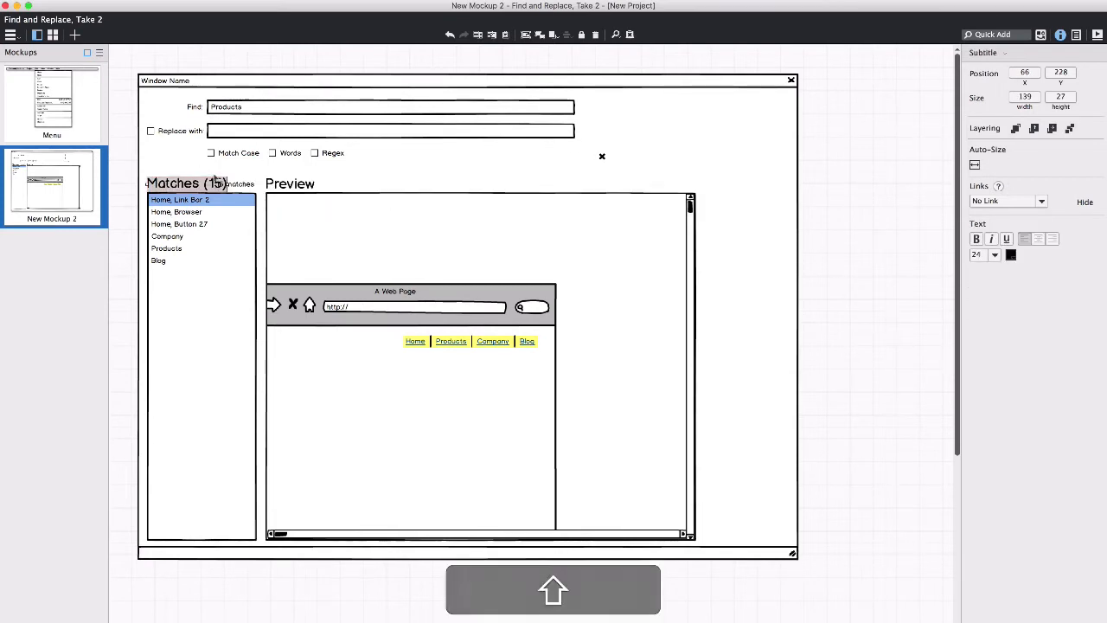
pyautogui.click(241, 185)
pyautogui.press('BackSpace')
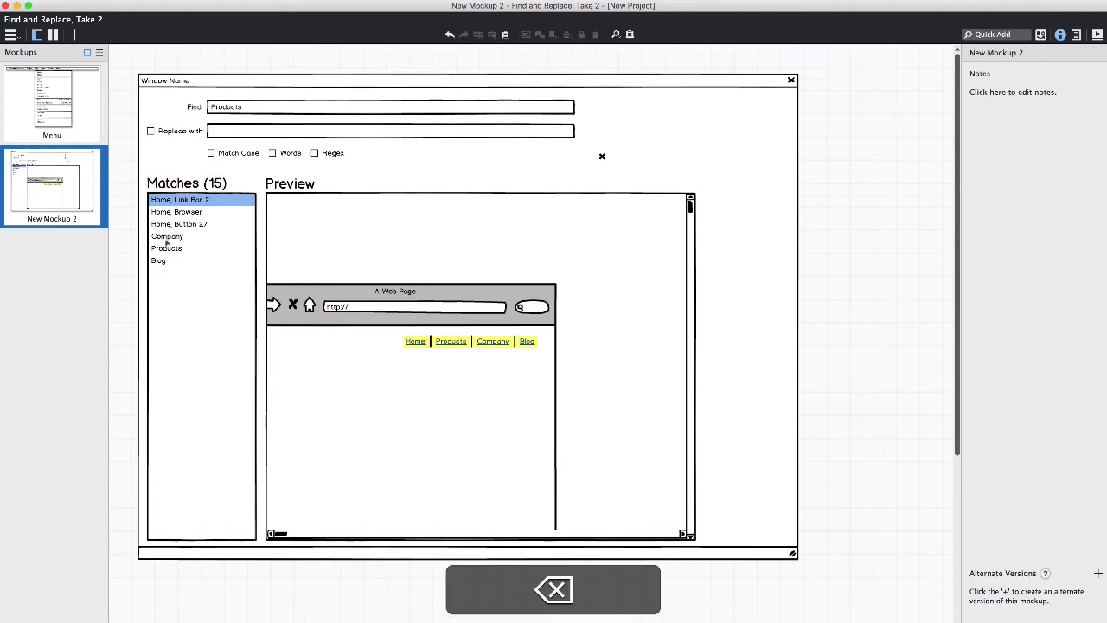
# Change the count in the Matches heading so that it reads "Matches (6)".
pyautogui.click(198, 185)
pyautogui.press('Return')
pyautogui.press('Right')
pyautogui.press('Left')
pyautogui.press('BackSpace')
pyautogui.press('BackSpace')
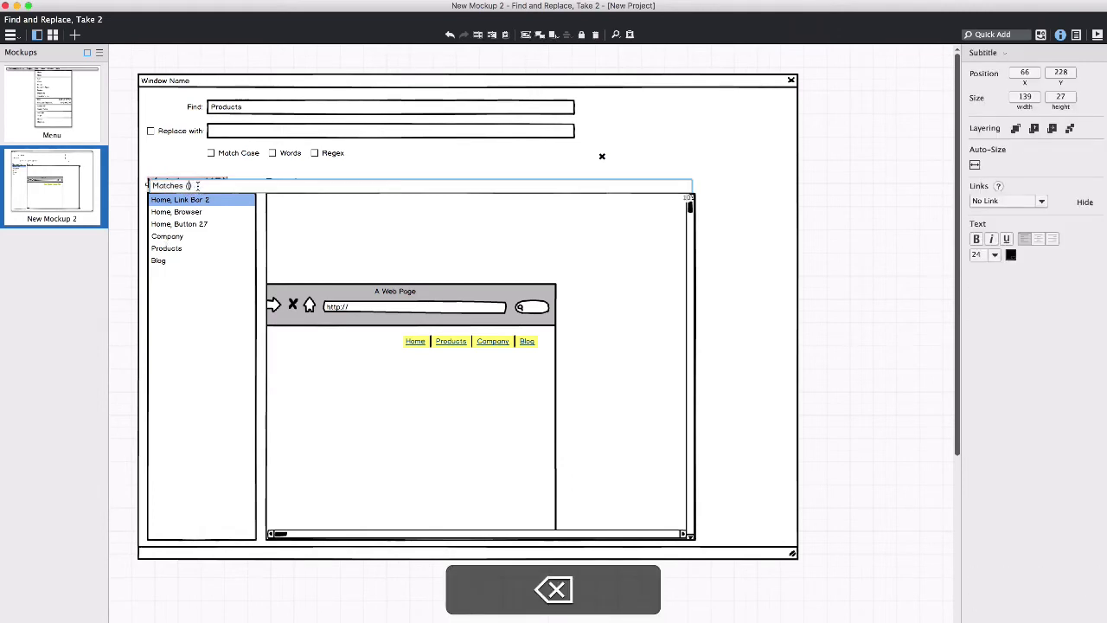
pyautogui.write('6')
pyautogui.click(889, 151)
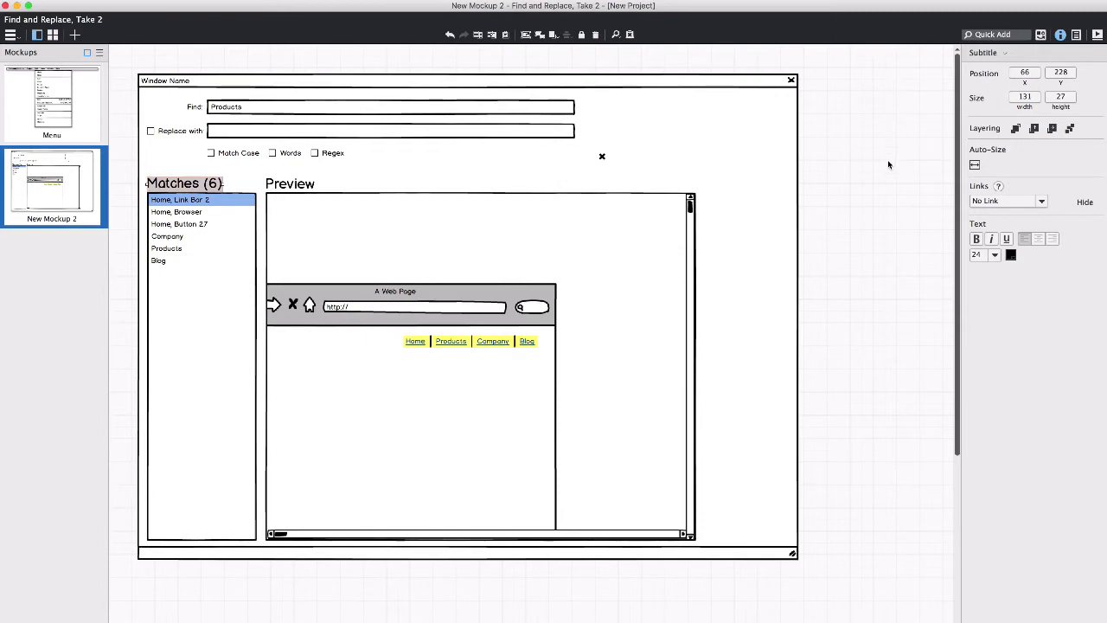
pyautogui.click(887, 163)
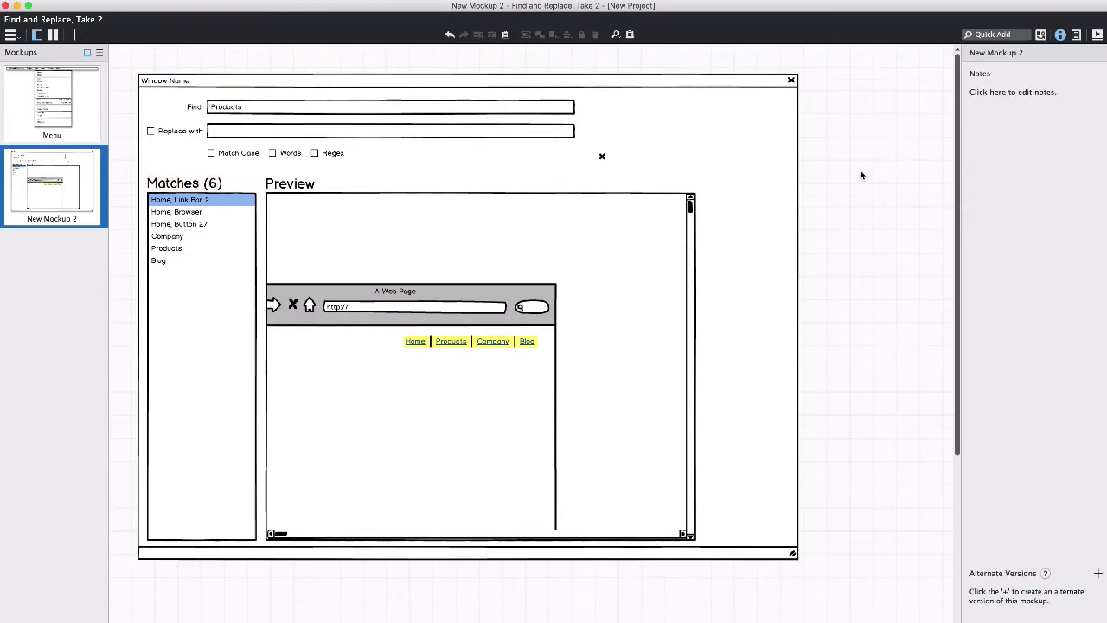
# Add a button labelled "Find Next" beside the preview area at 1026, 301.
pyautogui.write('but')
pyautogui.press('Return')
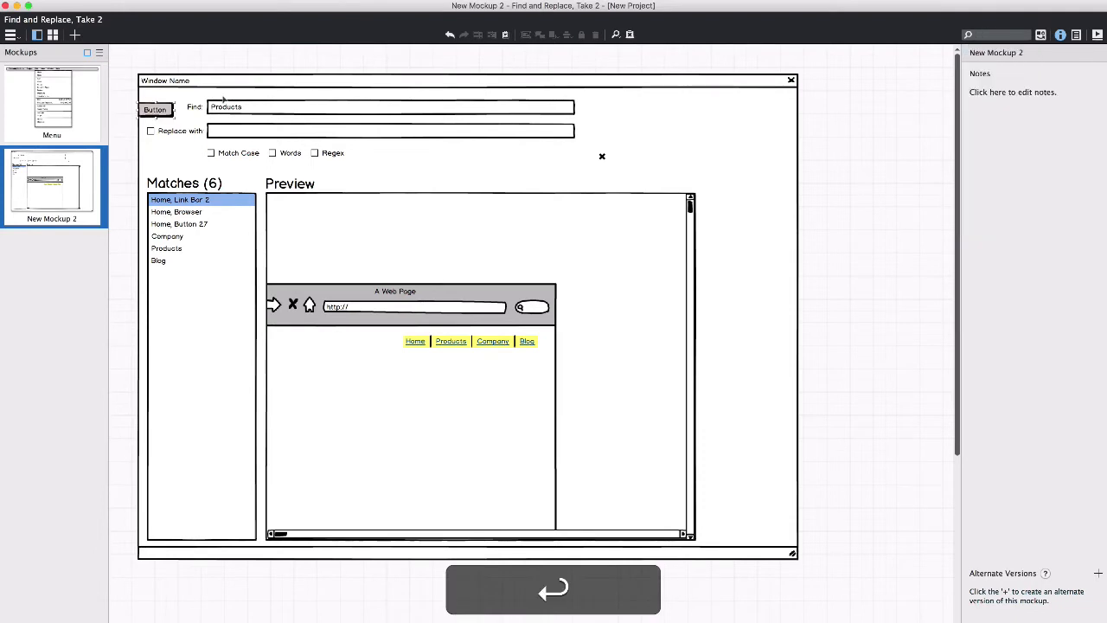
pyautogui.moveTo(152, 112); pyautogui.dragTo(711, 230)
pyautogui.press('Return')
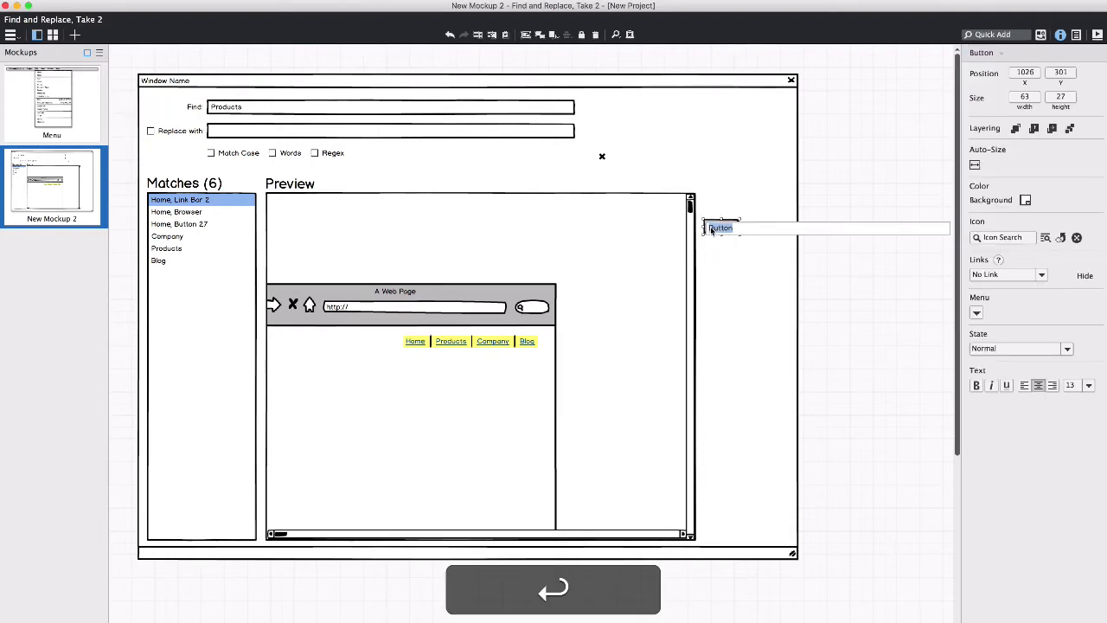
pyautogui.write('Find Next')
pyautogui.press('Return')
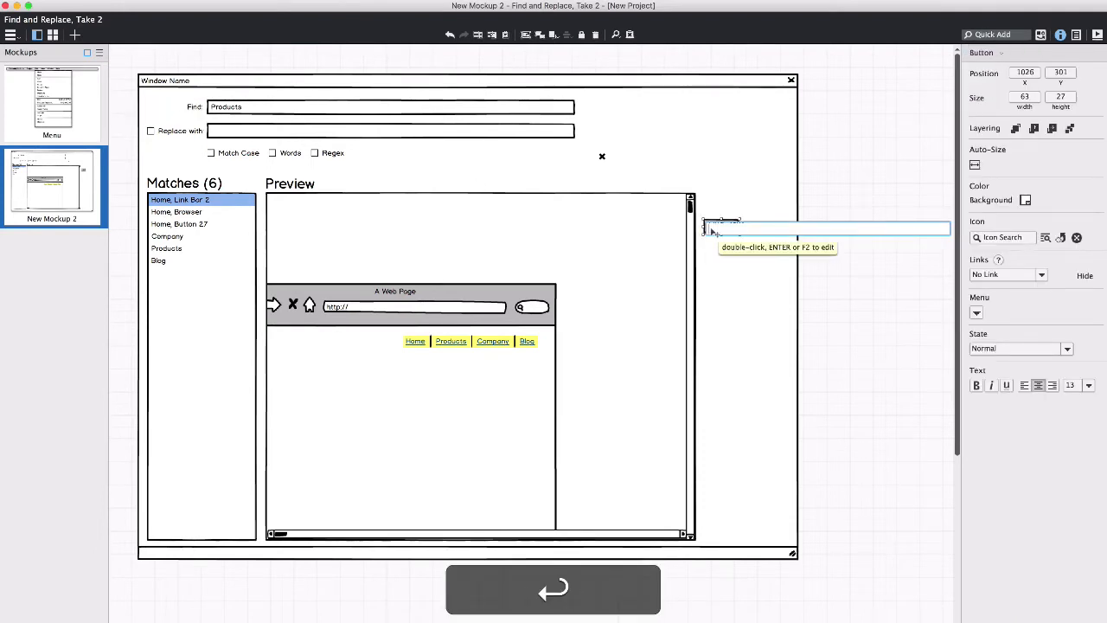
# Duplicate the Find Next button and label the copy "Replace and Find Next".
pyautogui.press('super+d')
pyautogui.press('Return')
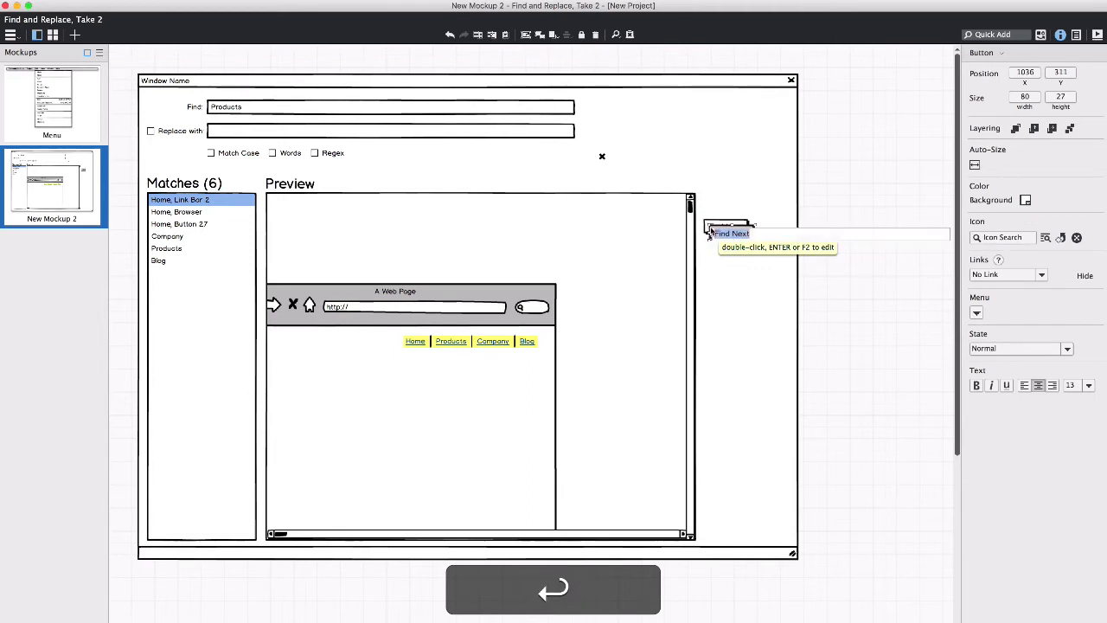
pyautogui.write('Replace and ')
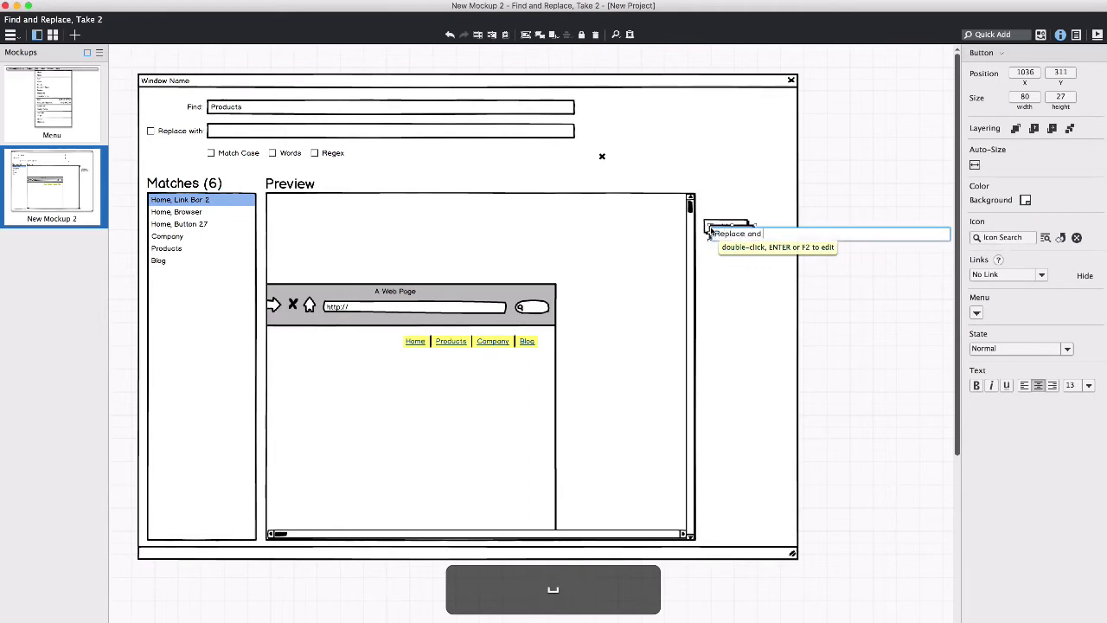
pyautogui.write('Find Next')
pyautogui.press('Return')
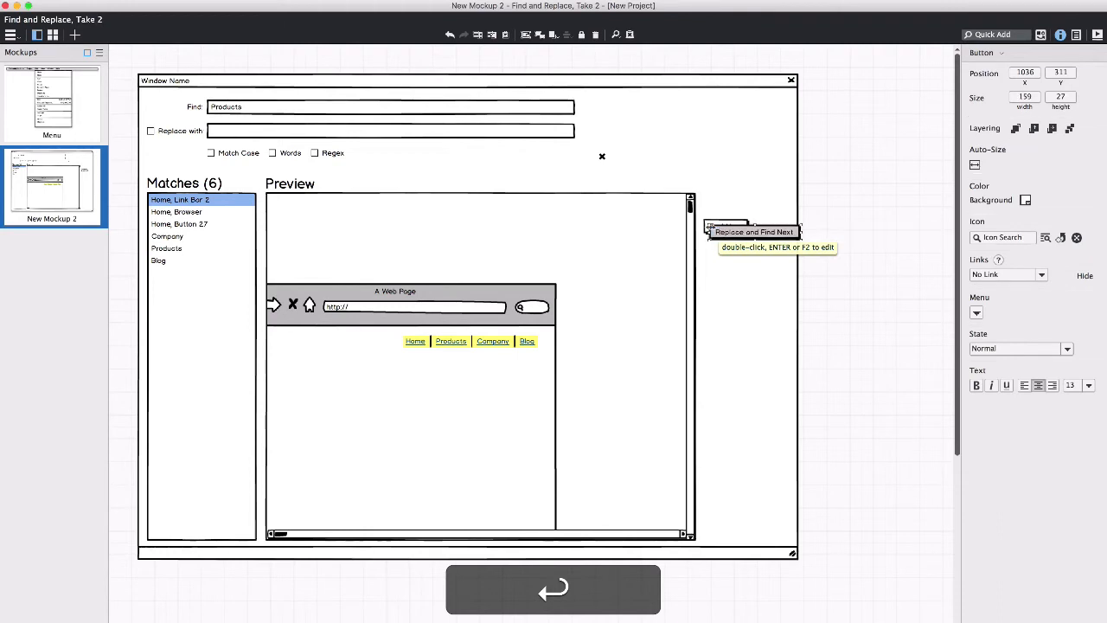
# Duplicate the Replace and Find Next button, label the copy "Skip", and spread the stacked buttons out vertically beside the preview.
pyautogui.press('super+d')
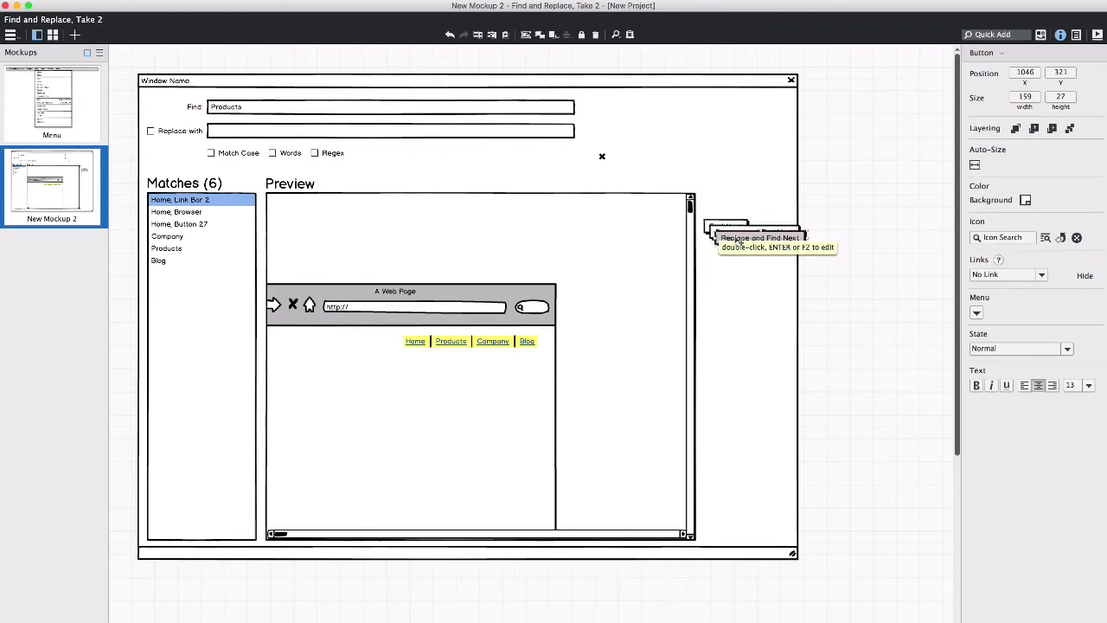
pyautogui.press('Return')
pyautogui.write('Replace')
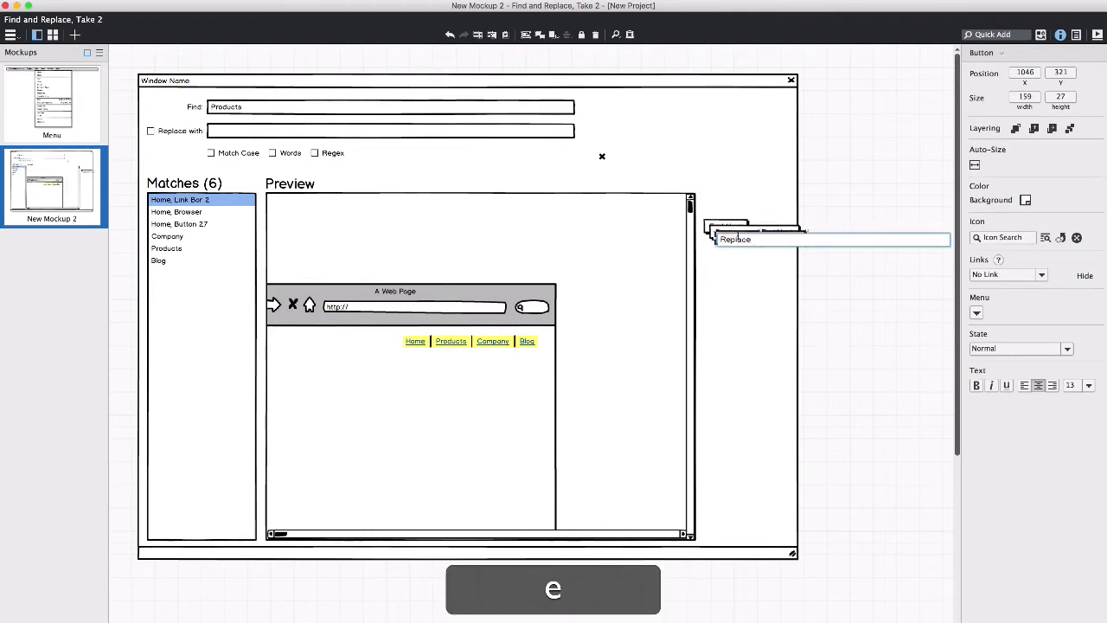
pyautogui.press('super+a')
pyautogui.write('Skip')
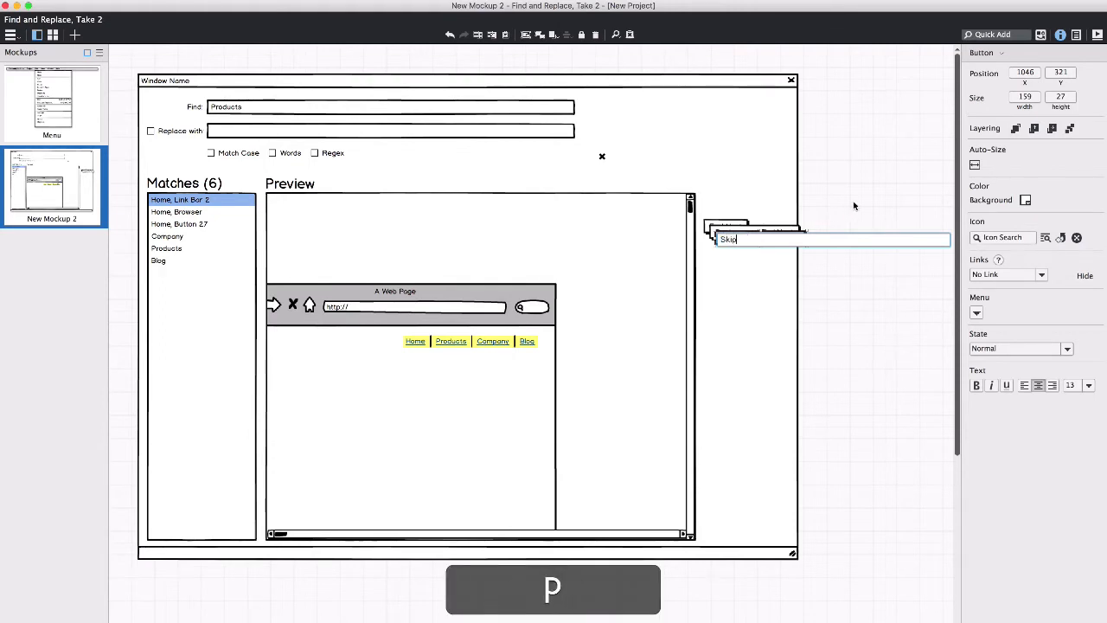
pyautogui.click(764, 239)
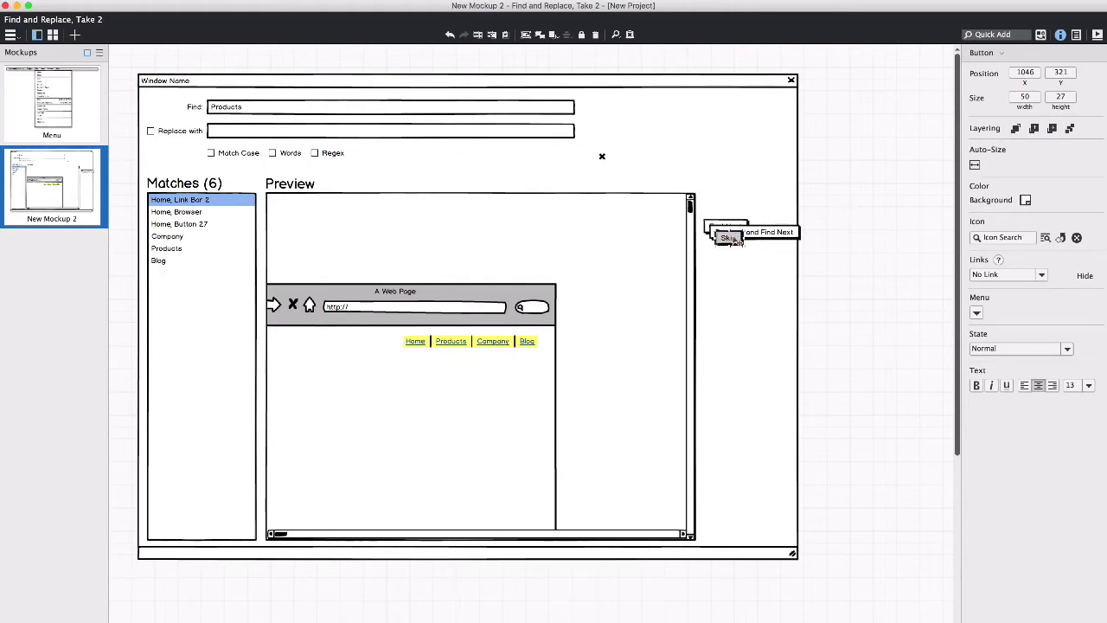
pyautogui.moveTo(732, 241)
pyautogui.mouseDown()
pyautogui.moveTo(720, 306)
pyautogui.moveTo(732, 234)
pyautogui.moveTo(724, 249)
pyautogui.mouseUp()
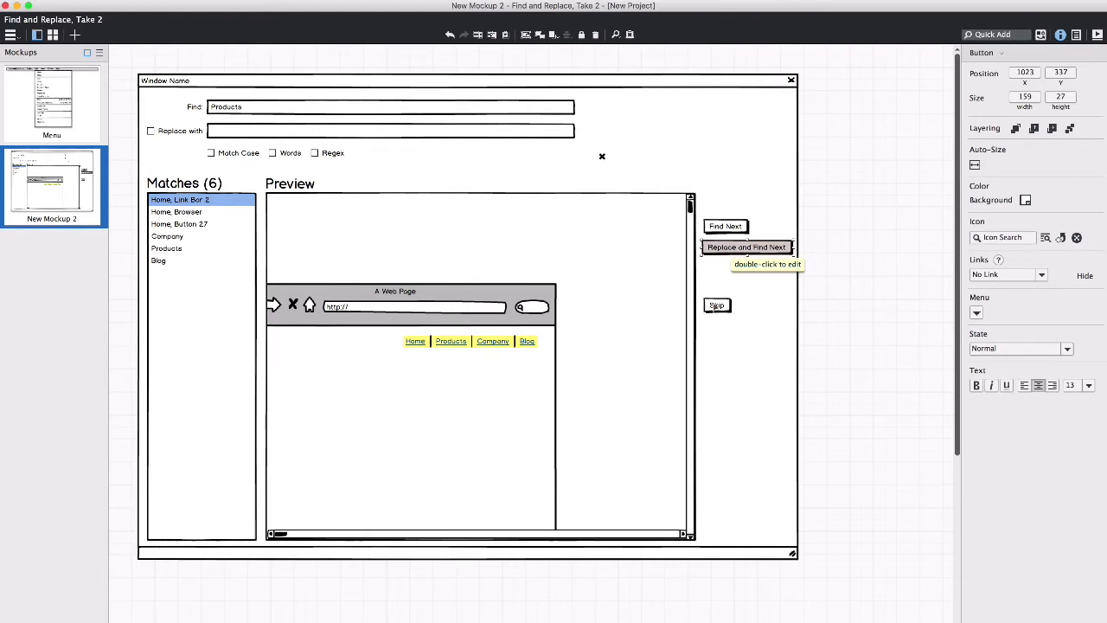
# Relabel the Skip button as "Replace All".
pyautogui.click(717, 305)
pyautogui.press('Return')
pyautogui.write('Replace')
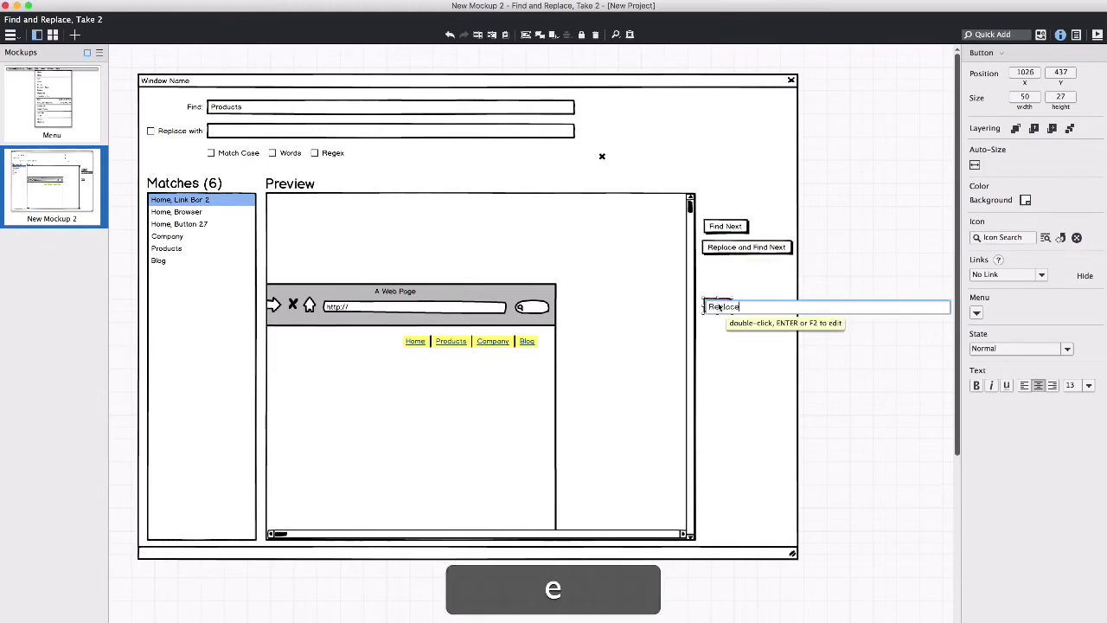
pyautogui.write(' All')
pyautogui.press('Return')
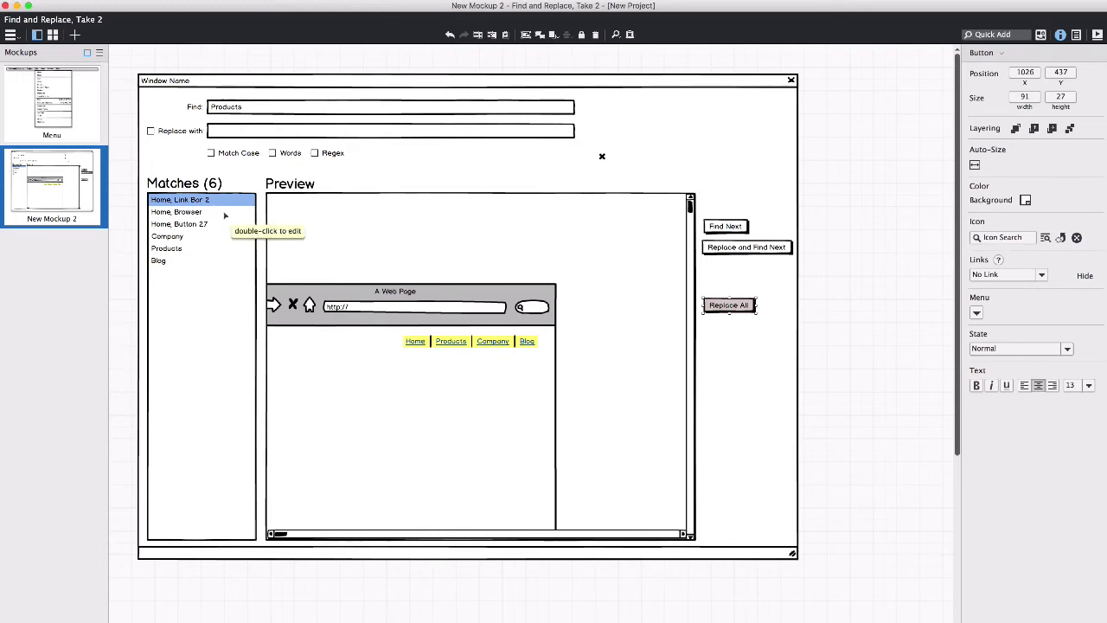
# Turn the Find Next button into an icon-only button with the arrow-down icon at size XS and no label text.
pyautogui.click(741, 228)
pyautogui.click(1005, 236)
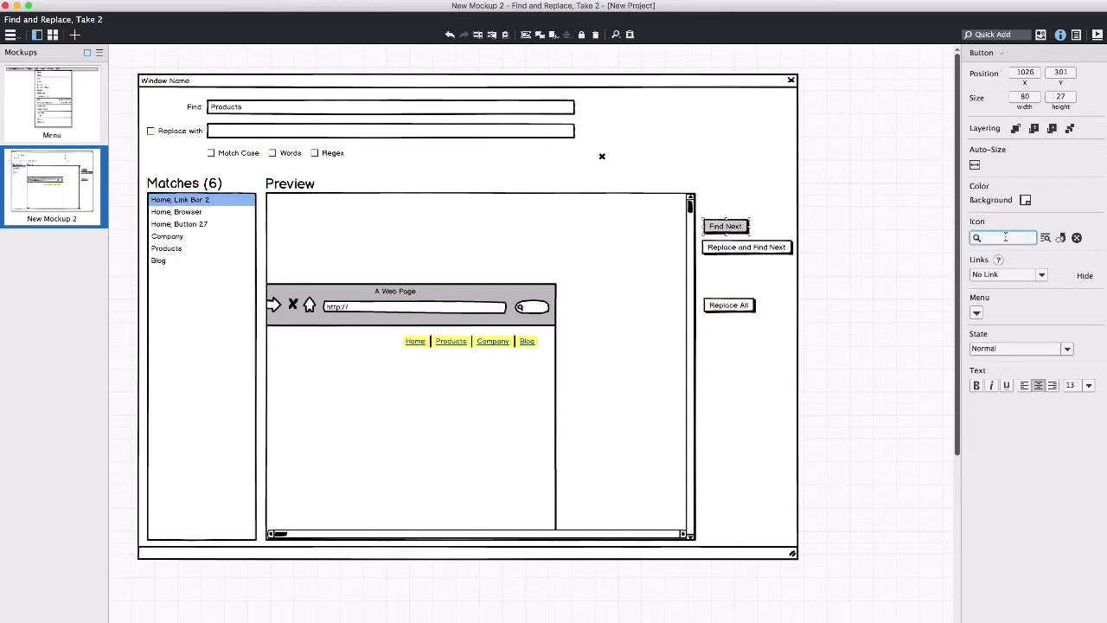
pyautogui.write('dow')
pyautogui.click(983, 281)
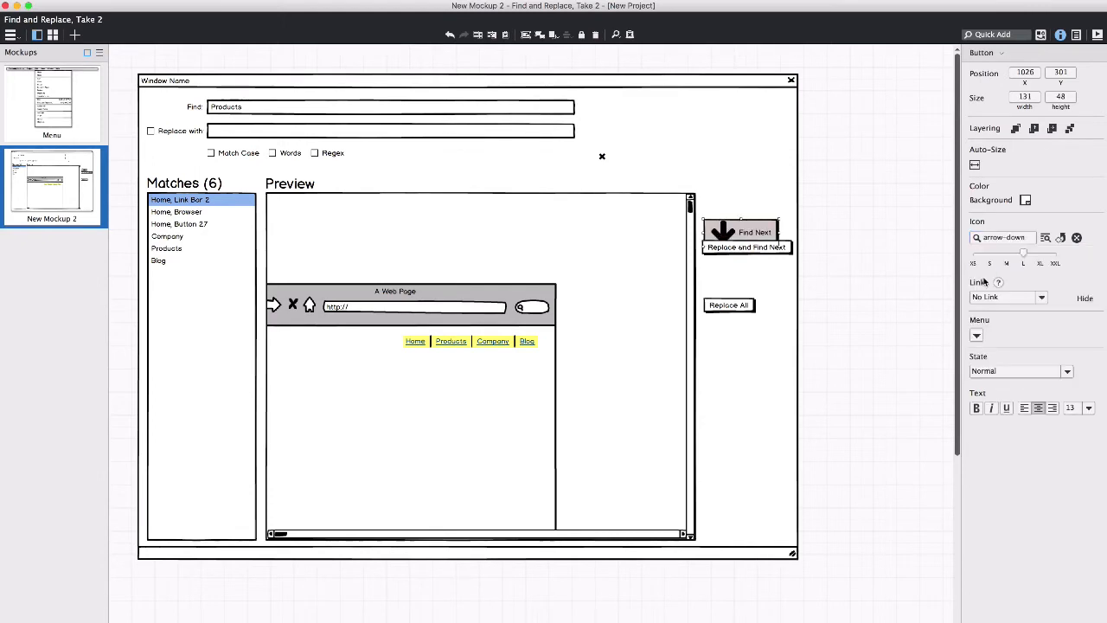
pyautogui.press('Return')
pyautogui.press('BackSpace')
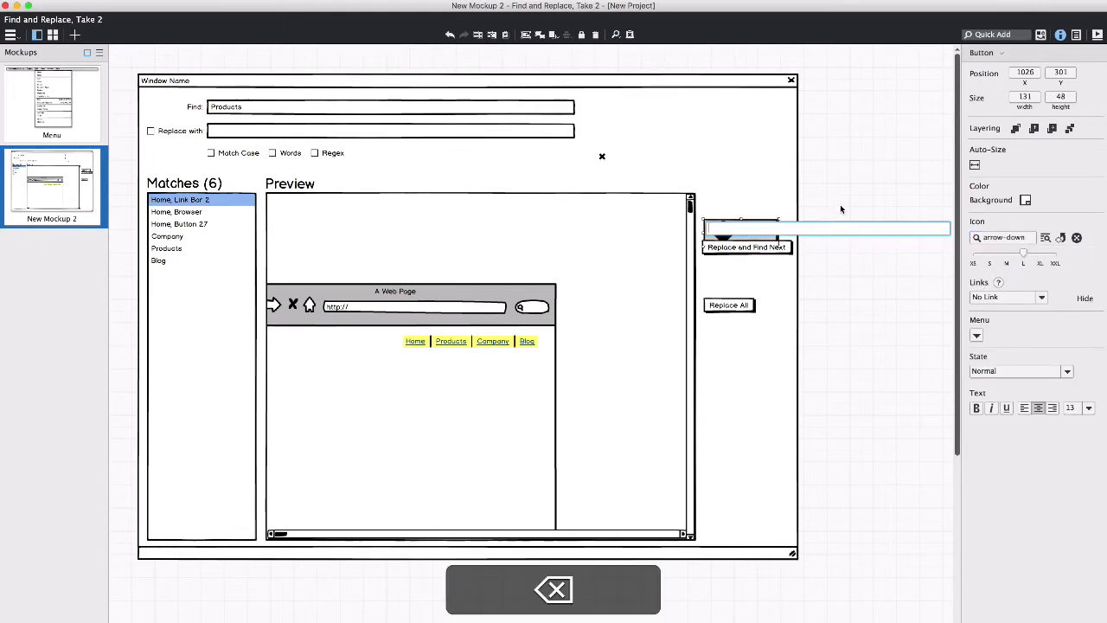
pyautogui.click(839, 204)
pyautogui.moveTo(1023, 253); pyautogui.dragTo(957, 255)
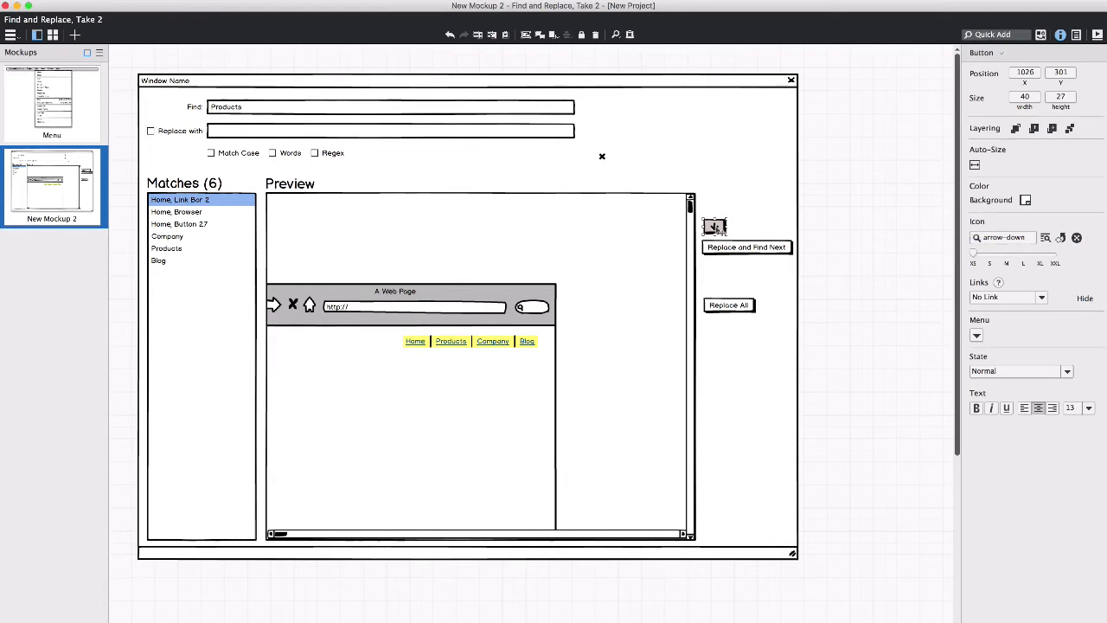
# Duplicate the arrow-down button and place the copy beside the original at 1071, 301.
pyautogui.press('super+d')
pyautogui.moveTo(716, 230); pyautogui.dragTo(737, 228)
pyautogui.press('Right')
pyautogui.press('Right')
pyautogui.press('Right')
pyautogui.press('Right')
pyautogui.press('Right')
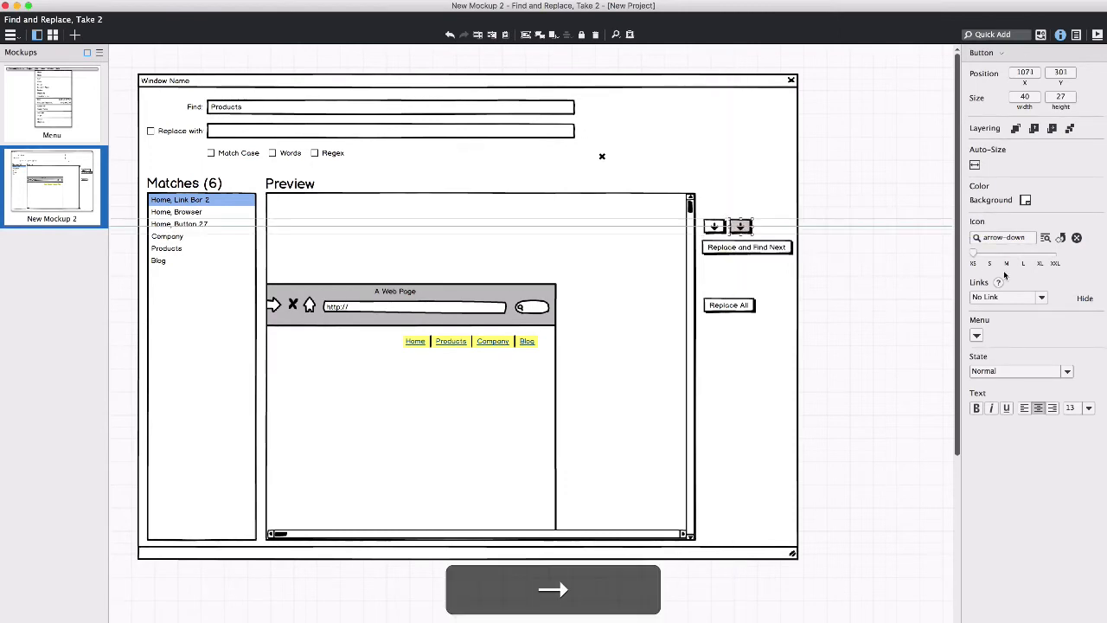
# Change the icon of the copied arrow button to arrow-up.
pyautogui.click(1000, 236)
pyautogui.write('upa')
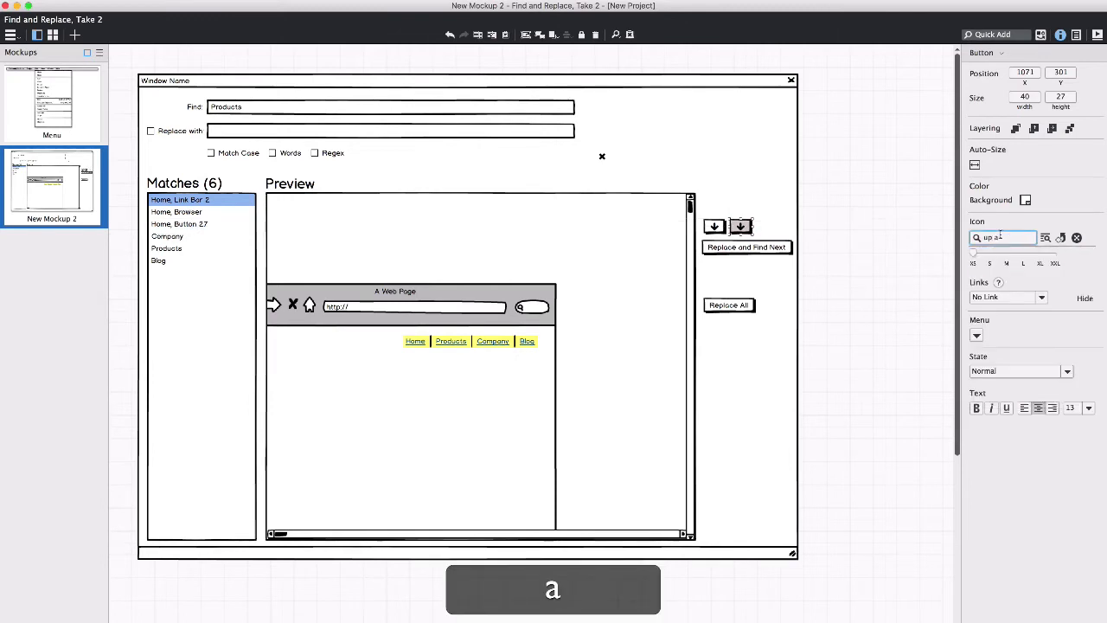
pyautogui.press('BackSpace')
pyautogui.press('BackSpace')
pyautogui.press('BackSpace')
pyautogui.write('arro')
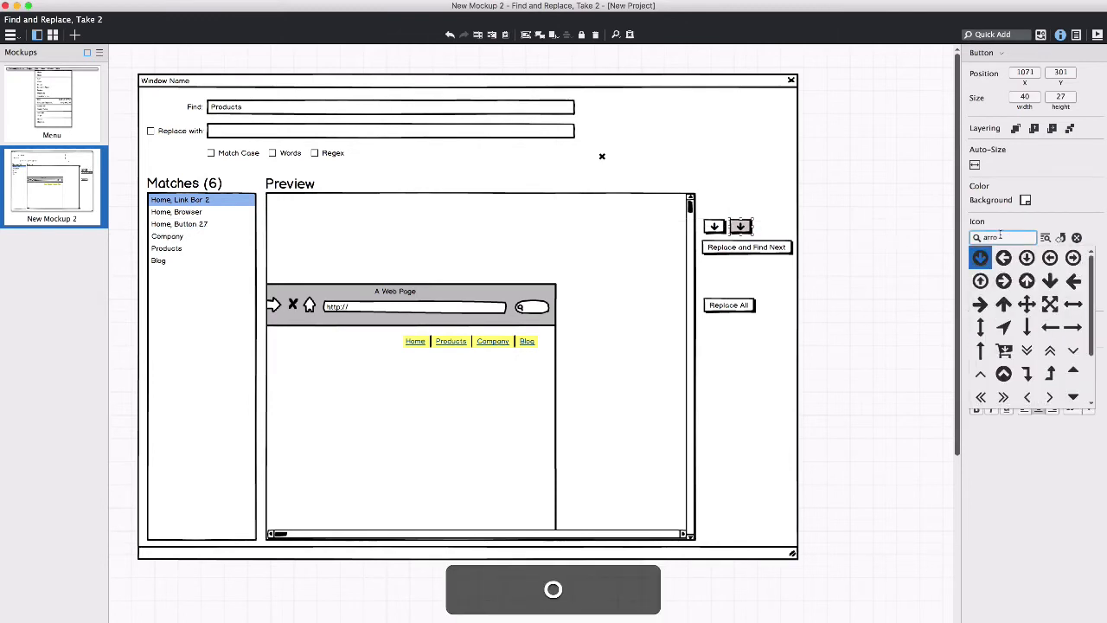
pyautogui.click(1003, 304)
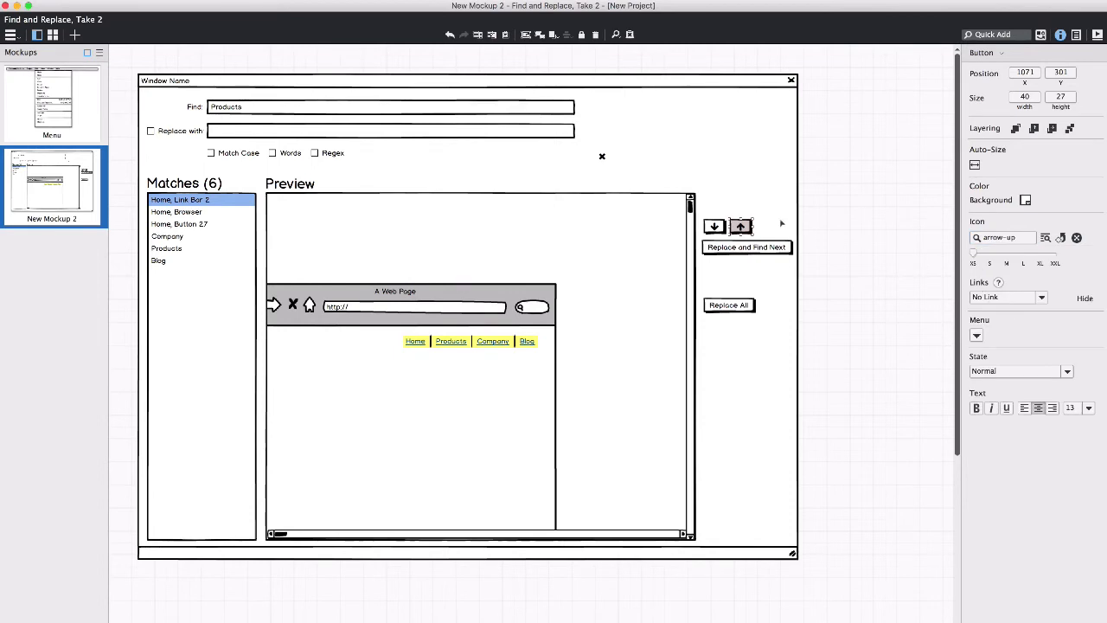
# Move both arrow buttons together beside the Matches heading, at 207, 228.
pyautogui.click(818, 222)
pyautogui.moveTo(764, 220); pyautogui.dragTo(269, 185)
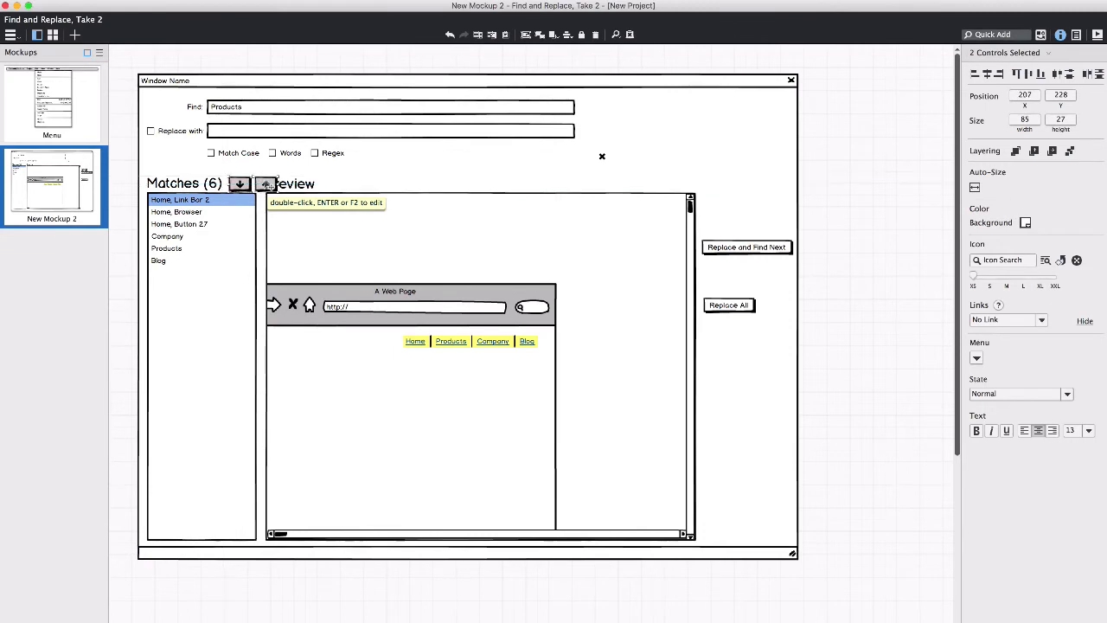
pyautogui.click(899, 202)
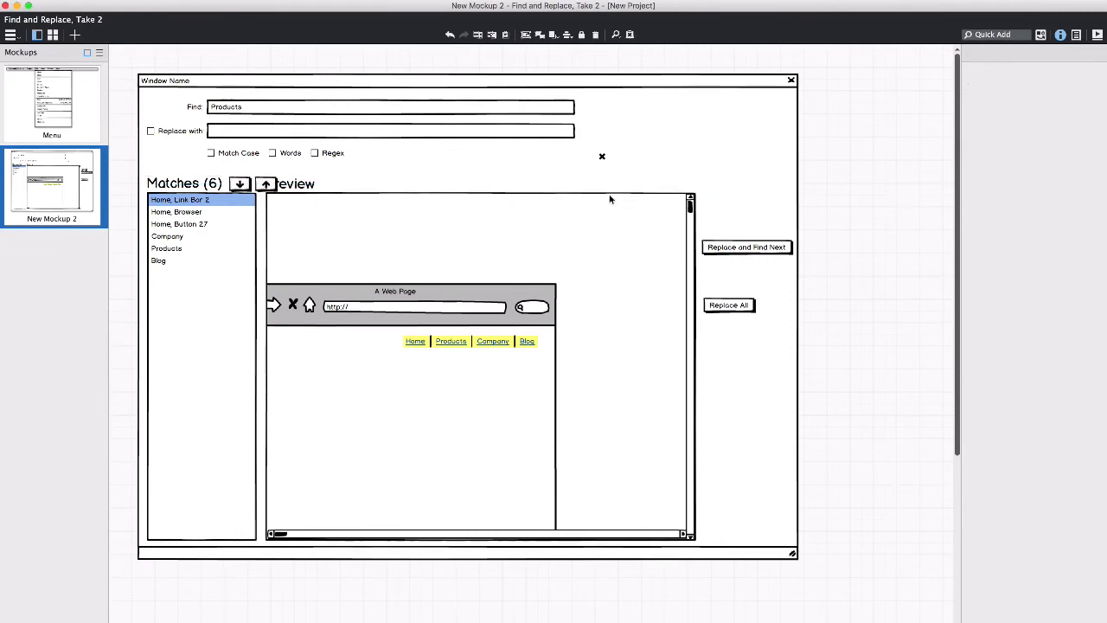
# Group the Preview heading with the preview area's contents and move the group to 343, 228, clear of the arrow buttons.
pyautogui.moveTo(705, 174); pyautogui.dragTo(262, 542)
pyautogui.press('super+g')
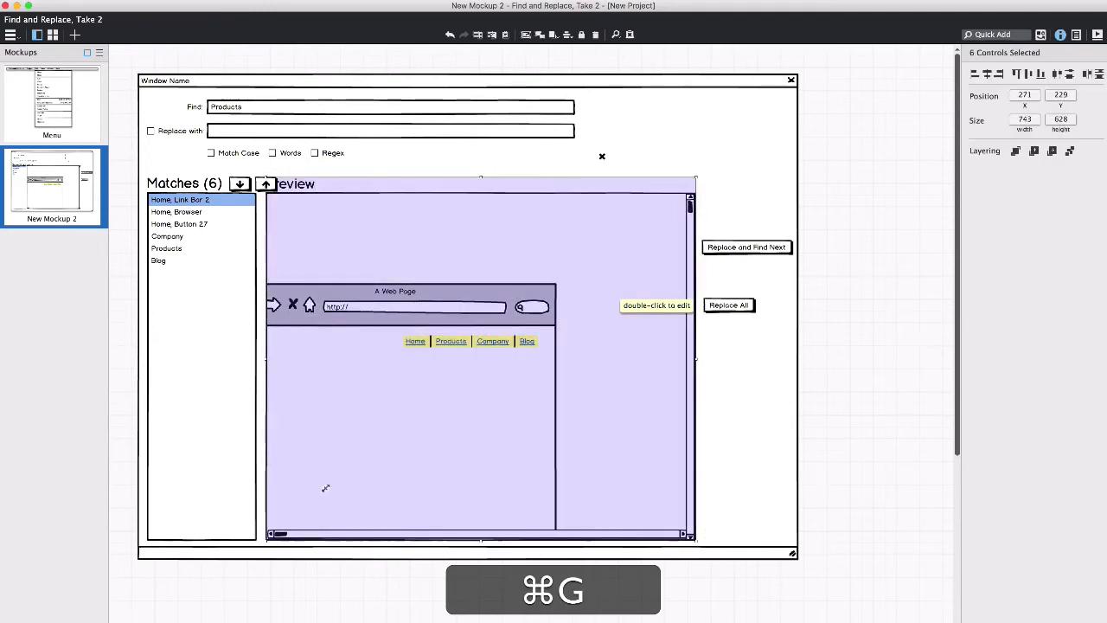
pyautogui.moveTo(433, 322); pyautogui.dragTo(473, 323)
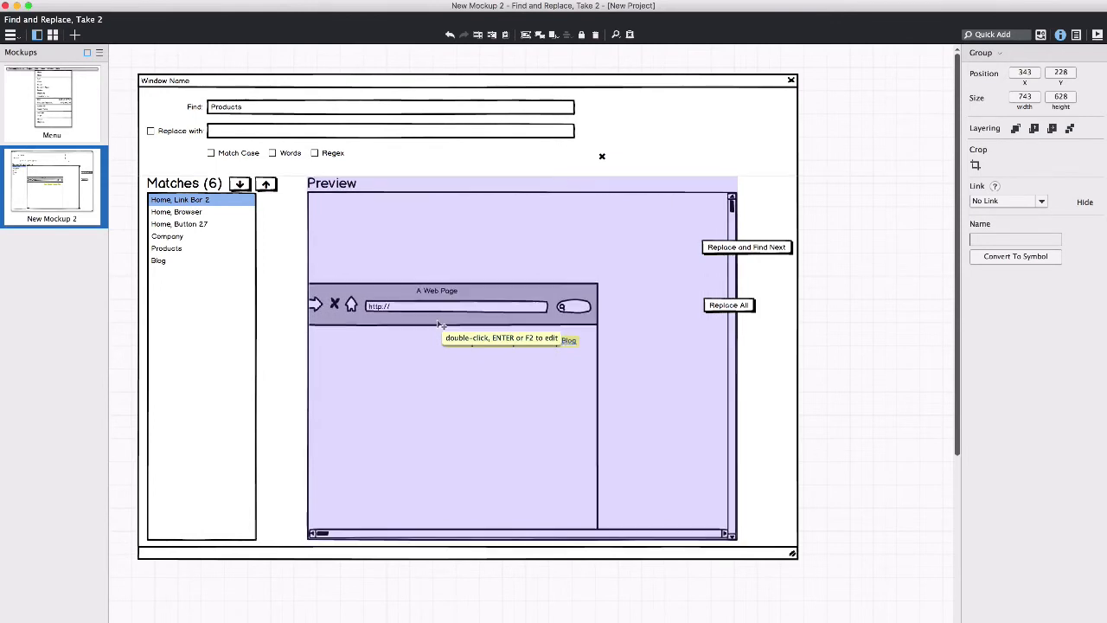
# Widen the matches list to 235 so that it extends under the arrow buttons.
pyautogui.click(264, 260)
pyautogui.click(252, 285)
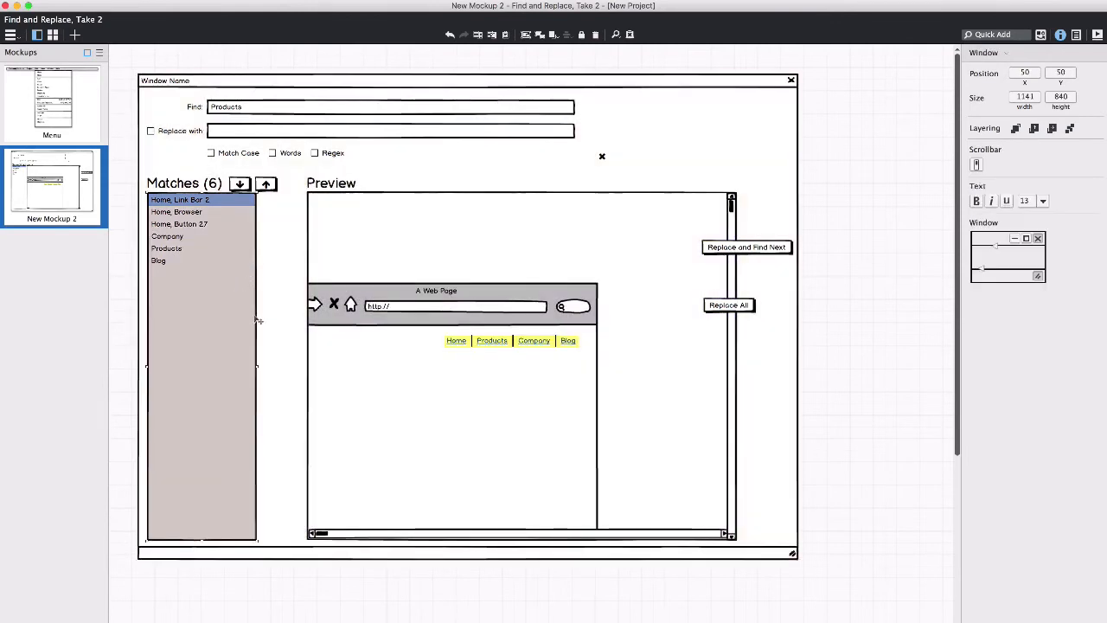
pyautogui.moveTo(255, 328); pyautogui.dragTo(283, 328)
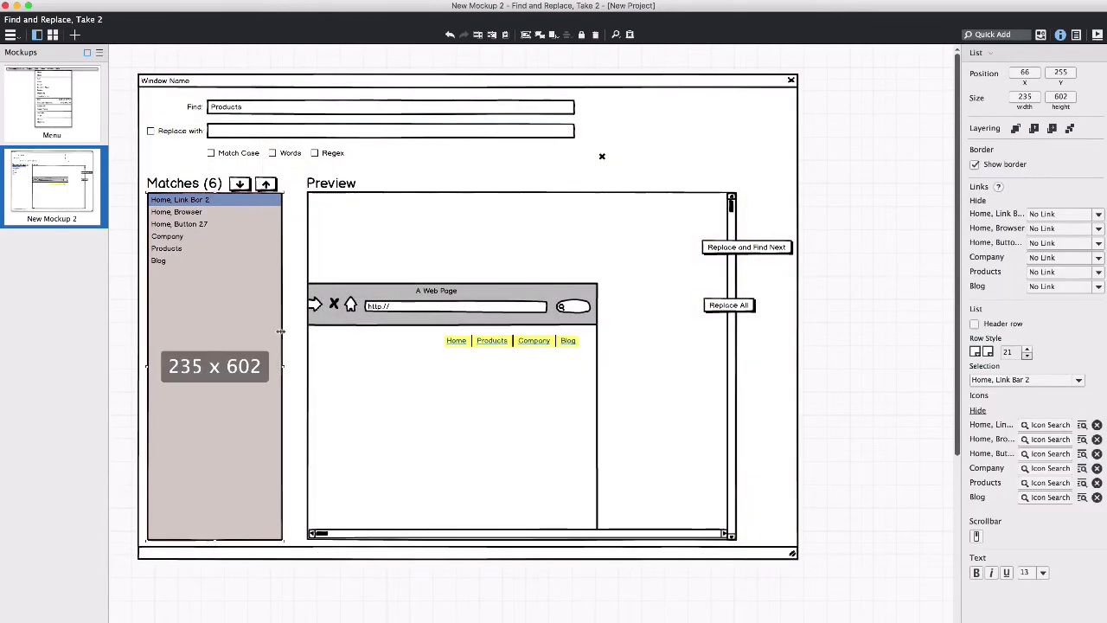
# Nudge the two arrow buttons beside the Matches heading up to Y 227.
pyautogui.click(266, 184)
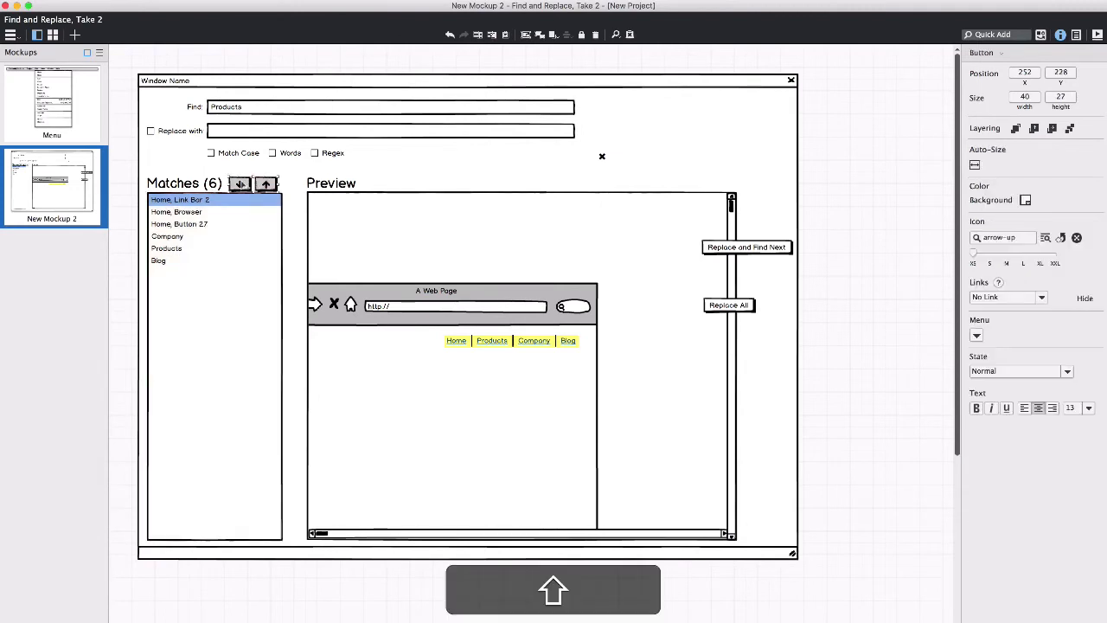
pyautogui.keyDown('shift'); pyautogui.click(241, 185); pyautogui.keyUp('shift')
pyautogui.click(193, 200)
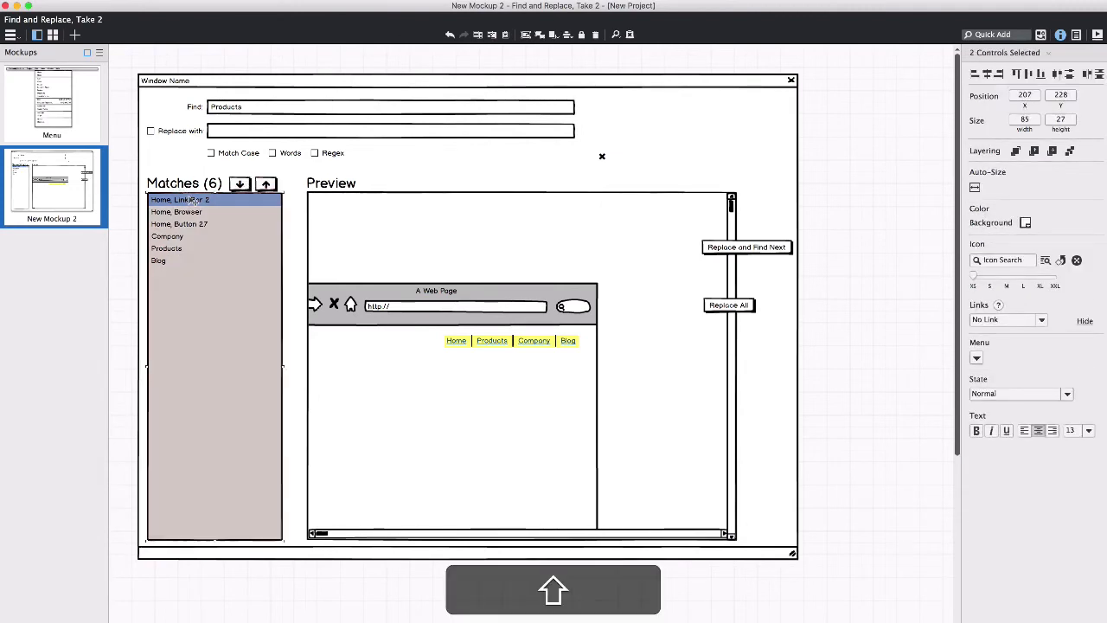
pyautogui.click(245, 186)
pyautogui.keyDown('shift'); pyautogui.click(264, 185); pyautogui.keyUp('shift')
pyautogui.press('Up')
pyautogui.press('Up')
pyautogui.press('Up')
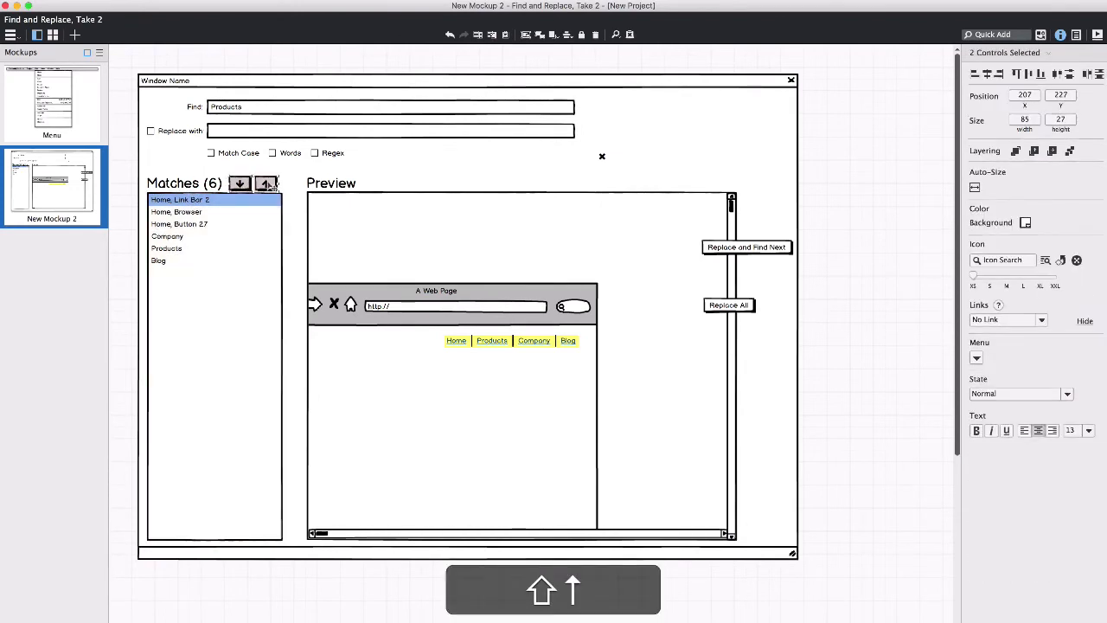
# Nudge the Matches (6) heading up to Y 225, in line with the arrow buttons.
pyautogui.click(215, 186)
pyautogui.press('Up')
pyautogui.press('Up')
pyautogui.press('Up')
pyautogui.press('Up')
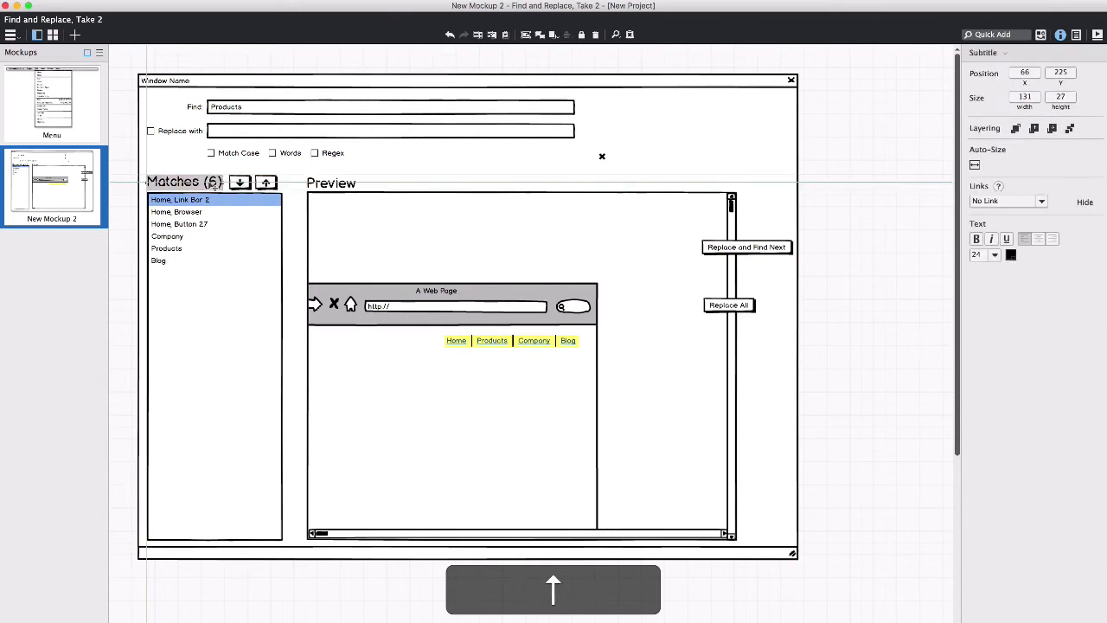
# Shorten the matches list to a height of 570 and remove the window's bottom bar.
pyautogui.click(220, 437)
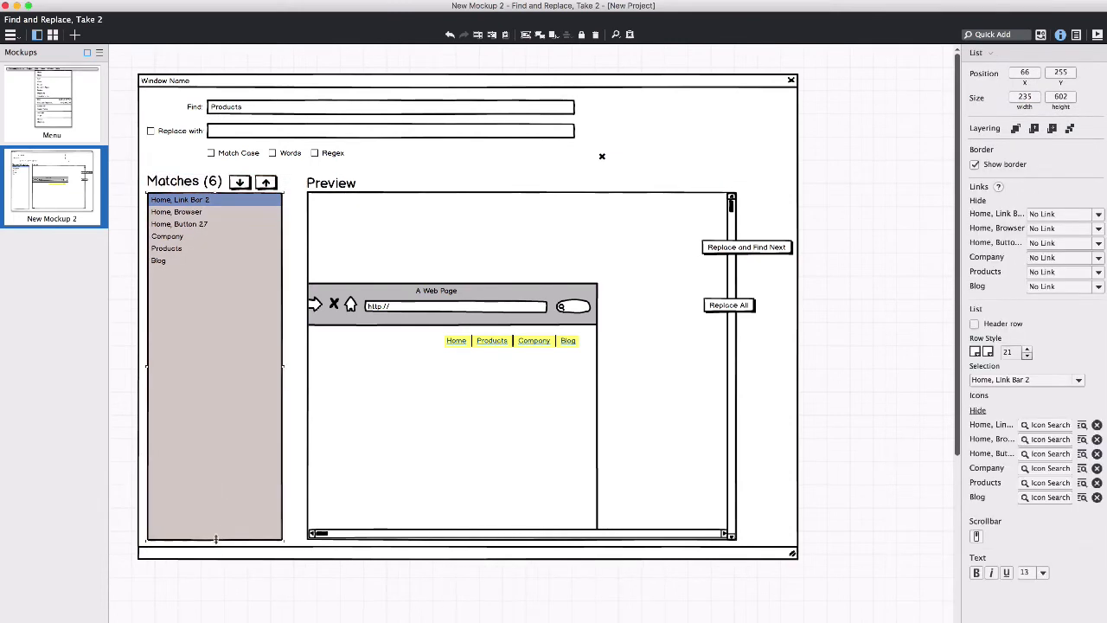
pyautogui.moveTo(216, 539); pyautogui.dragTo(216, 520)
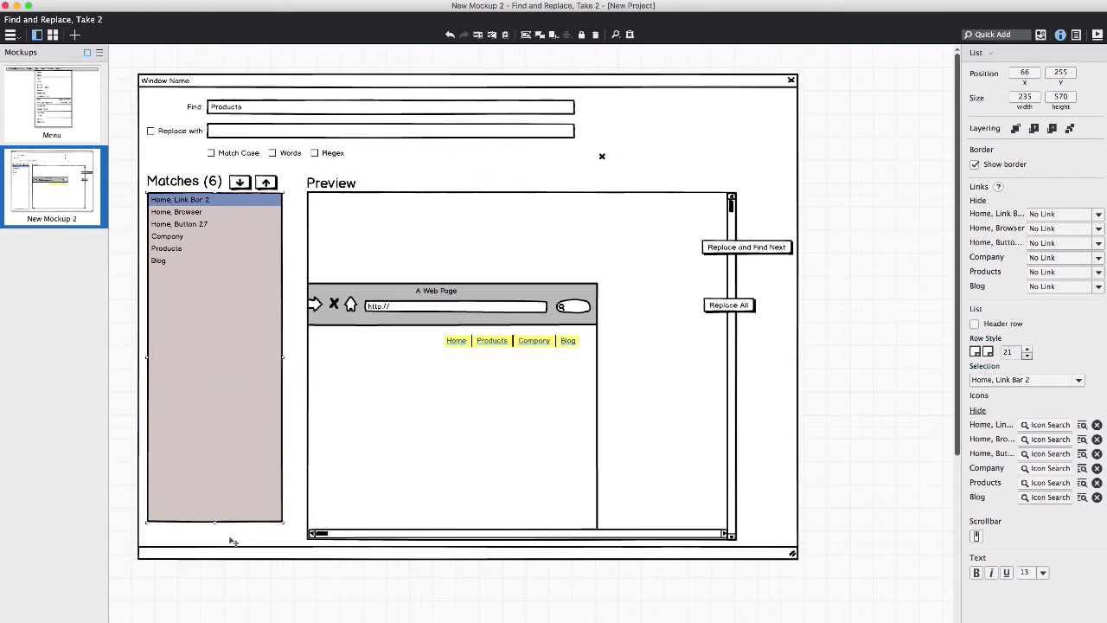
pyautogui.click(232, 539)
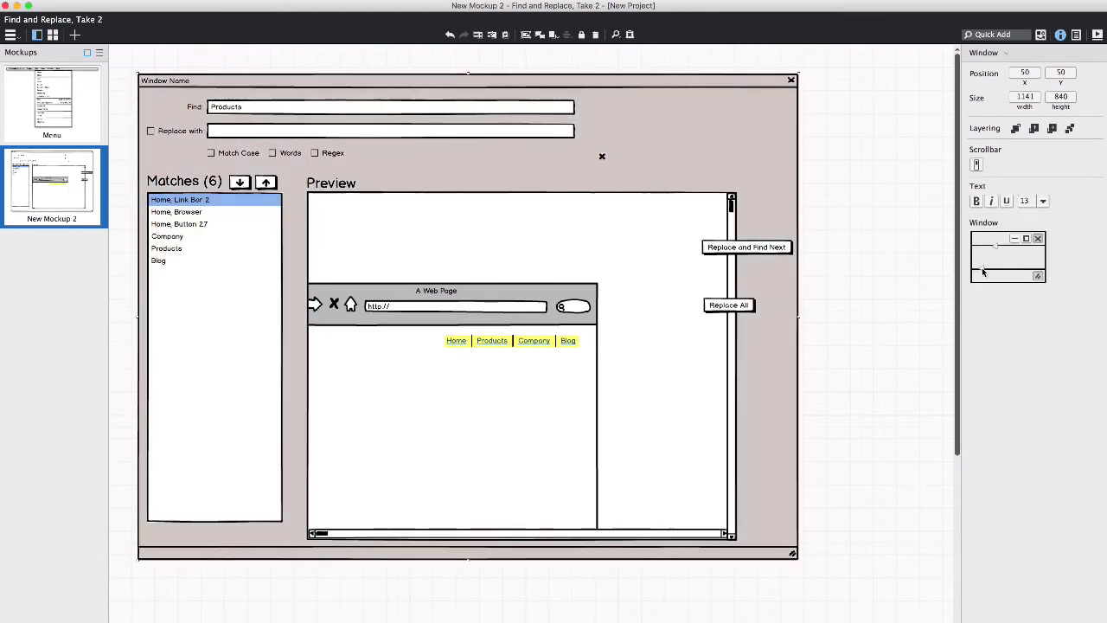
pyautogui.moveTo(983, 270); pyautogui.dragTo(983, 313)
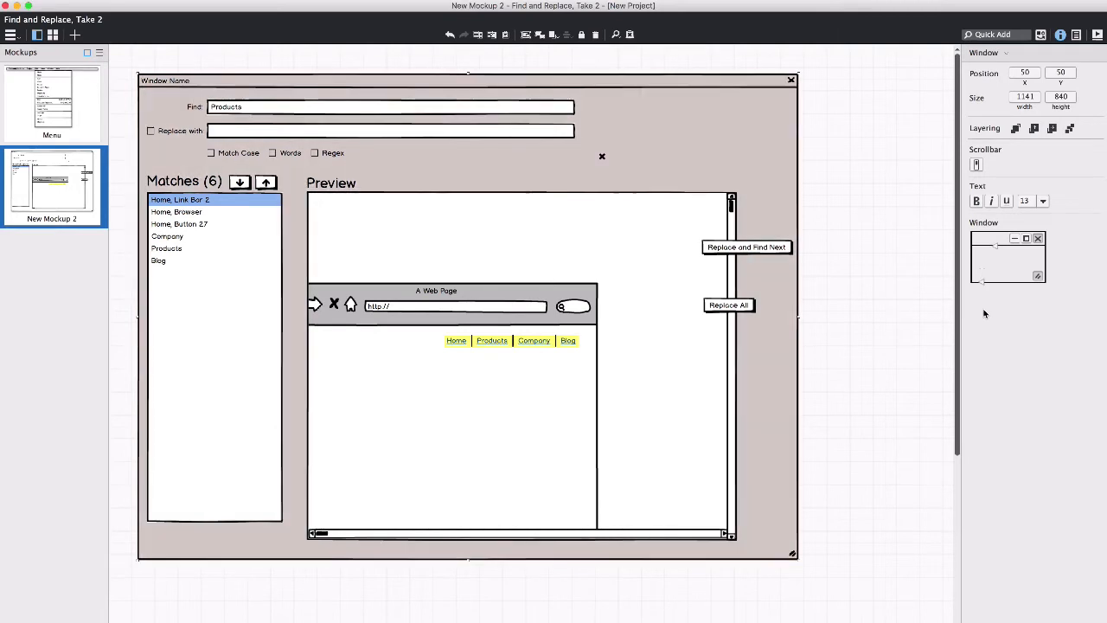
pyautogui.click(901, 331)
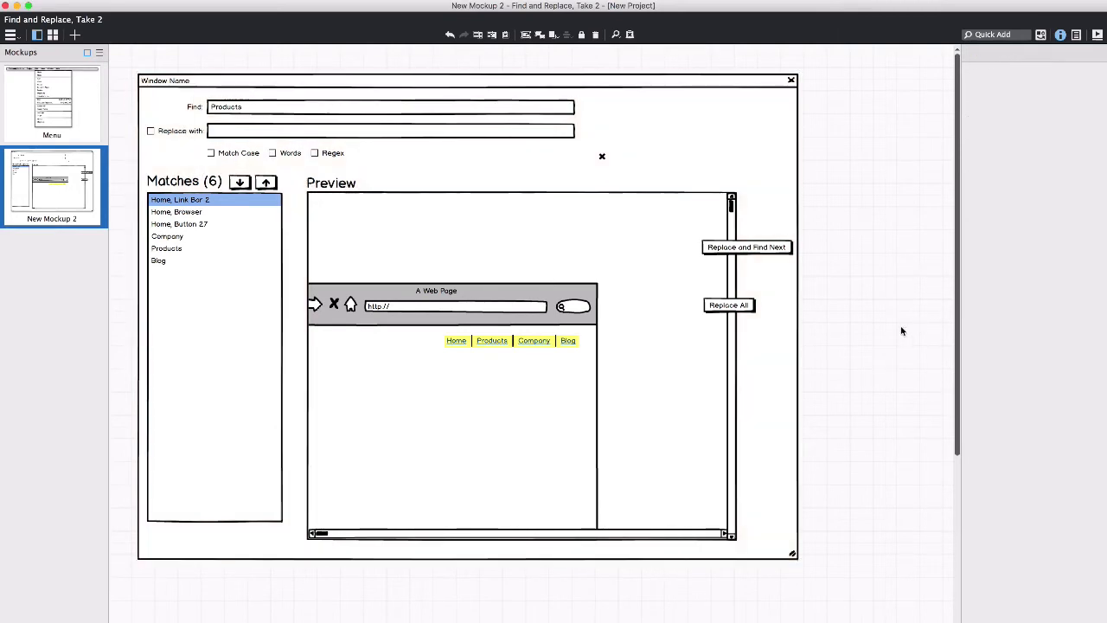
# Move the Replace and Find Next button beneath the matches list's left end at X 66, Y 827, and relabel it Replace.
pyautogui.click(746, 247)
pyautogui.moveTo(412, 434); pyautogui.dragTo(192, 536)
pyautogui.press('Return')
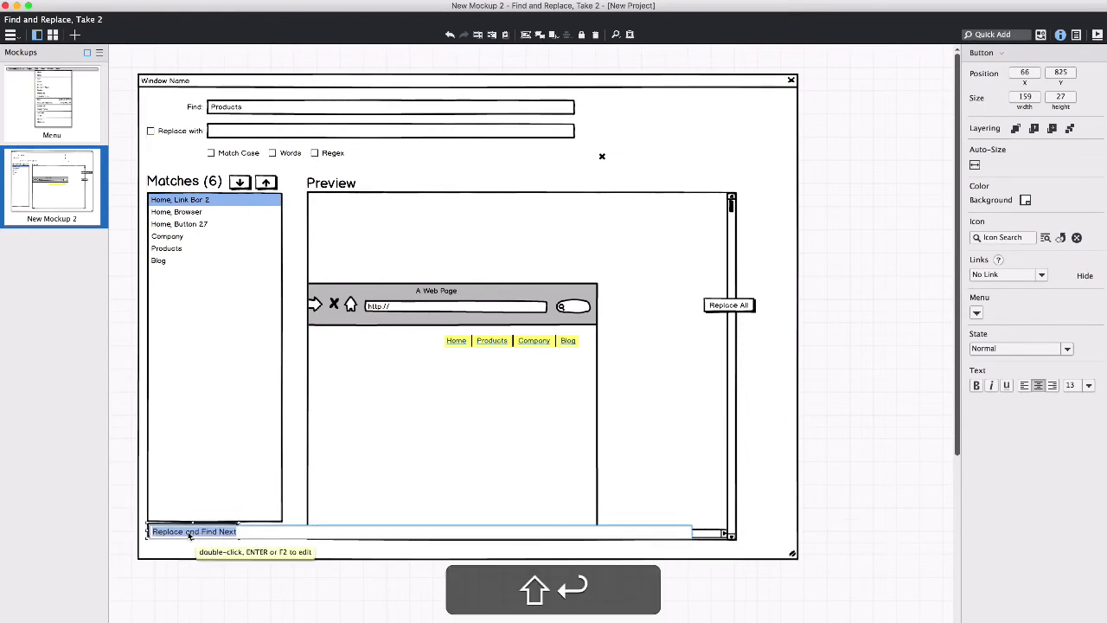
pyautogui.write('Replace')
pyautogui.click(192, 577)
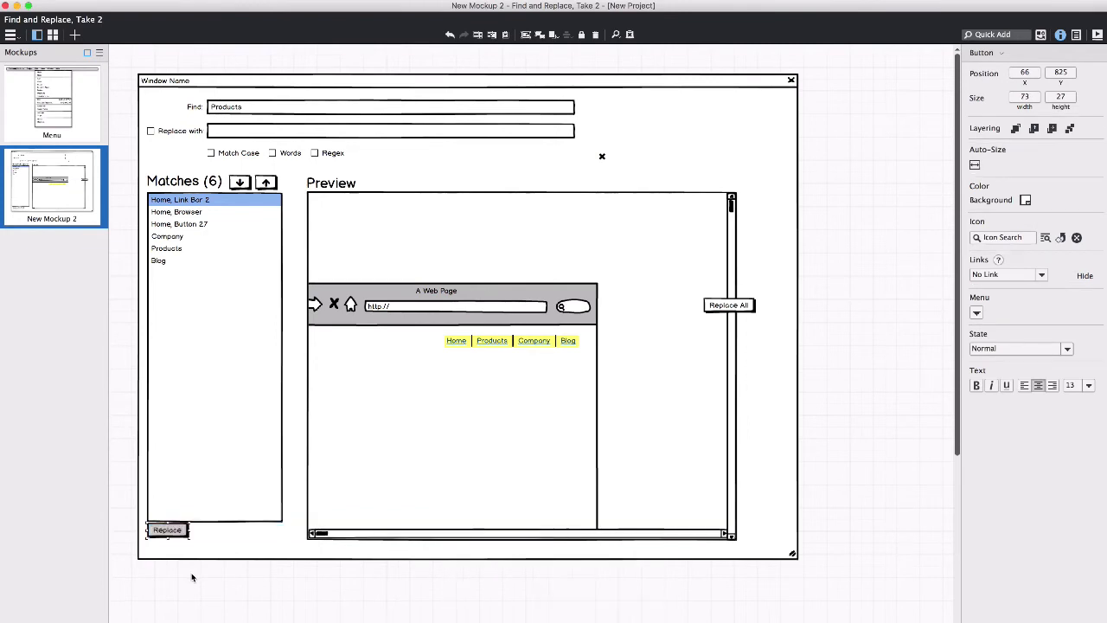
pyautogui.press('Down')
pyautogui.press('Down')
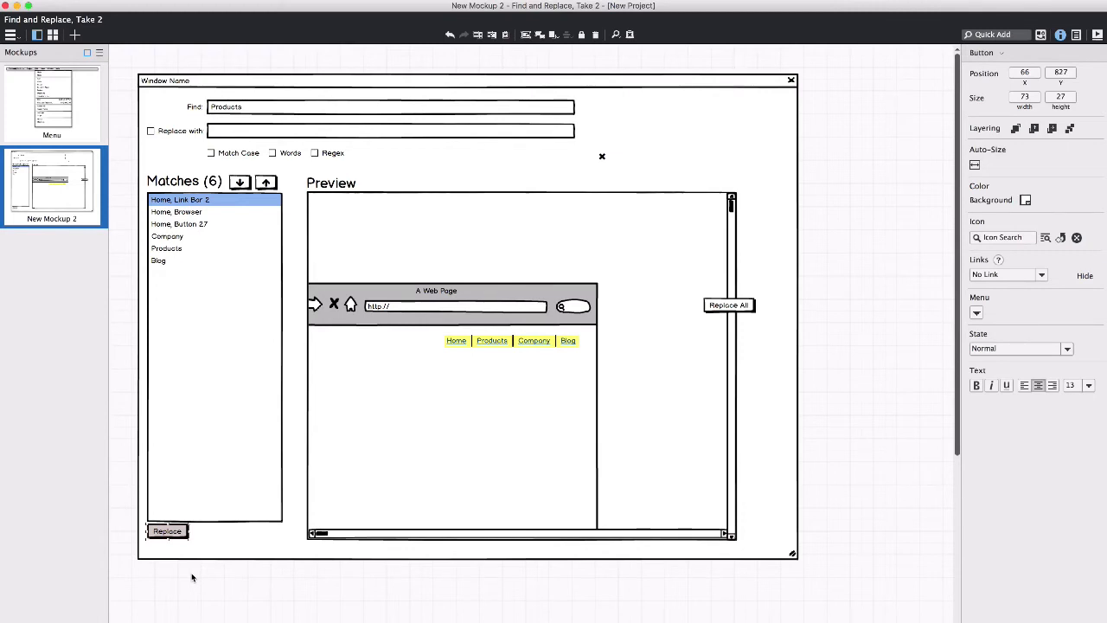
# Move the Replace All button beneath the matches list's right end at X 208, Y 827, level with the Replace button.
pyautogui.moveTo(727, 303); pyautogui.dragTo(257, 529)
pyautogui.press('Right')
pyautogui.press('Right')
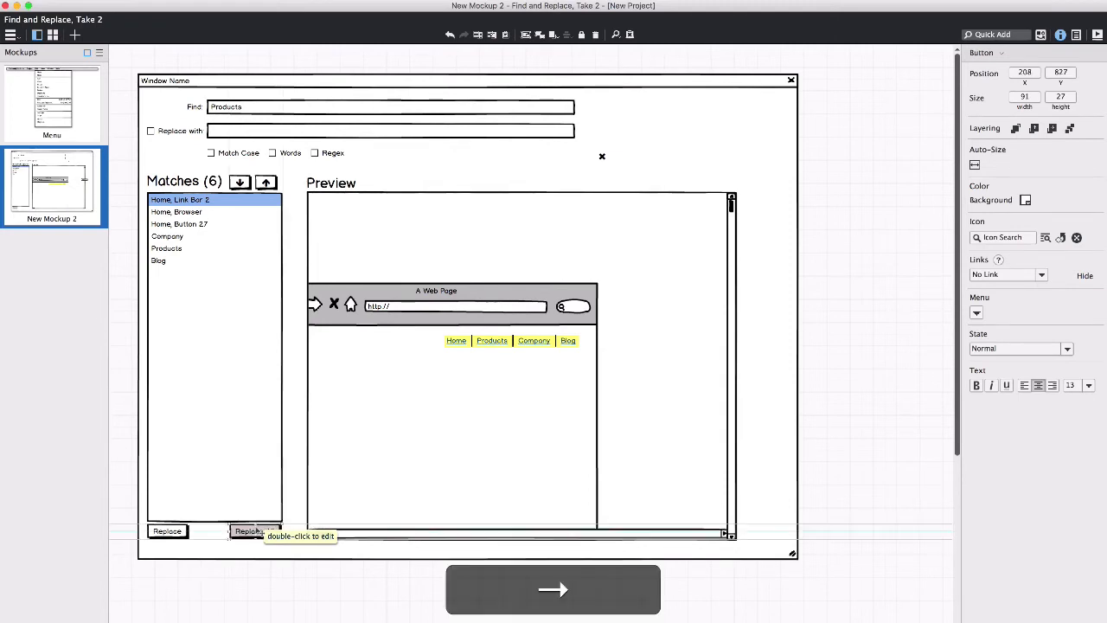
pyautogui.click(241, 615)
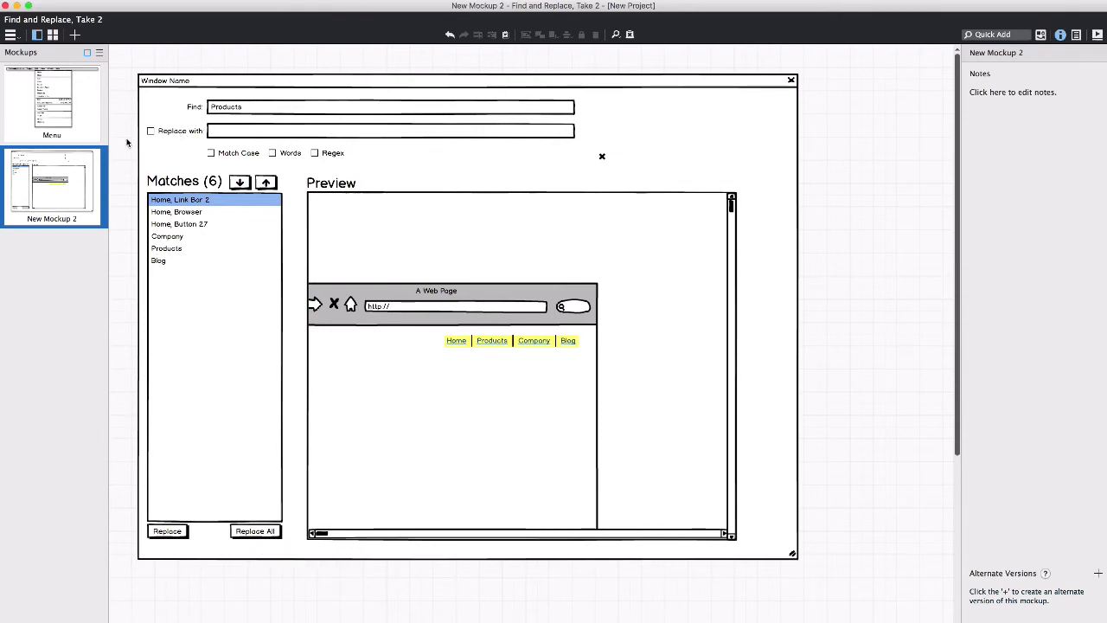
# Delete the stray X icon beside the search option checkboxes.
pyautogui.moveTo(124, 141); pyautogui.dragTo(346, 165)
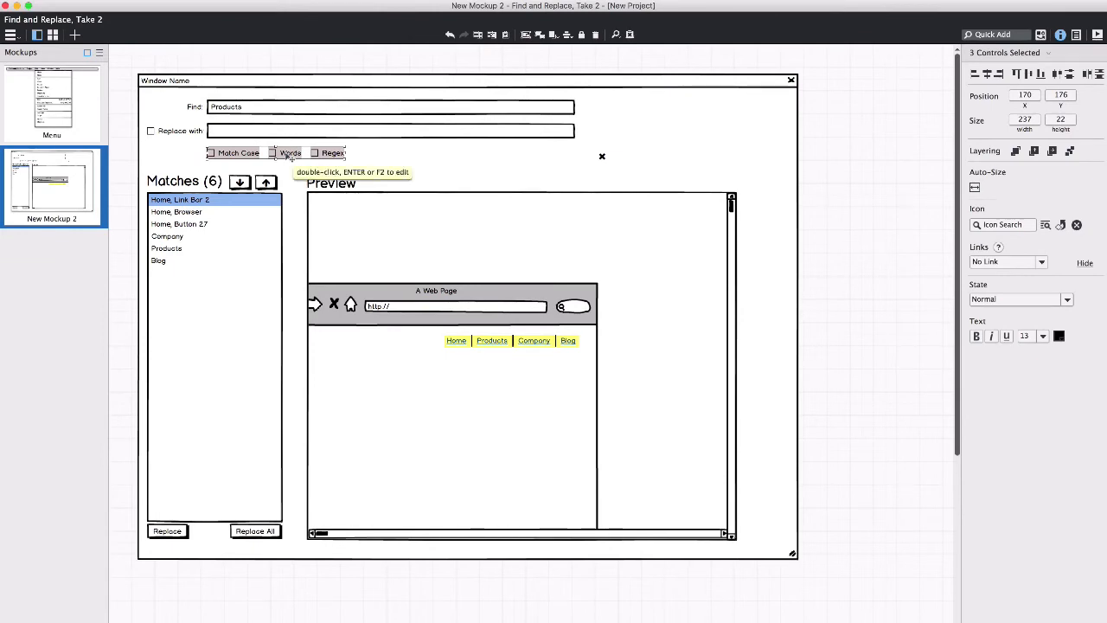
pyautogui.click(602, 157)
pyautogui.press('BackSpace')
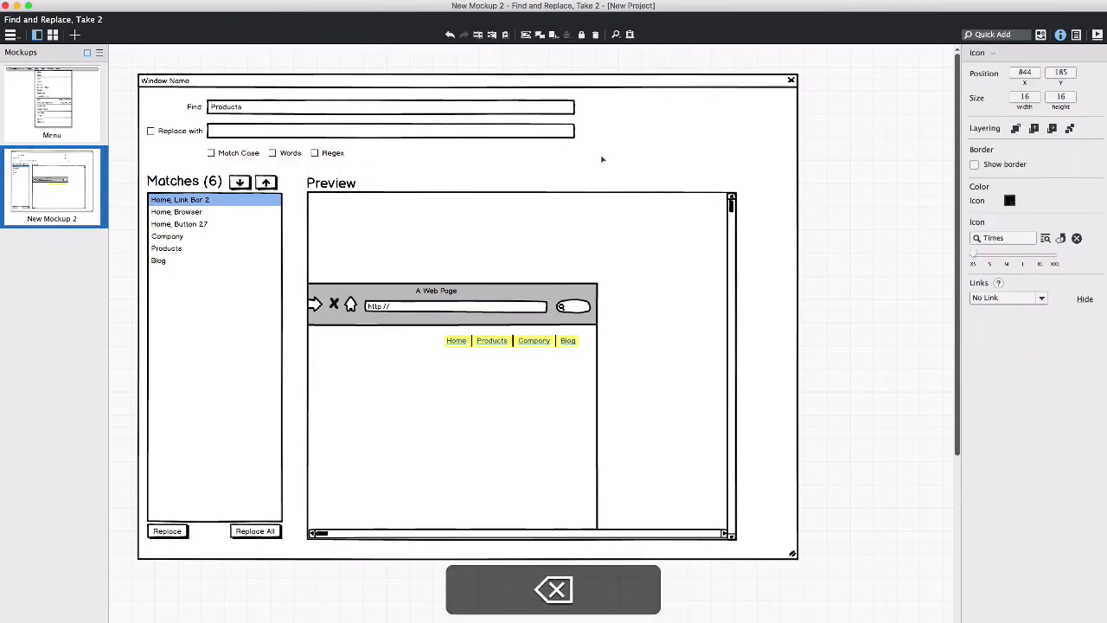
# Change the window's title to Find and Replace.
pyautogui.click(765, 138)
pyautogui.press('Return')
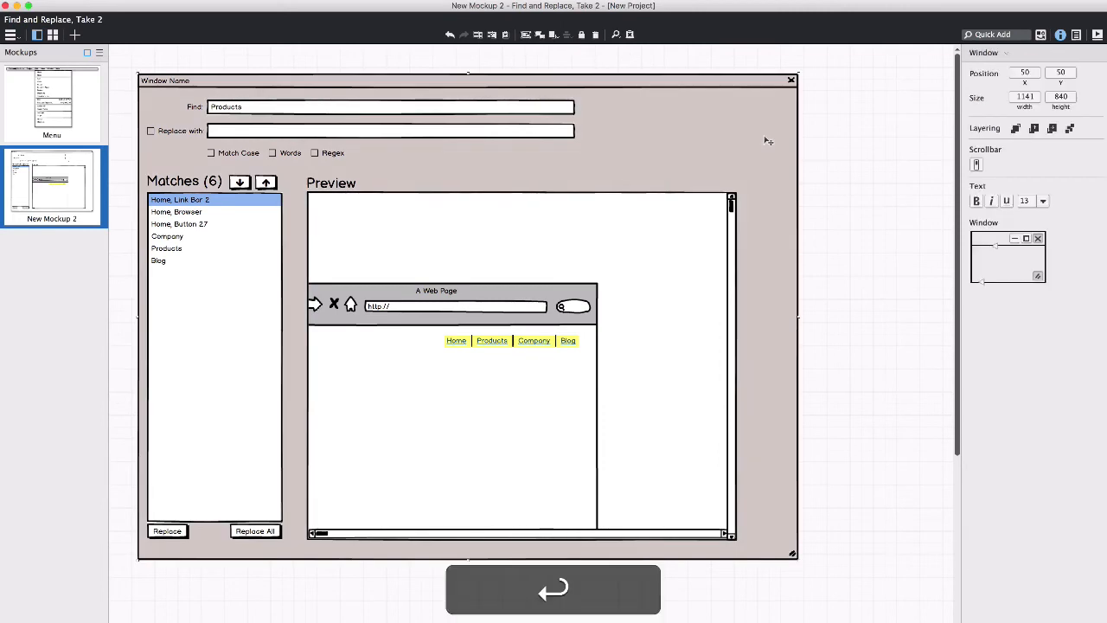
pyautogui.hotkey('shift', 'Return')
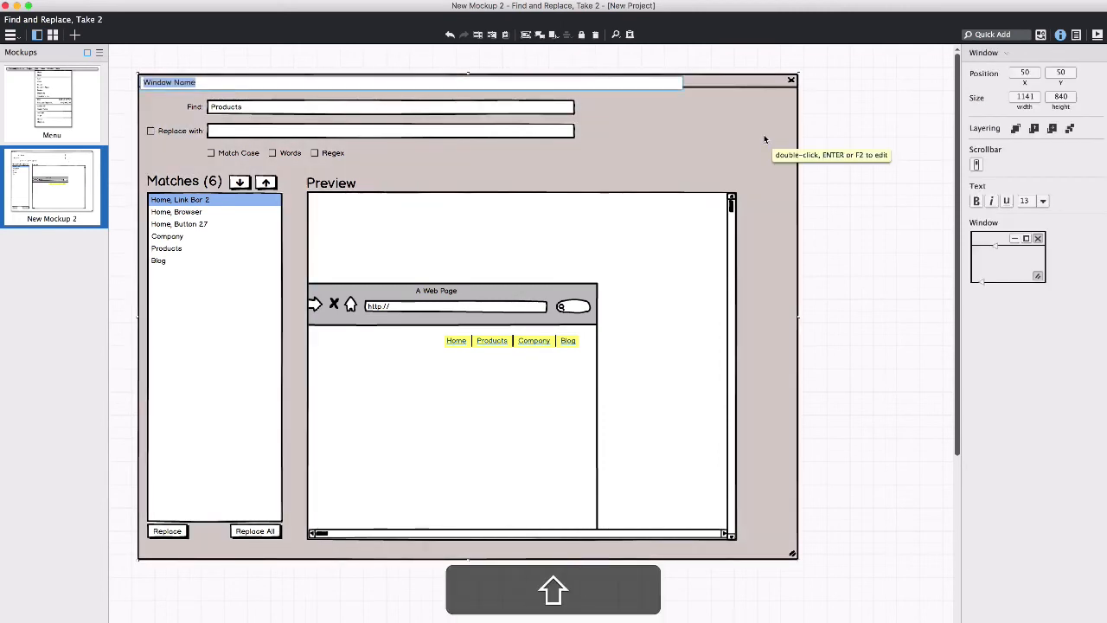
pyautogui.write('Find and Replace')
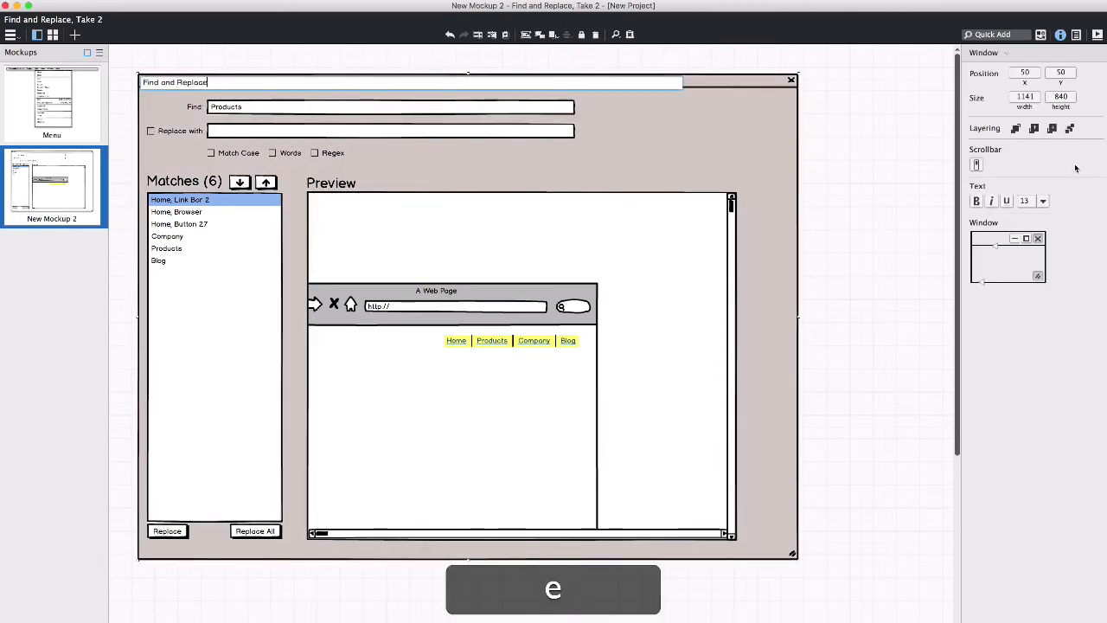
pyautogui.click(884, 192)
pyautogui.click(881, 194)
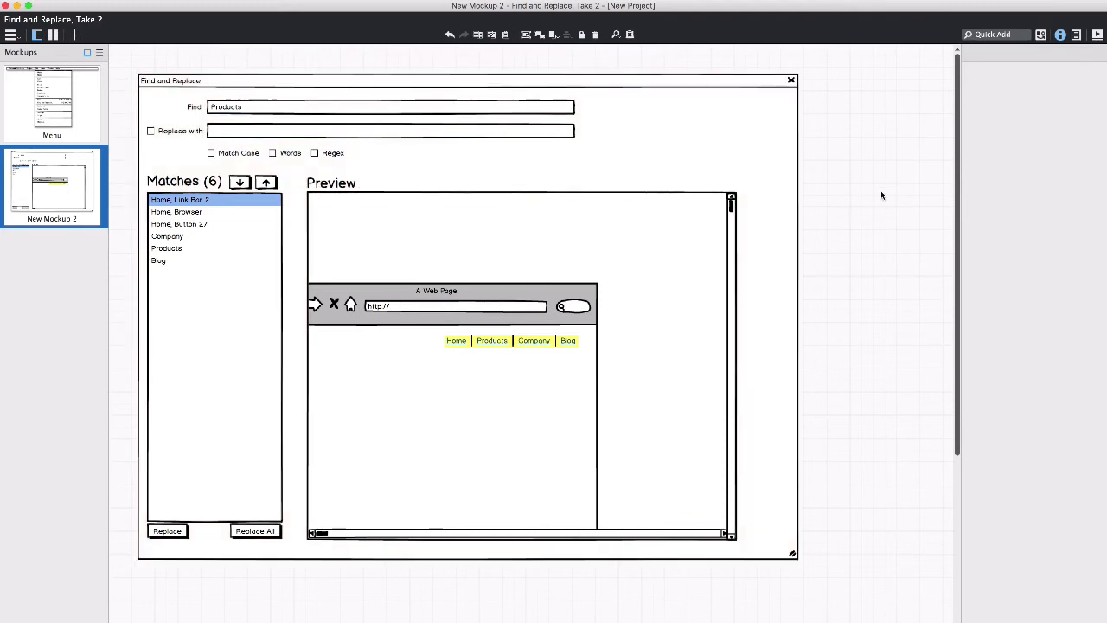
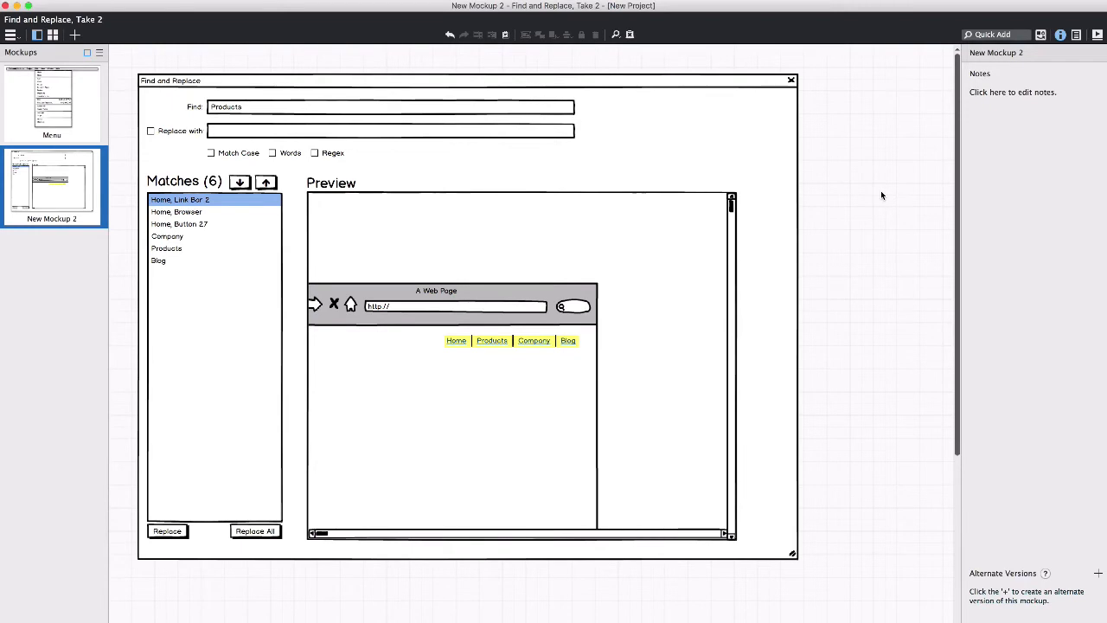
# Duplicate the entire dialog mockup and place the copy beside the original at X 1259, Y 50.
pyautogui.press('super+minus')
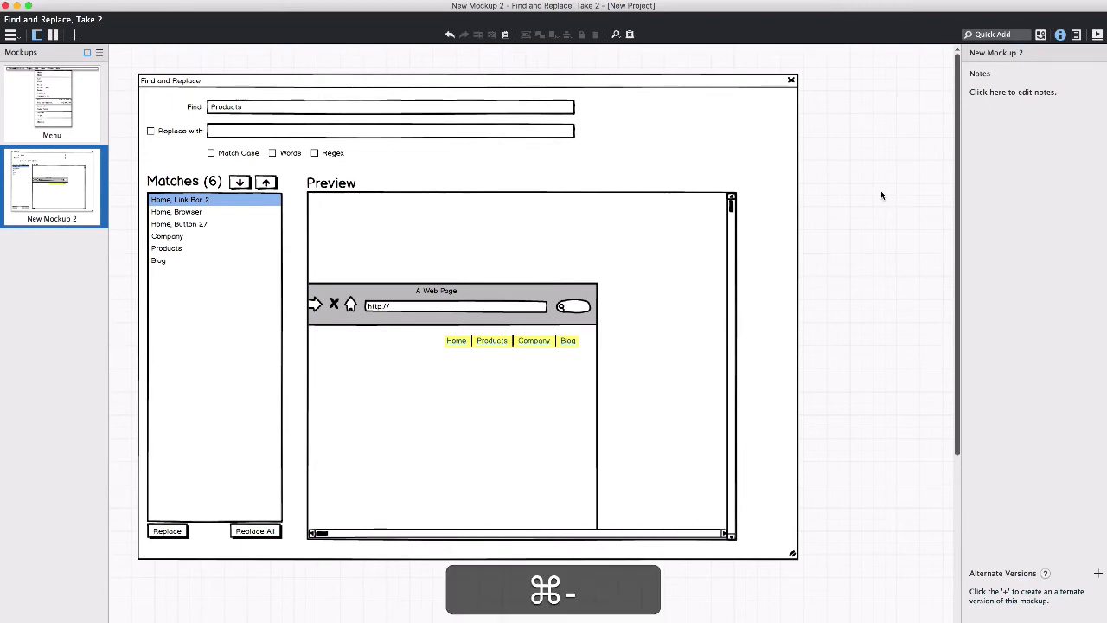
pyautogui.press('super+minus')
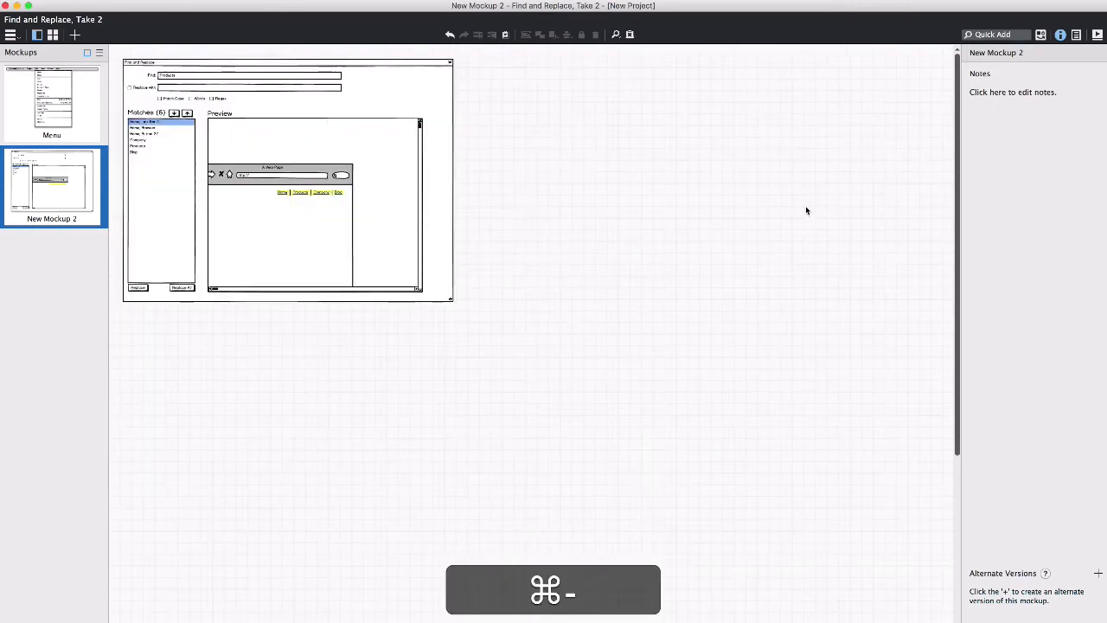
pyautogui.press('super+a')
pyautogui.press('super+d')
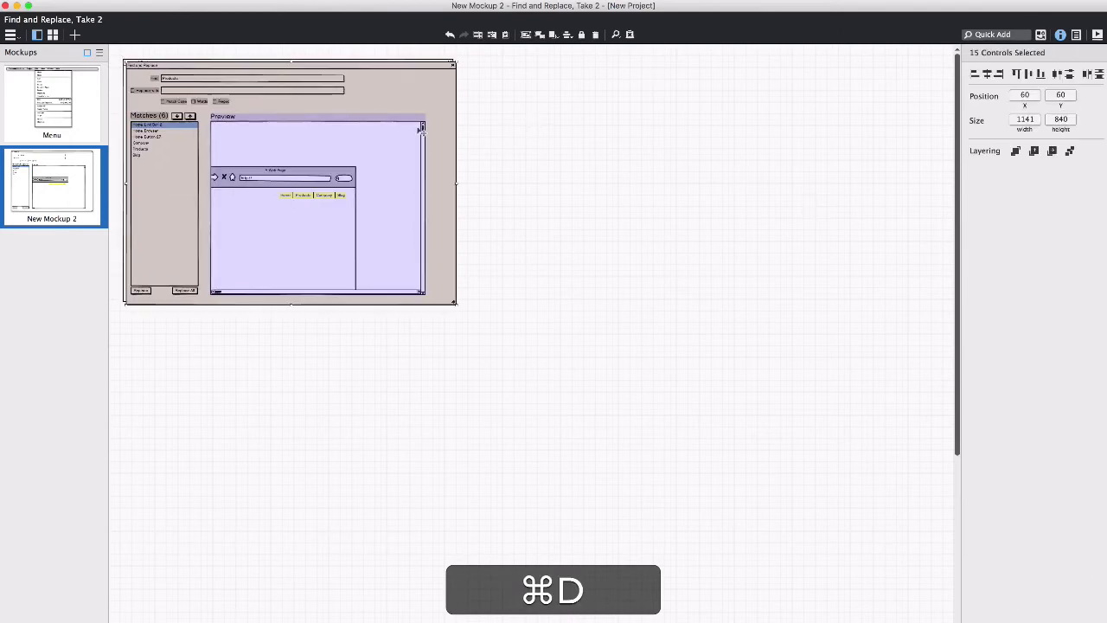
pyautogui.moveTo(408, 131); pyautogui.dragTo(754, 126)
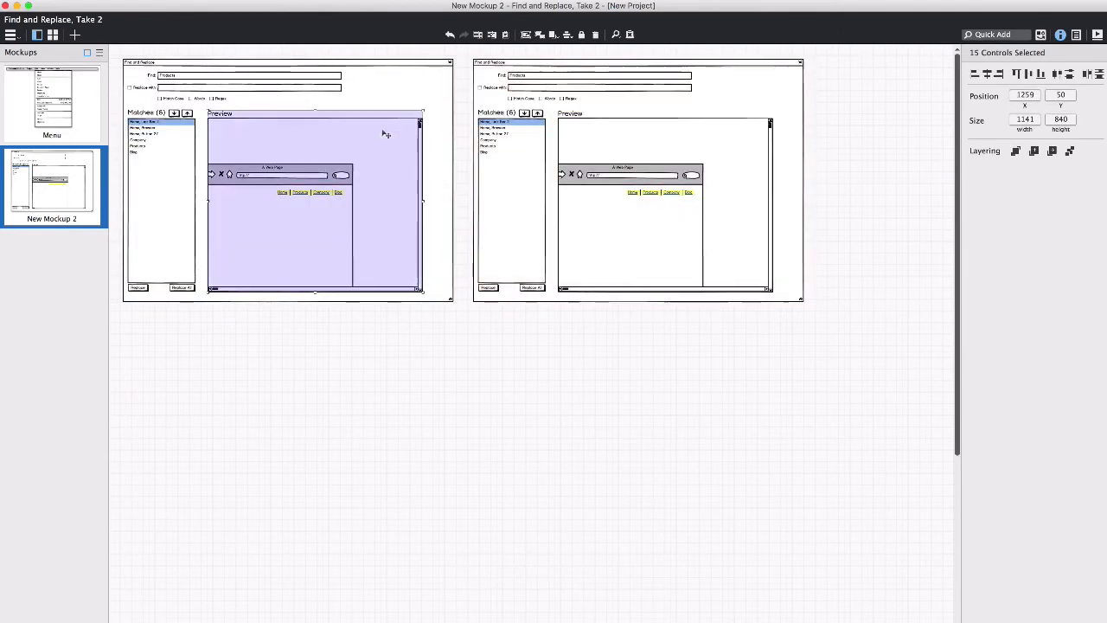
# Delete the Replace with text field and its checkbox from the original dialog.
pyautogui.click(385, 134)
pyautogui.click(208, 88)
pyautogui.press('BackSpace')
pyautogui.click(141, 87)
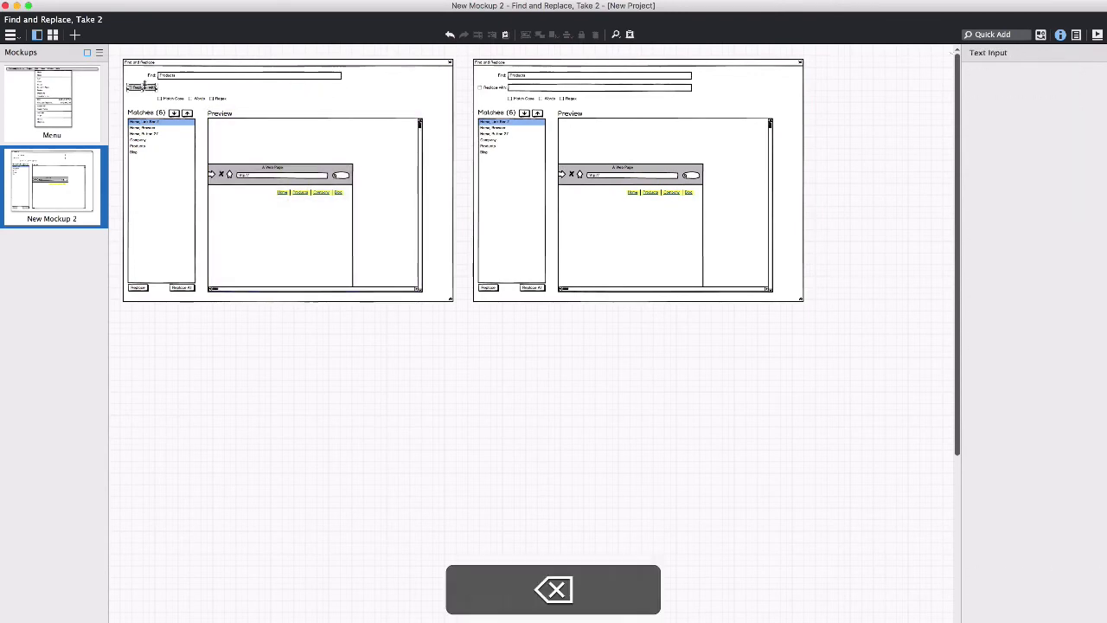
pyautogui.press('BackSpace')
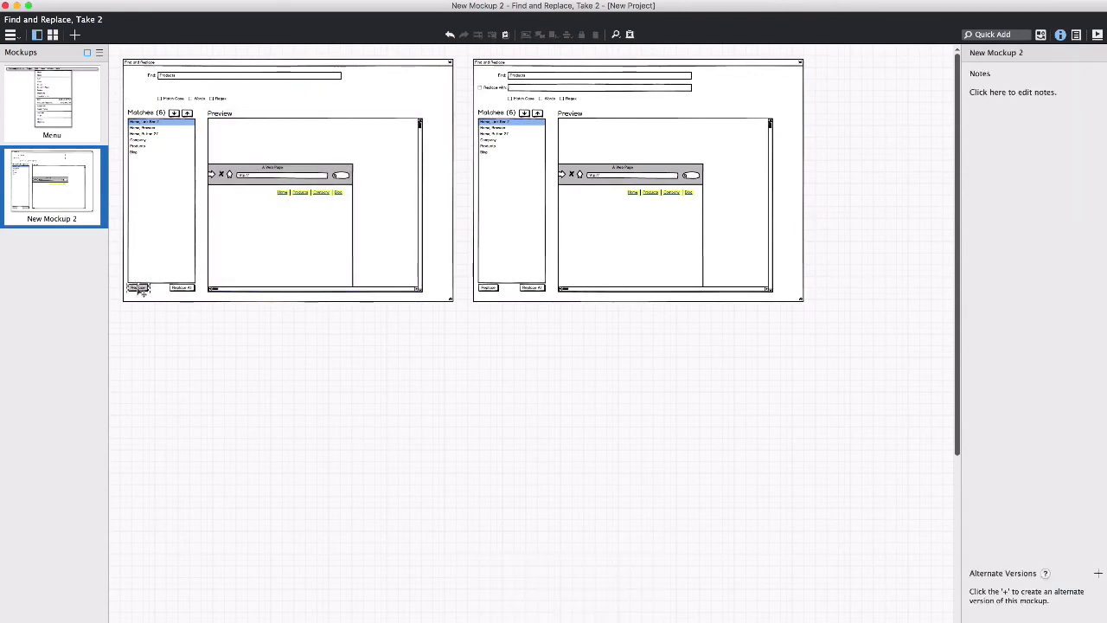
# Delete the original dialog's Replace and Replace All buttons and extend its matches list to a height of 593.
pyautogui.press('BackSpace')
pyautogui.click(173, 291)
pyautogui.press('BackSpace')
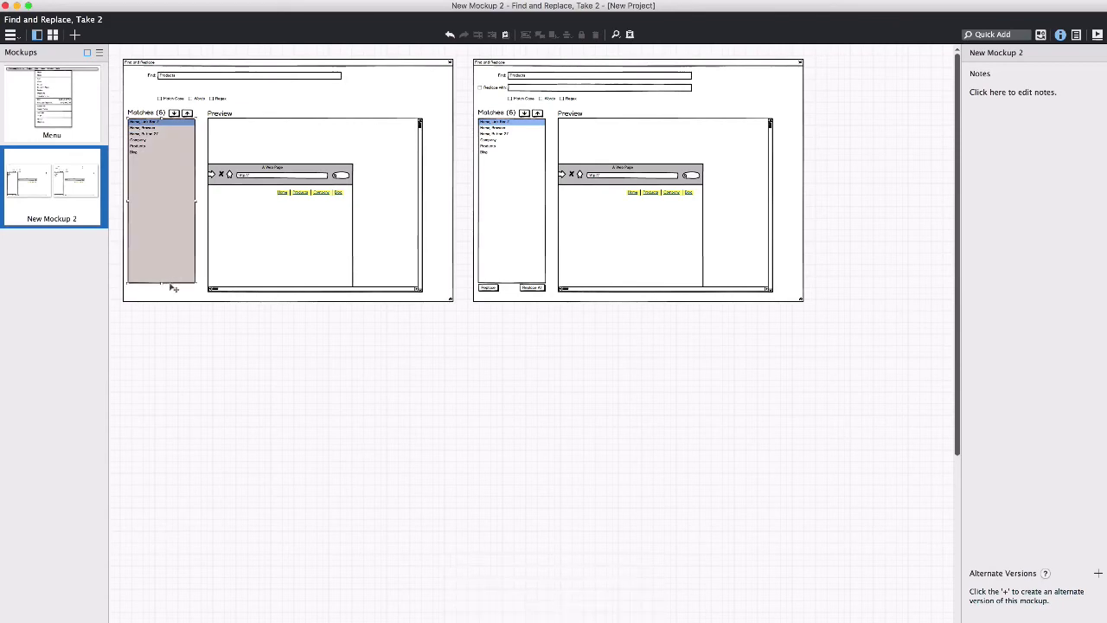
pyautogui.click(168, 286)
pyautogui.moveTo(162, 284); pyautogui.dragTo(163, 291)
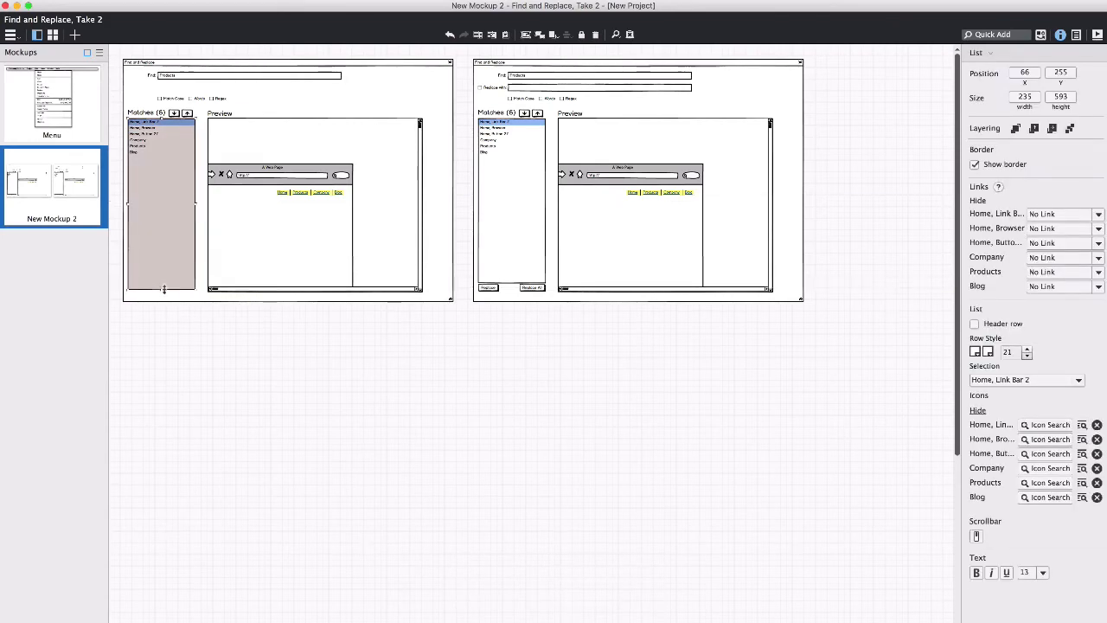
# Create a Go Edit button, 104 wide without an icon, above the preview's upper-right corner from a copy of the up-arrow button.
pyautogui.press('super+equal')
pyautogui.press('super+equal')
pyautogui.press('super+equal')
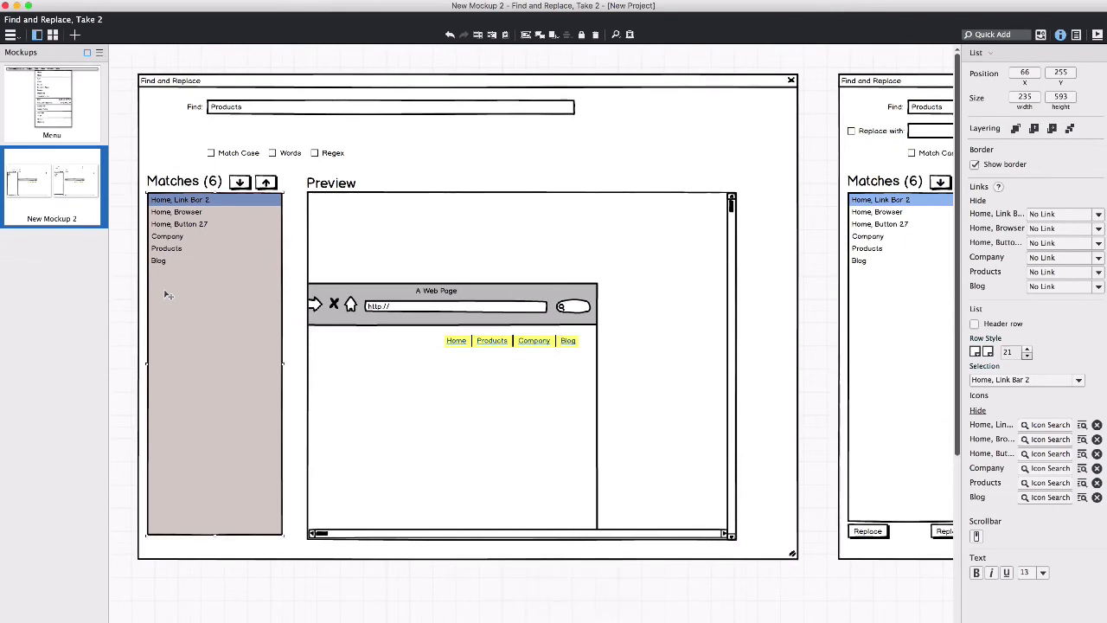
pyautogui.click(266, 182)
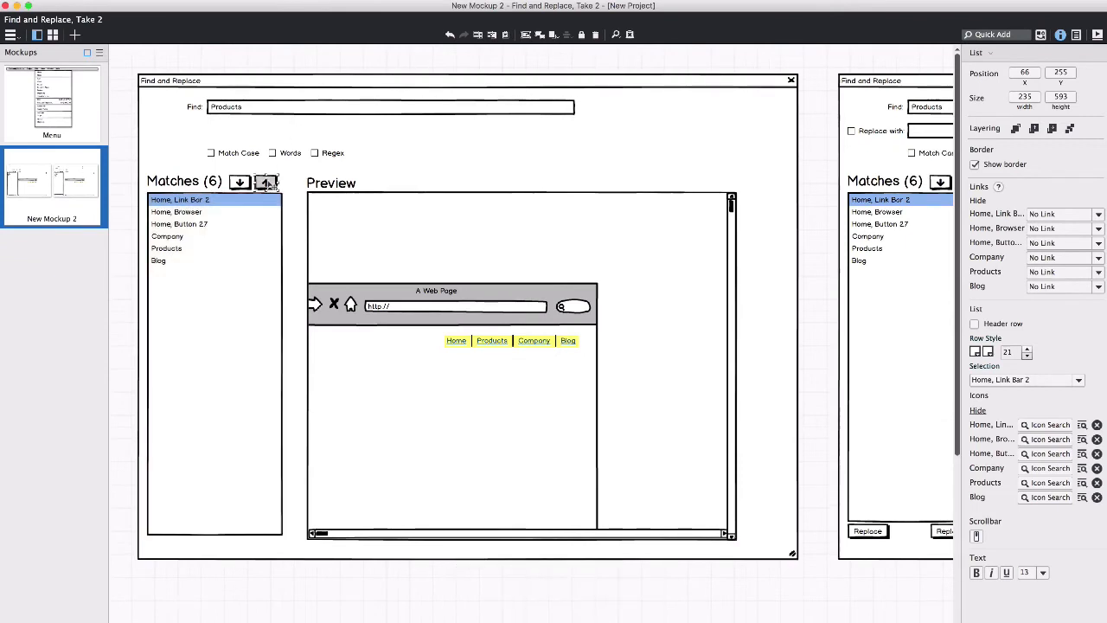
pyautogui.press('super+d')
pyautogui.moveTo(272, 186); pyautogui.dragTo(724, 184)
pyautogui.write('Edit')
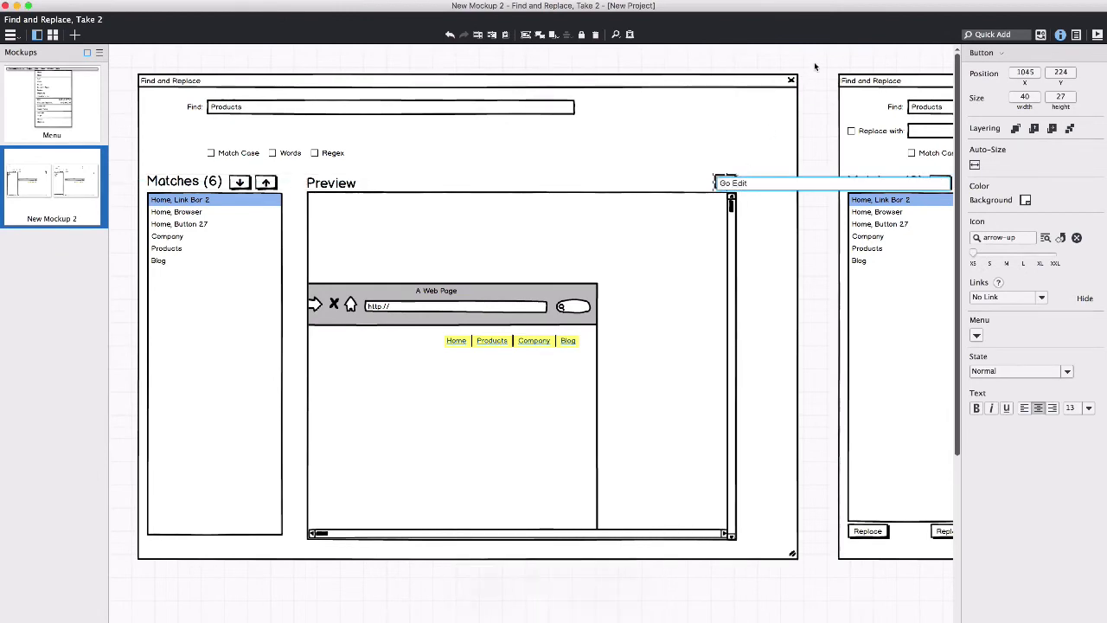
pyautogui.press('Return')
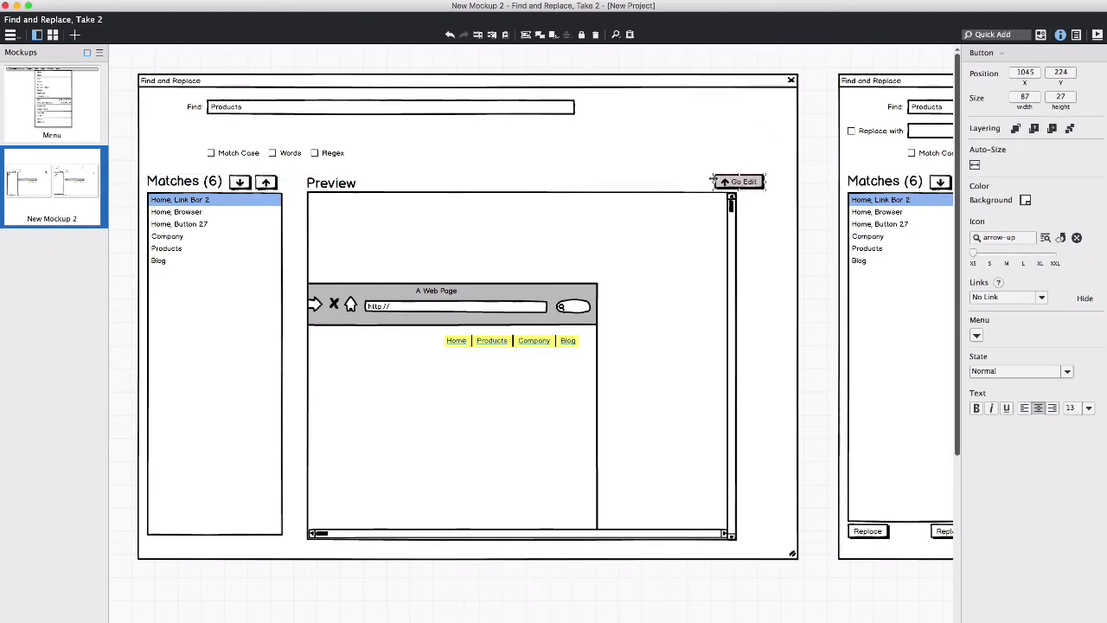
pyautogui.click(1076, 238)
pyautogui.moveTo(731, 187); pyautogui.dragTo(676, 181)
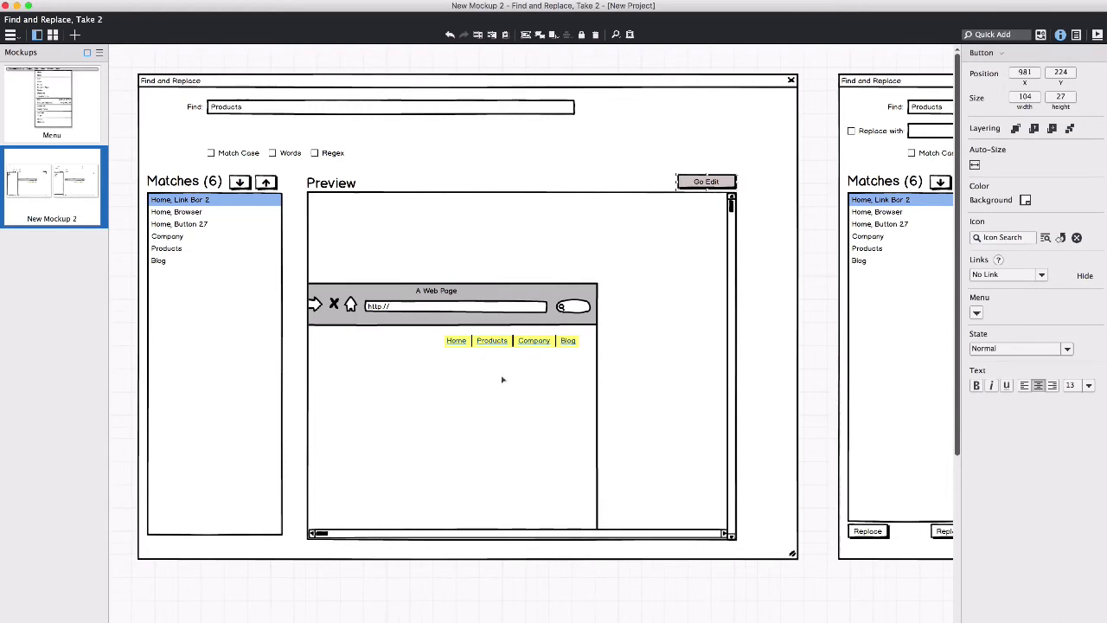
# Resize the original dialog window to 1049 by 904 and add a bottom bar below the preview.
pyautogui.click(762, 422)
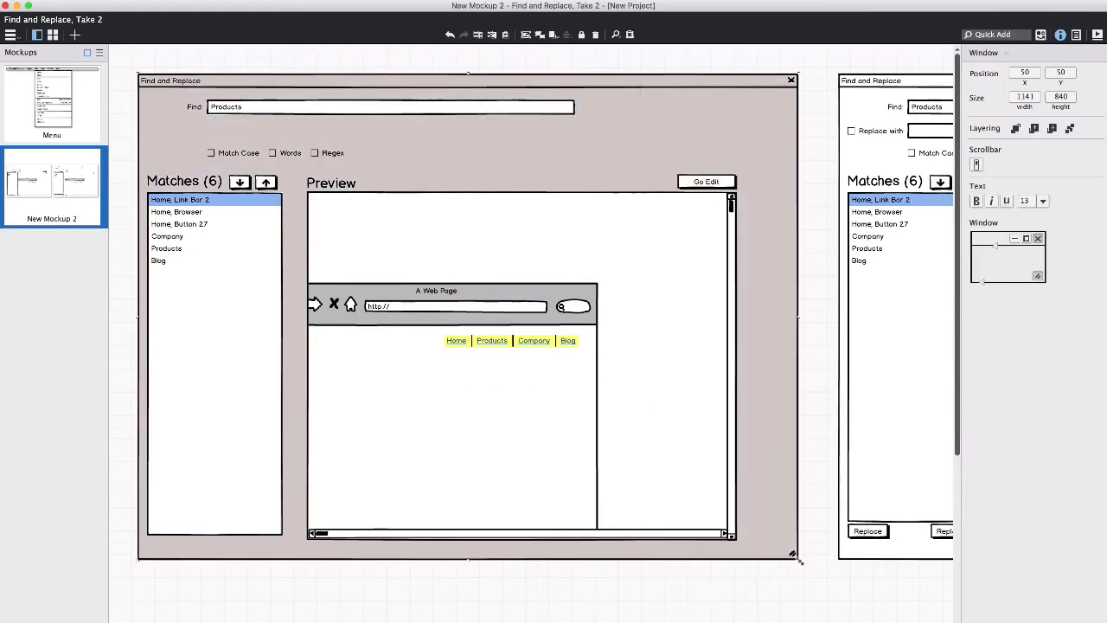
pyautogui.moveTo(797, 560); pyautogui.dragTo(745, 597)
pyautogui.moveTo(981, 281); pyautogui.dragTo(981, 251)
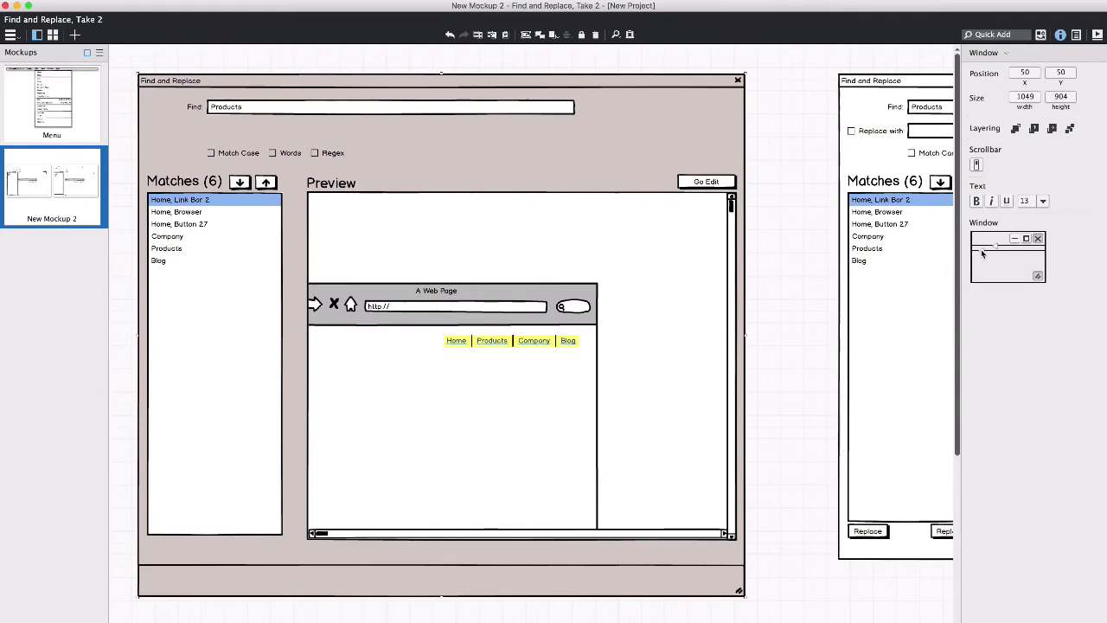
# Move the Go Edit button into the right end of the window's bottom bar, at about X 969, Y 911.
pyautogui.click(798, 326)
pyautogui.press('/')
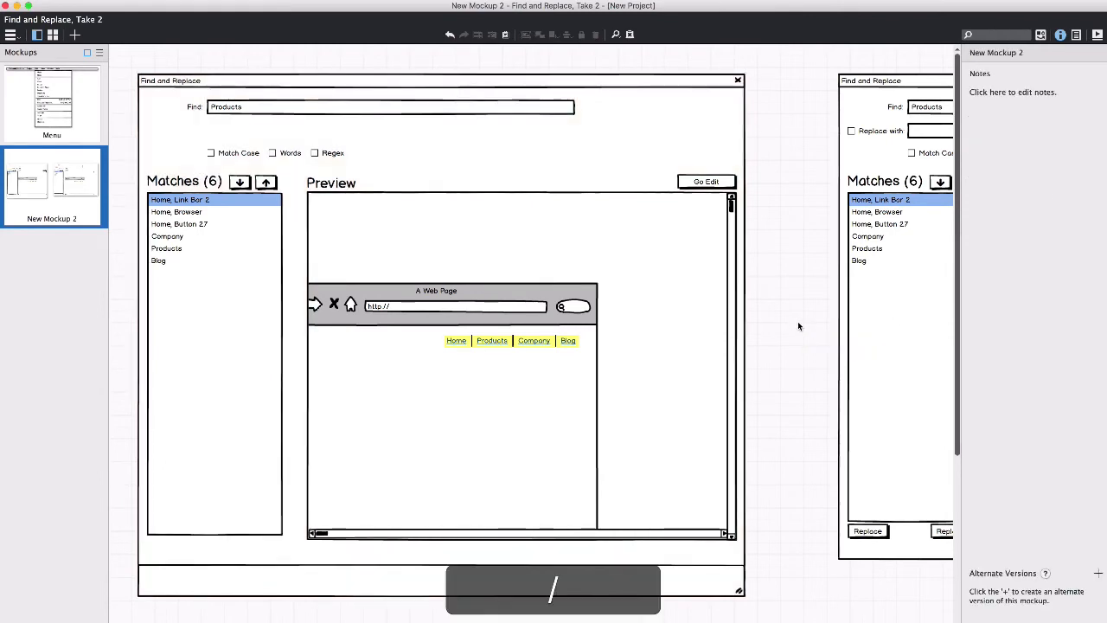
pyautogui.moveTo(699, 183); pyautogui.dragTo(692, 581)
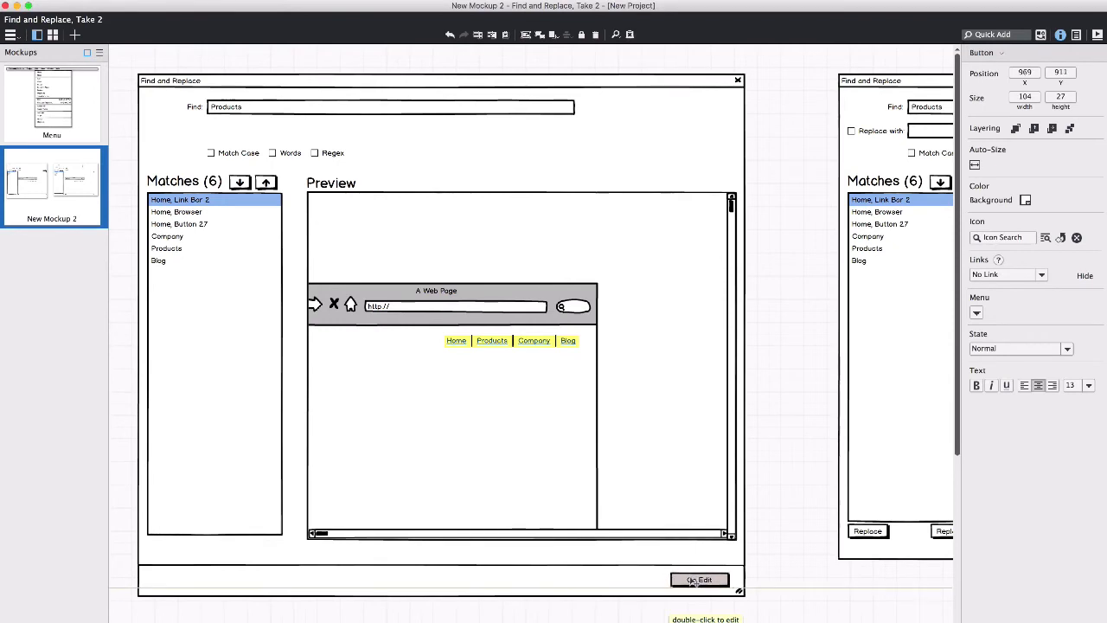
# Relabel the Go Edit button in the window's bottom bar as "Go Edit Current Match".
pyautogui.press('Return')
pyautogui.write('Edit Current Mat')
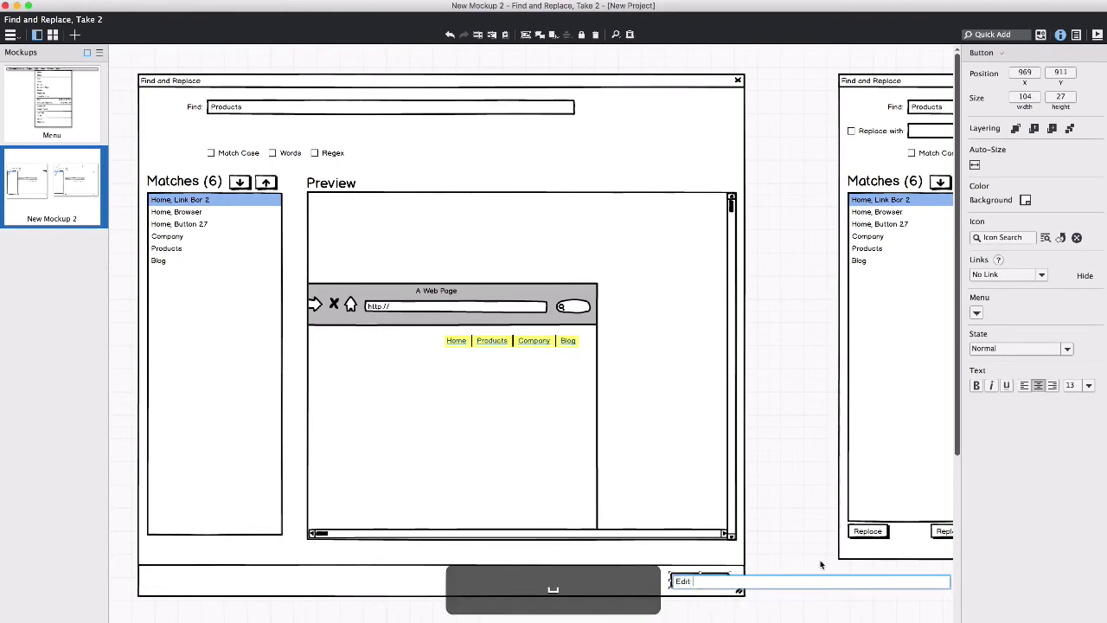
pyautogui.write('ch')
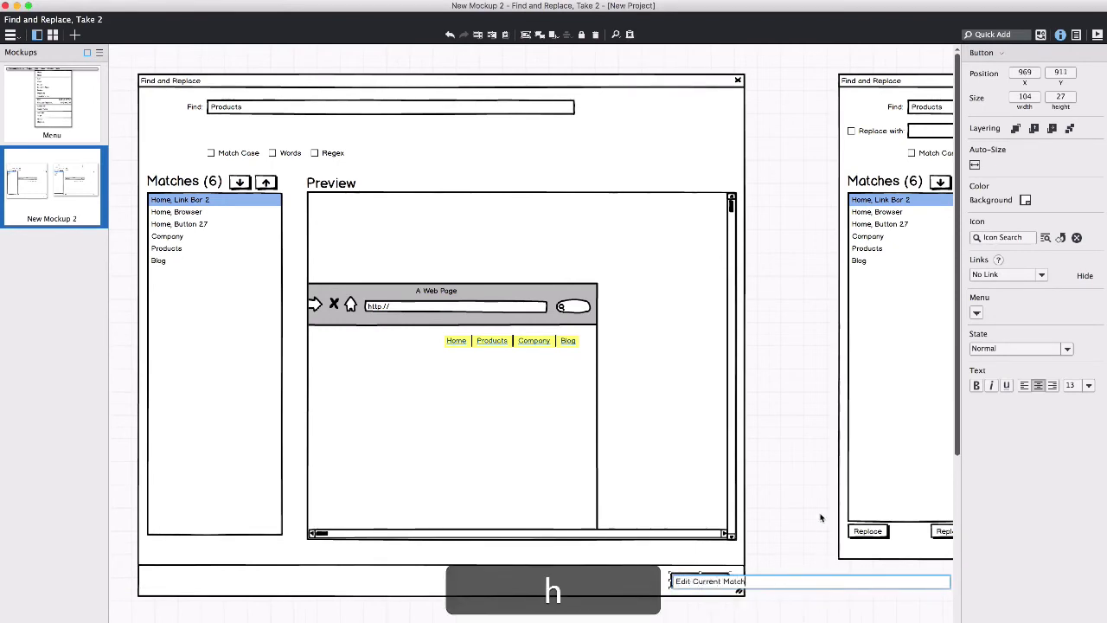
pyautogui.press('Return')
pyautogui.hotkey('shift', 'Return')
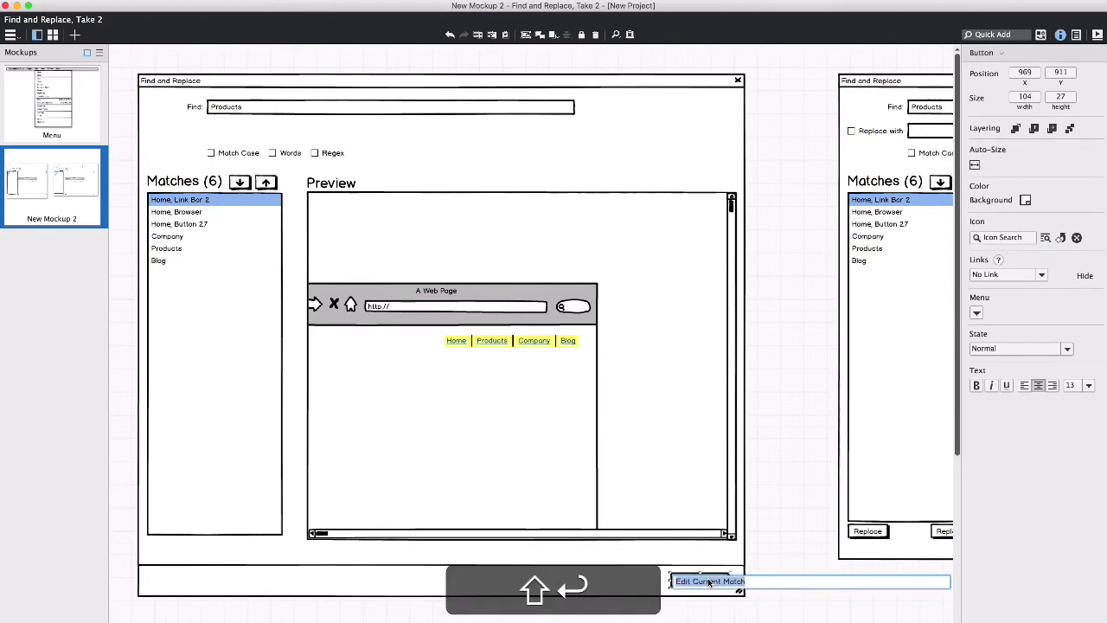
pyautogui.press('Up')
pyautogui.write('Go')
pyautogui.press('Return')
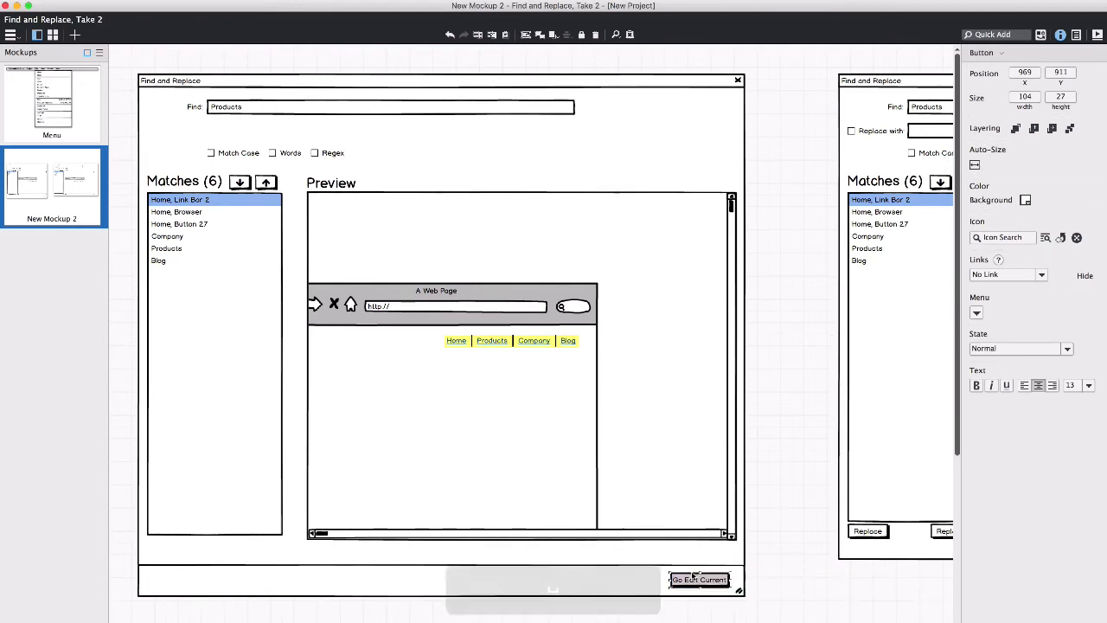
# Enlarge the Go Edit Current Match button to 158 by 35 and shift it to X 921, Y 909.
pyautogui.moveTo(668, 579); pyautogui.dragTo(690, 586)
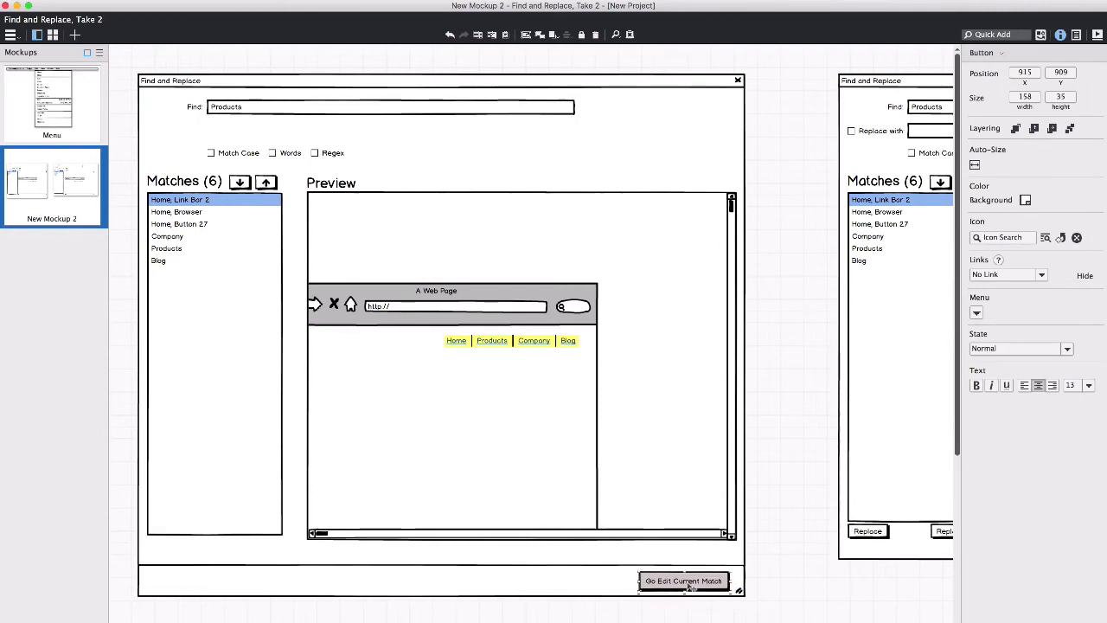
pyautogui.press('Right')
pyautogui.press('Right')
pyautogui.press('Right')
pyautogui.press('Right')
pyautogui.press('Right')
pyautogui.press('Right')
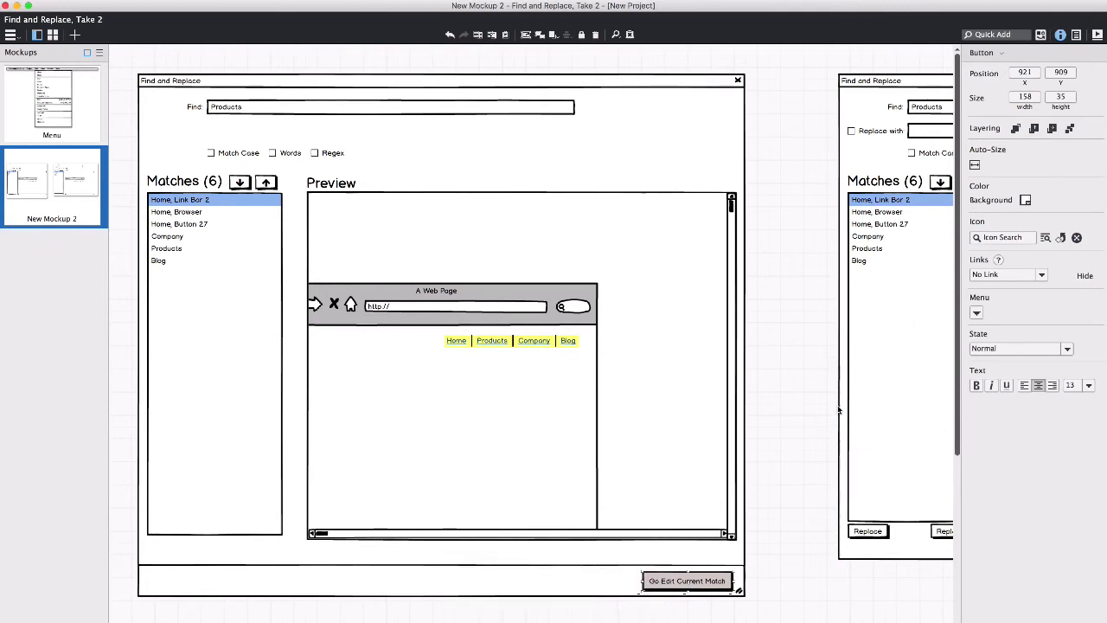
# Create a Close button, 58 by 35, from a copy of Go Edit Current Match and place it just left of the original.
pyautogui.press('super+d')
pyautogui.moveTo(714, 591); pyautogui.dragTo(609, 585)
pyautogui.press('Return')
pyautogui.write('Close')
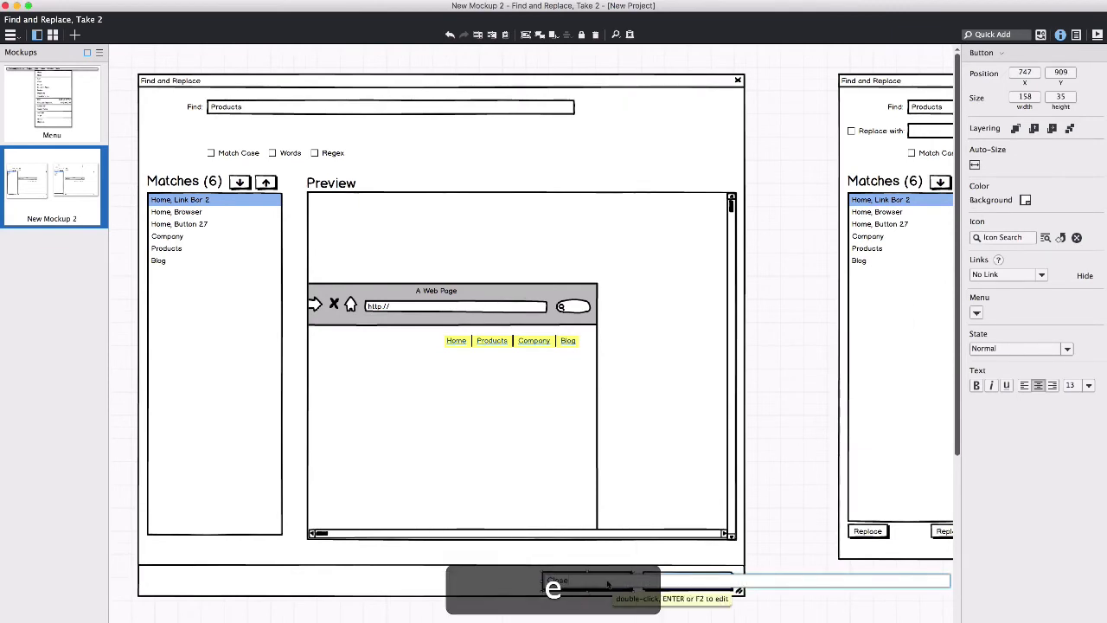
pyautogui.press('Return')
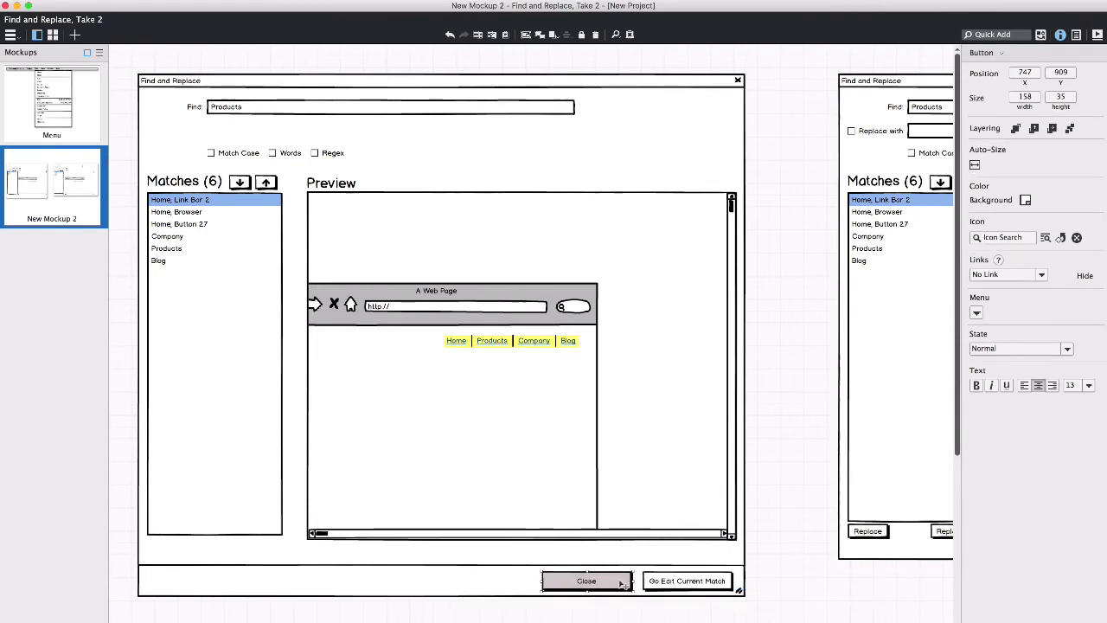
pyautogui.press('alt+super+0')
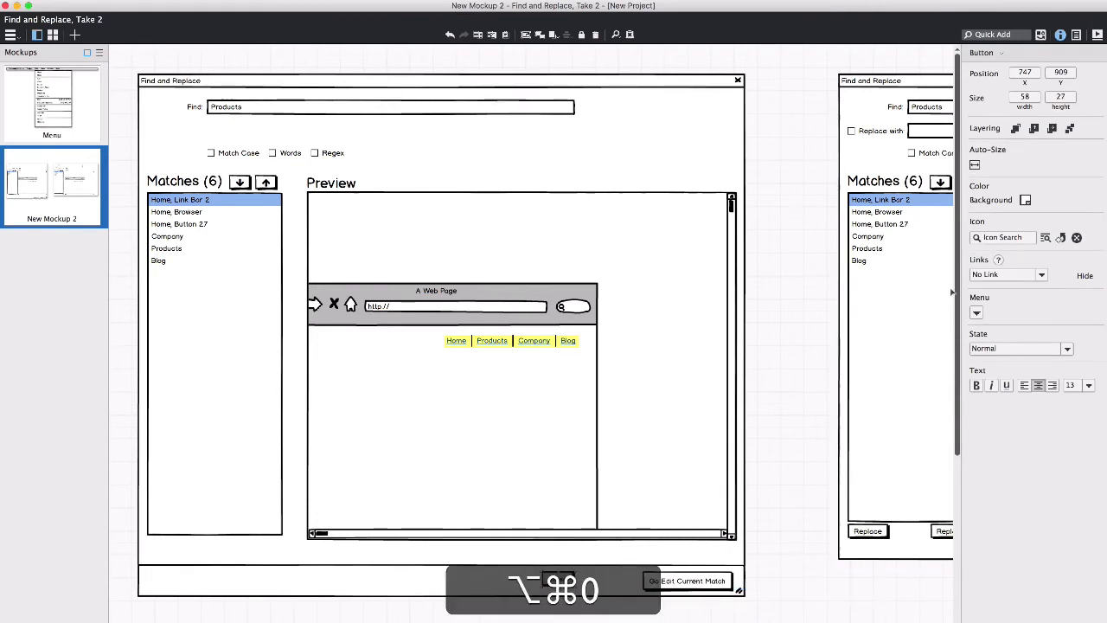
pyautogui.moveTo(569, 584); pyautogui.dragTo(618, 586)
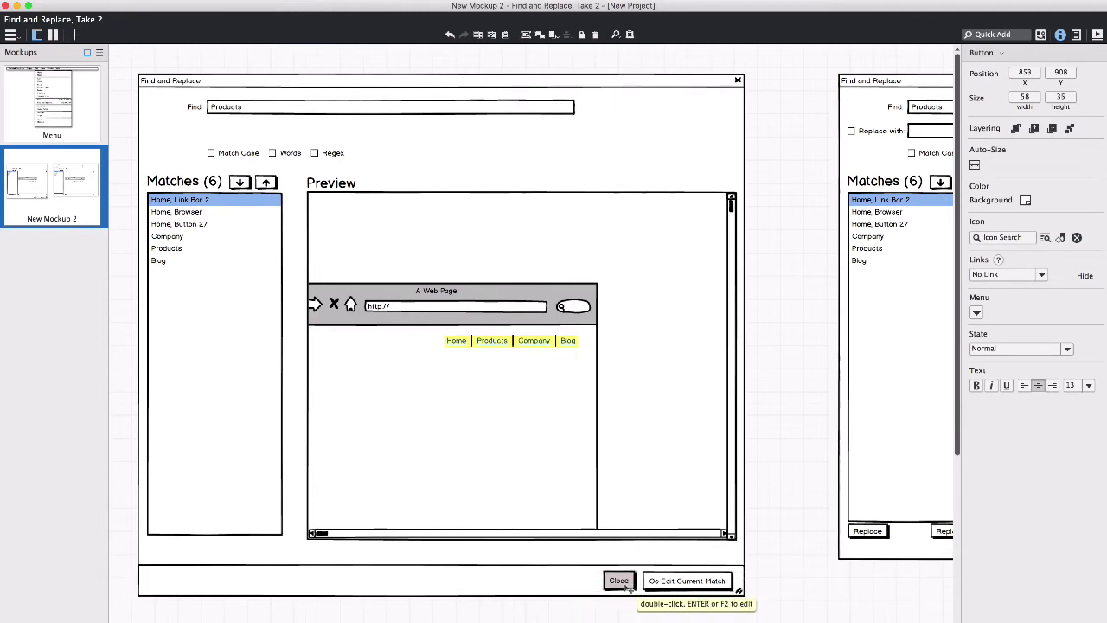
pyautogui.click(773, 437)
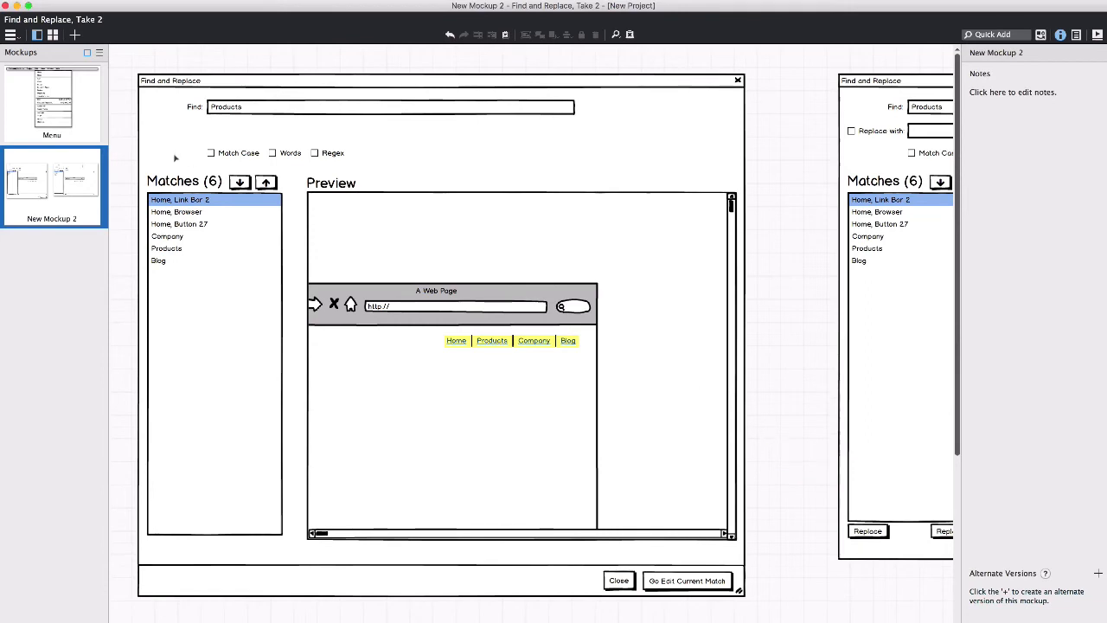
# Shift the Find label and its text field left together to align with the Matches list's left edge.
pyautogui.click(195, 108)
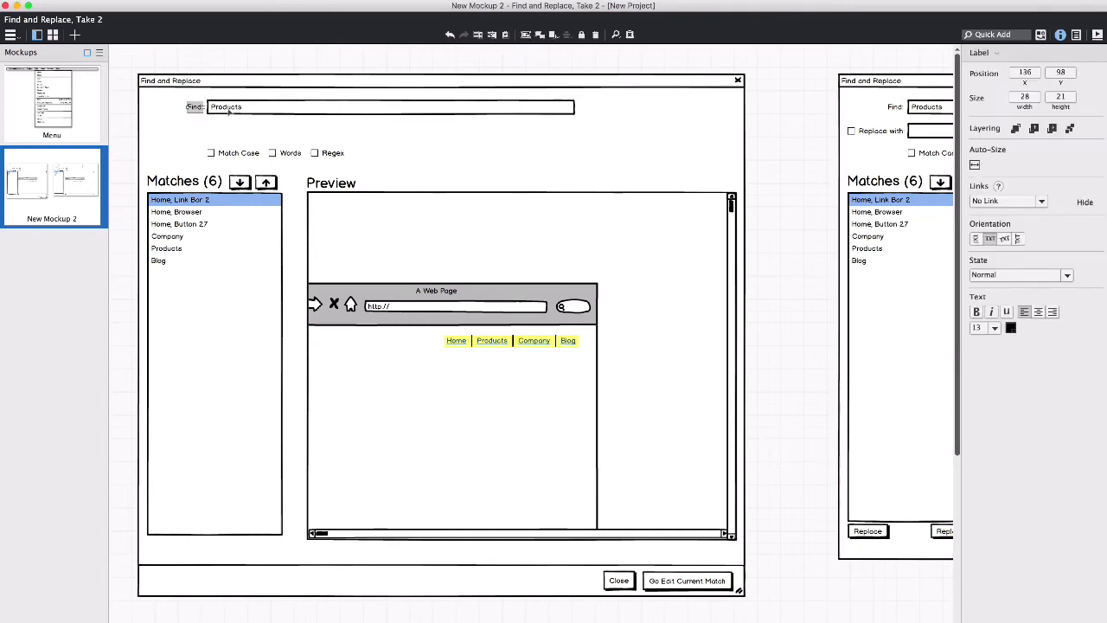
pyautogui.keyDown('shift'); pyautogui.click(246, 109); pyautogui.keyUp('shift')
pyautogui.moveTo(246, 109); pyautogui.dragTo(196, 114)
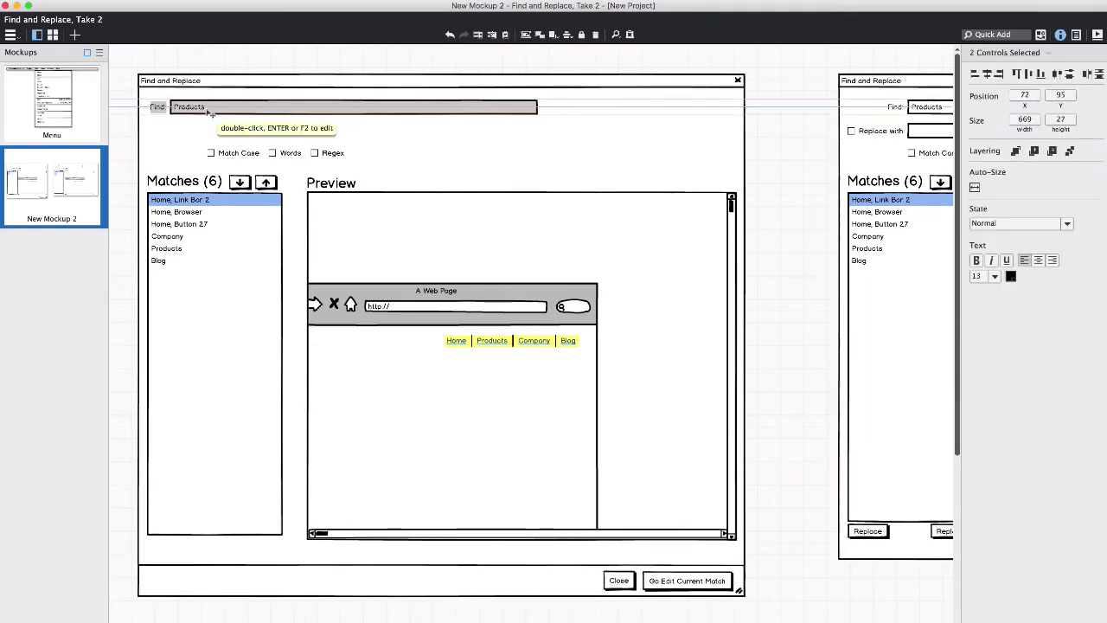
pyautogui.click(127, 109)
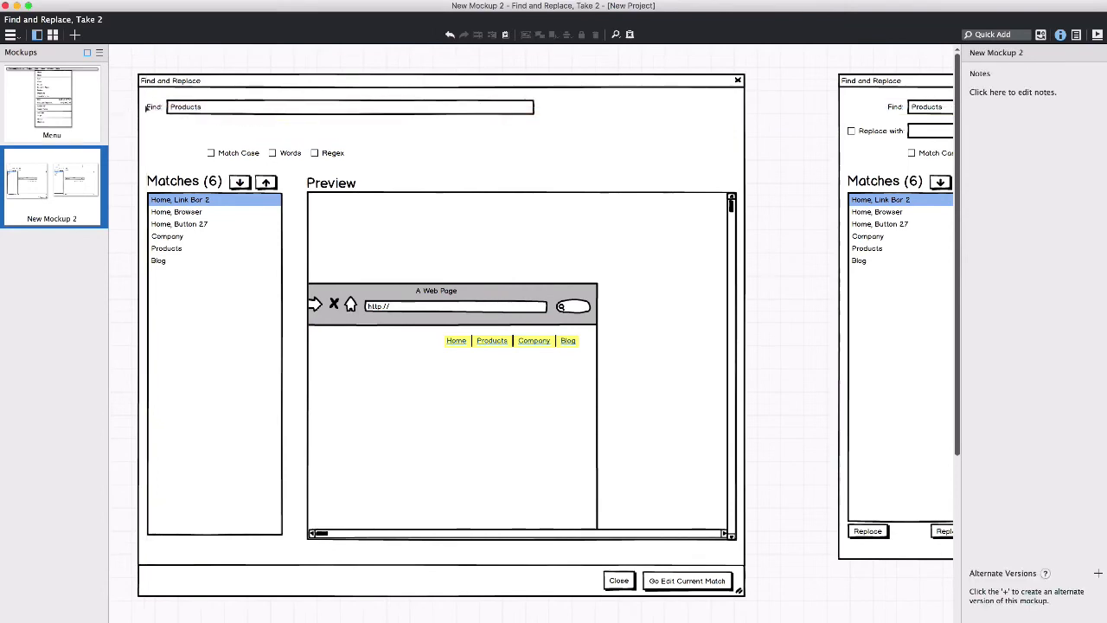
# Move the Match Case, Words and Regex checkboxes into one row right of the Find field.
pyautogui.click(233, 154)
pyautogui.moveTo(233, 155); pyautogui.dragTo(193, 123)
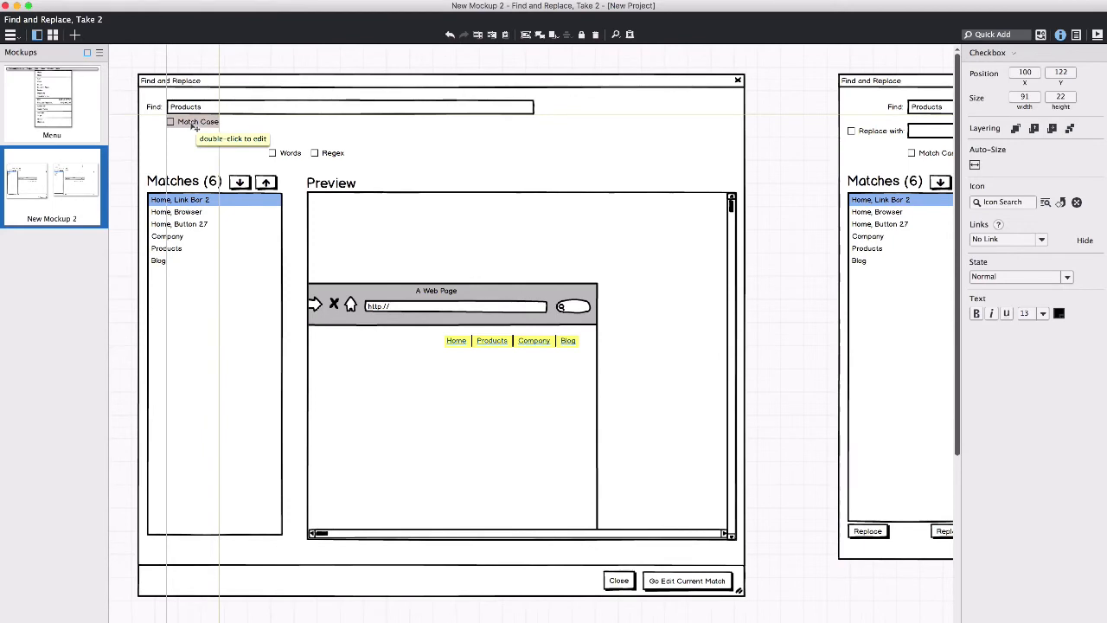
pyautogui.moveTo(554, 119); pyautogui.dragTo(567, 109)
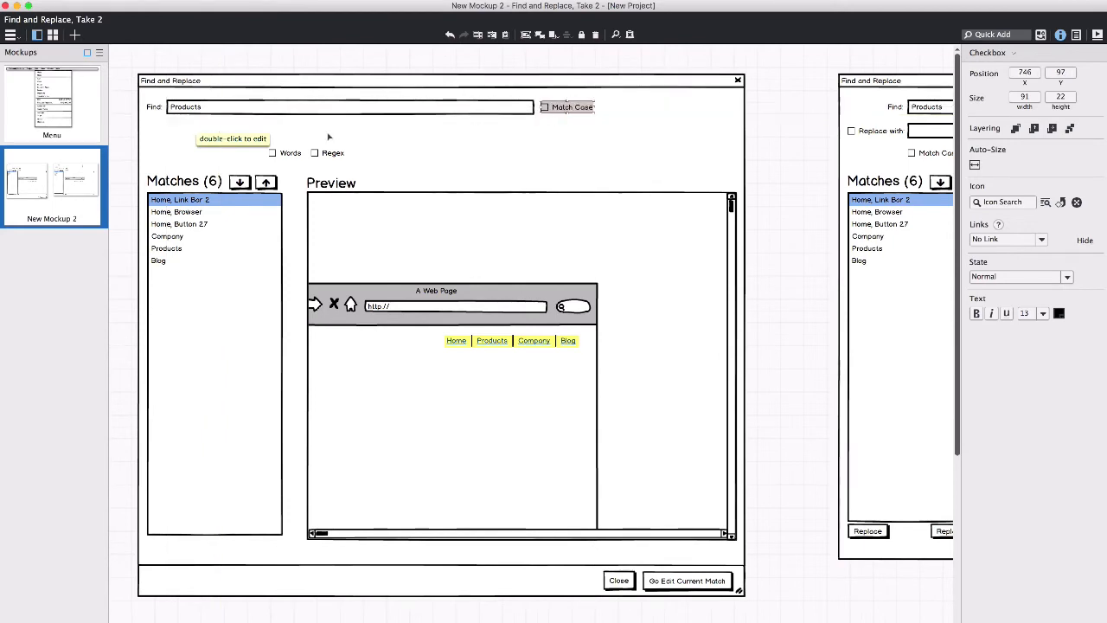
pyautogui.moveTo(292, 152); pyautogui.dragTo(625, 108)
pyautogui.moveTo(329, 153); pyautogui.dragTo(657, 108)
# Group the Find label, field and three checkboxes, and move the group down to Y 174, just above the Matches heading.
pyautogui.moveTo(122, 96); pyautogui.dragTo(702, 161)
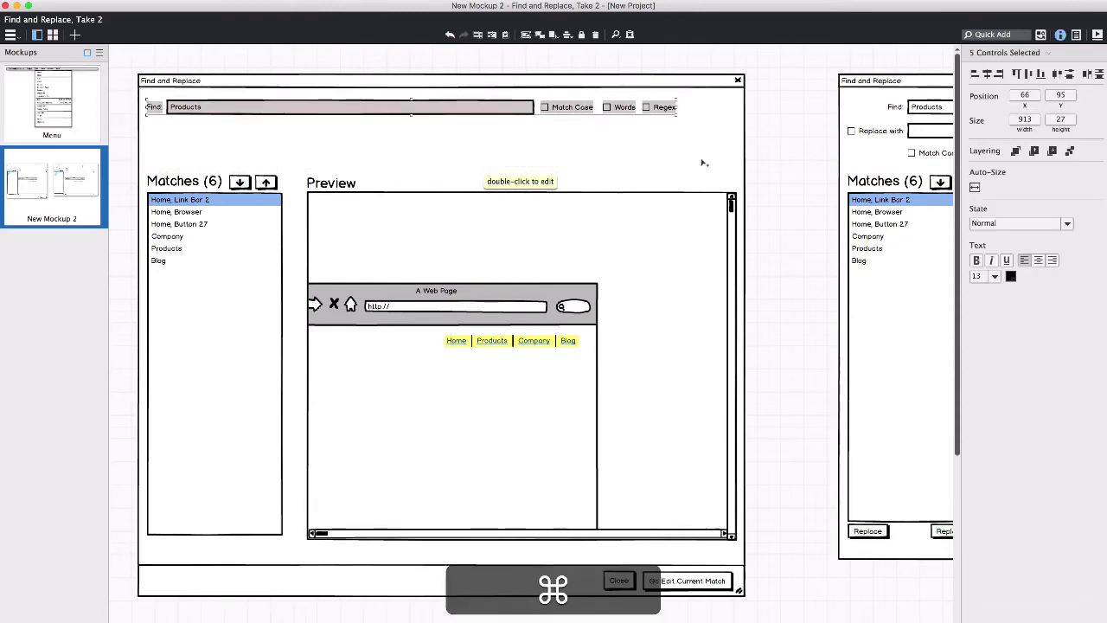
pyautogui.press('super+f')
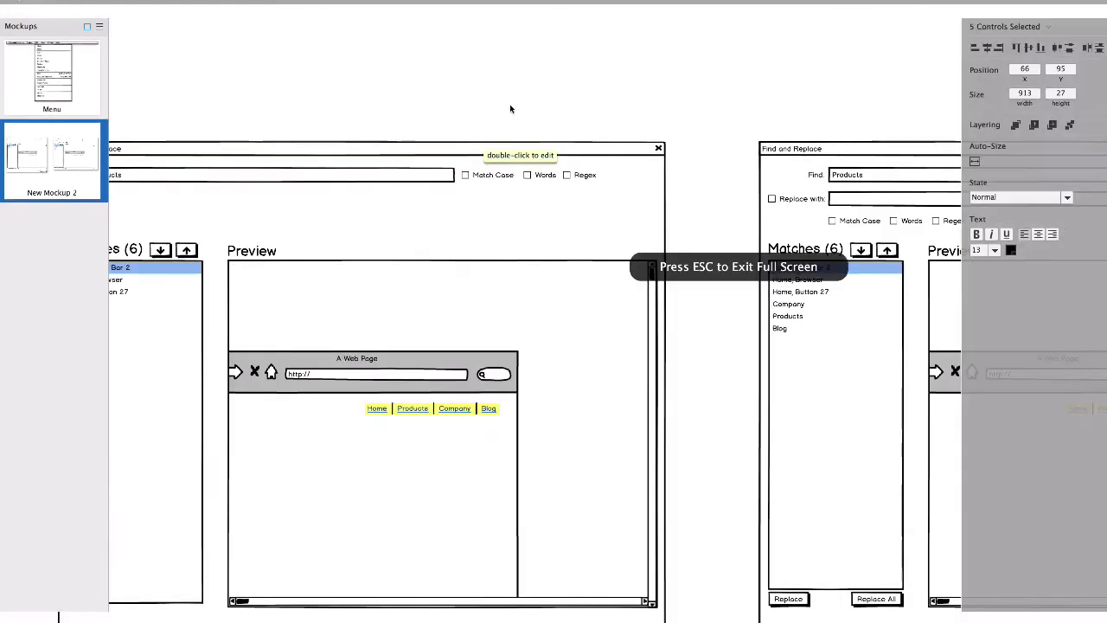
pyautogui.press('Escape')
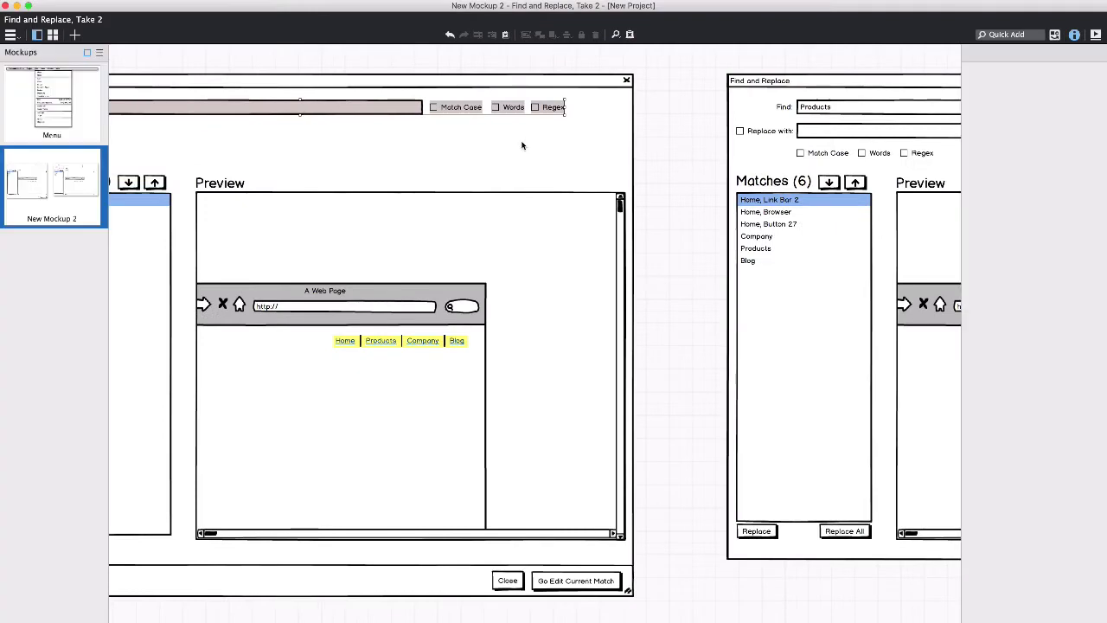
pyautogui.press('super+g')
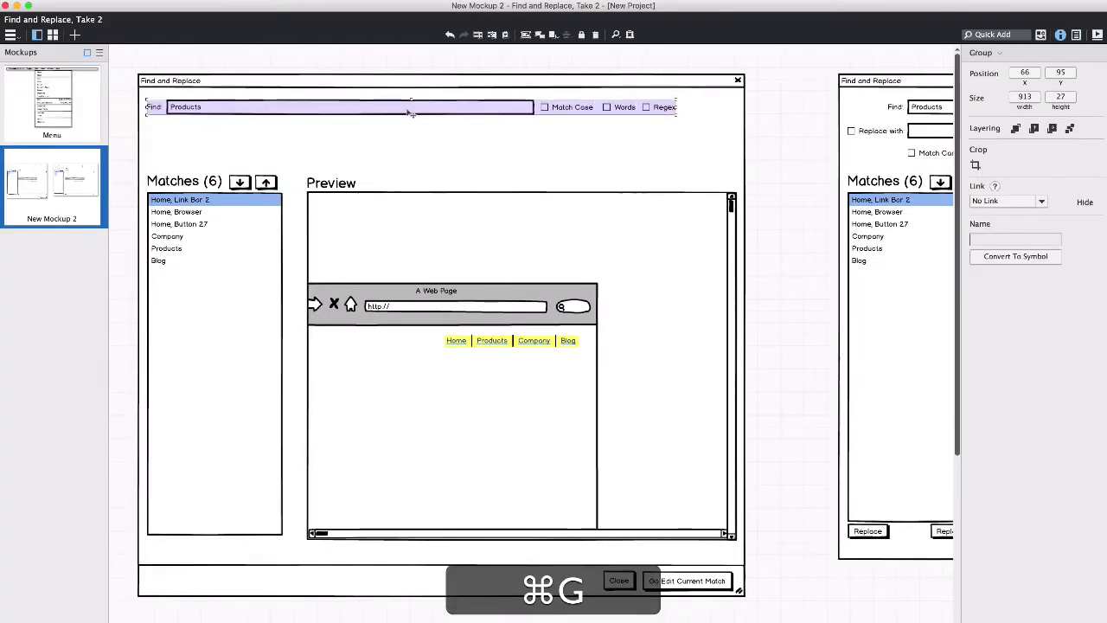
pyautogui.moveTo(409, 112); pyautogui.dragTo(410, 157)
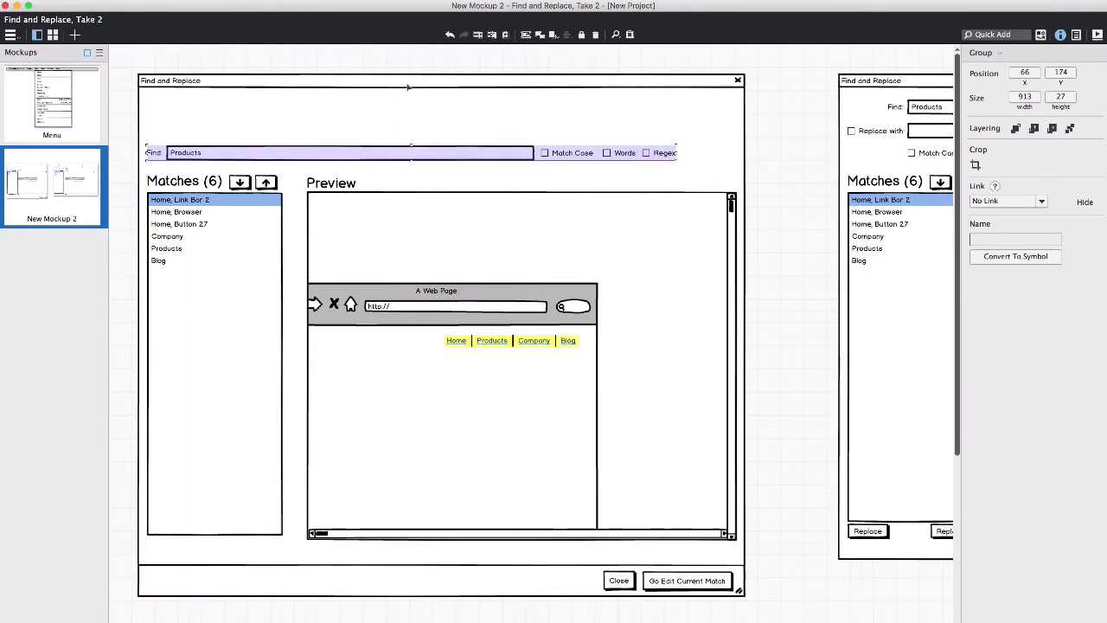
# Shorten the find-only window from its top edge to a height of 832 and change its title to "Find..".
pyautogui.click(408, 87)
pyautogui.moveTo(443, 105); pyautogui.dragTo(442, 113)
pyautogui.press('Return')
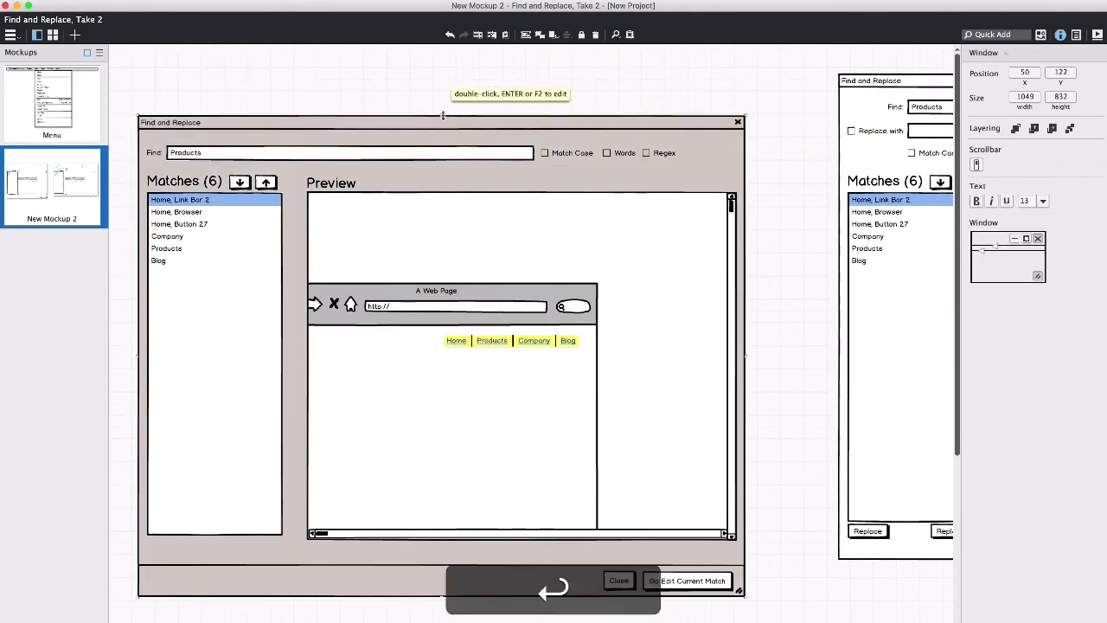
pyautogui.press('Right')
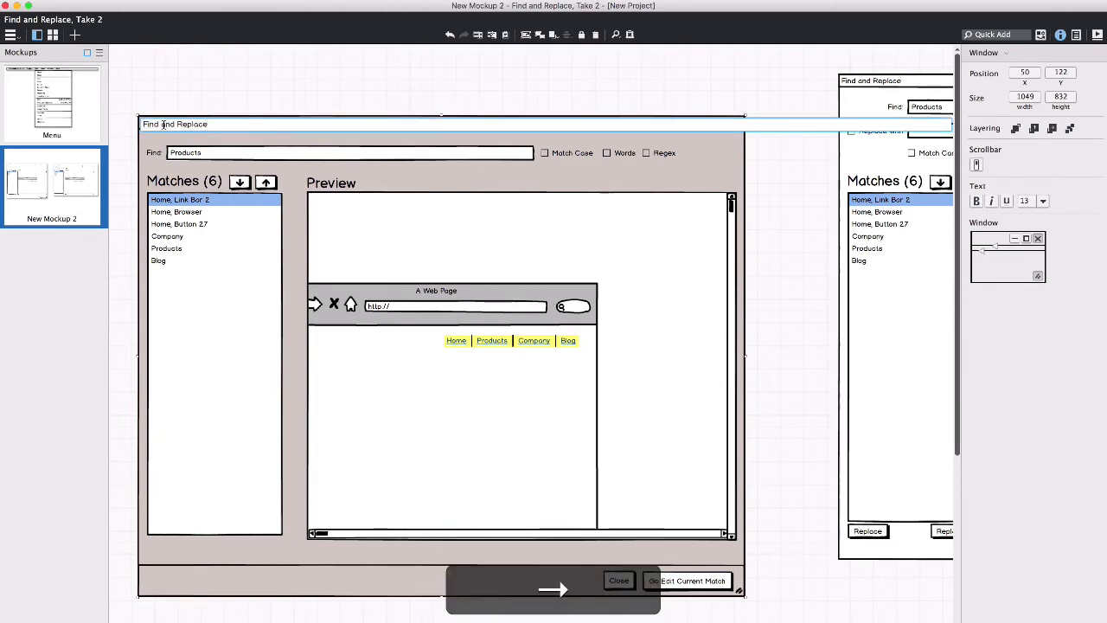
pyautogui.moveTo(162, 124); pyautogui.dragTo(324, 124)
pyautogui.press('BackSpace')
pyautogui.press('BackSpace')
pyautogui.write('..')
pyautogui.press('Return')
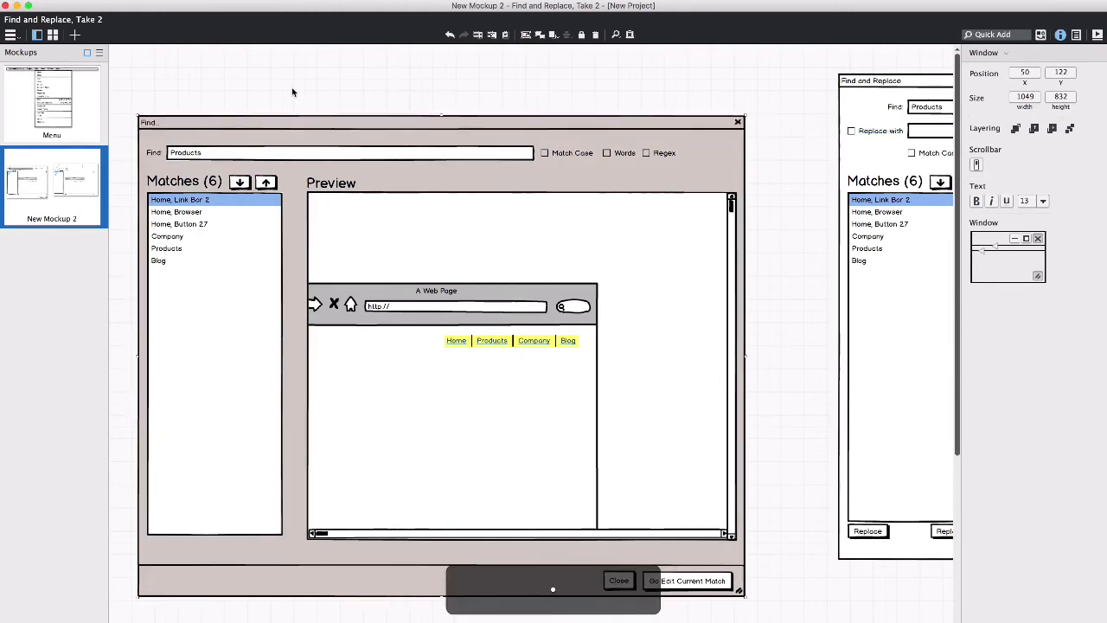
pyautogui.click(505, 112)
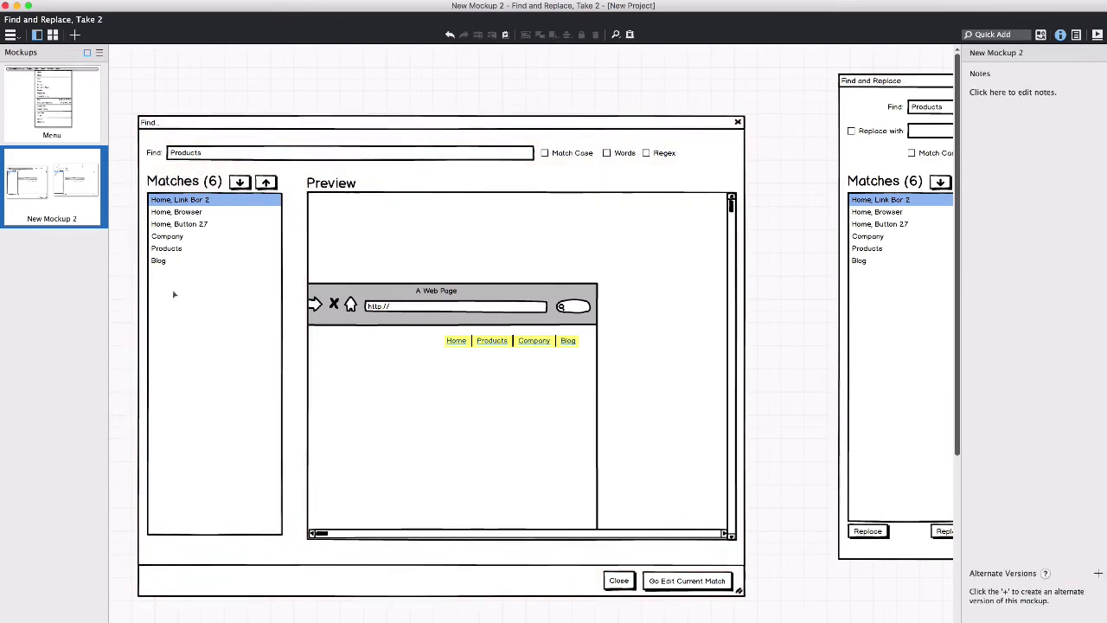
# Move the Preview group left to X 312, closer to the matches list.
pyautogui.click(386, 291)
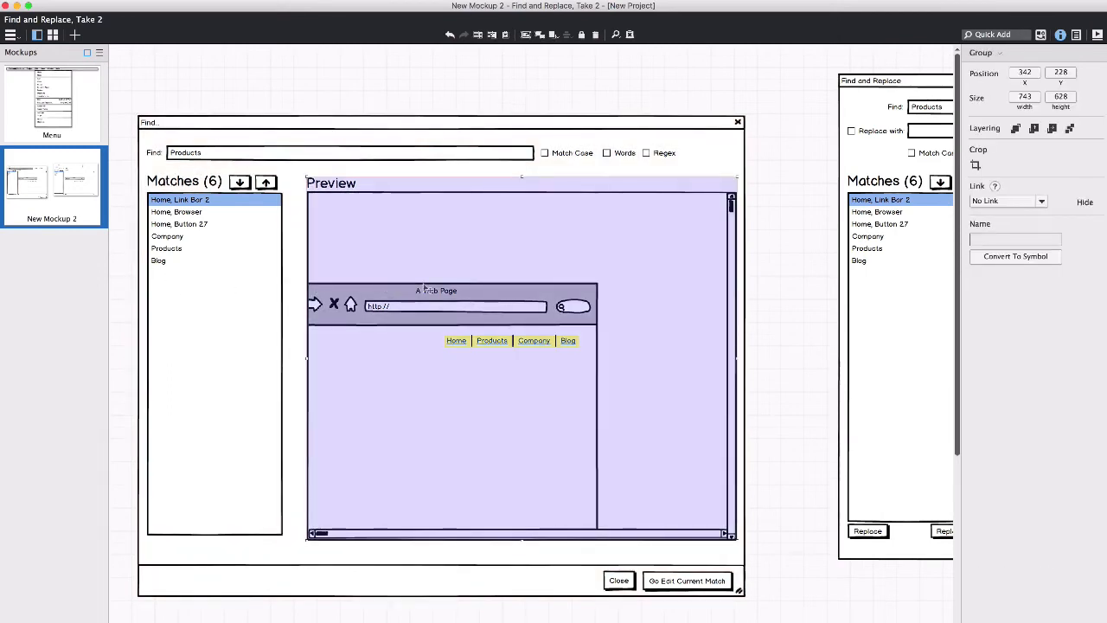
pyautogui.hotkey('shift', 'Left')
pyautogui.hotkey('shift', 'Left')
pyautogui.hotkey('shift', 'Left')
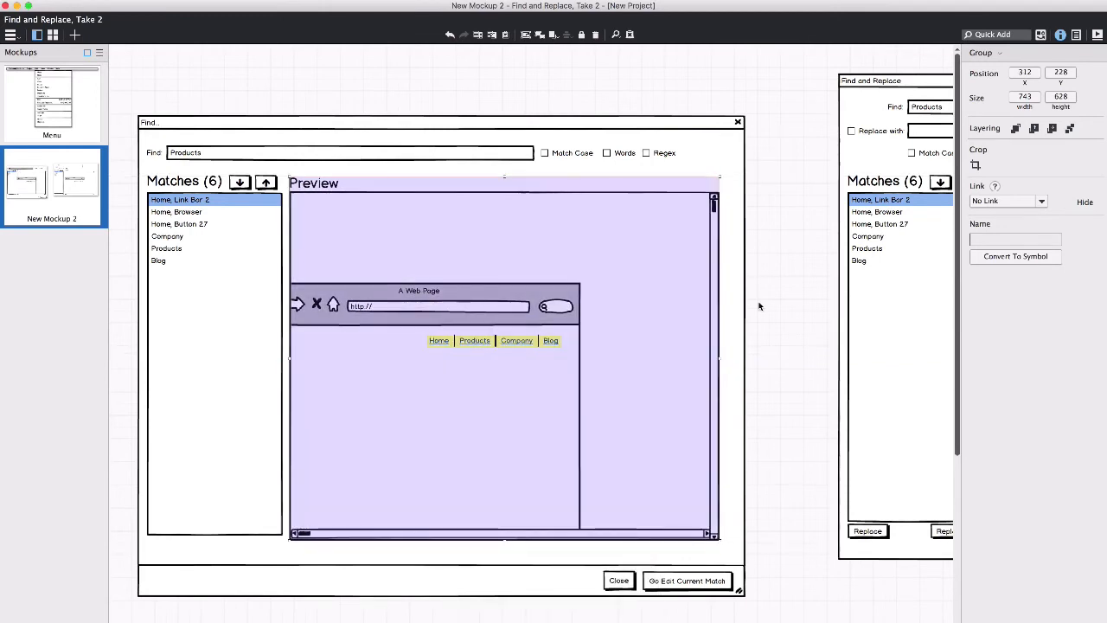
pyautogui.click(778, 340)
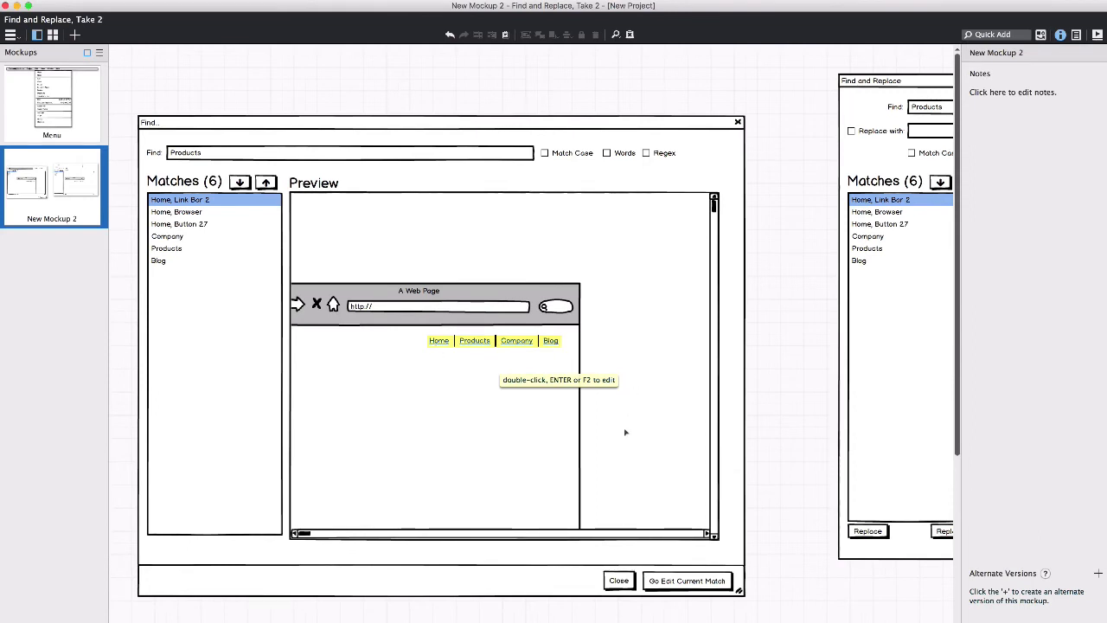
# Shift the Close and Go Edit Current Match buttons left together to X 829, in line with the preview's right edge.
pyautogui.click(731, 481)
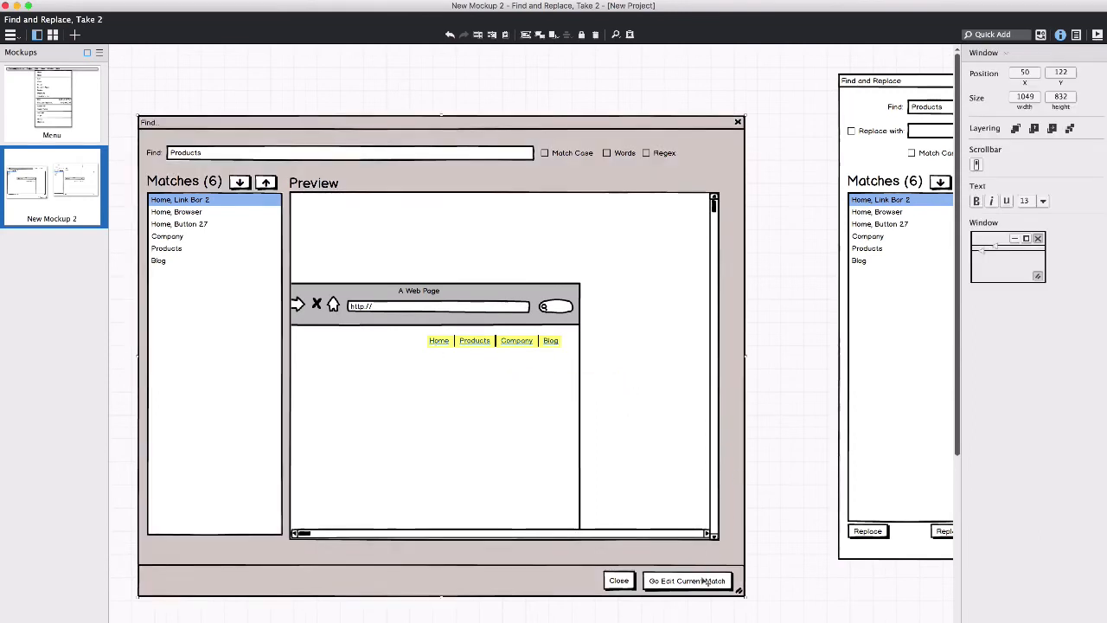
pyautogui.click(708, 581)
pyautogui.keyDown('shift'); pyautogui.click(618, 580); pyautogui.keyUp('shift')
pyautogui.hotkey('shift', 'Left')
pyautogui.hotkey('shift', 'Left')
pyautogui.hotkey('shift', 'Left')
pyautogui.hotkey('shift', 'Left')
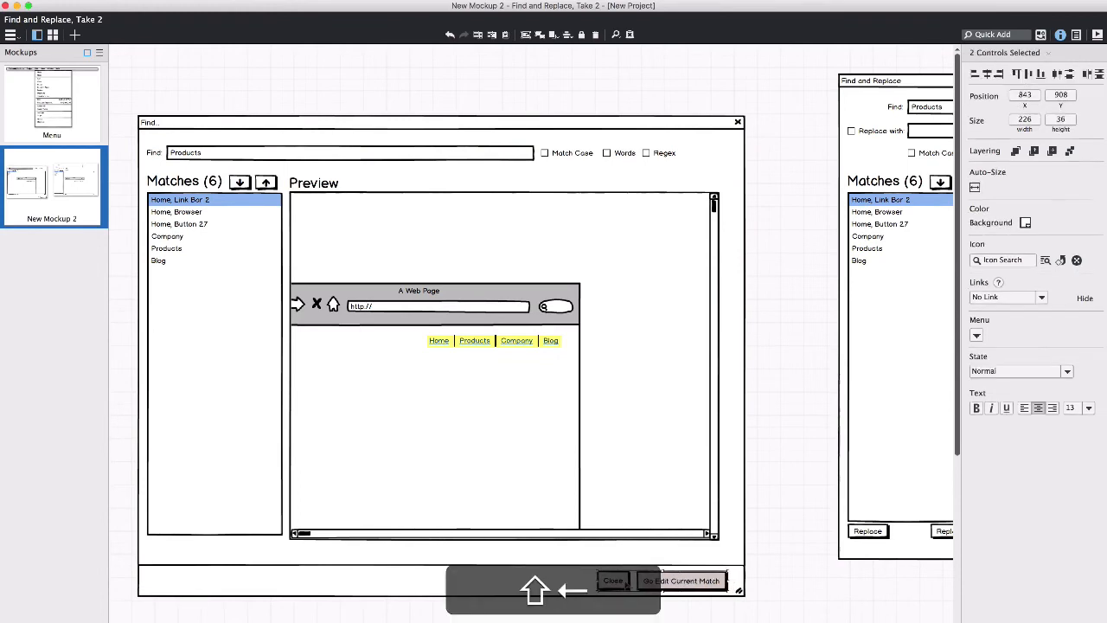
pyautogui.hotkey('shift', 'Right')
pyautogui.press('Right')
pyautogui.press('Right')
pyautogui.press('Right')
pyautogui.press('Right')
pyautogui.press('Right')
pyautogui.press('Right')
pyautogui.press('Right')
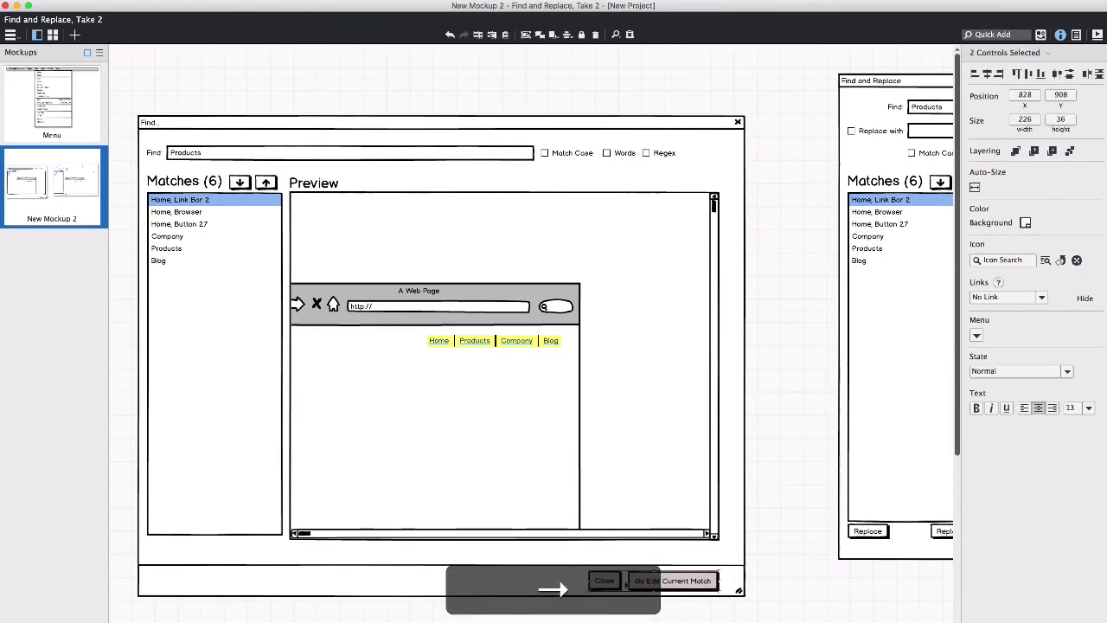
pyautogui.press('Left')
# Narrow the find-only window to a width of 1021.
pyautogui.click(737, 569)
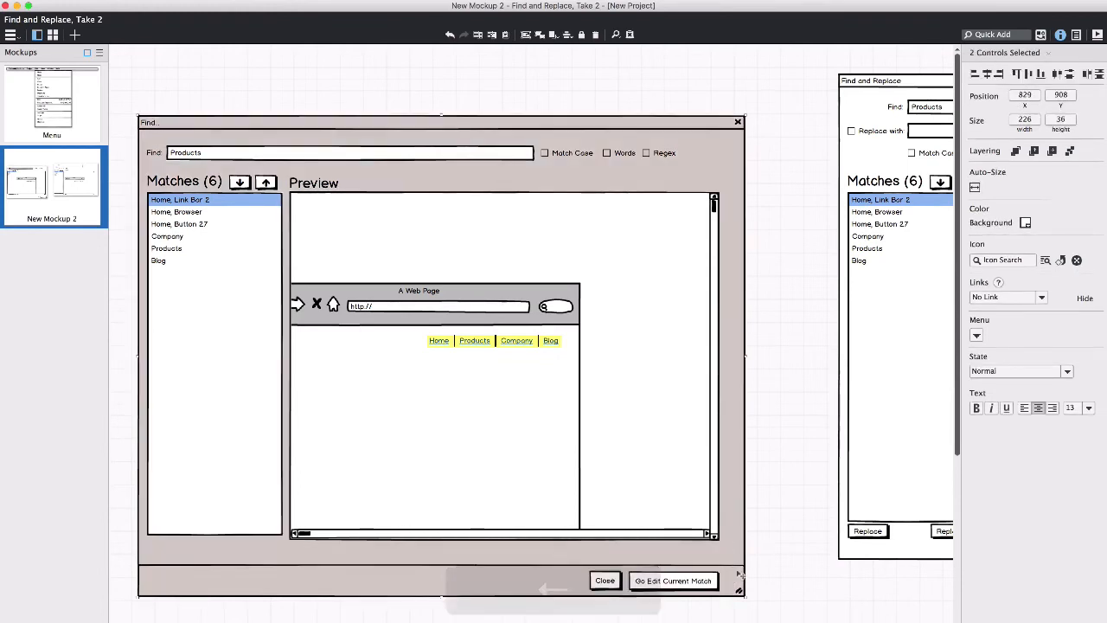
pyautogui.moveTo(737, 563); pyautogui.dragTo(726, 564)
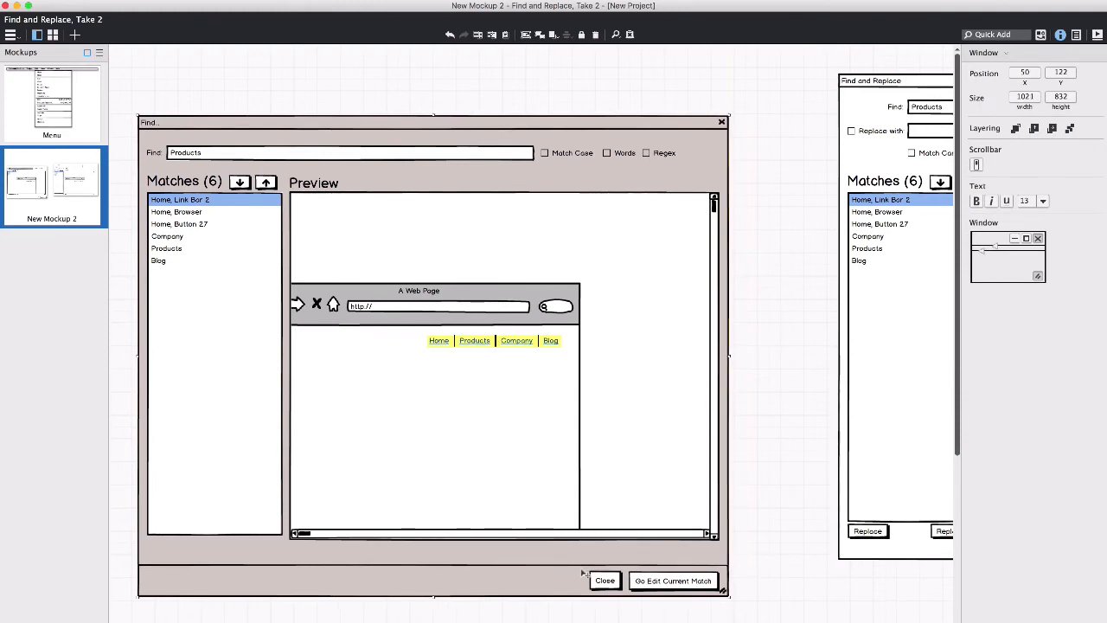
# Raise the Close and Go Edit Current Match buttons together to Y 888, closer to the preview.
pyautogui.click(611, 583)
pyautogui.keyDown('shift'); pyautogui.click(648, 584); pyautogui.keyUp('shift')
pyautogui.hotkey('shift', 'Up')
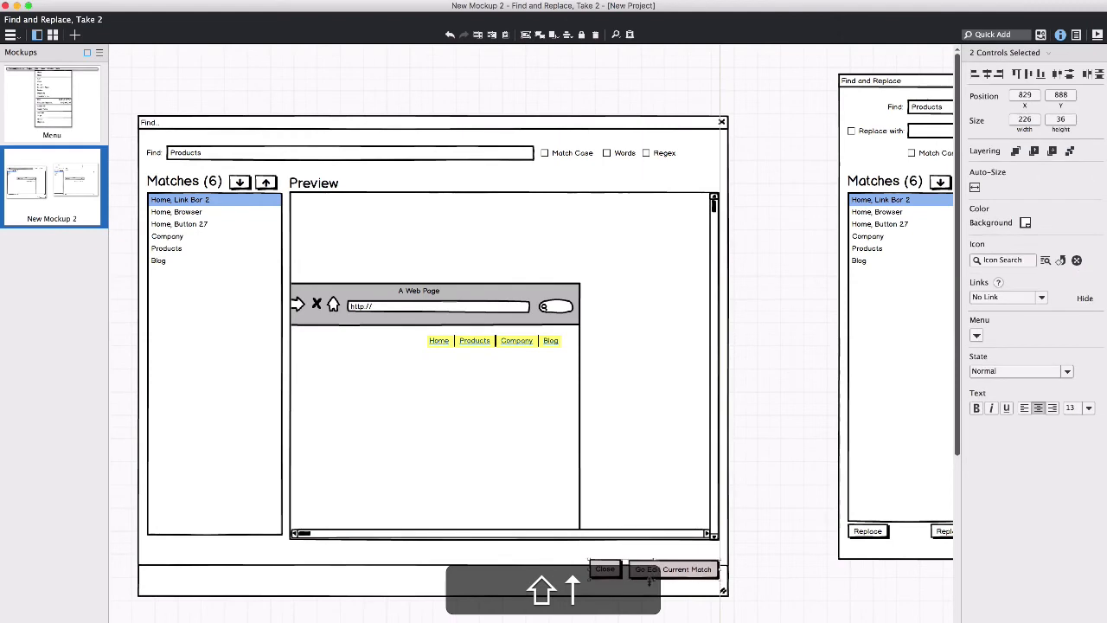
pyautogui.click(502, 596)
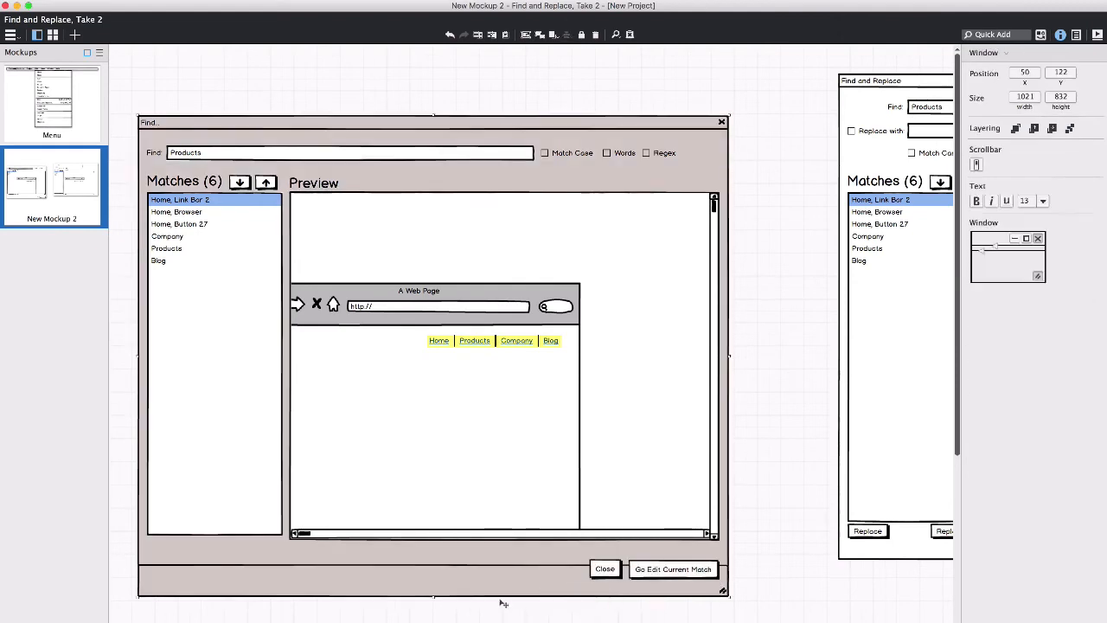
# Shorten the find-only window to a height of 810 and raise the Close and Go Edit Current Match buttons together to Y 885.
pyautogui.moveTo(498, 595); pyautogui.dragTo(498, 581)
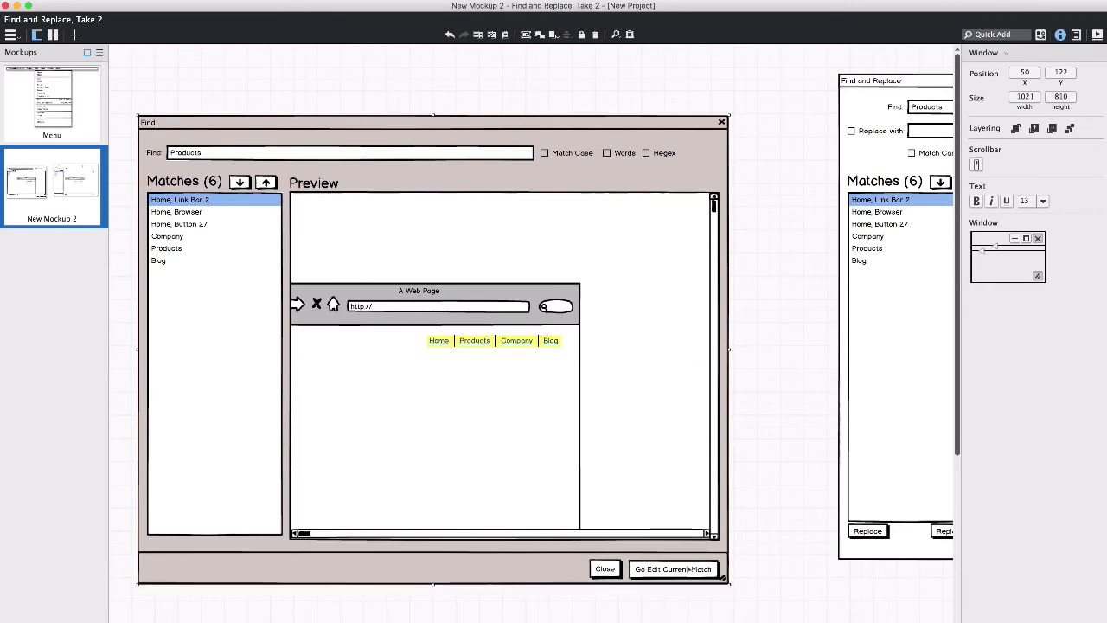
pyautogui.click(767, 556)
pyautogui.keyDown('shift'); pyautogui.click(694, 574); pyautogui.keyUp('shift')
pyautogui.keyDown('shift'); pyautogui.click(607, 570); pyautogui.keyUp('shift')
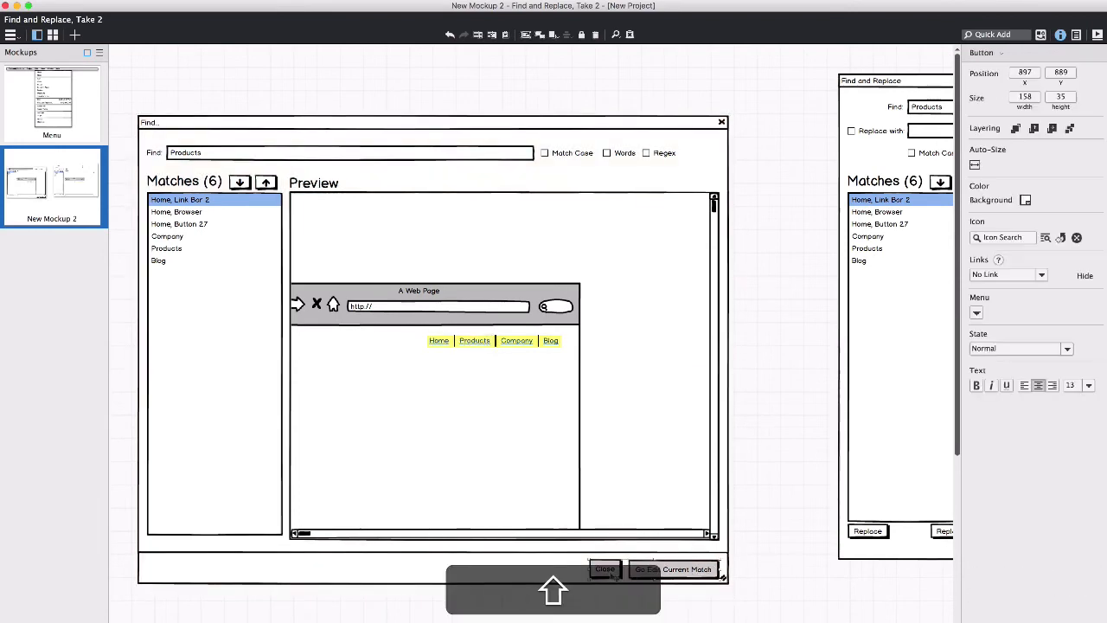
pyautogui.hotkey('shift', 'Up')
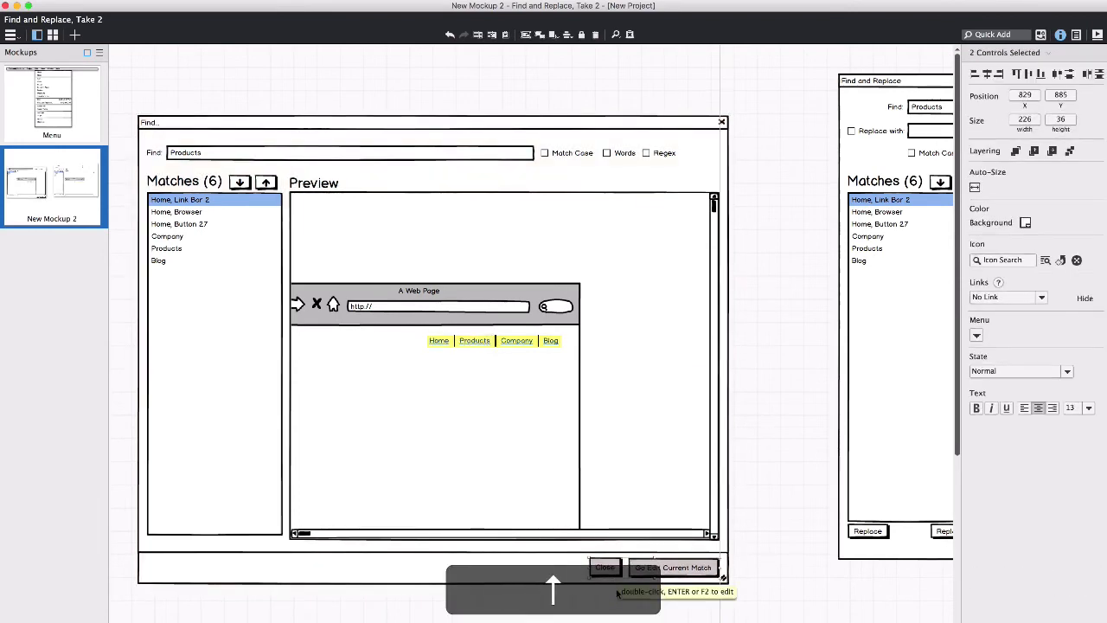
pyautogui.click(616, 597)
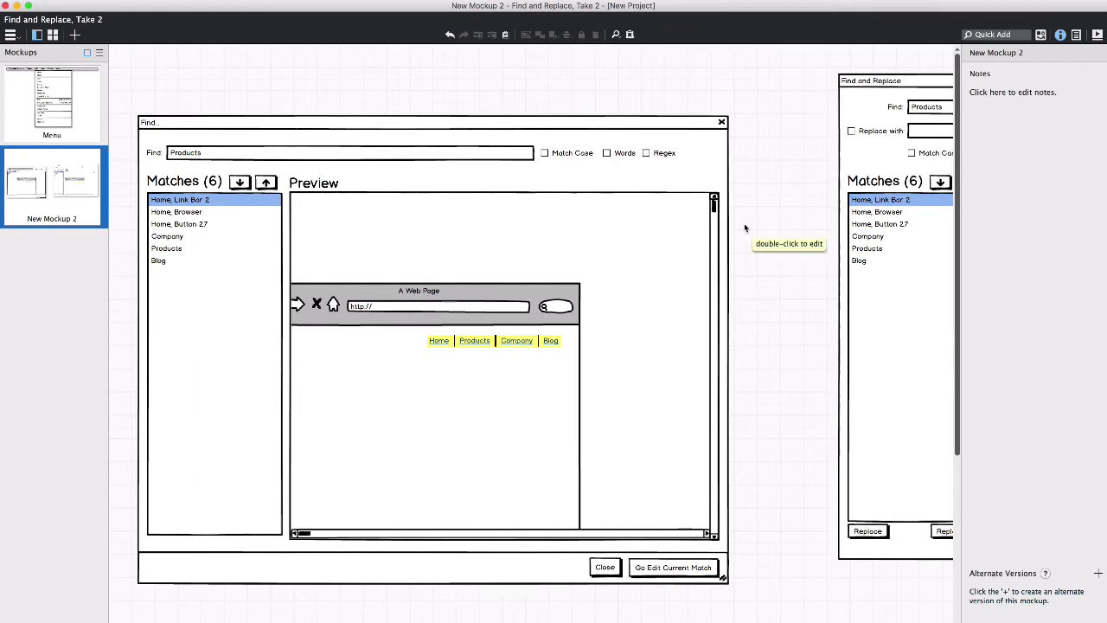
# Transform the Replace with checkbox in the Find and Replace window into a right-aligned label.
pyautogui.hscroll(3, 744, 227)
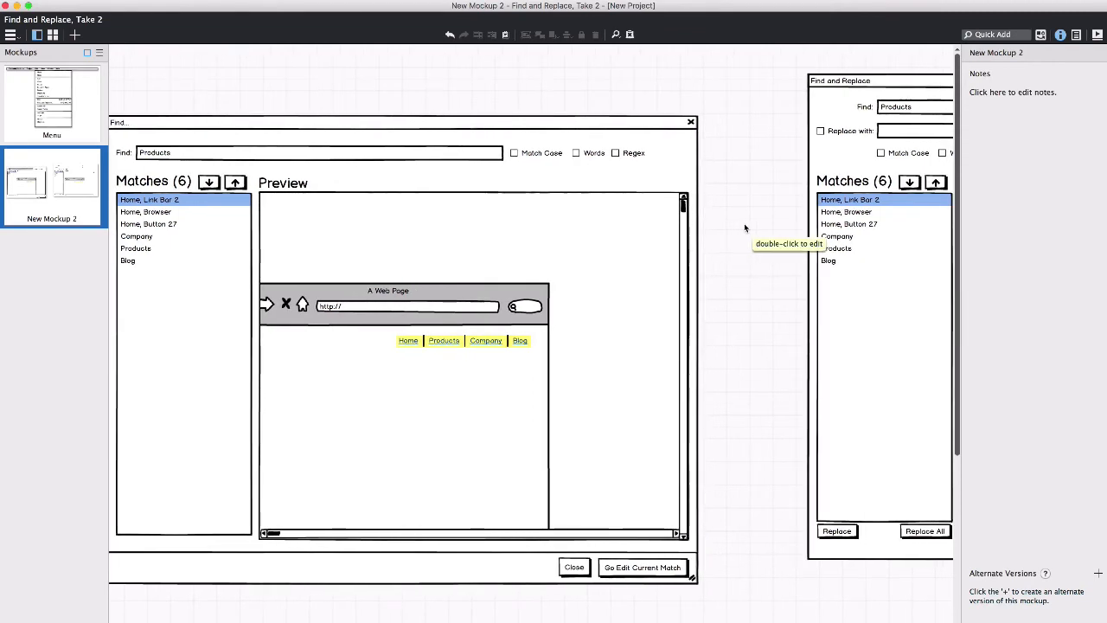
pyautogui.press('super+minus')
pyautogui.press('super+minus')
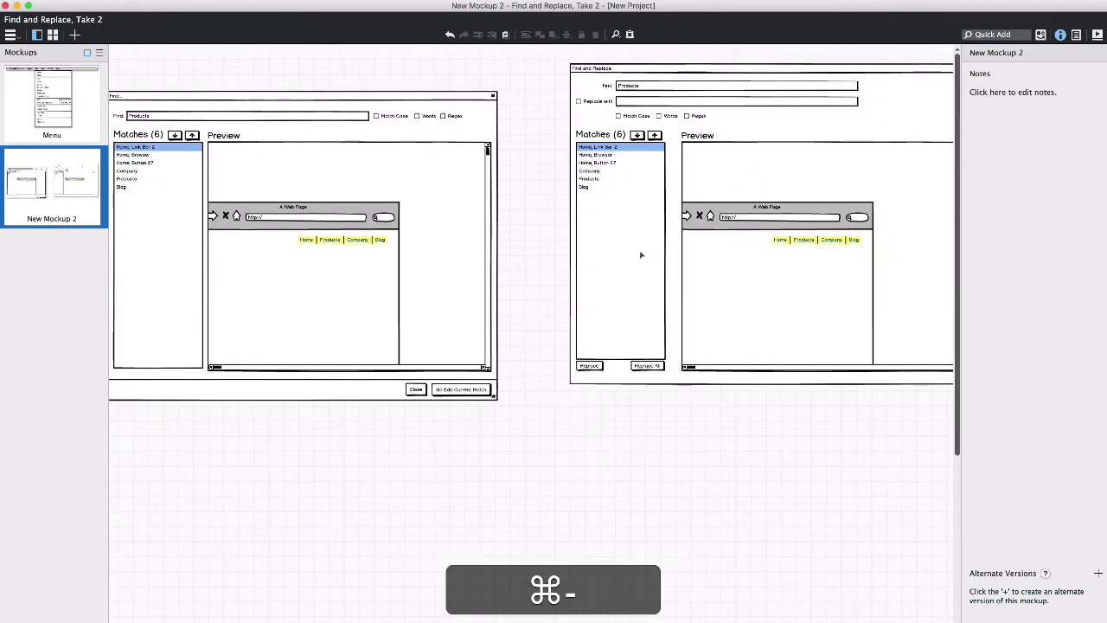
pyautogui.hscroll(-2, 641, 255)
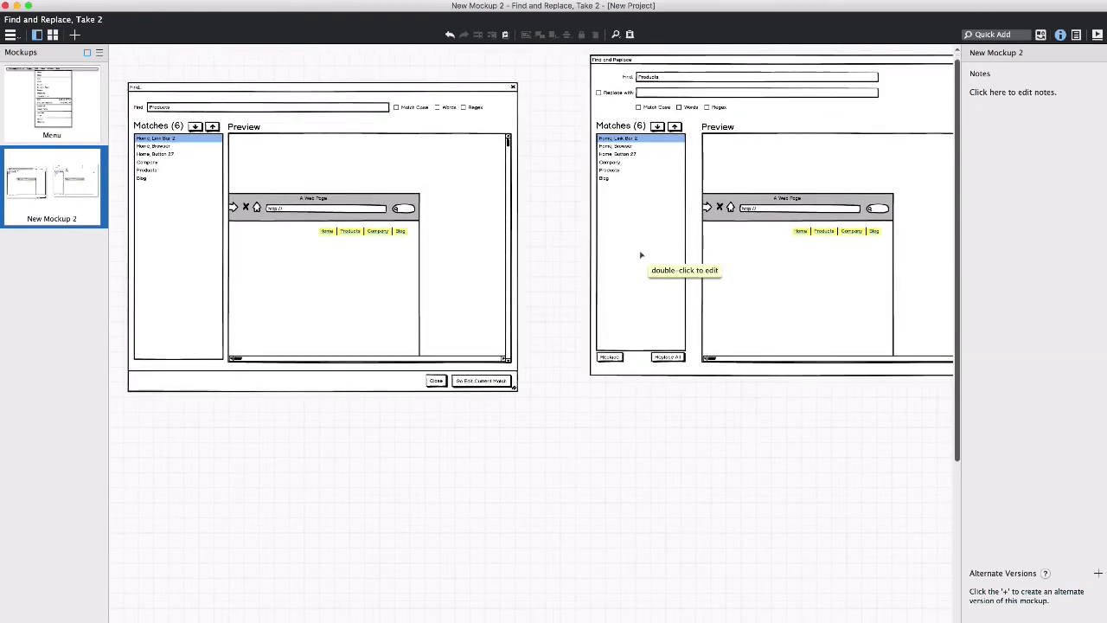
pyautogui.scroll(1, 641, 255)
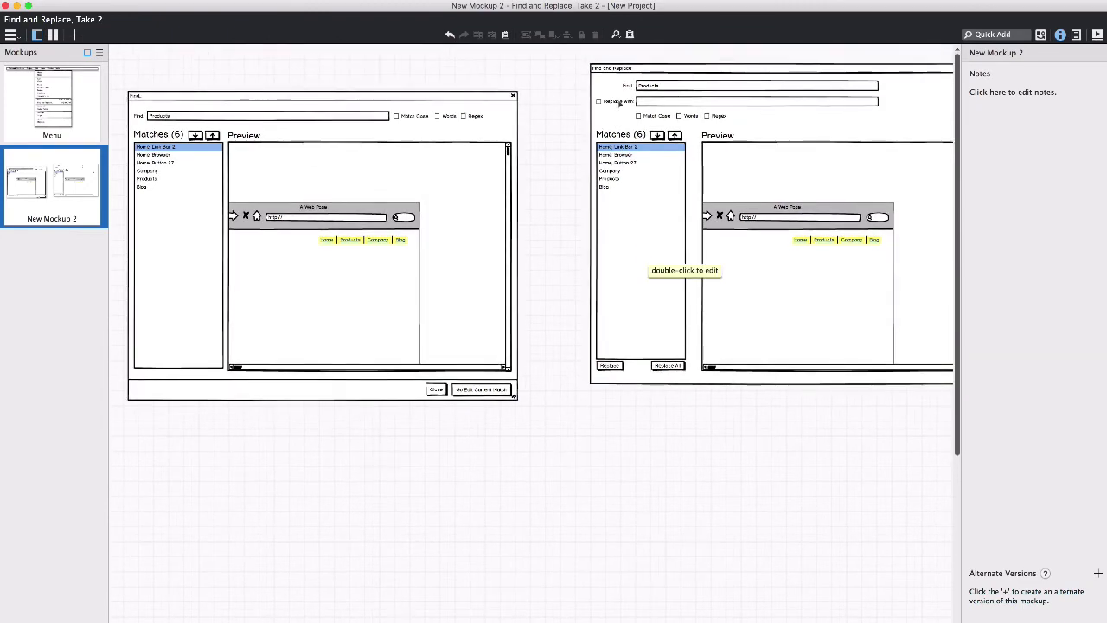
pyautogui.click(619, 102)
pyautogui.click(1013, 55)
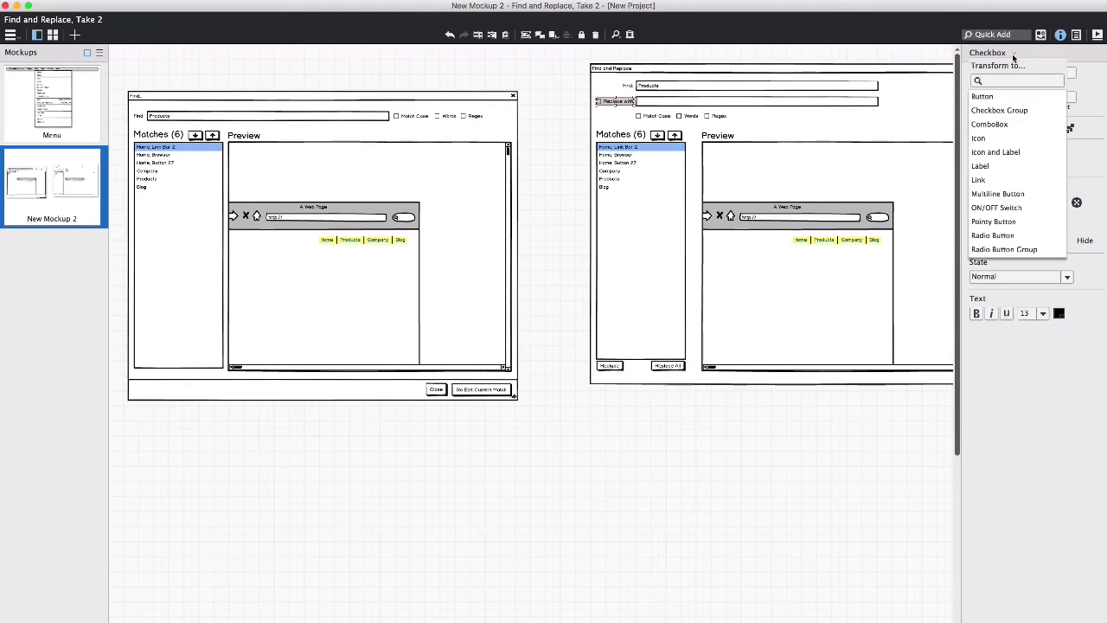
pyautogui.click(981, 165)
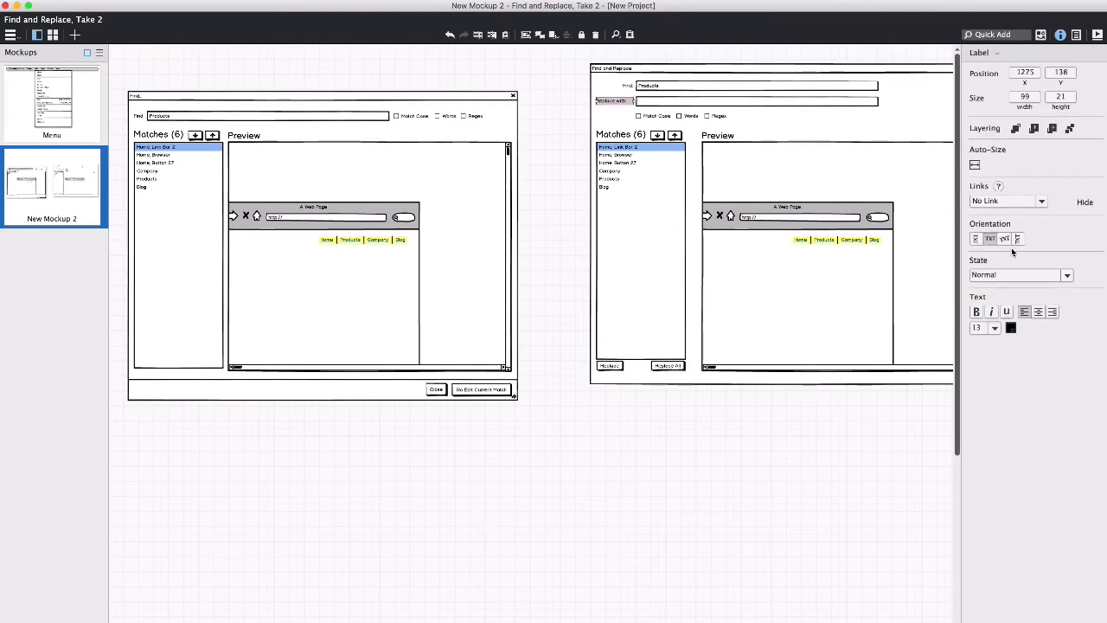
pyautogui.click(1051, 311)
pyautogui.click(579, 99)
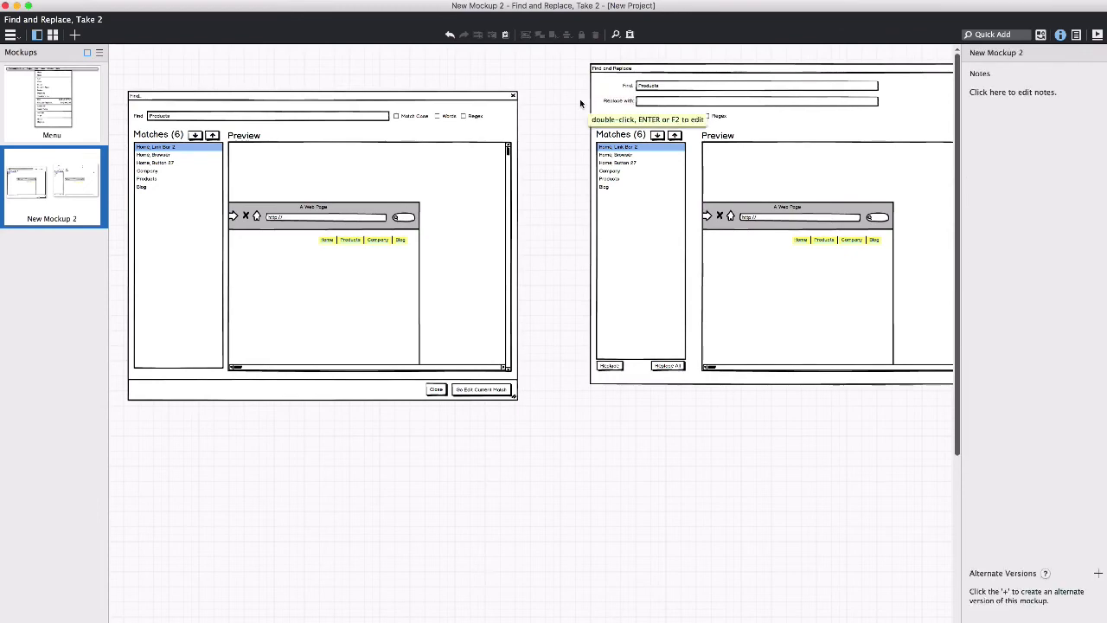
# Delete the old Find and Replace window together with all its controls.
pyautogui.hscroll(1, 580, 103)
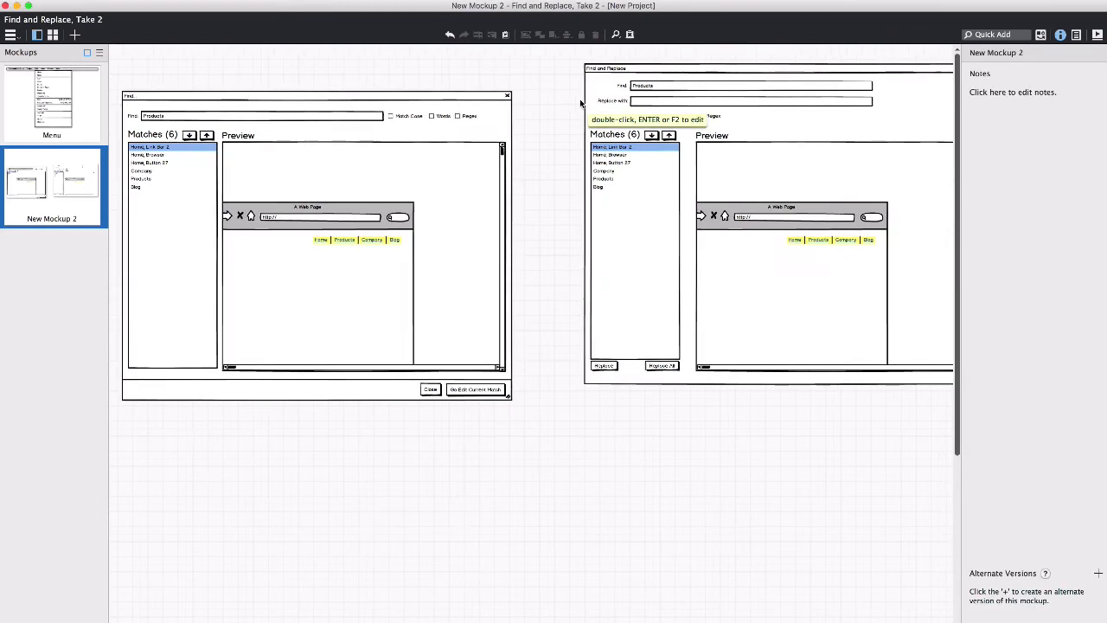
pyautogui.hscroll(3, 553, 100)
pyautogui.hscroll(1, 529, 102)
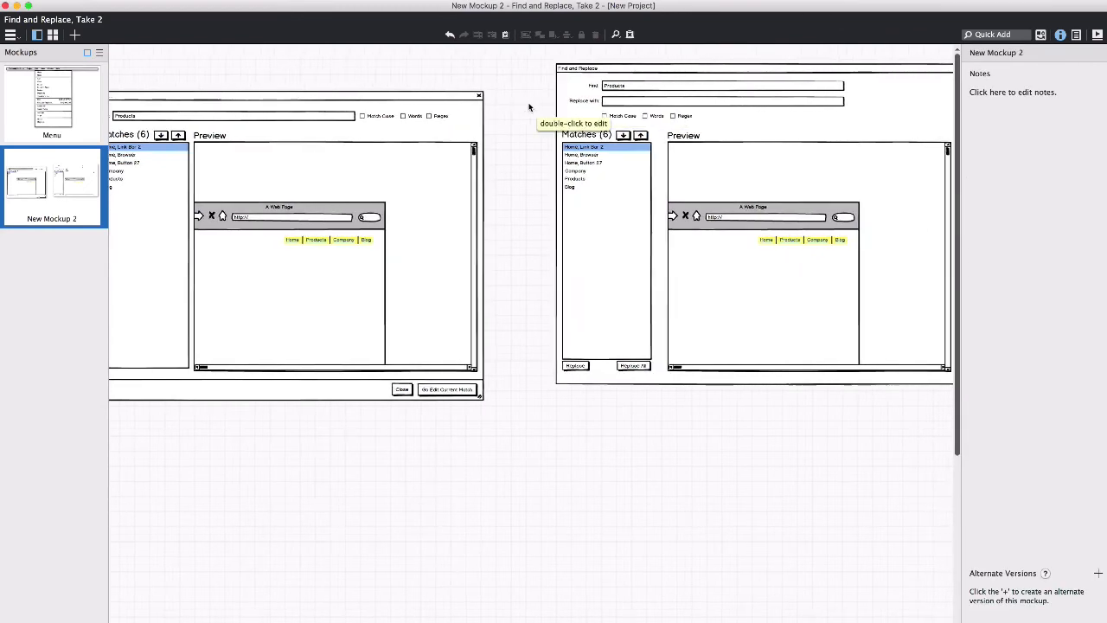
pyautogui.hscroll(3, 523, 108)
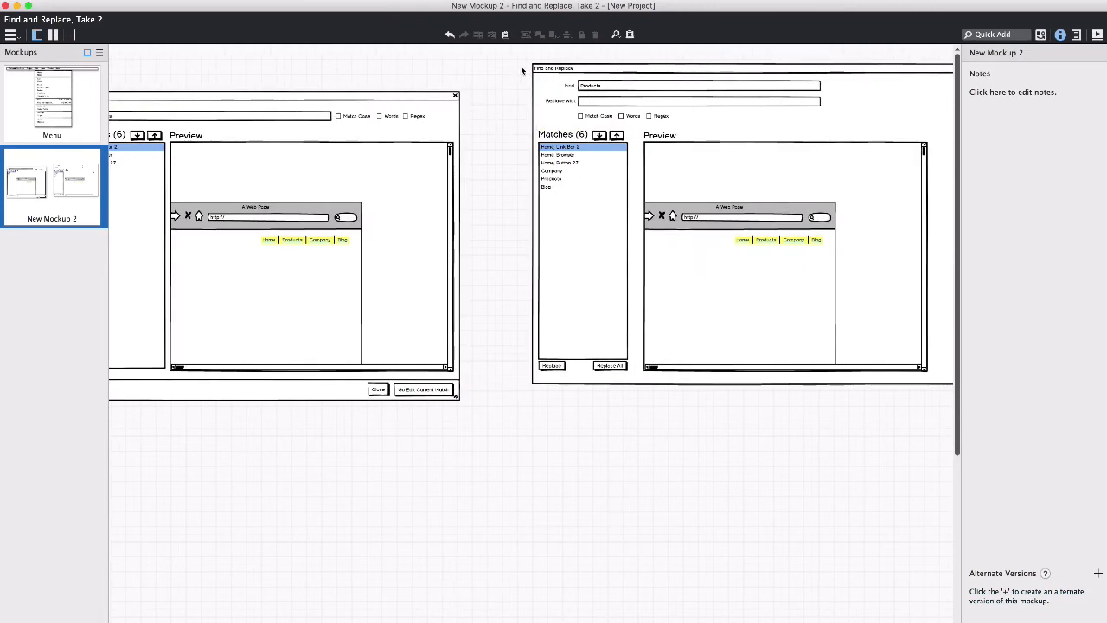
pyautogui.moveTo(523, 60); pyautogui.dragTo(988, 425)
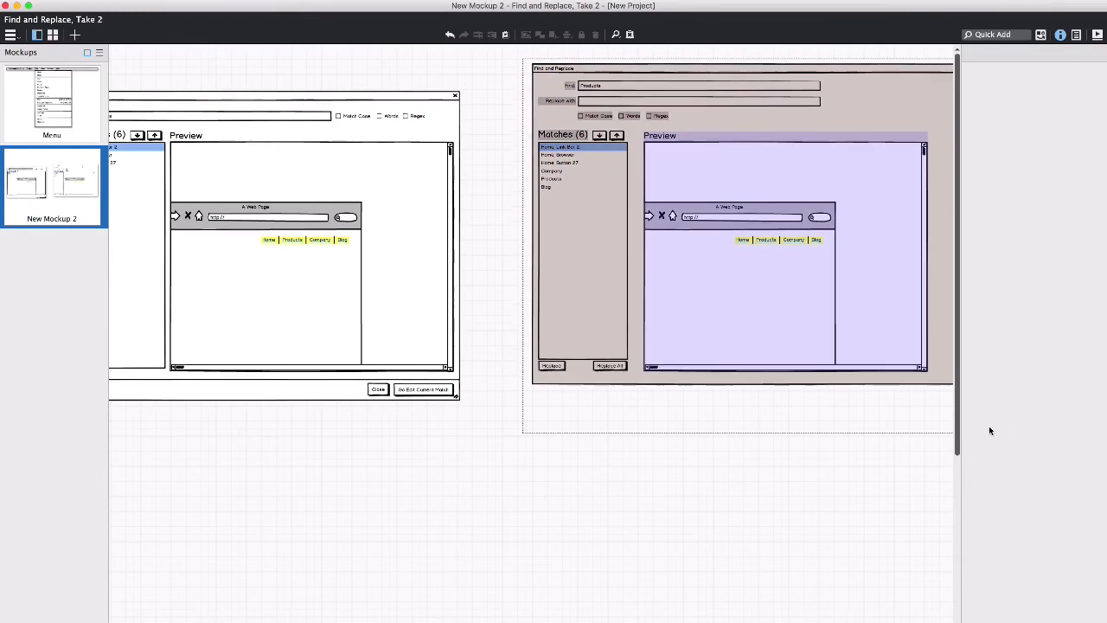
pyautogui.hscroll(3, 988, 425)
pyautogui.press('BackSpace')
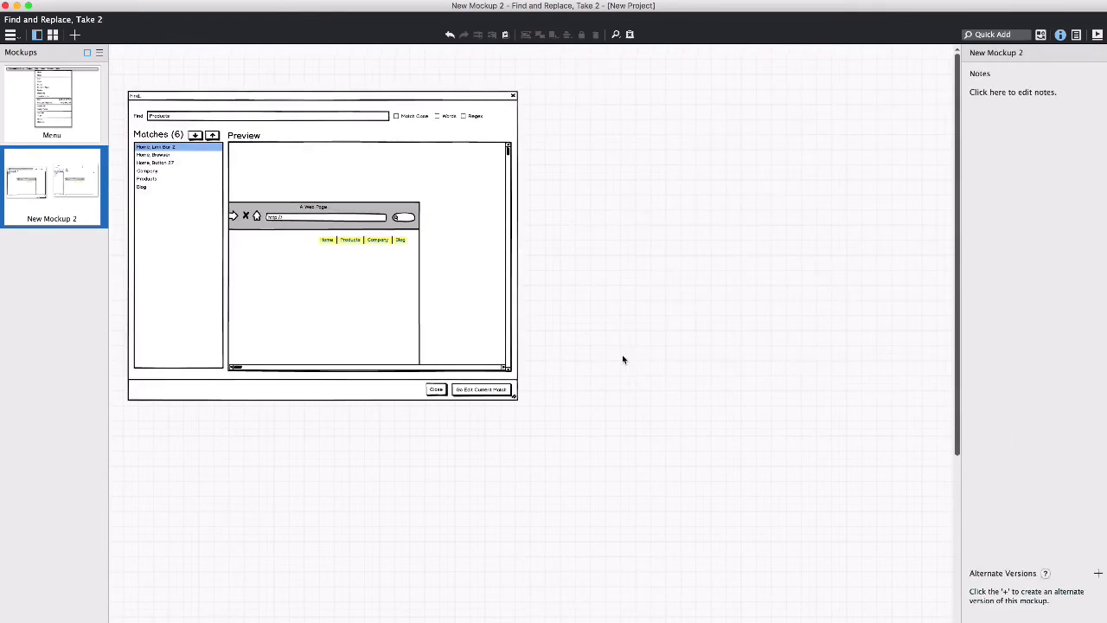
pyautogui.press('super+a')
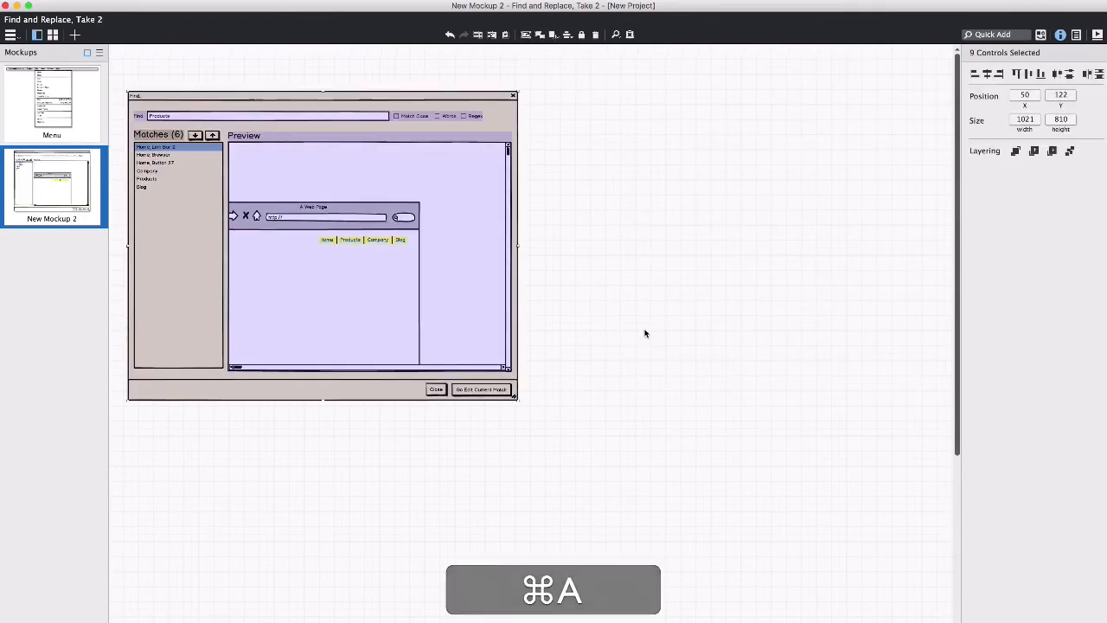
pyautogui.click(482, 418)
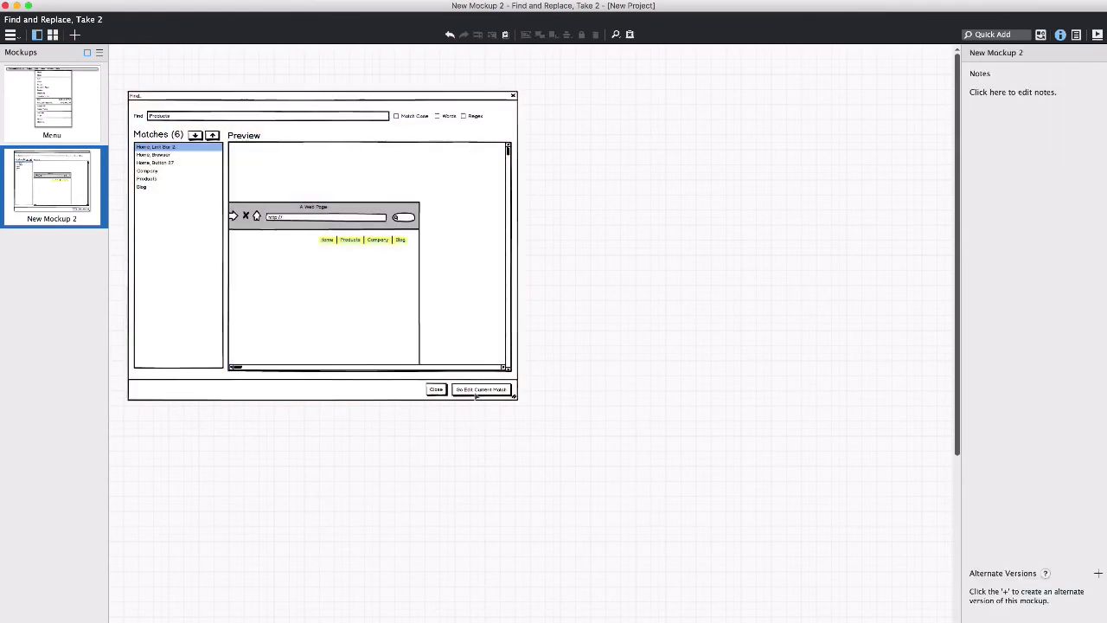
# Set the Go Edit Current Match button's background to blue.
pyautogui.click(480, 389)
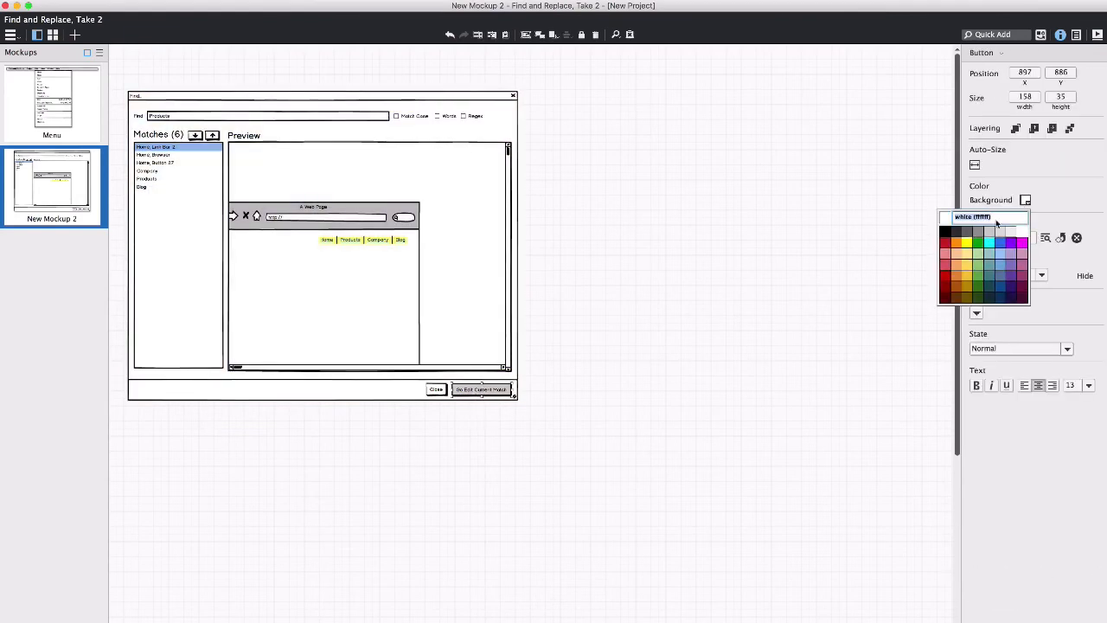
pyautogui.click(1003, 243)
pyautogui.click(714, 283)
# Group all the find-only window's controls, duplicate the group and place the copy beside the original, at the same height.
pyautogui.press('super+a')
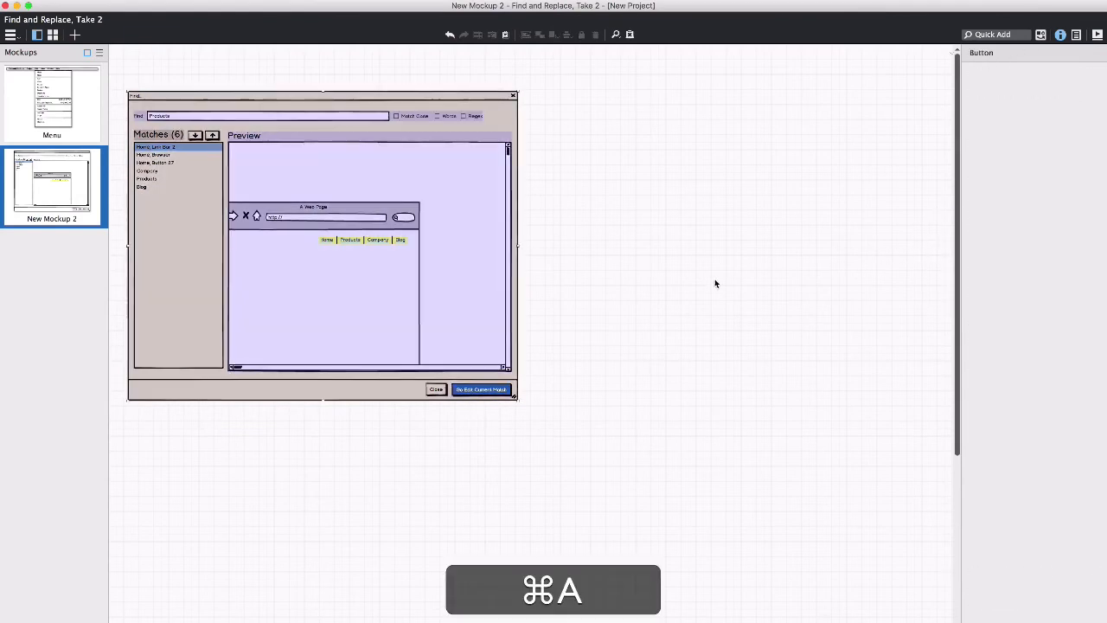
pyautogui.press('super+g')
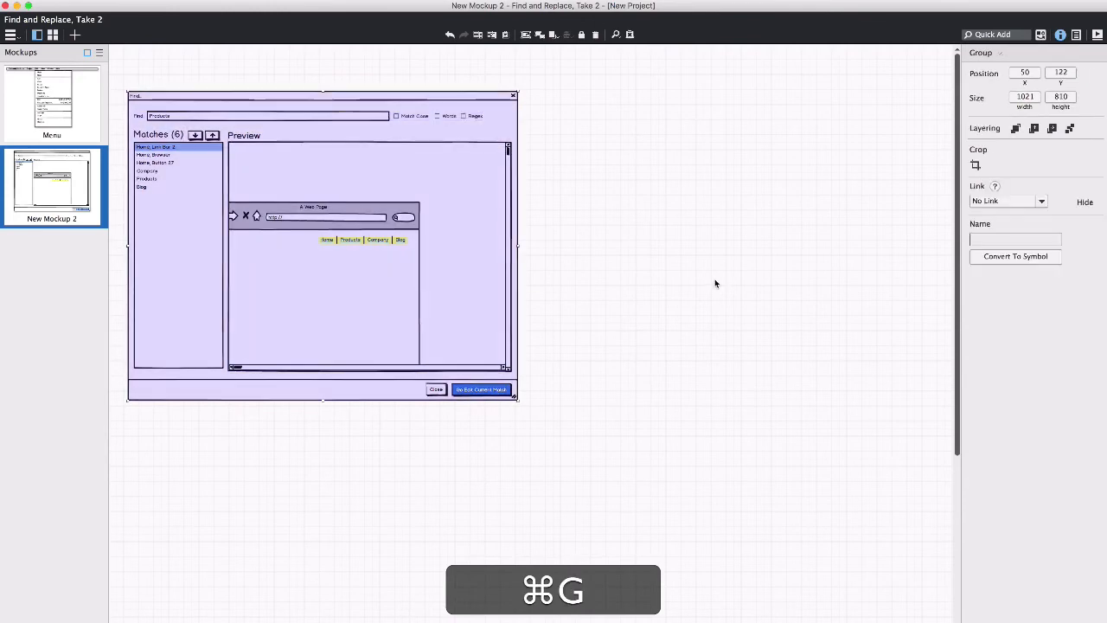
pyautogui.press('super+d')
pyautogui.moveTo(258, 179); pyautogui.dragTo(670, 179)
# Retitle the window inside the duplicated group as Find and Replace.
pyautogui.doubleClick(669, 179)
pyautogui.click(612, 102)
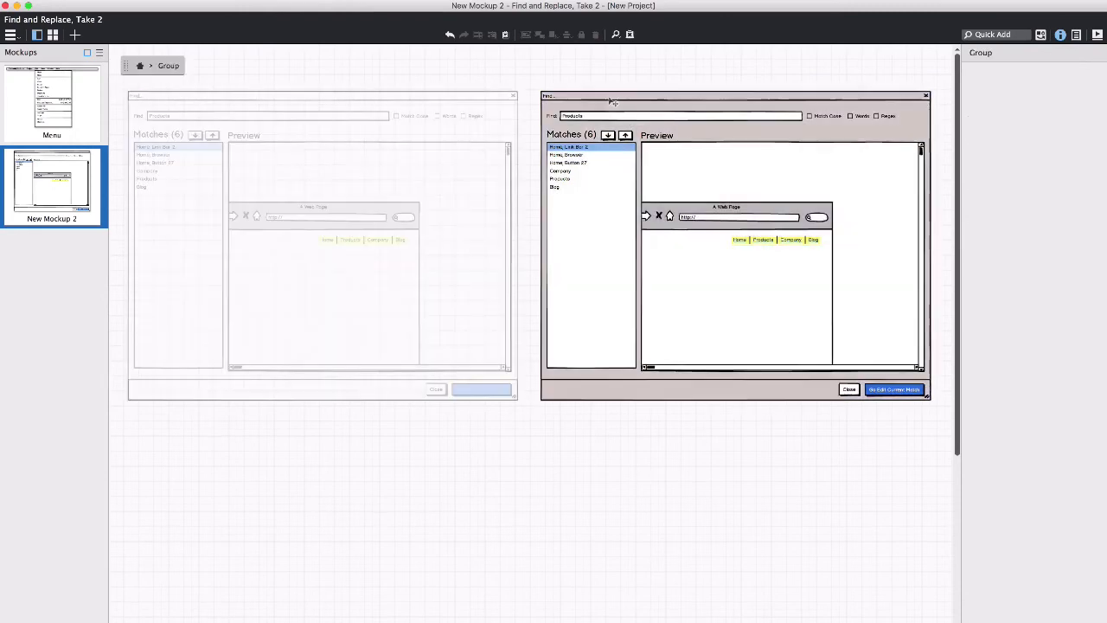
pyautogui.doubleClick(608, 95)
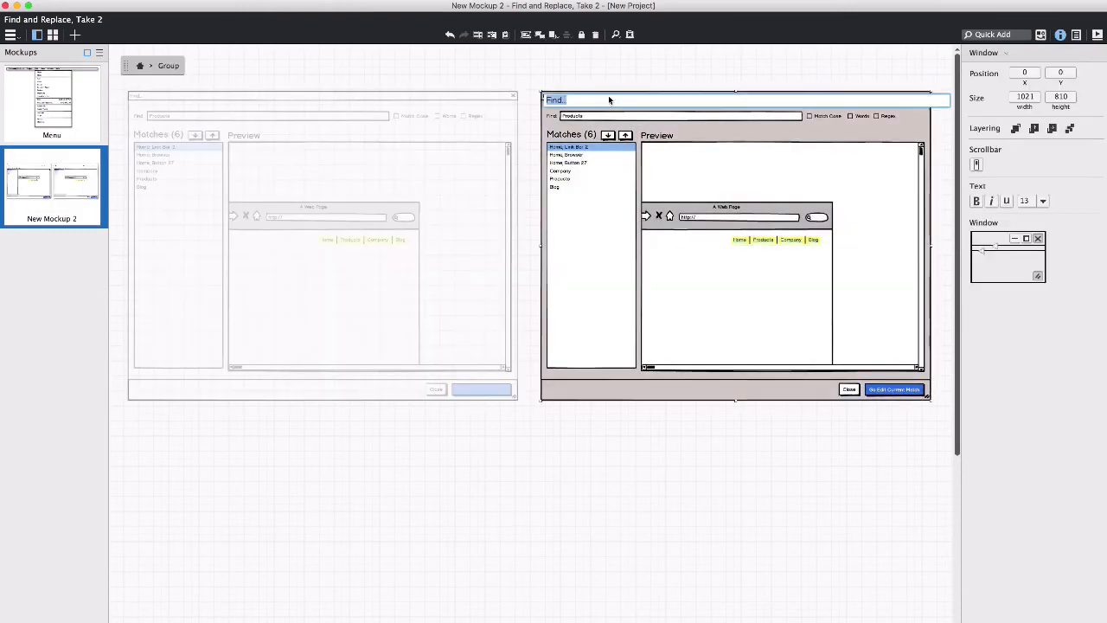
pyautogui.press('BackSpace')
pyautogui.press('BackSpace')
pyautogui.press('BackSpace')
pyautogui.write('and Replace')
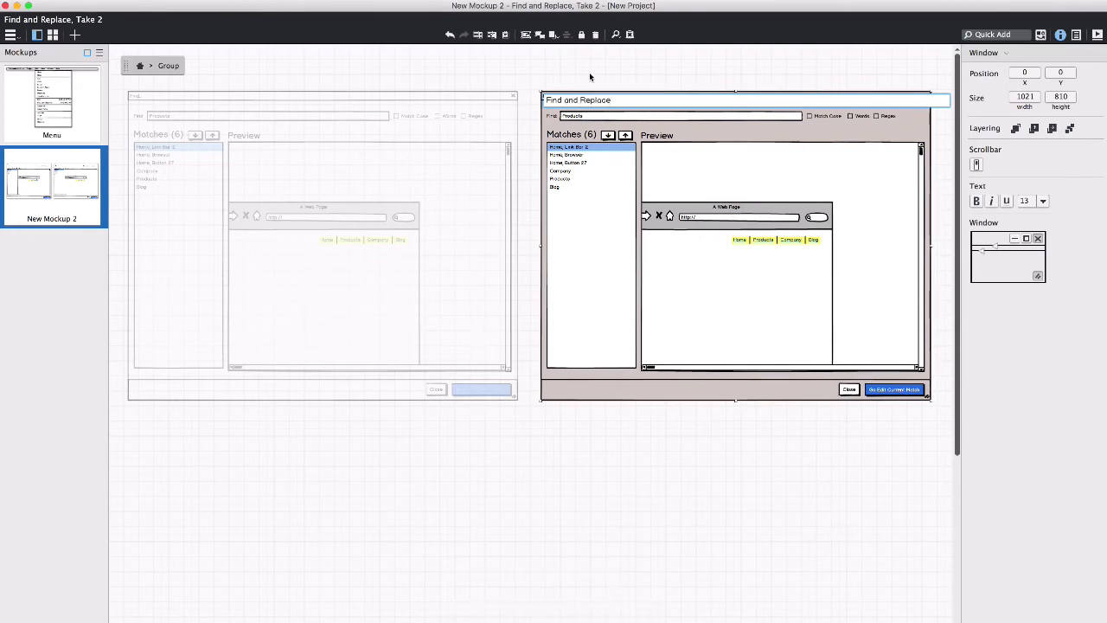
pyautogui.press('Return')
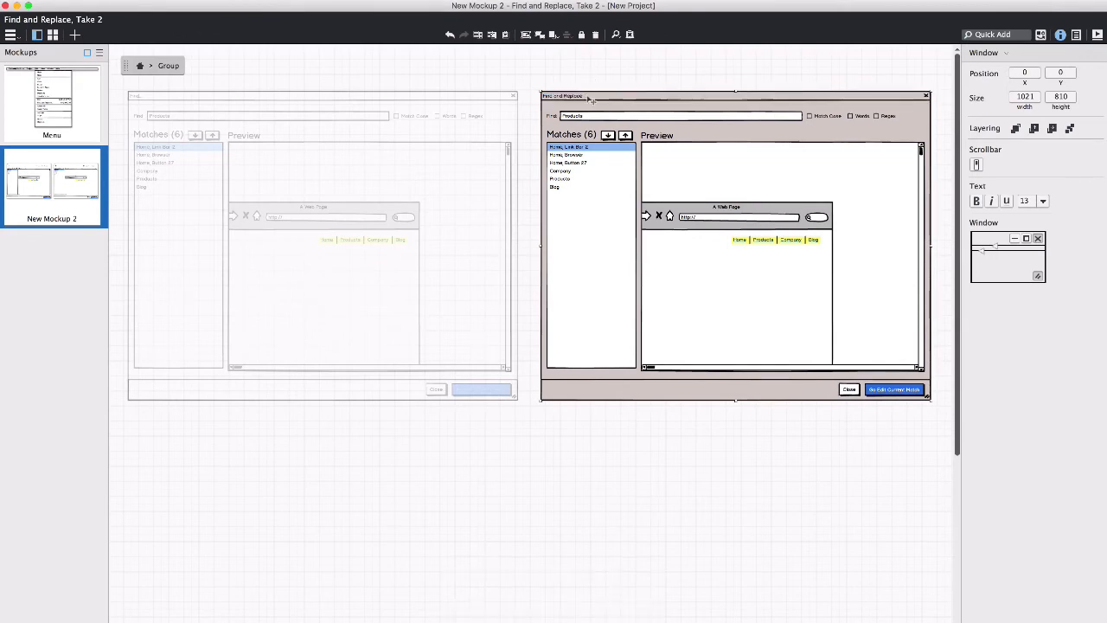
pyautogui.click(533, 127)
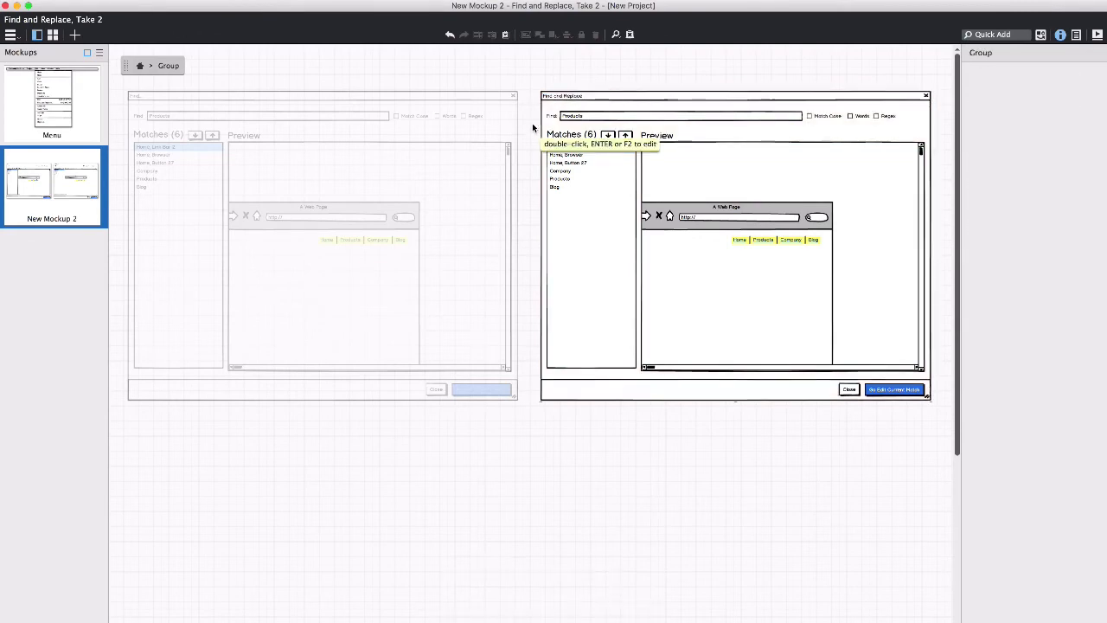
# Extend the Find and Replace window upward to a height of 883 and raise its find row into the added space.
pyautogui.click(564, 96)
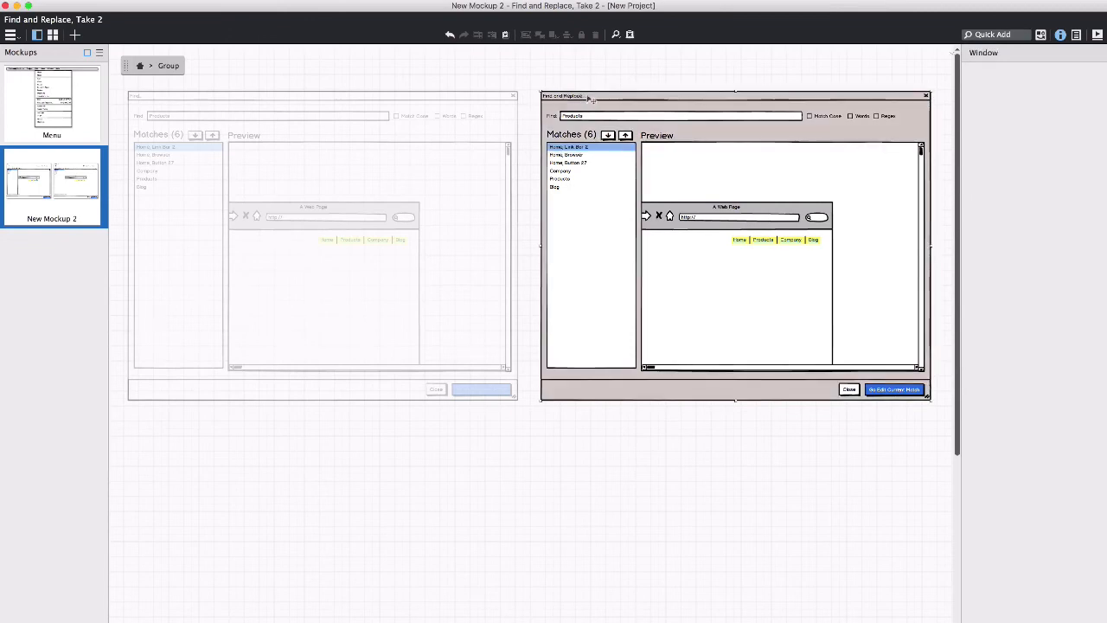
pyautogui.moveTo(737, 90); pyautogui.dragTo(737, 63)
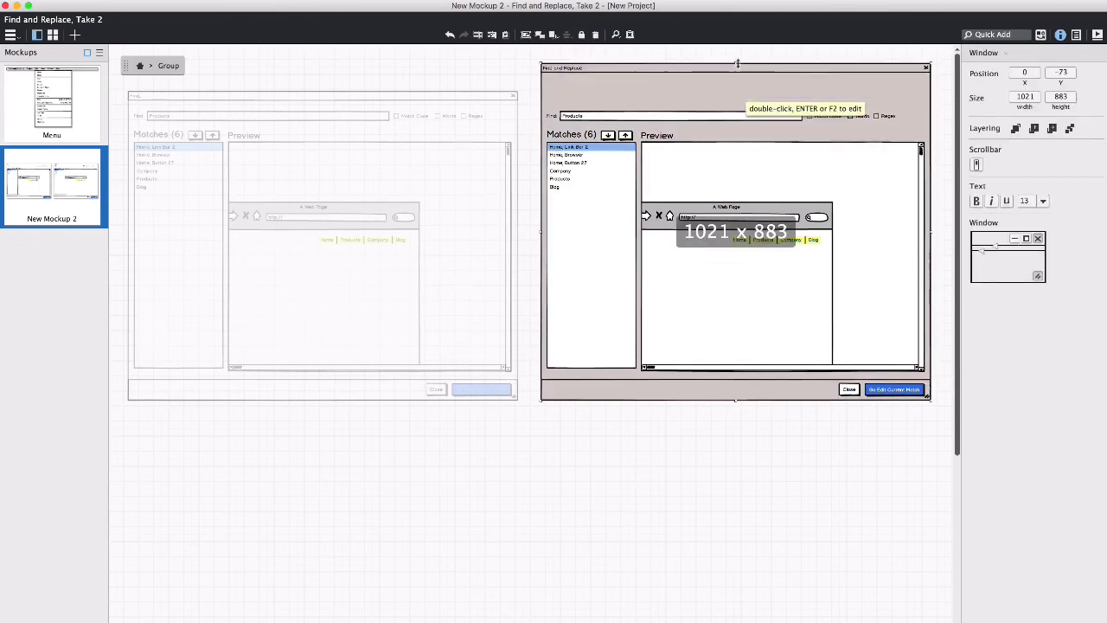
pyautogui.moveTo(531, 102); pyautogui.dragTo(904, 126)
pyautogui.hotkey('shift', 'Up')
pyautogui.hotkey('shift', 'Up')
pyautogui.hotkey('shift', 'Up')
pyautogui.hotkey('shift', 'Up')
pyautogui.hotkey('shift', 'Up')
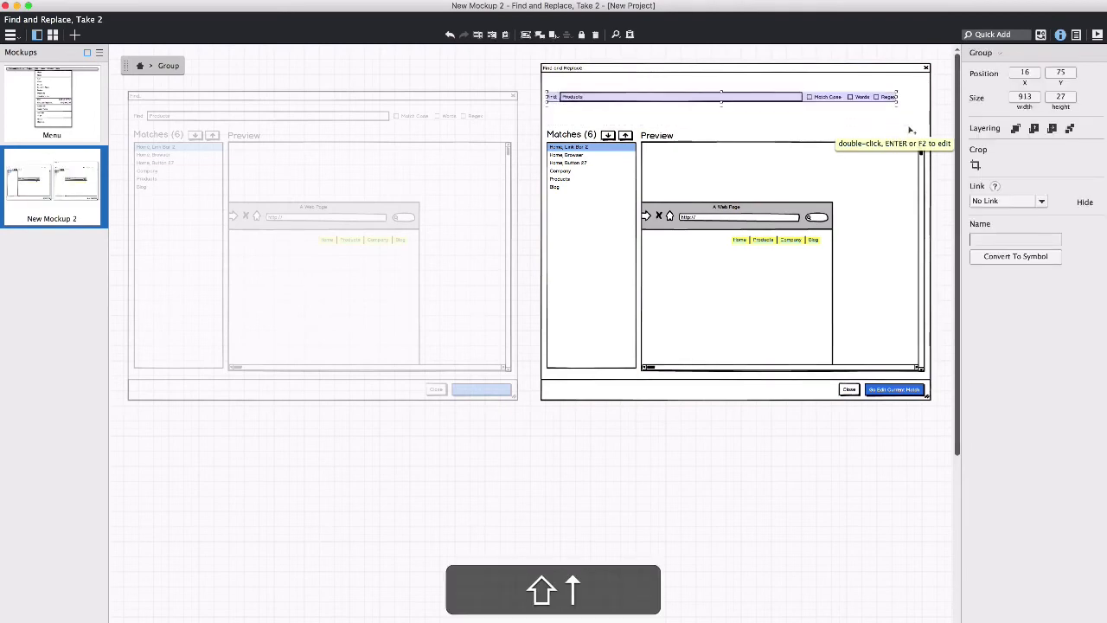
pyautogui.hotkey('shift', 'Up')
# Duplicate the find row and place the copy directly below it at X 16, Y 105.
pyautogui.press('super+d')
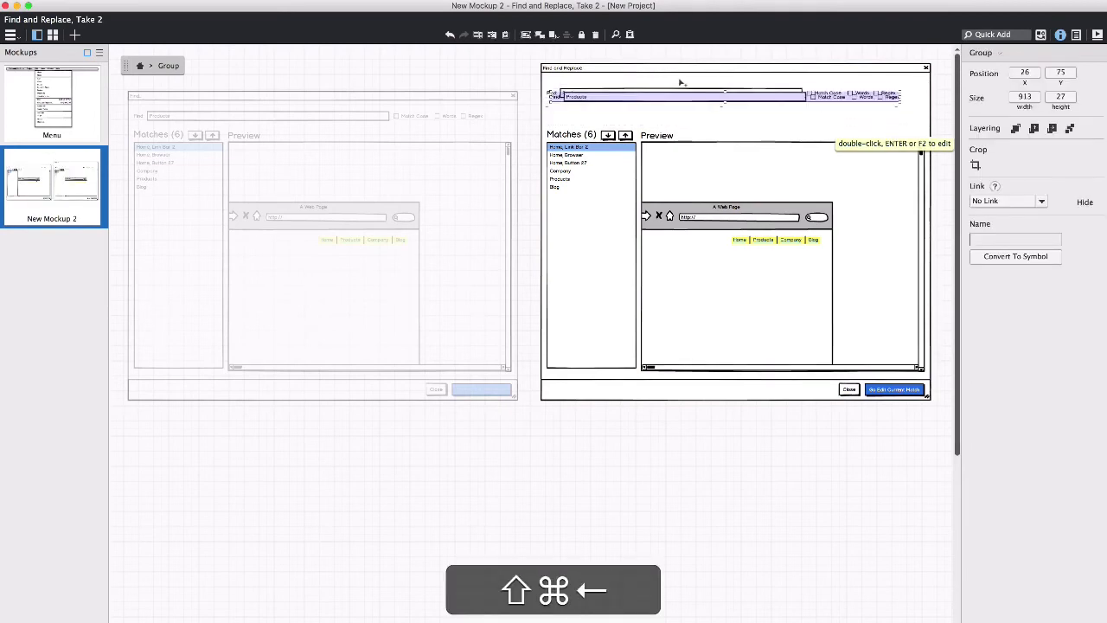
pyautogui.hotkey('shift', 'Down')
pyautogui.hotkey('shift', 'Down')
pyautogui.hotkey('shift', 'Down')
pyautogui.hotkey('shift', 'Down')
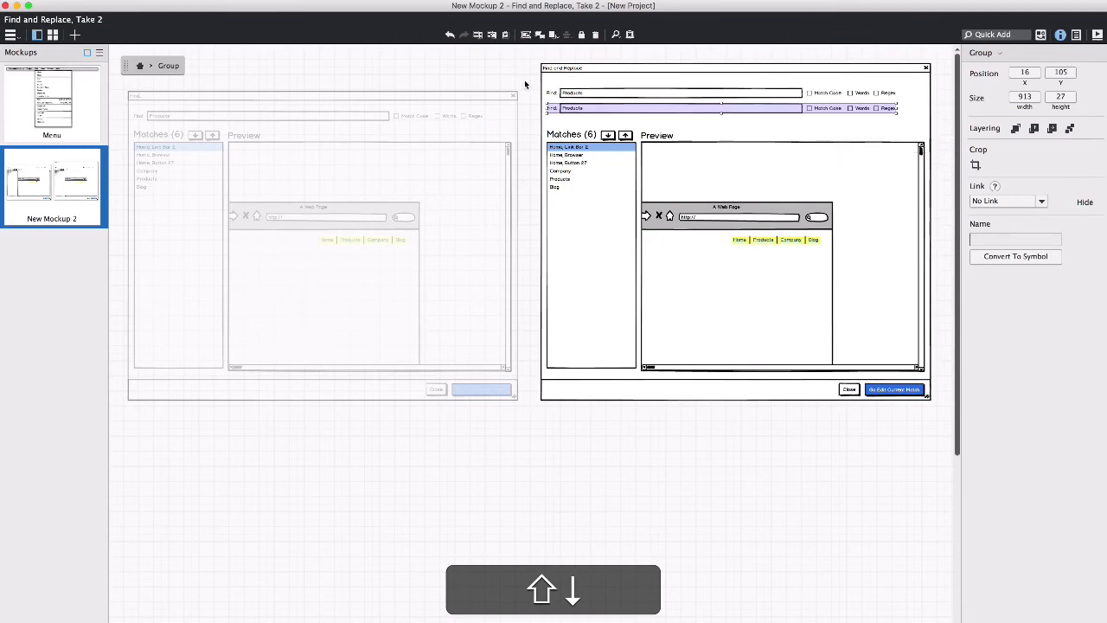
# Change the label of the duplicated find row to "Replace with:".
pyautogui.click(524, 79)
pyautogui.click(555, 109)
pyautogui.press('Return')
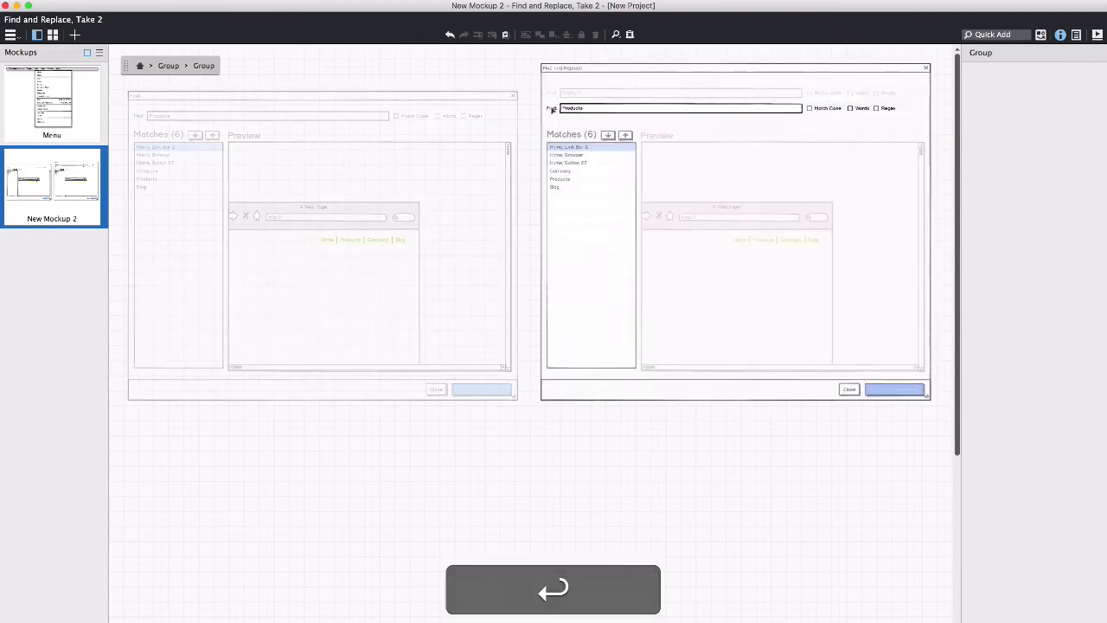
pyautogui.click(551, 109)
pyautogui.hotkey('shift', 'Return')
pyautogui.write('Repla')
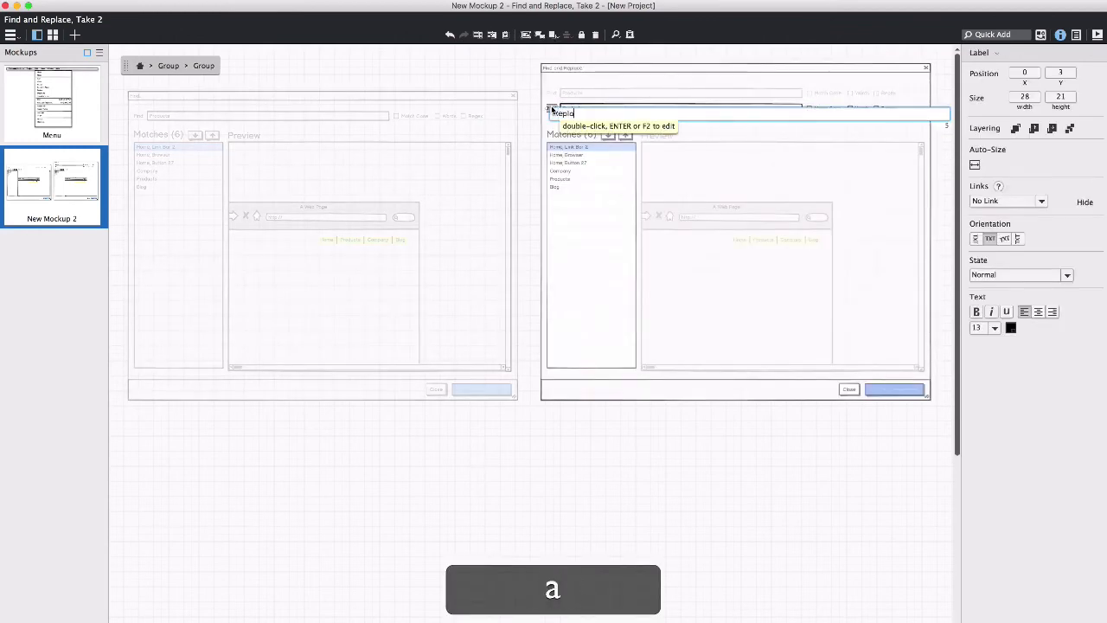
pyautogui.write('ce with')
pyautogui.hotkey('shift', 'Return')
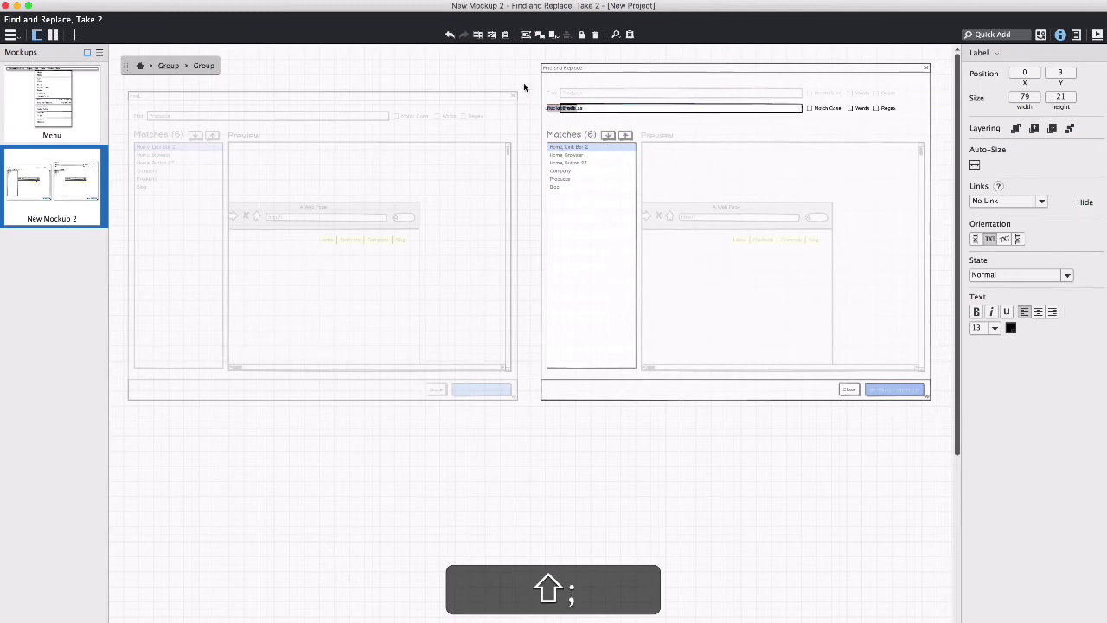
pyautogui.click(600, 111)
pyautogui.doubleClick(524, 94)
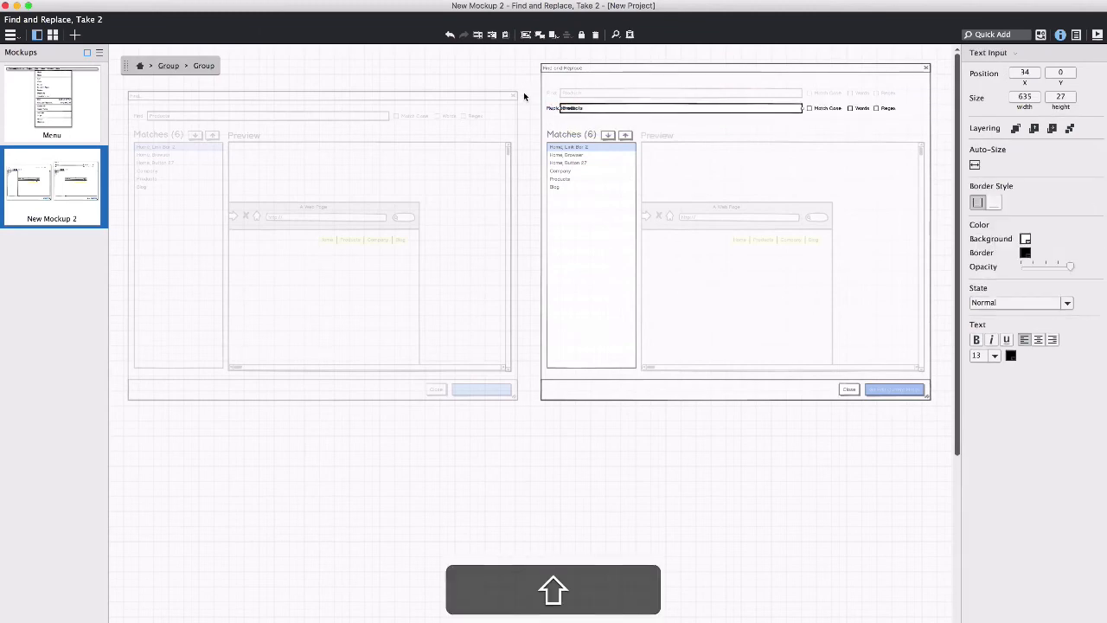
# Ungroup the Replace with row and delete its Match Case, Words and Regex checkboxes.
pyautogui.keyDown('shift'); pyautogui.click(584, 109); pyautogui.keyUp('shift')
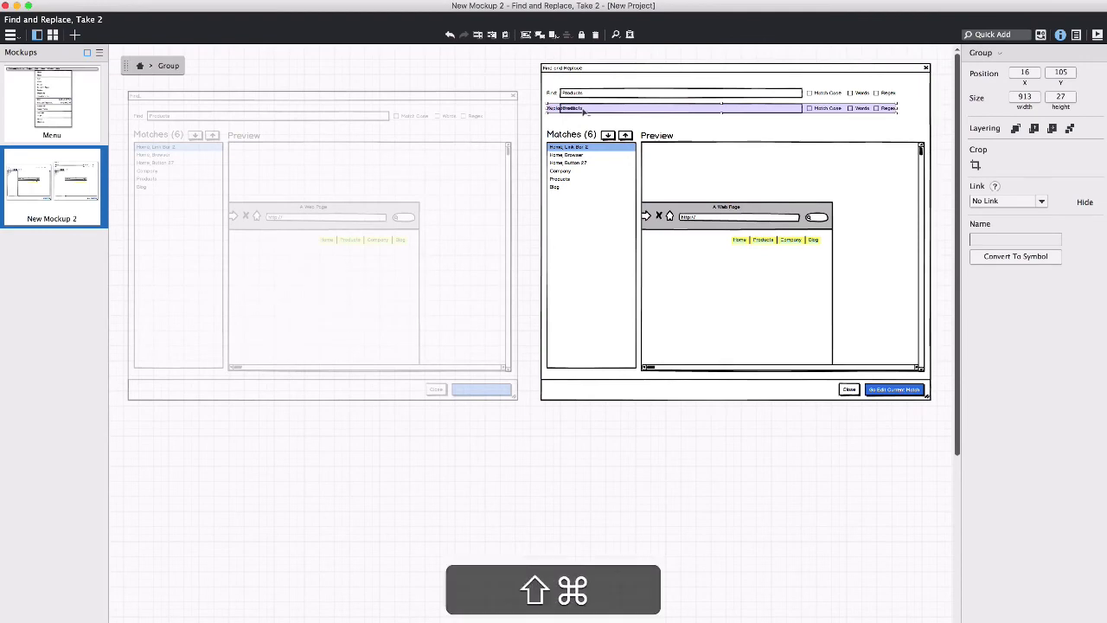
pyautogui.press('super+shift+g')
pyautogui.moveTo(940, 103); pyautogui.dragTo(800, 117)
pyautogui.press('BackSpace')
# Ungroup the Find row into separate controls.
pyautogui.click(596, 111)
pyautogui.keyDown('shift'); pyautogui.click(595, 96); pyautogui.keyUp('shift')
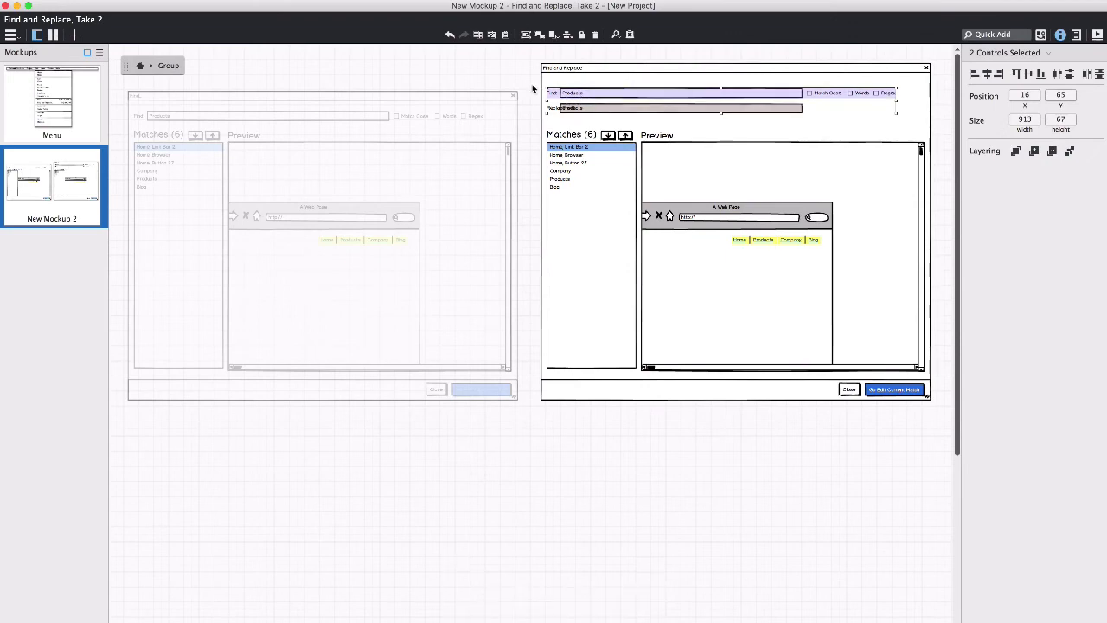
pyautogui.press('super+shift+g')
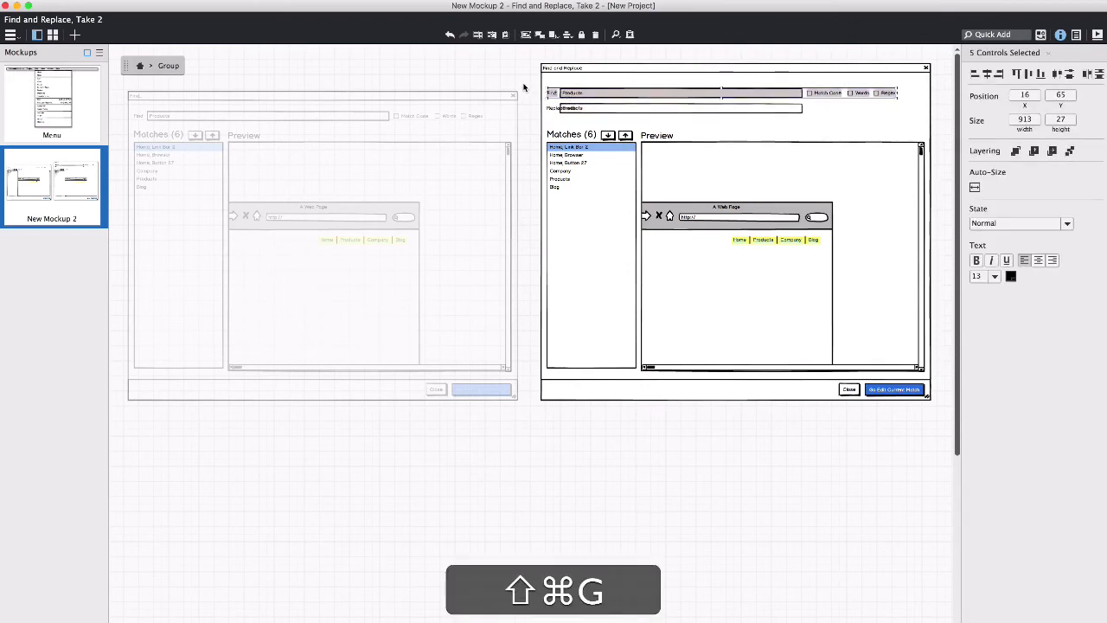
pyautogui.click(528, 86)
# Shorten the Find and Replace with text inputs together from their left edge to X 111 and width 574.
pyautogui.click(590, 97)
pyautogui.keyDown('shift'); pyautogui.click(582, 110); pyautogui.keyUp('shift')
pyautogui.keyDown('shift'); pyautogui.click(582, 109); pyautogui.keyUp('shift')
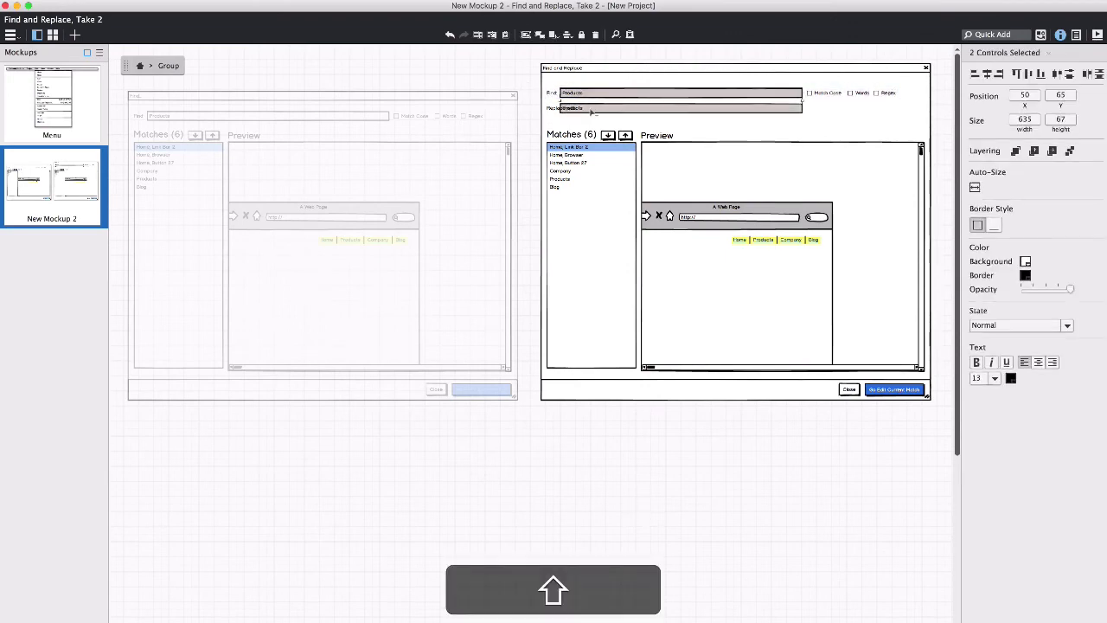
pyautogui.moveTo(561, 99); pyautogui.dragTo(584, 100)
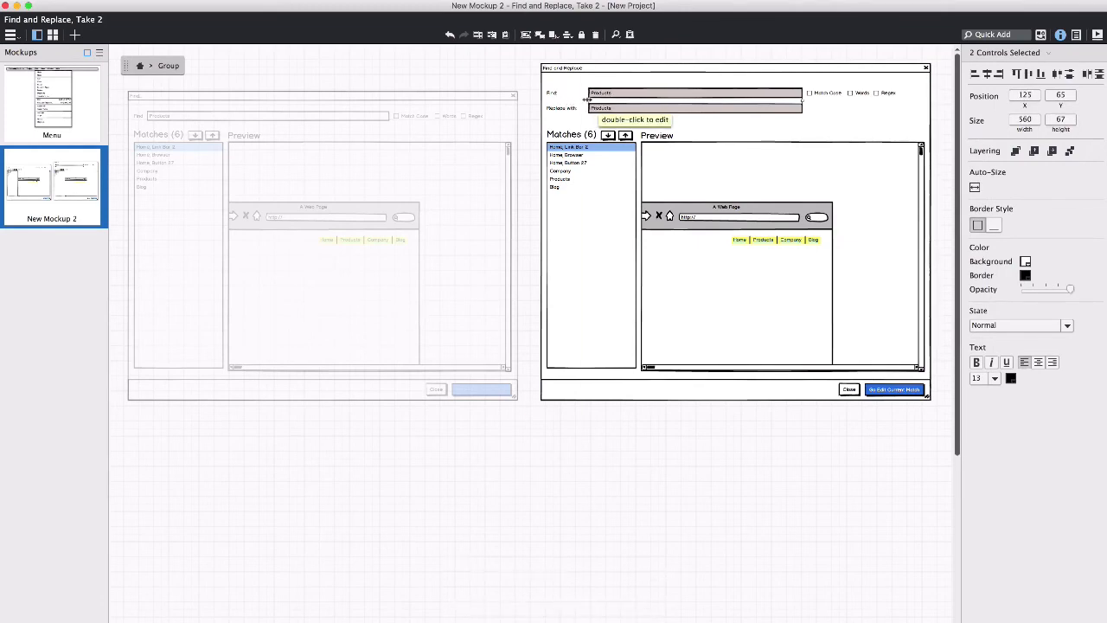
pyautogui.click(531, 88)
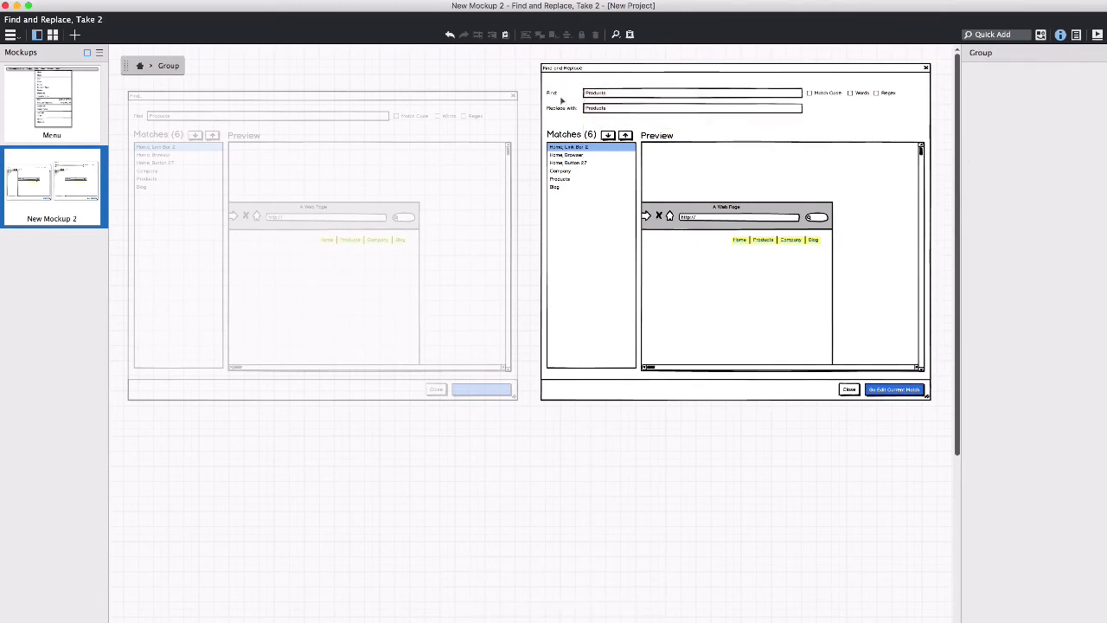
# Change the text in the Replace with input to "Our Products".
pyautogui.doubleClick(605, 109)
pyautogui.press('Up')
pyautogui.write('Our')
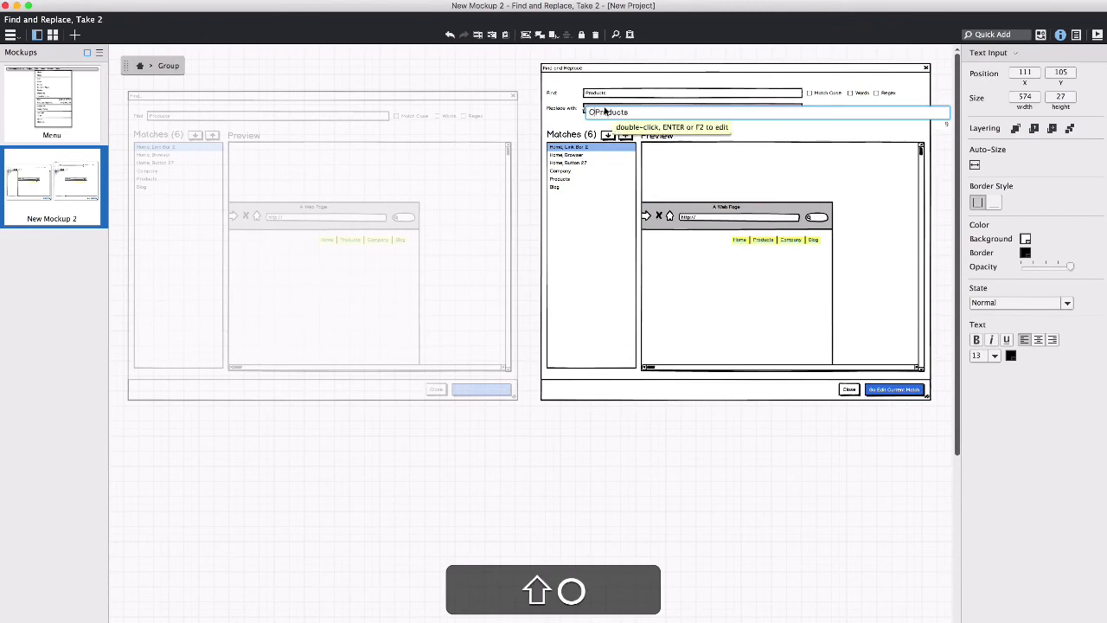
pyautogui.click(526, 74)
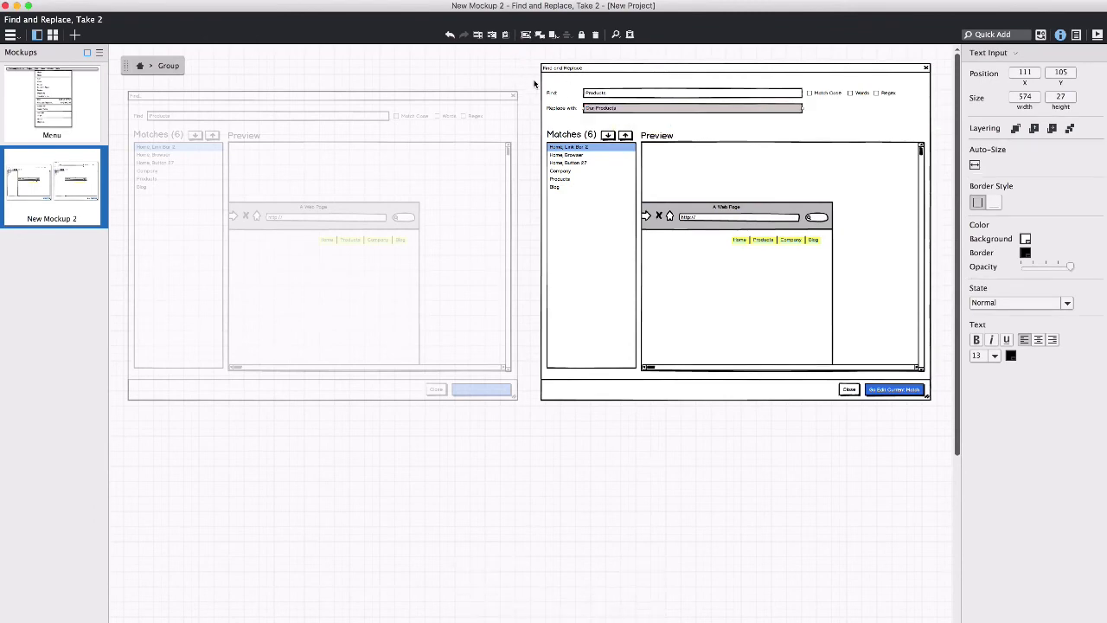
# Align the right edges of the Find and Replace with labels and shift both closer to their inputs, to X 22.
pyautogui.click(550, 93)
pyautogui.keyDown('shift'); pyautogui.click(560, 108); pyautogui.keyUp('shift')
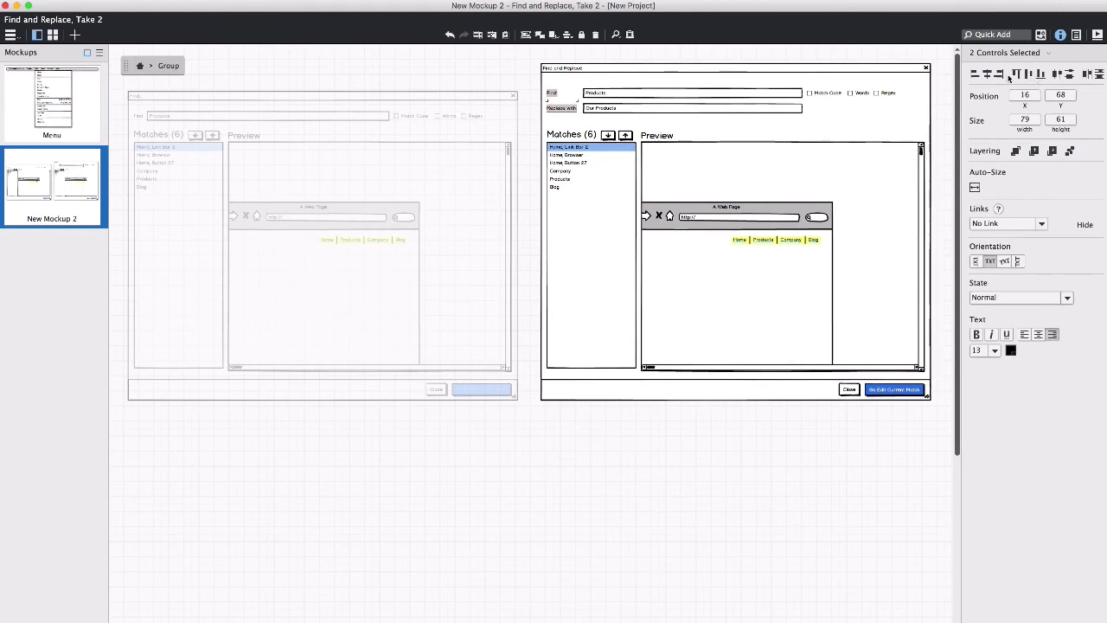
pyautogui.press('Right')
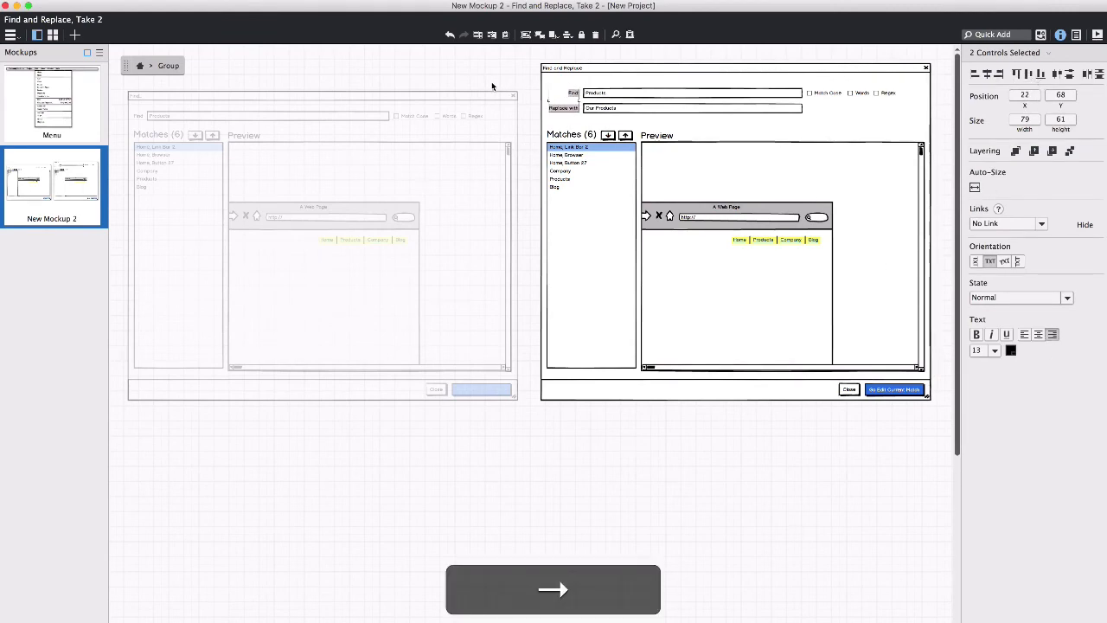
pyautogui.click(515, 72)
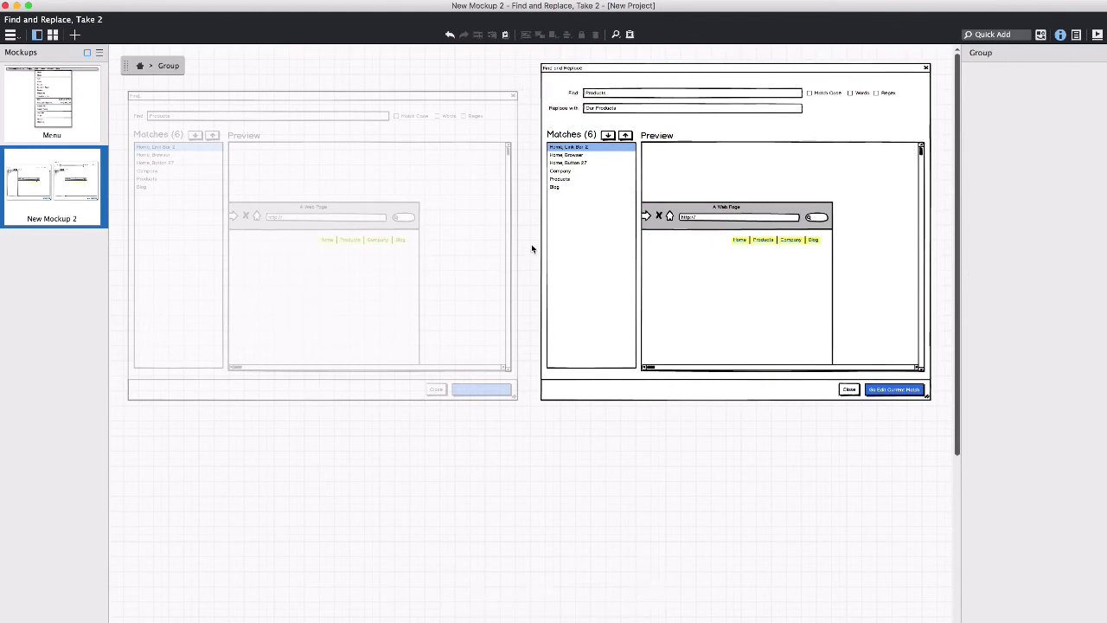
# Move the Close button in the Find and Replace window left to X 599, Y 836.
pyautogui.click(581, 321)
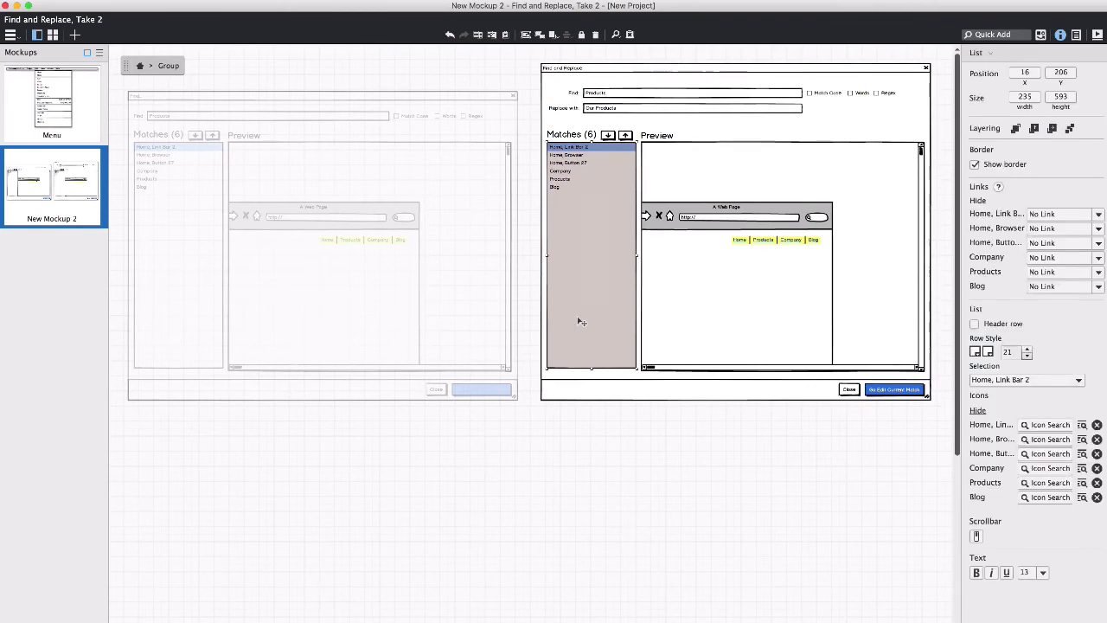
pyautogui.click(891, 393)
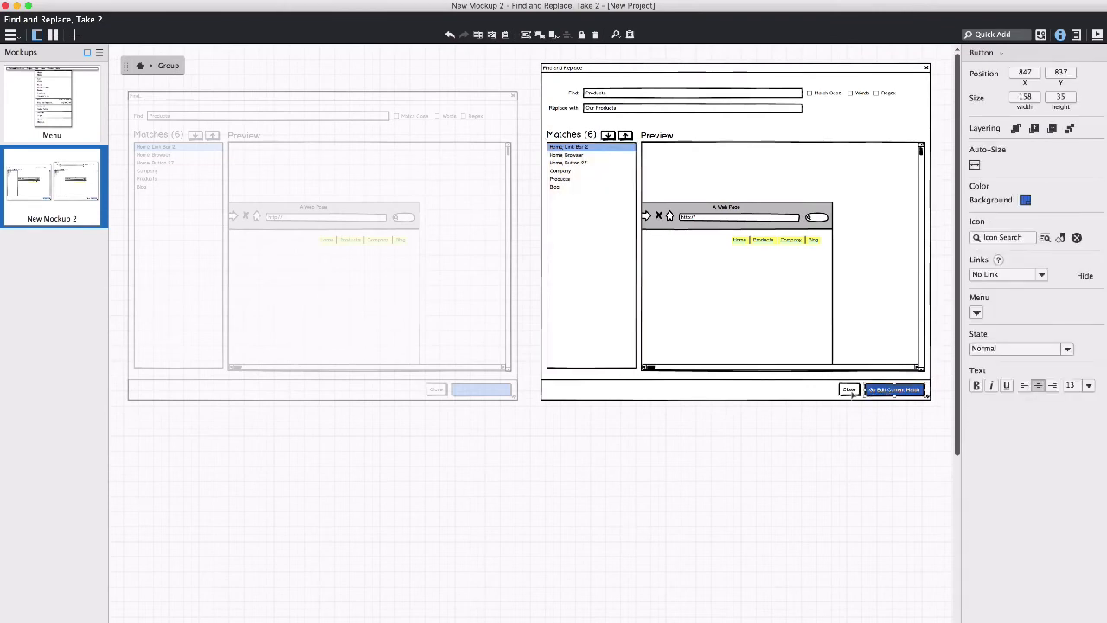
pyautogui.click(849, 389)
pyautogui.hotkey('shift', 'Left')
pyautogui.hotkey('shift', 'Left')
pyautogui.hotkey('shift', 'Left')
pyautogui.hotkey('shift', 'Left')
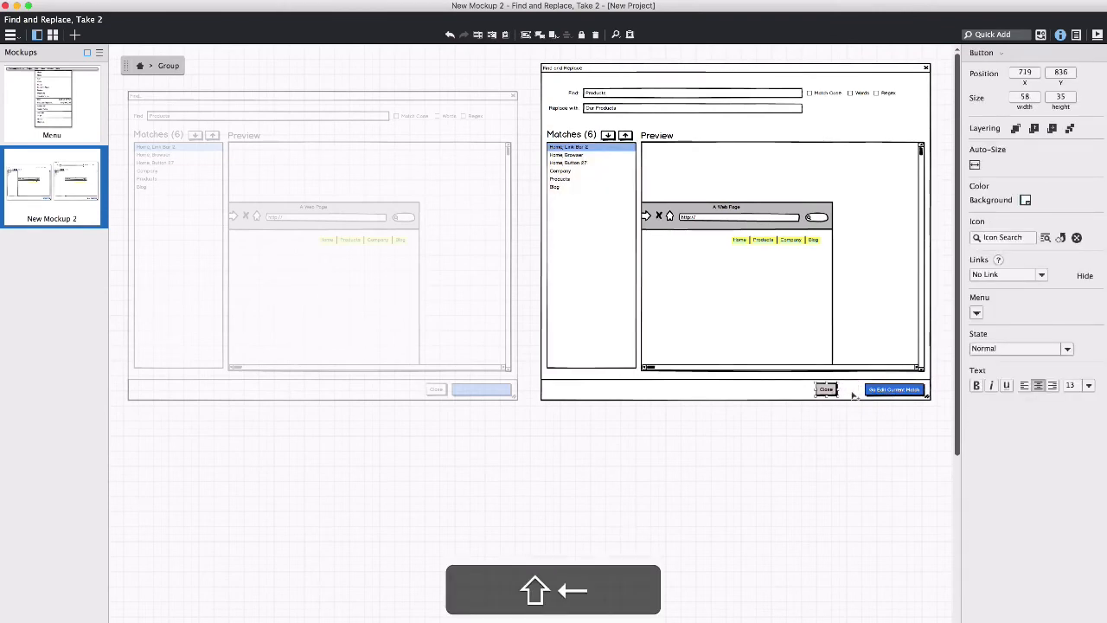
pyautogui.hotkey('shift', 'Left')
pyautogui.hotkey('shift', 'Left')
pyautogui.hotkey('shift', 'Left')
pyautogui.hotkey('shift', 'Left')
pyautogui.hotkey('shift', 'Left')
pyautogui.hotkey('shift', 'Left')
pyautogui.hotkey('shift', 'Left')
pyautogui.hotkey('shift', 'Left')
pyautogui.hotkey('shift', 'Left')
pyautogui.hotkey('shift', 'Left')
pyautogui.hotkey('shift', 'Left')
pyautogui.hotkey('shift', 'Left')
# Duplicate the Go Edit Current Match button and place the copy directly to its left at X 680, Y 837.
pyautogui.click(875, 393)
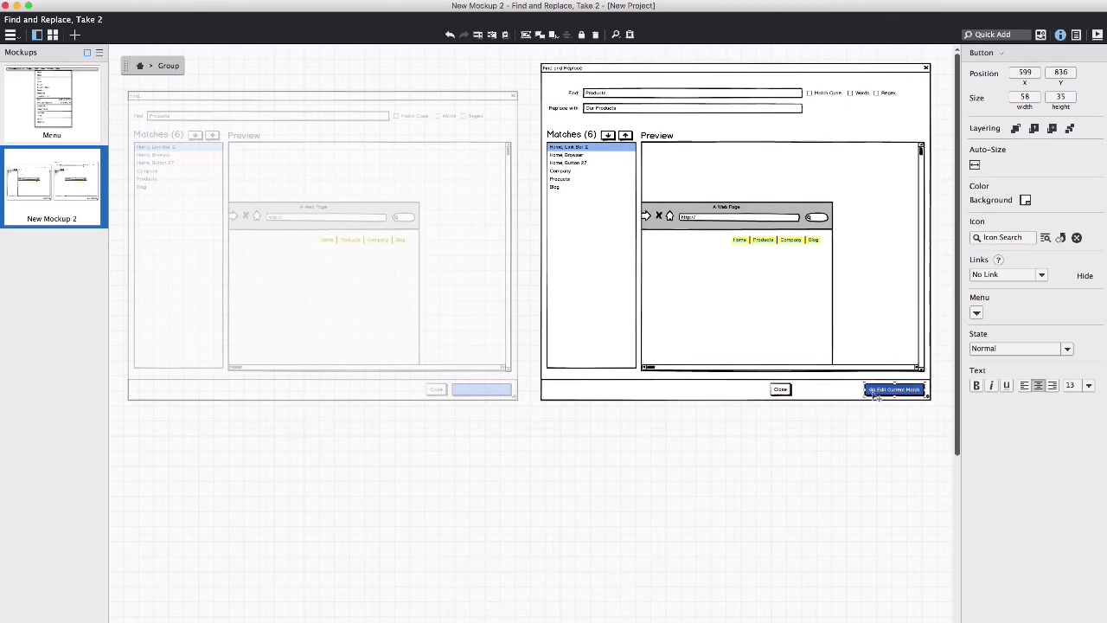
pyautogui.press('super+d')
pyautogui.hotkey('shift', 'Up')
pyautogui.hotkey('shift', 'Left')
pyautogui.hotkey('shift', 'Left')
pyautogui.hotkey('shift', 'Left')
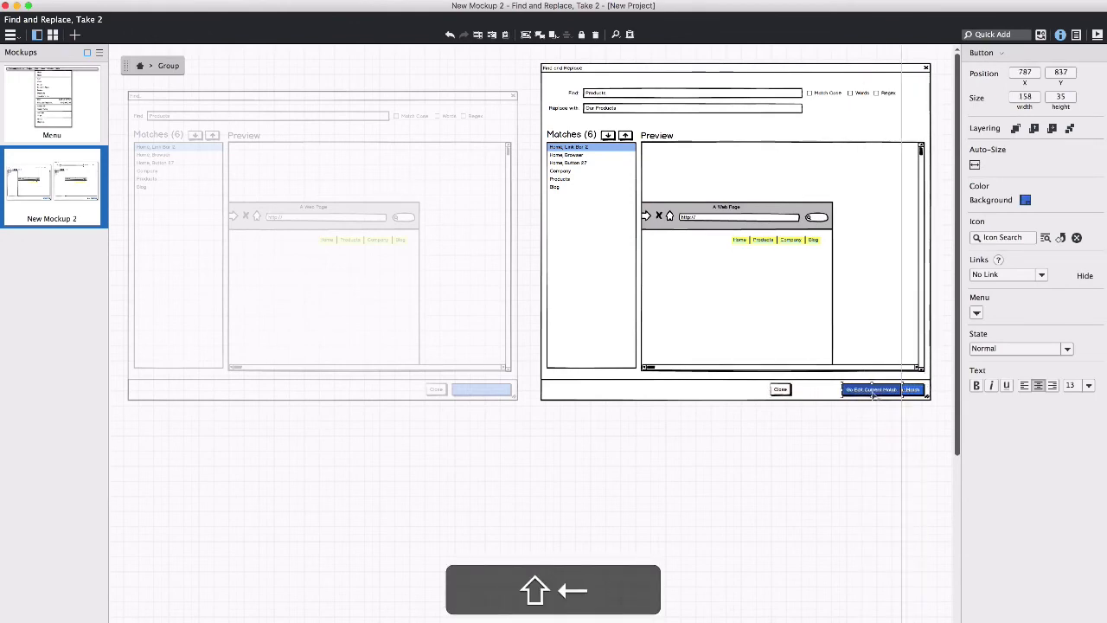
pyautogui.hotkey('shift', 'Left')
pyautogui.hotkey('shift', 'Left')
pyautogui.hotkey('shift', 'Left')
pyautogui.hotkey('shift', 'Left')
pyautogui.hotkey('shift', 'Left')
pyautogui.hotkey('shift', 'Left')
pyautogui.hotkey('shift', 'Left')
pyautogui.hotkey('shift', 'Left')
pyautogui.hotkey('shift', 'Left')
pyautogui.hotkey('shift', 'Left')
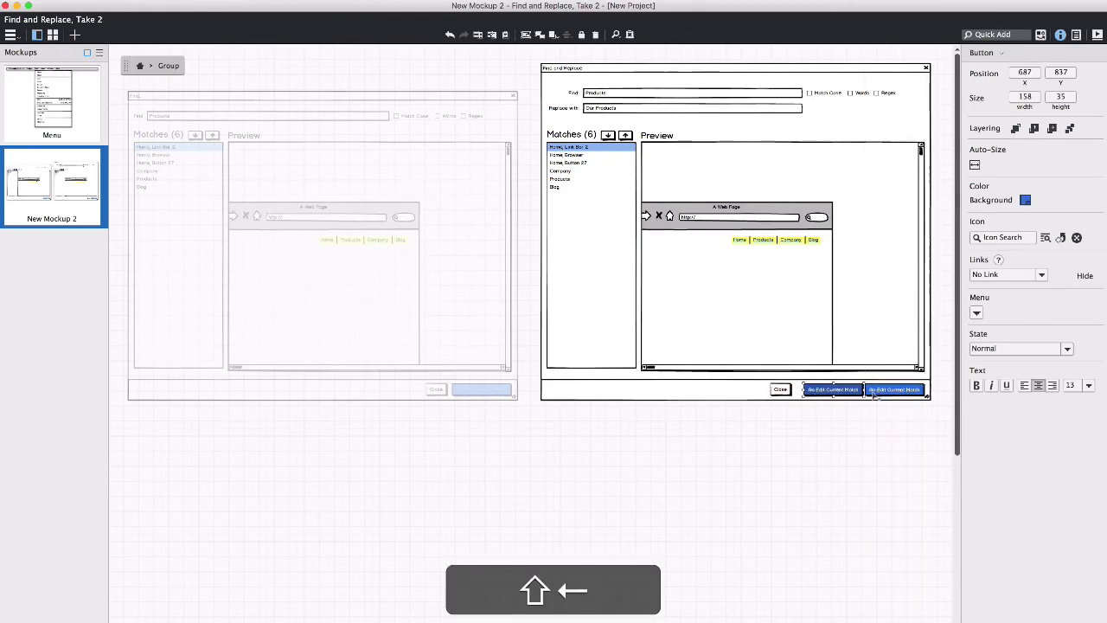
pyautogui.press('Left')
pyautogui.press('Left')
pyautogui.press('Left')
pyautogui.press('Left')
pyautogui.press('Left')
pyautogui.press('Left')
pyautogui.press('Left')
# Relabel the duplicated blue button as "Replace and Find Next".
pyautogui.press('Return')
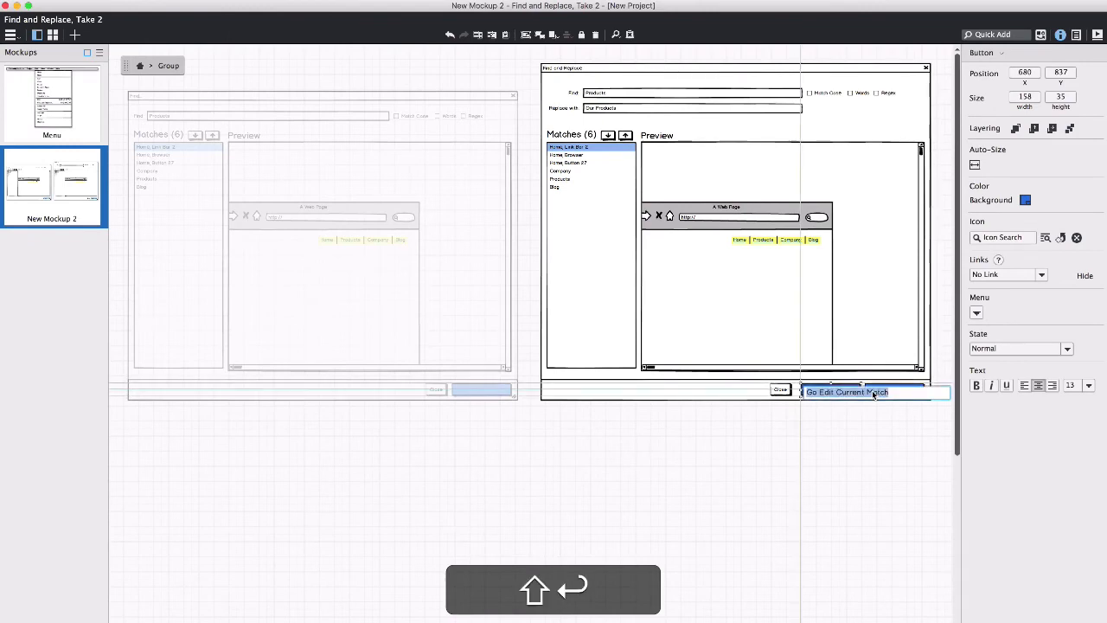
pyautogui.write('Replace and')
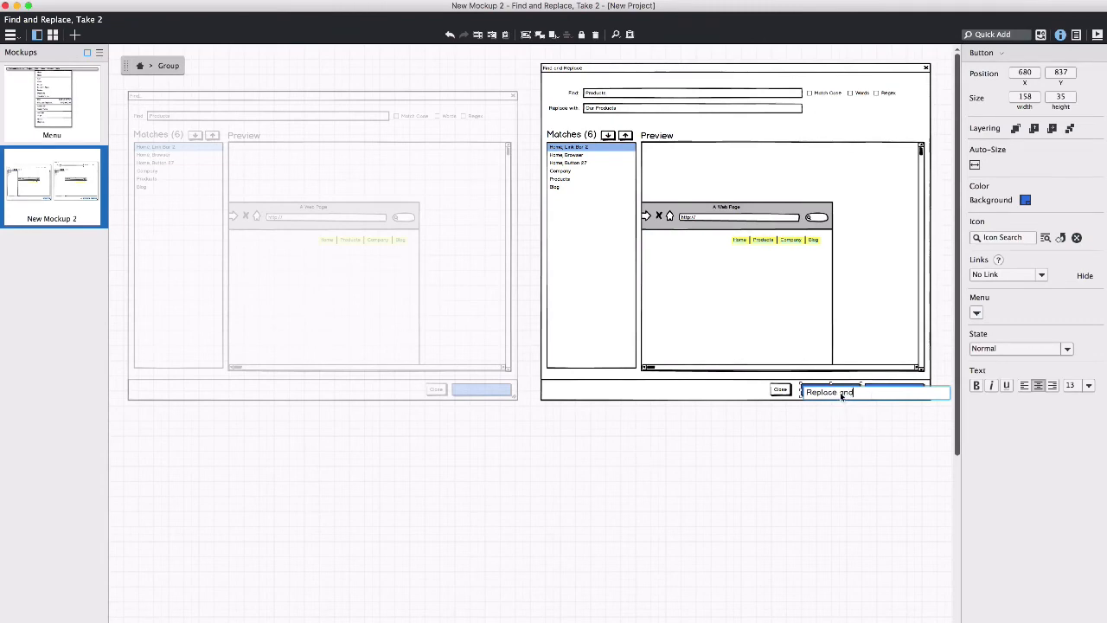
pyautogui.press('Return')
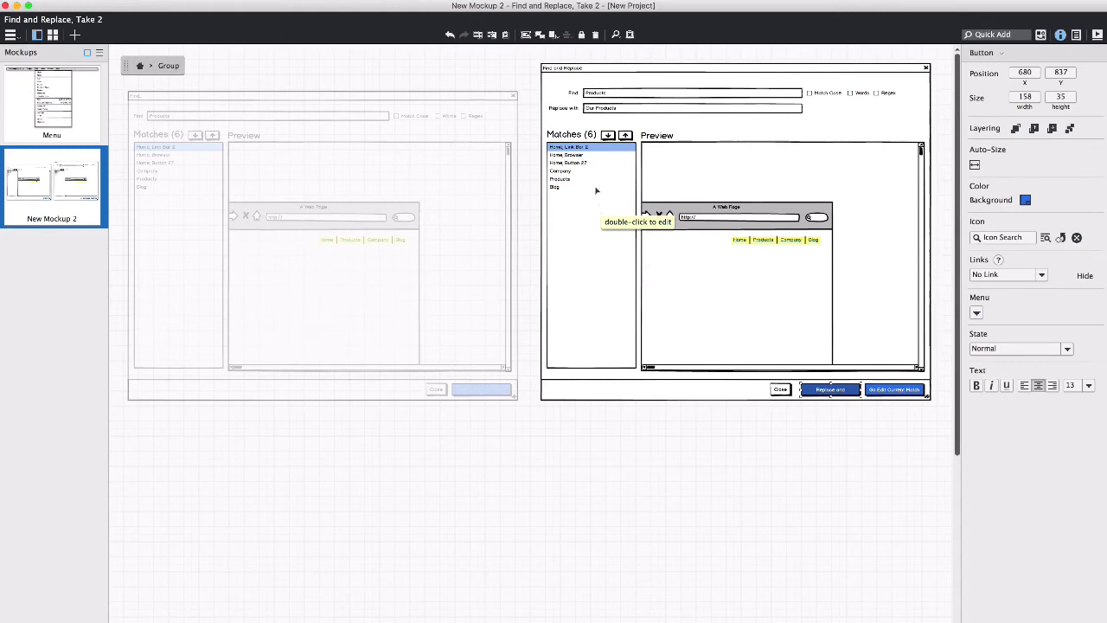
pyautogui.doubleClick(829, 392)
pyautogui.press('Right')
pyautogui.write('dind')
pyautogui.press('BackSpace')
pyautogui.press('BackSpace')
pyautogui.press('BackSpace')
pyautogui.press('BackSpace')
pyautogui.press('BackSpace')
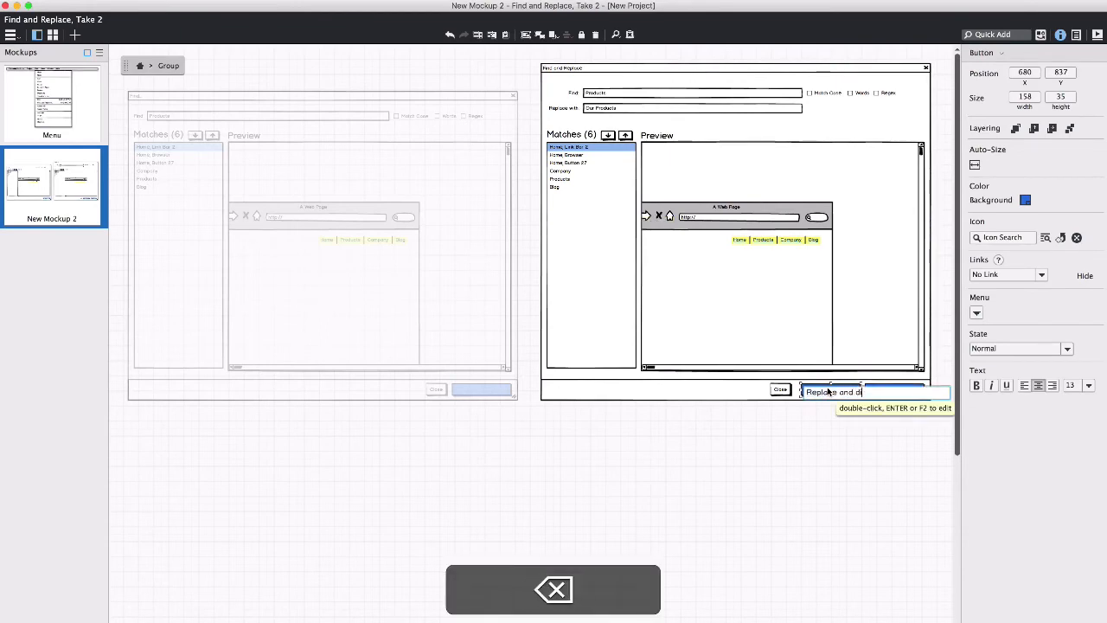
pyautogui.write('Find Next')
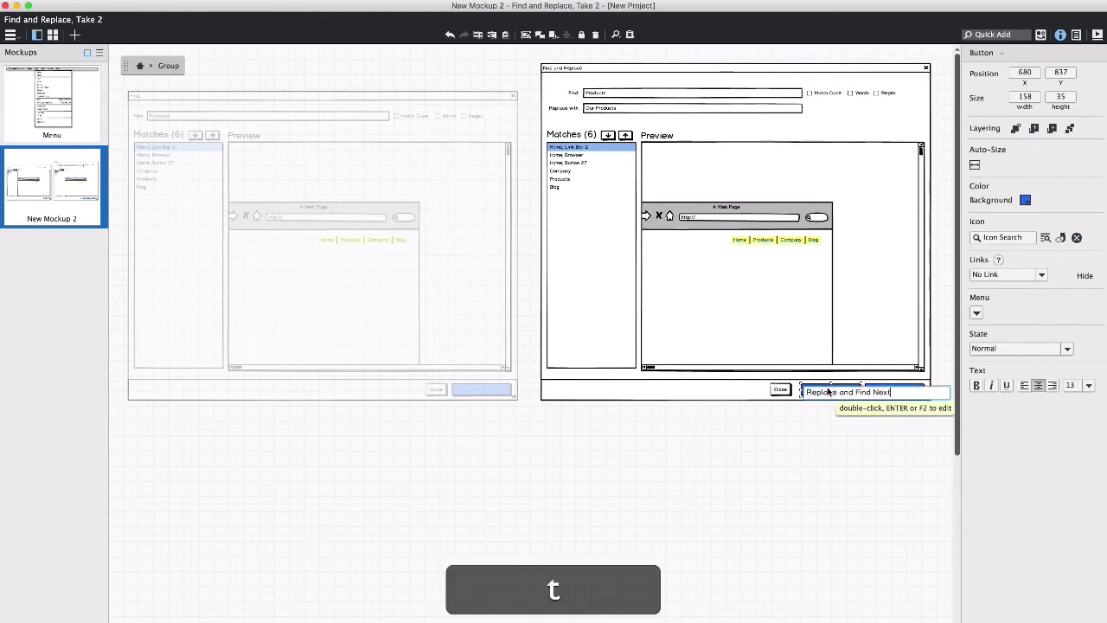
pyautogui.click(804, 393)
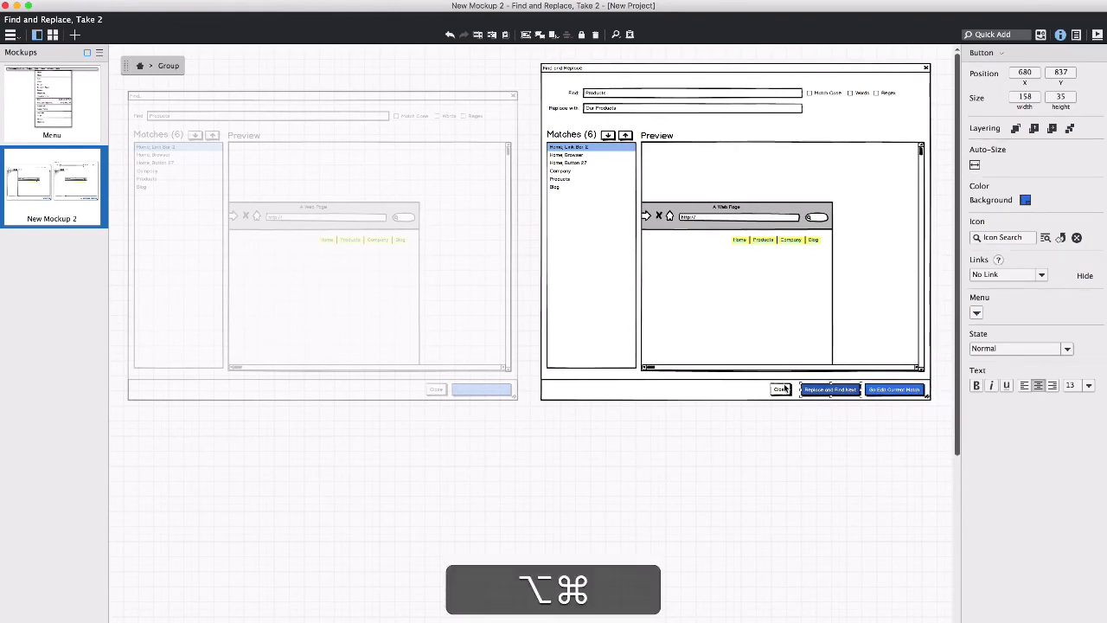
# Auto-size the Replace and Find Next button to its label and stretch its height to about 36.
pyautogui.press('alt+super+0')
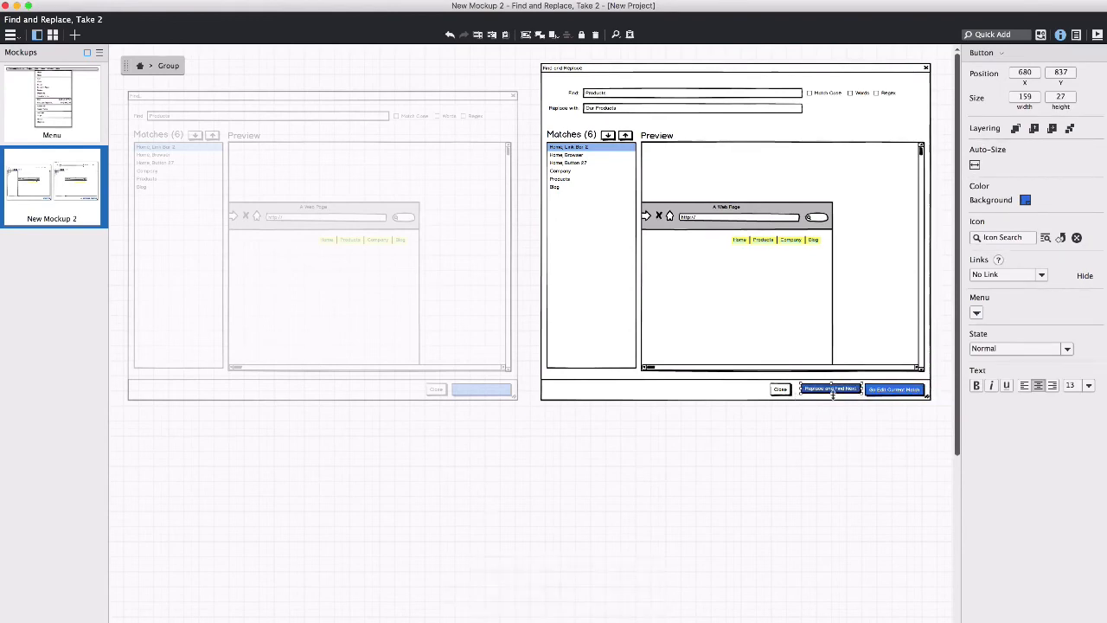
pyautogui.moveTo(834, 395); pyautogui.dragTo(832, 399)
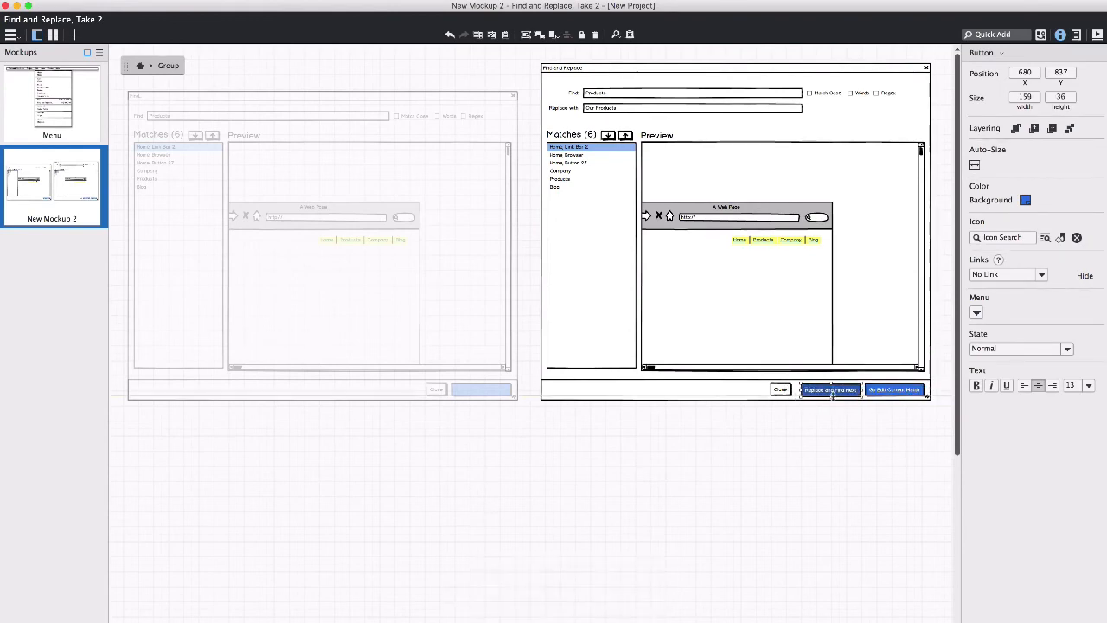
pyautogui.click(907, 400)
pyautogui.click(905, 396)
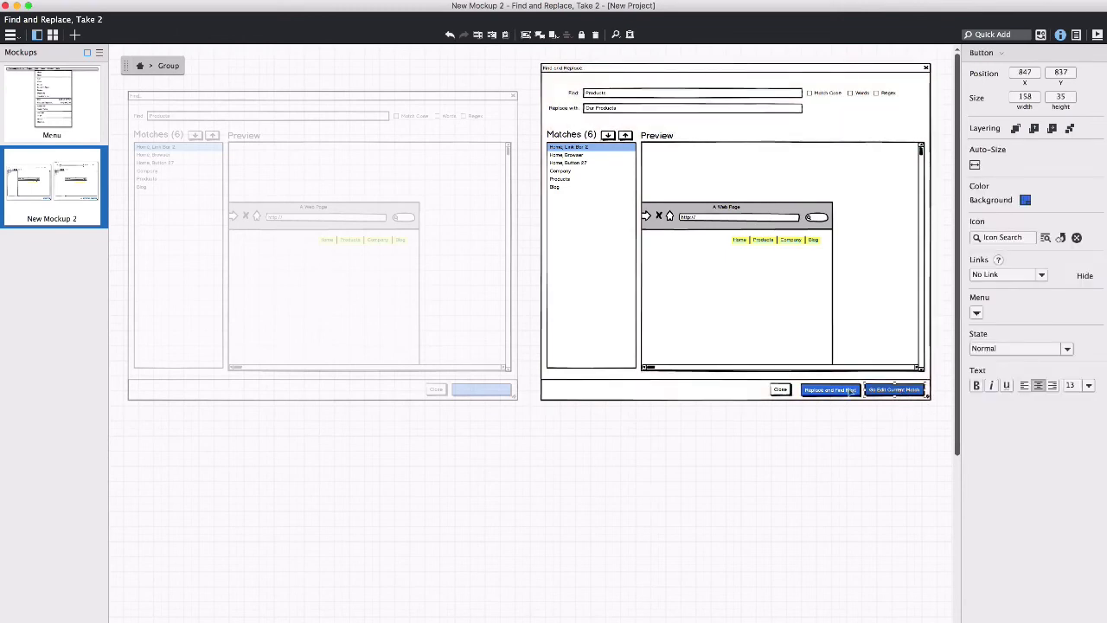
# Move the Close button farther left to X 449, Y 836 to make room for another button.
pyautogui.click(775, 391)
pyautogui.click(775, 391)
pyautogui.hotkey('shift', 'Left')
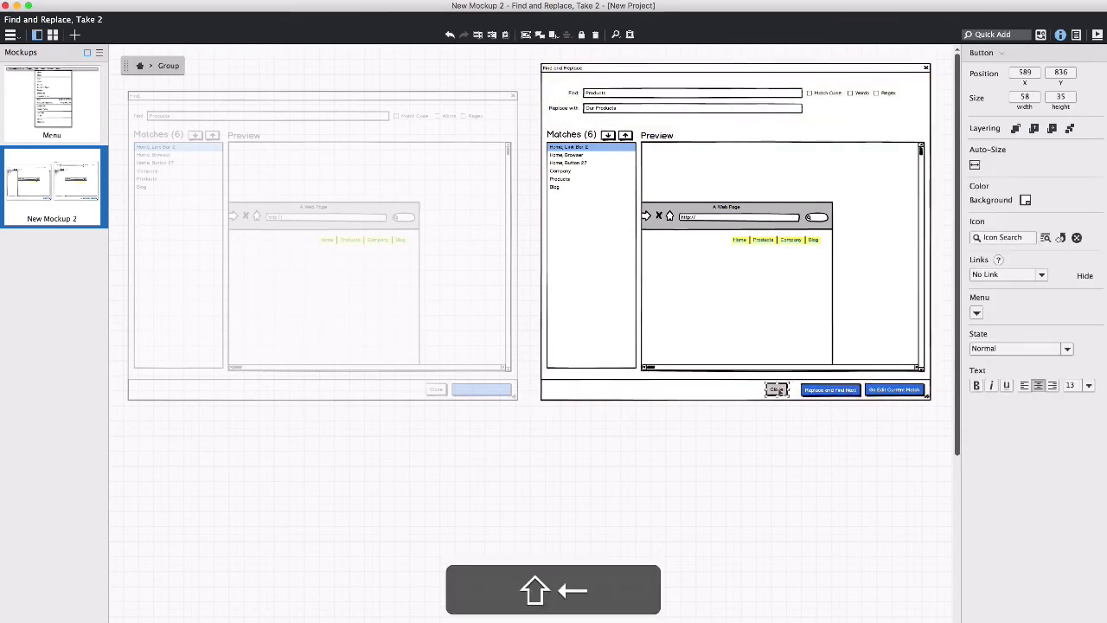
pyautogui.hotkey('shift', 'Left')
pyautogui.hotkey('shift', 'Left')
pyautogui.hotkey('shift', 'Left')
pyautogui.hotkey('shift', 'Left')
pyautogui.hotkey('shift', 'Left')
pyautogui.hotkey('shift', 'Left')
pyautogui.hotkey('shift', 'Left')
pyautogui.hotkey('shift', 'Left')
pyautogui.hotkey('shift', 'Left')
pyautogui.hotkey('shift', 'Left')
pyautogui.hotkey('shift', 'Left')
pyautogui.hotkey('shift', 'Left')
# Duplicate the Close button, place the copy to its right at X 509, and label it "Replace All".
pyautogui.press('super+shift+d')
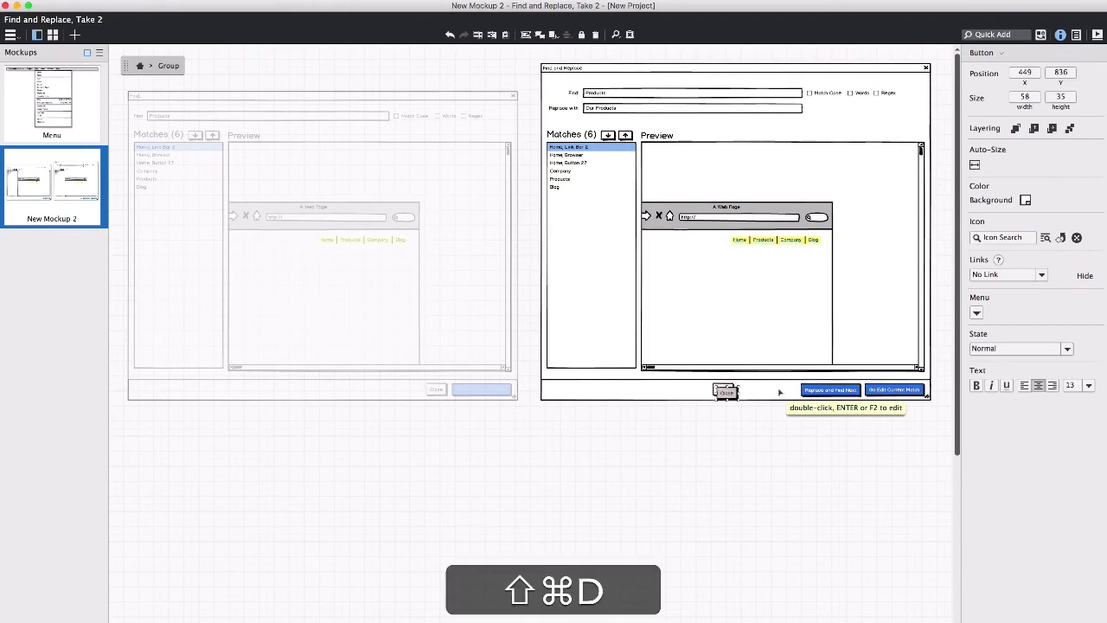
pyautogui.hotkey('shift', 'Right')
pyautogui.hotkey('shift', 'Right')
pyautogui.hotkey('shift', 'Return')
pyautogui.write('Replace A')
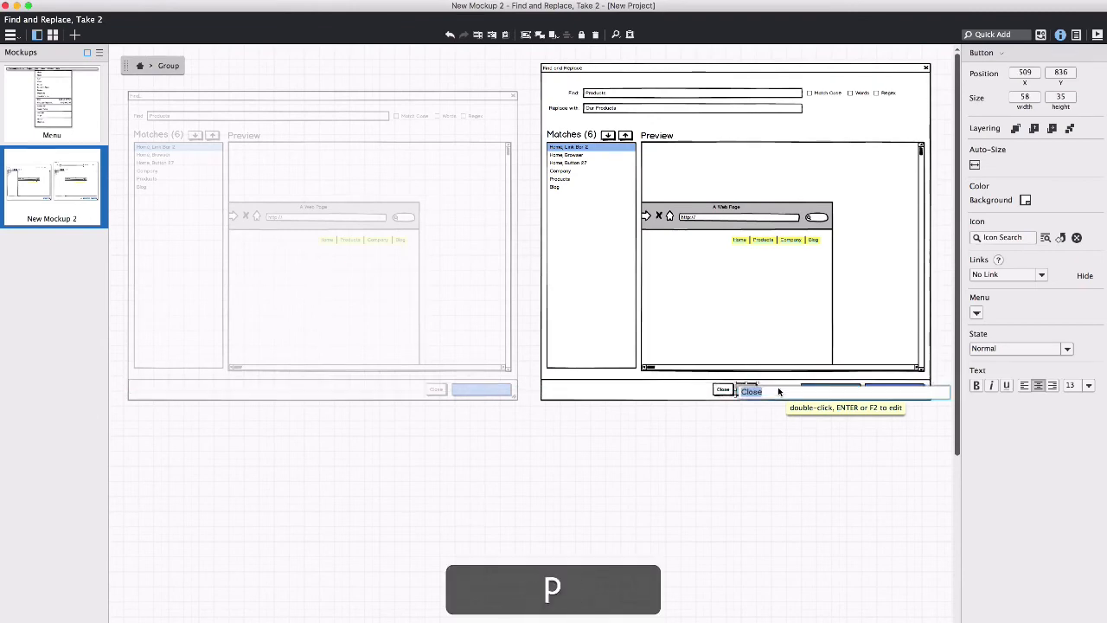
pyautogui.write('ll')
pyautogui.press('Return')
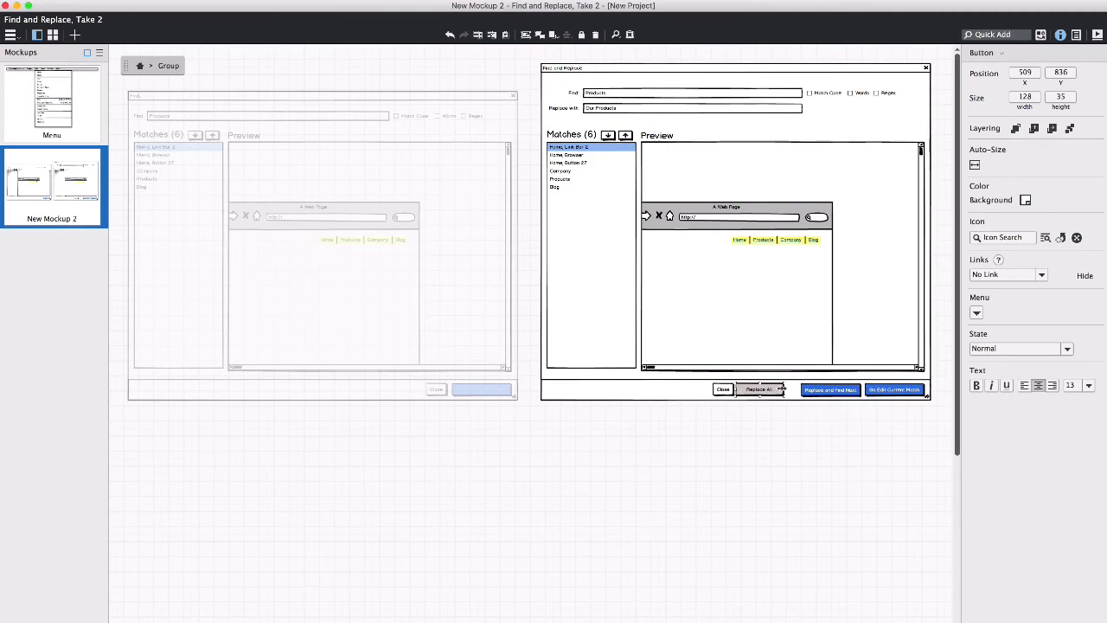
# Narrow the Replace All button to a width of 102 and place it beside Replace and Find Next at X 568, Y 837.
pyautogui.moveTo(766, 389); pyautogui.dragTo(773, 394)
pyautogui.press('super+=')
pyautogui.press('super+=')
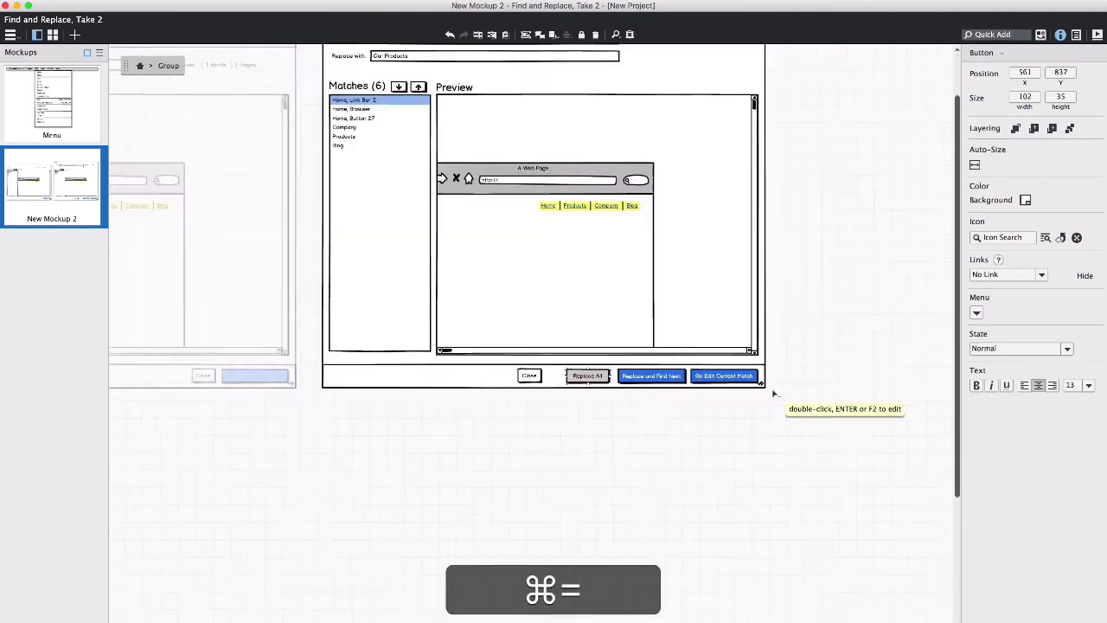
pyautogui.scroll(4, 773, 394)
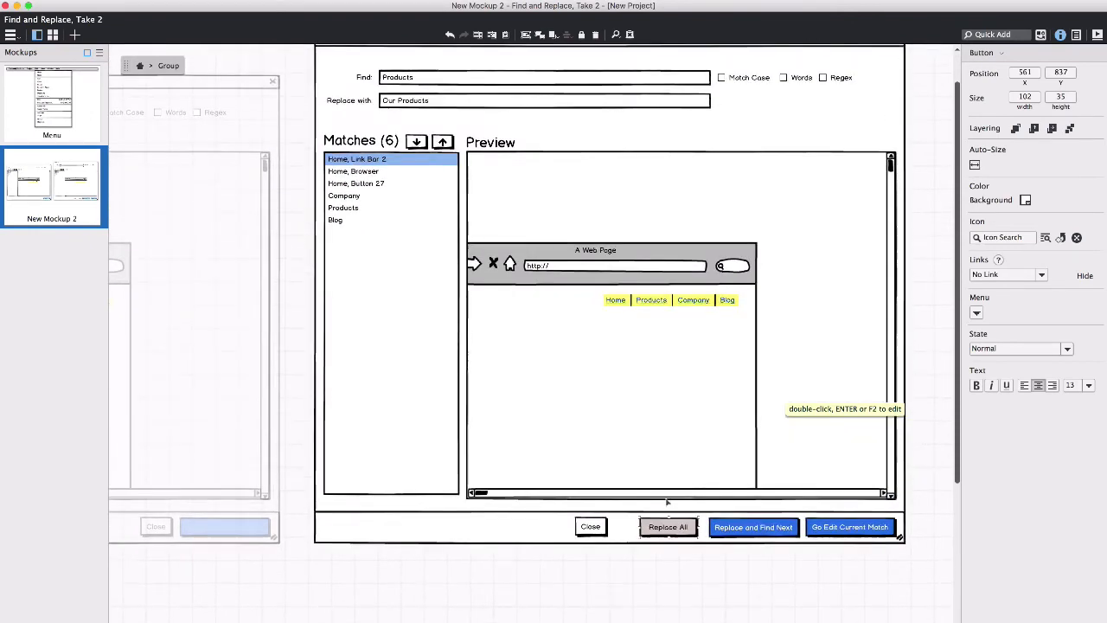
pyautogui.press('Right')
pyautogui.press('Right')
pyautogui.press('Right')
pyautogui.press('Right')
pyautogui.press('Right')
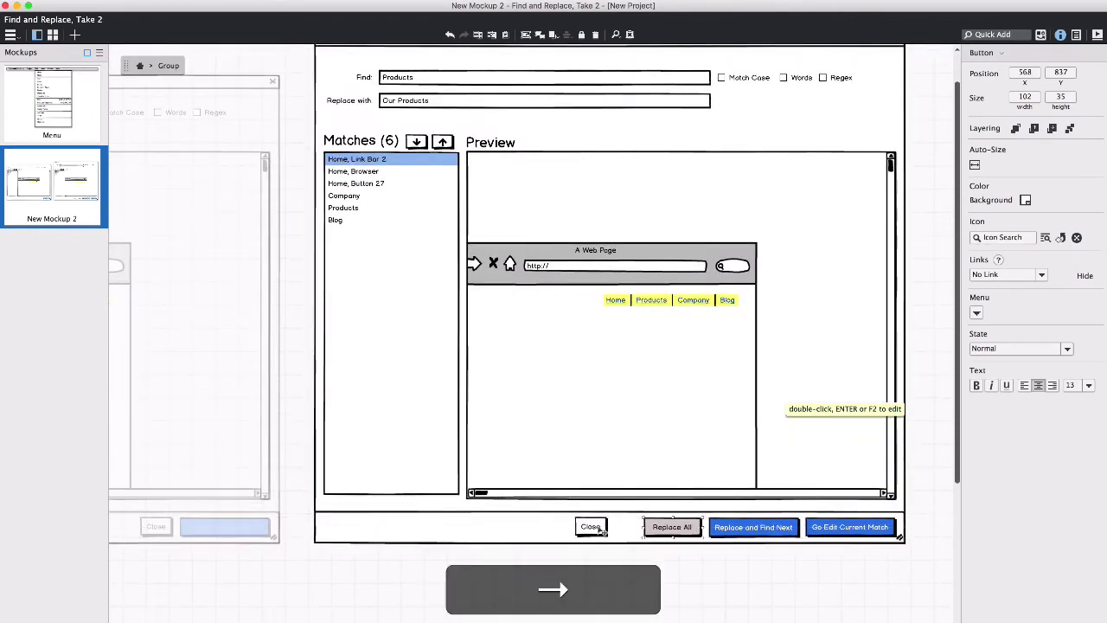
# Move the Close button right, next to Replace All, at X 496, Y 836.
pyautogui.moveTo(593, 526); pyautogui.dragTo(599, 529)
pyautogui.press('Right')
pyautogui.press('Right')
pyautogui.press('Right')
pyautogui.press('Right')
pyautogui.press('Right')
pyautogui.press('Right')
pyautogui.press('Right')
pyautogui.press('Right')
pyautogui.press('Right')
pyautogui.press('Right')
pyautogui.press('Right')
pyautogui.press('Right')
pyautogui.press('Right')
pyautogui.press('Right')
pyautogui.press('Right')
pyautogui.press('Right')
pyautogui.press('Right')
pyautogui.press('Right')
pyautogui.press('Right')
pyautogui.press('Right')
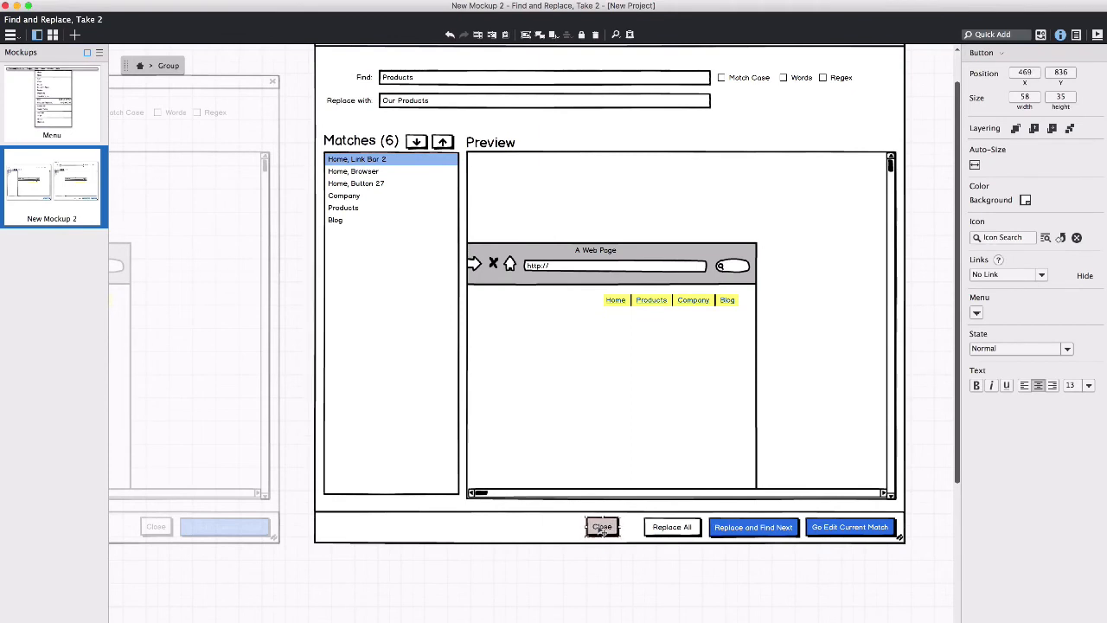
pyautogui.press('Right')
pyautogui.press('Right')
pyautogui.press('Right')
pyautogui.press('Right')
pyautogui.press('Right')
pyautogui.press('Right')
pyautogui.press('Right')
pyautogui.press('Right')
pyautogui.press('Right')
pyautogui.press('Right')
pyautogui.press('Right')
pyautogui.press('Right')
pyautogui.press('Right')
pyautogui.press('Right')
pyautogui.press('Right')
pyautogui.press('Right')
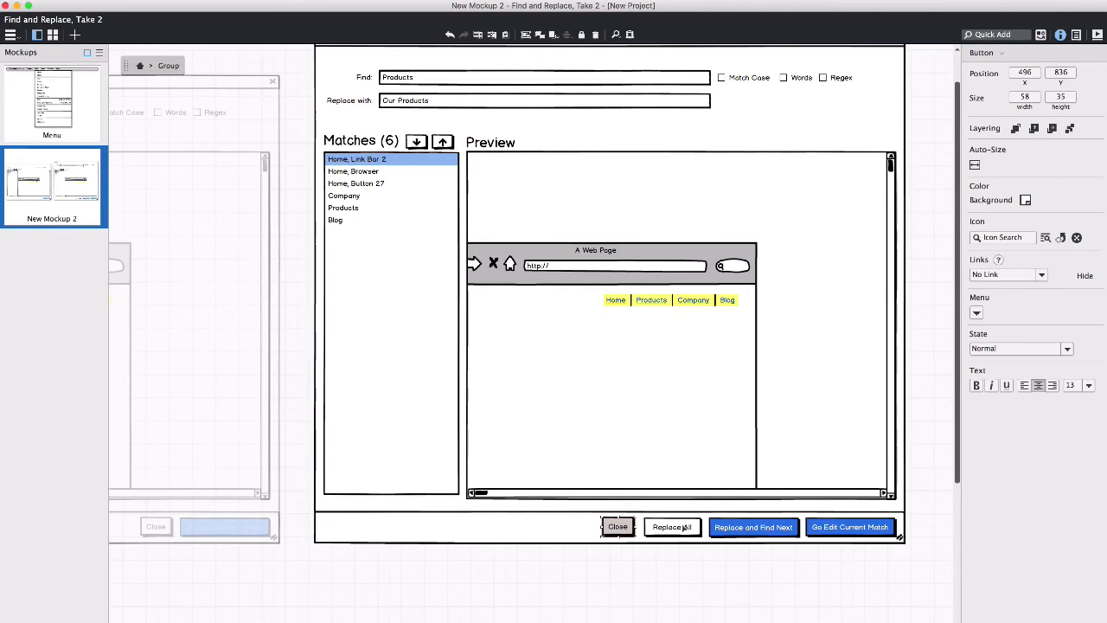
# Change the Go Edit Current Match button's background color from blue to white.
pyautogui.click(688, 556)
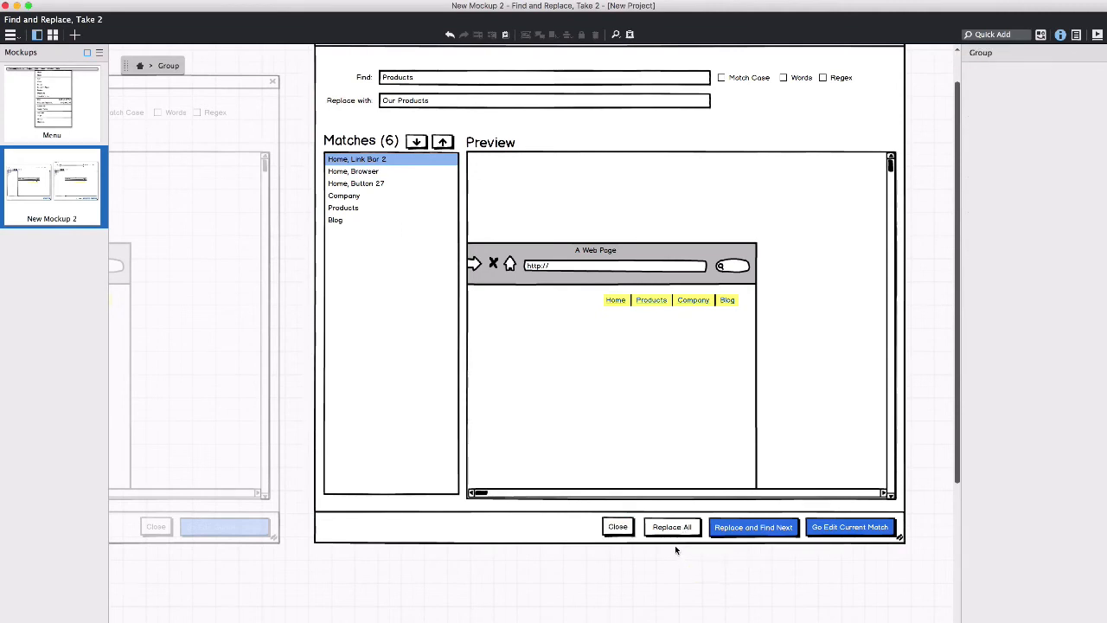
pyautogui.click(838, 526)
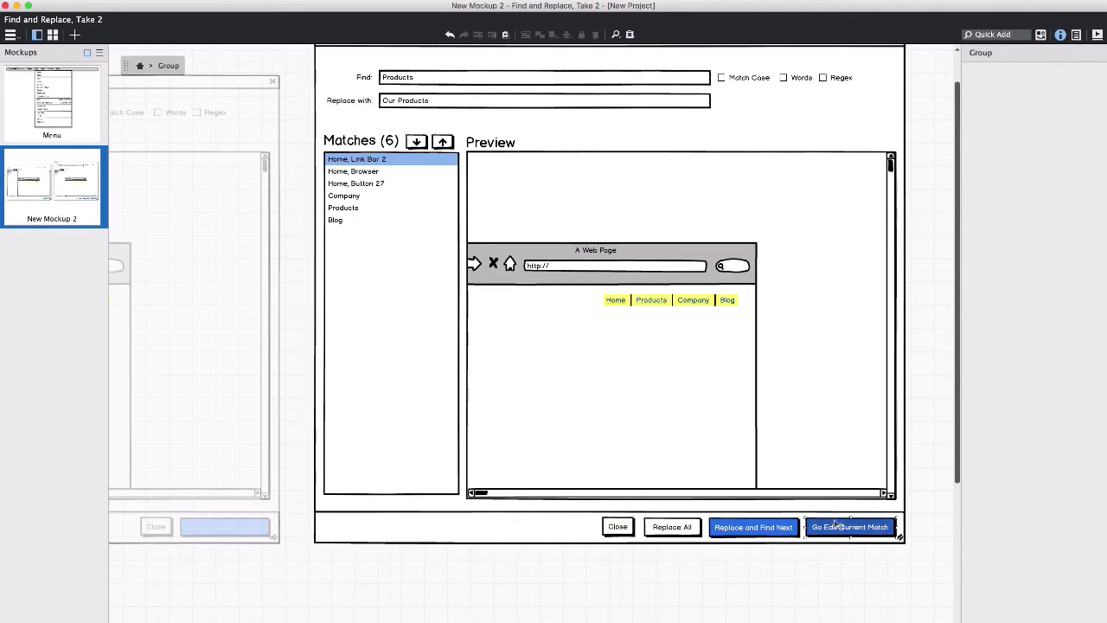
pyautogui.click(1024, 200)
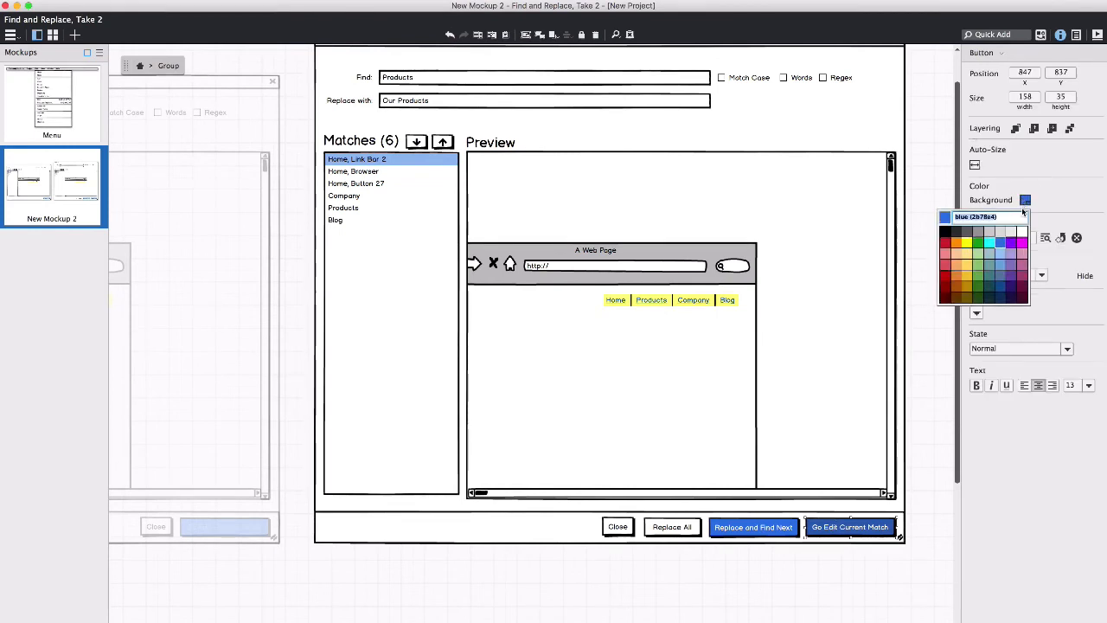
pyautogui.click(1024, 230)
pyautogui.click(804, 566)
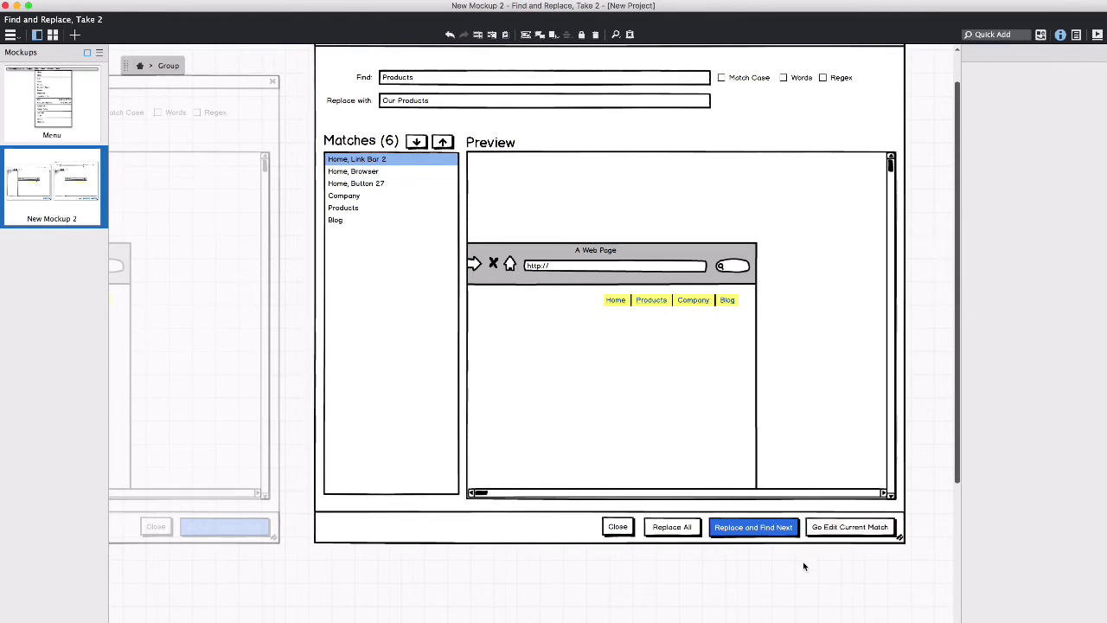
# Reorder the footer buttons to Close, Go Edit Current Match, Replace All, with Replace and Find Next at the far right at X 846, Y 836.
pyautogui.click(779, 533)
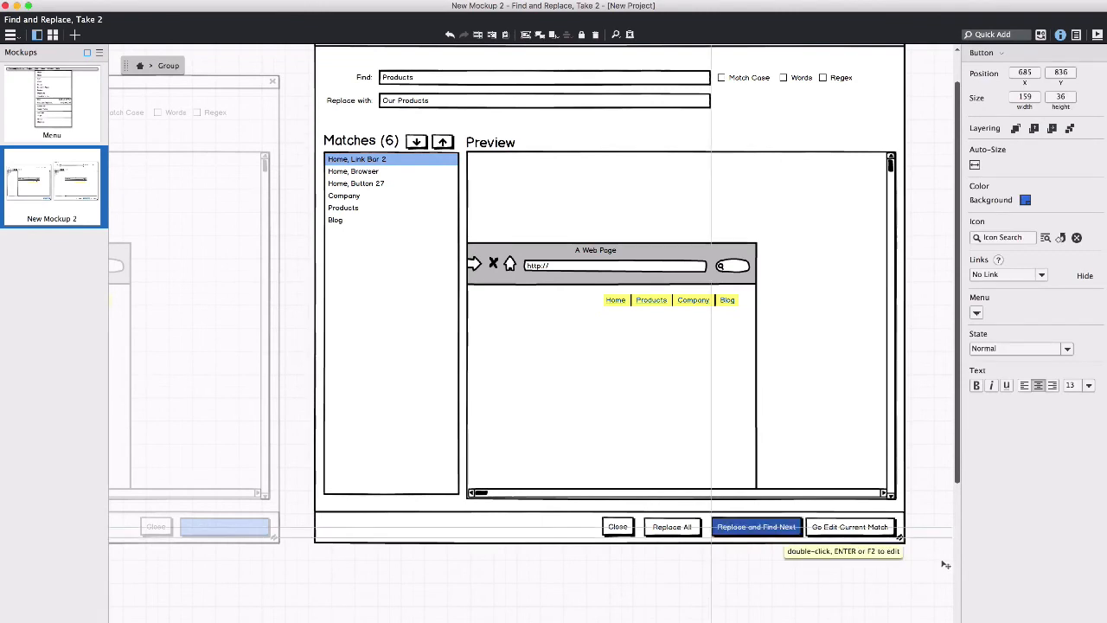
pyautogui.moveTo(778, 534); pyautogui.dragTo(522, 526)
pyautogui.moveTo(919, 557); pyautogui.dragTo(851, 533)
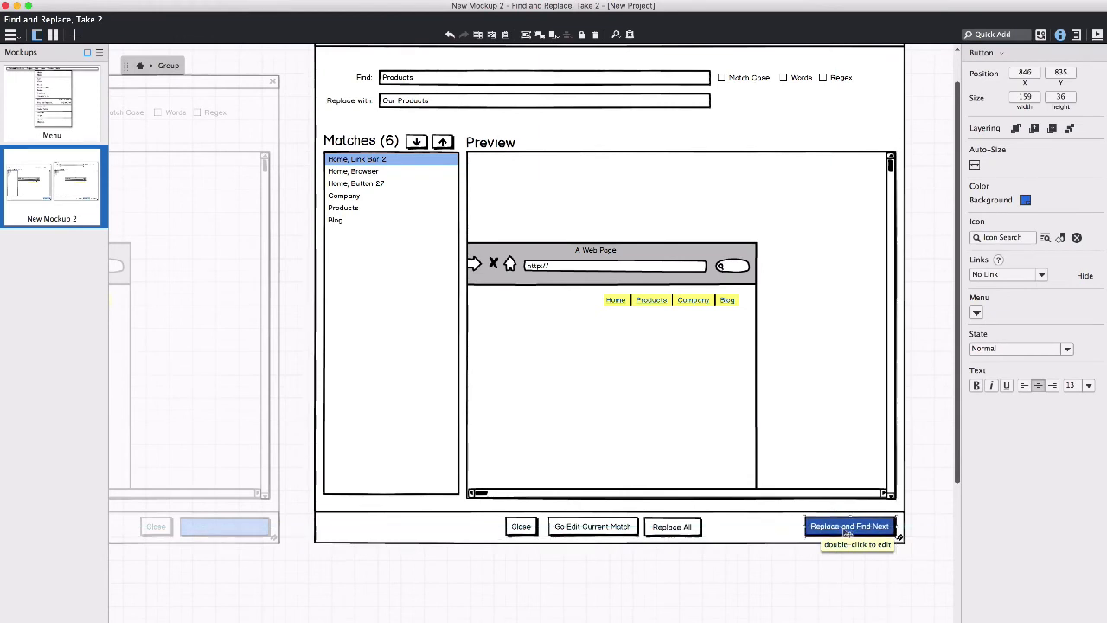
pyautogui.press('Down')
# Shift the Close, Go Edit Current Match and Replace All buttons together toward Replace and Find Next, to X 489, Y 836.
pyautogui.moveTo(730, 558); pyautogui.dragTo(512, 489)
pyautogui.moveTo(490, 576); pyautogui.dragTo(707, 513)
pyautogui.hotkey('shift', 'Right')
pyautogui.hotkey('shift', 'Right')
pyautogui.hotkey('shift', 'Right')
pyautogui.hotkey('shift', 'Right')
pyautogui.hotkey('shift', 'Right')
pyautogui.hotkey('shift', 'Right')
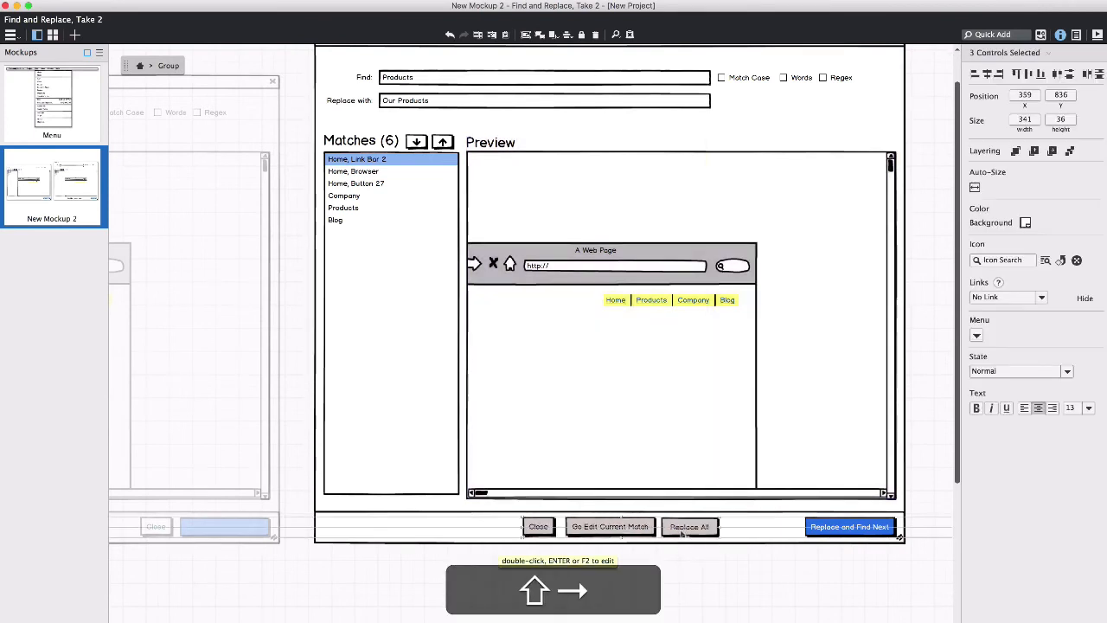
pyautogui.hotkey('shift', 'Right')
pyautogui.hotkey('shift', 'Right')
pyautogui.hotkey('shift', 'Right')
pyautogui.hotkey('shift', 'Right')
pyautogui.hotkey('shift', 'Right')
pyautogui.hotkey('shift', 'Right')
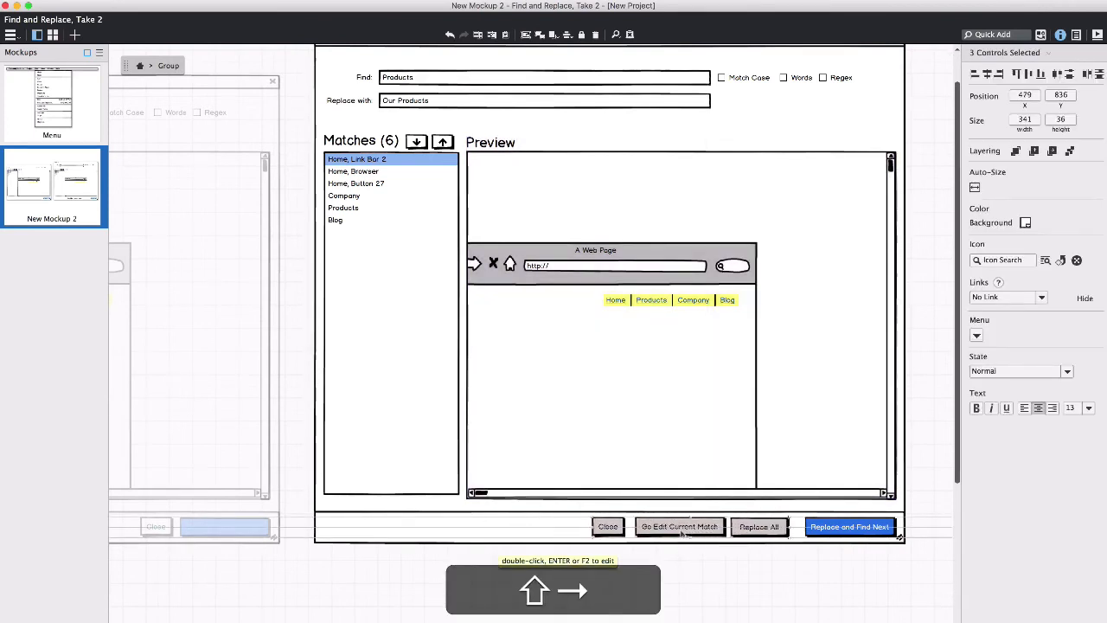
# Space the four footer buttons evenly in the horizontal direction.
pyautogui.keyDown('shift'); pyautogui.click(830, 526); pyautogui.keyUp('shift')
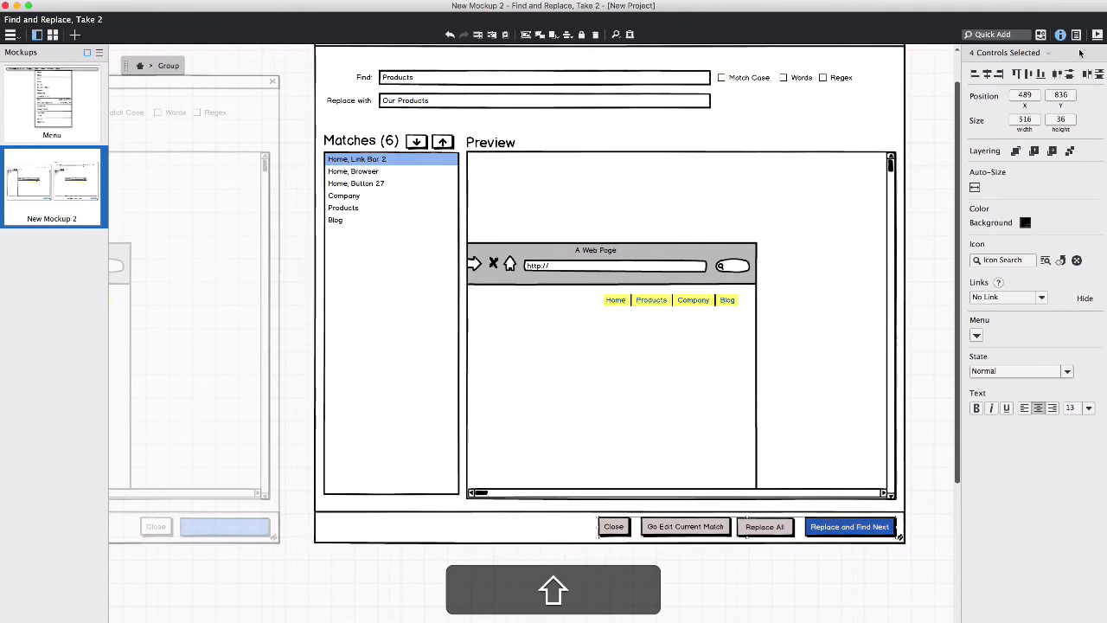
pyautogui.click(1087, 74)
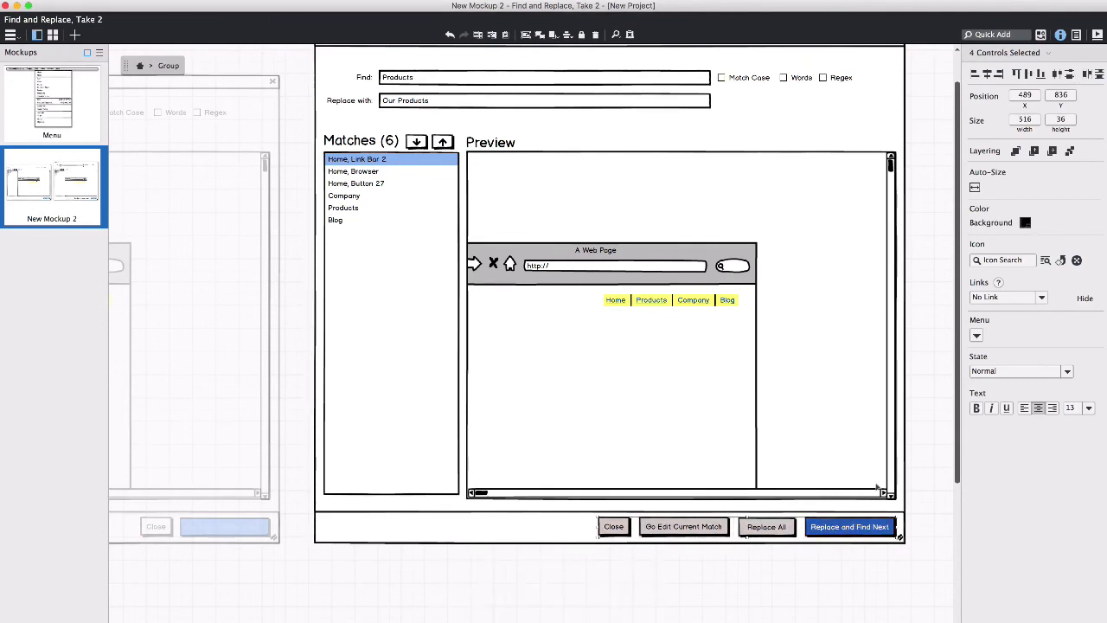
pyautogui.click(839, 567)
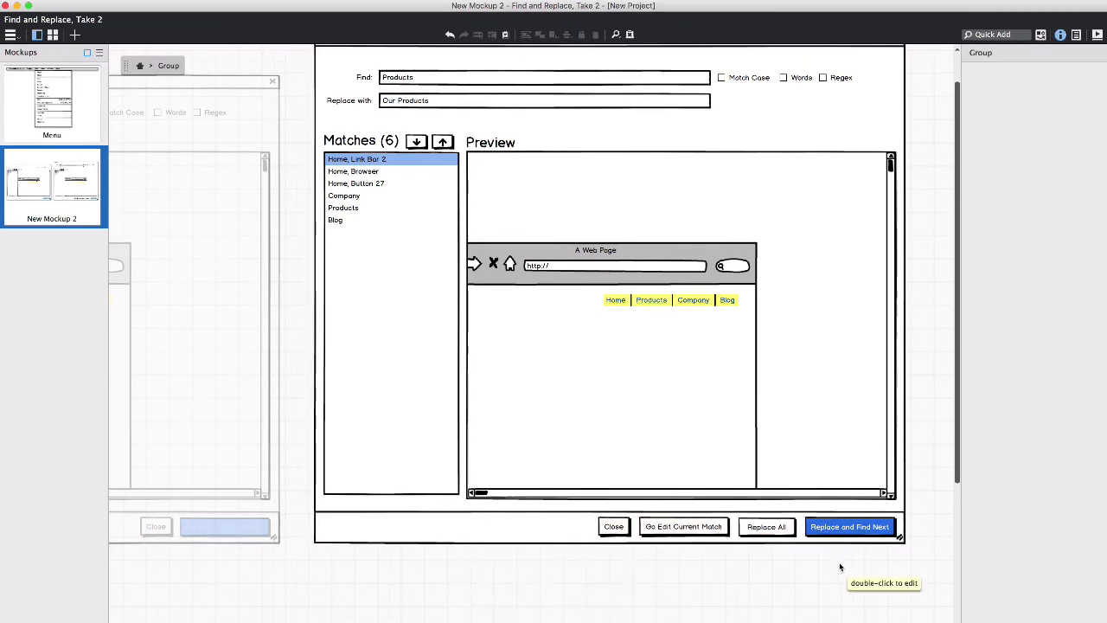
pyautogui.scroll(2, 840, 567)
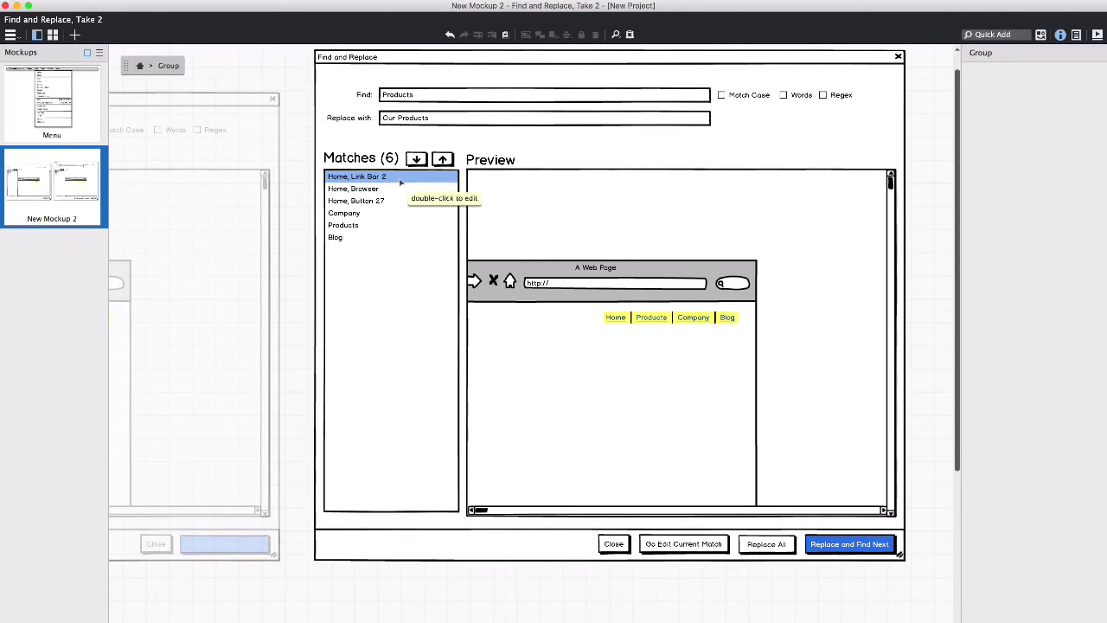
pyautogui.click(843, 552)
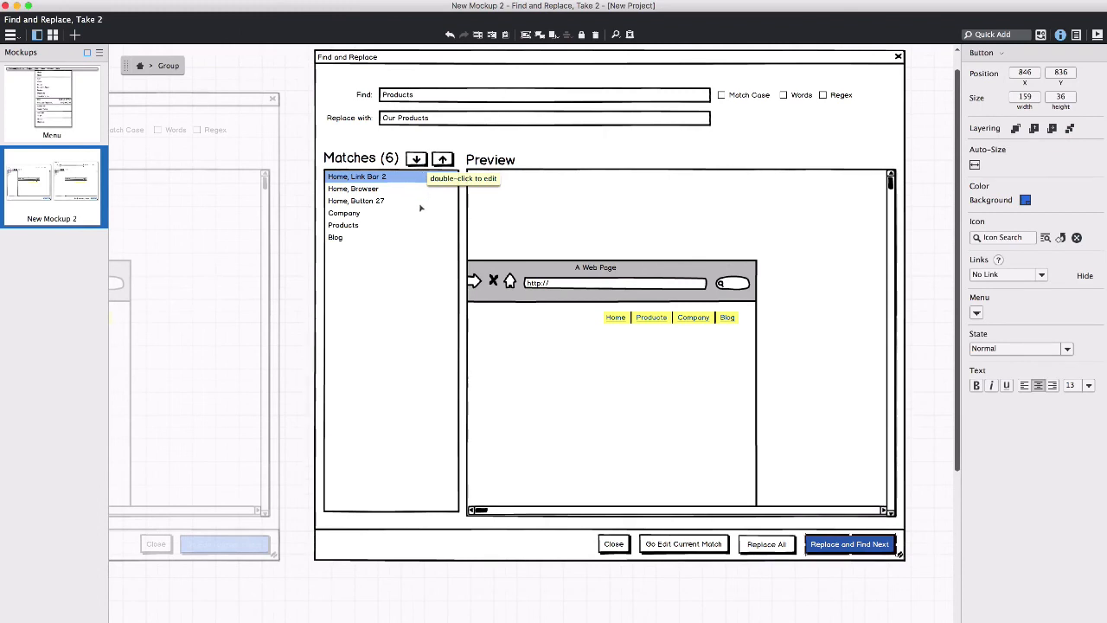
pyautogui.click(461, 609)
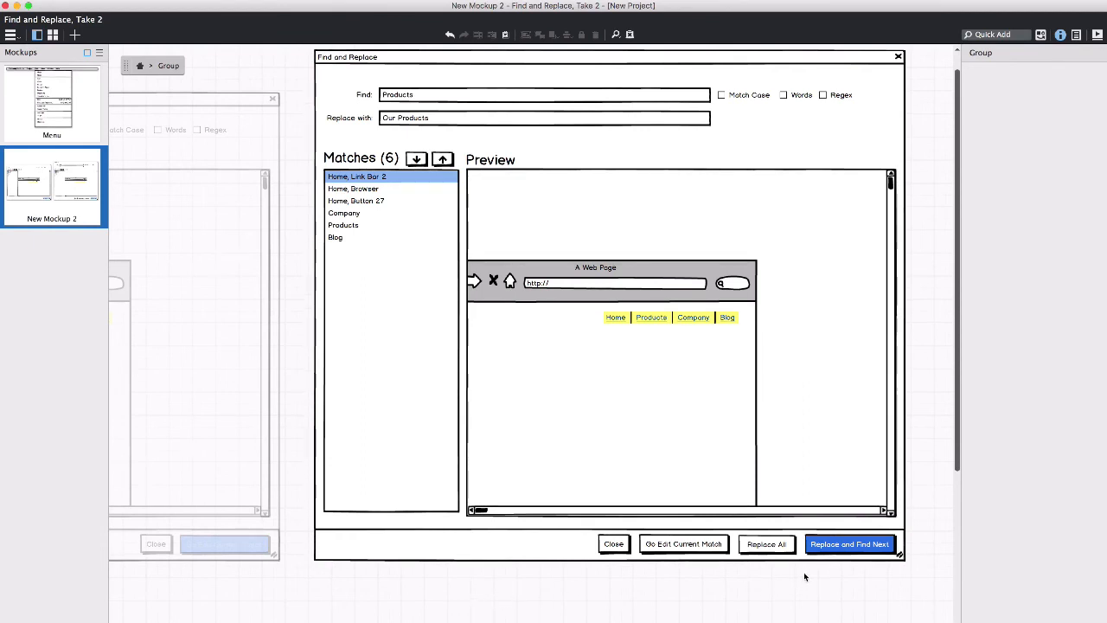
# Shift the Close, Go Edit Current Match and Replace All buttons together left to X 389, Y 836 to make room for another button.
pyautogui.moveTo(804, 577); pyautogui.dragTo(545, 519)
pyautogui.hotkey('shift', 'Left')
pyautogui.hotkey('shift', 'Left')
pyautogui.hotkey('shift', 'Left')
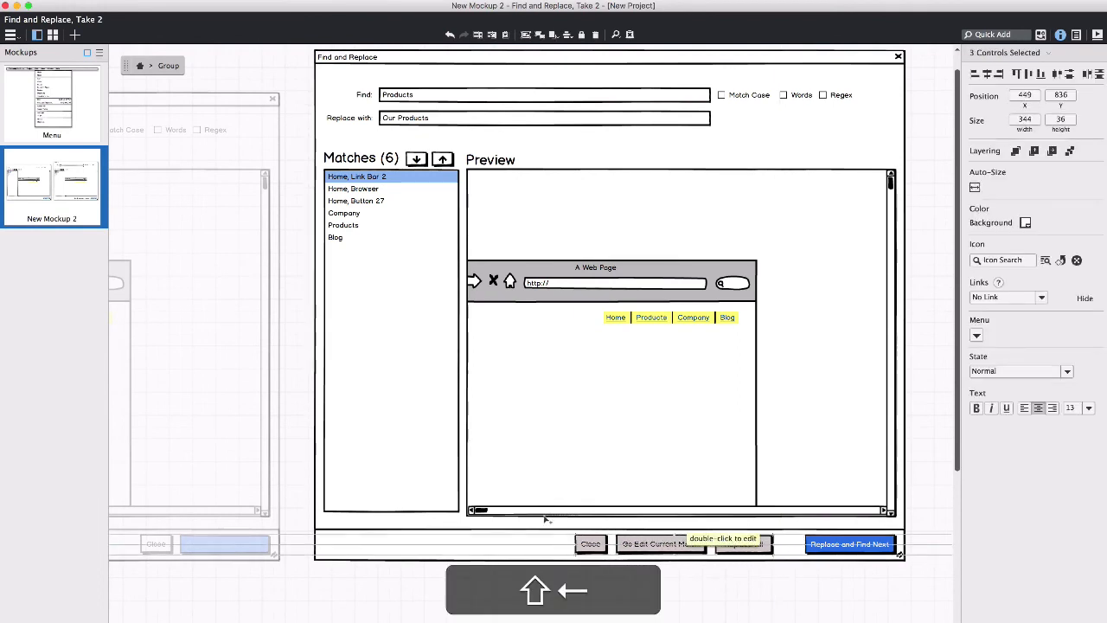
pyautogui.hotkey('shift', 'Left')
pyautogui.hotkey('shift', 'Left')
pyautogui.hotkey('shift', 'Left')
pyautogui.hotkey('shift', 'Left')
pyautogui.hotkey('shift', 'Left')
pyautogui.hotkey('shift', 'Left')
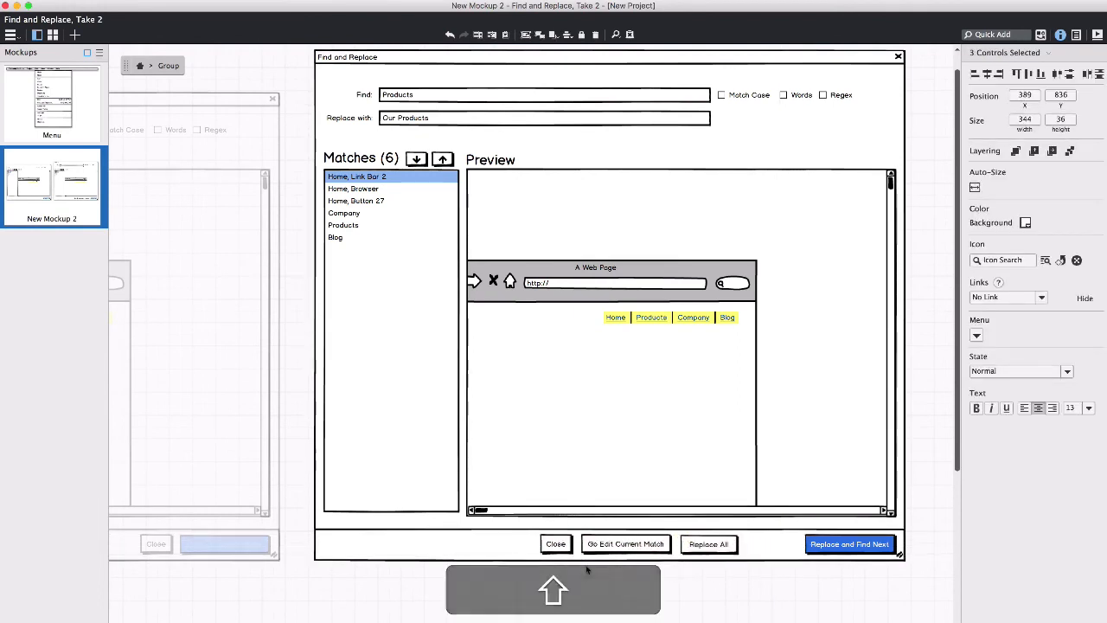
pyautogui.click(586, 568)
# Duplicate the Close button and place the copy between Replace All and Replace and Find Next at X 745, Y 836.
pyautogui.click(555, 543)
pyautogui.press('super+d')
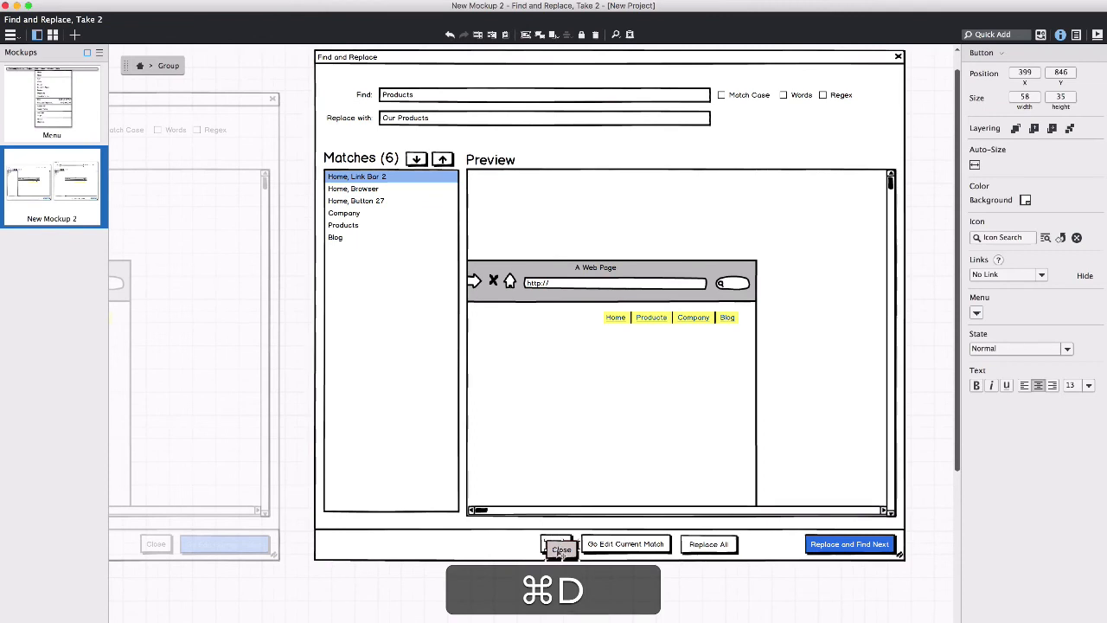
pyautogui.moveTo(560, 553); pyautogui.dragTo(760, 547)
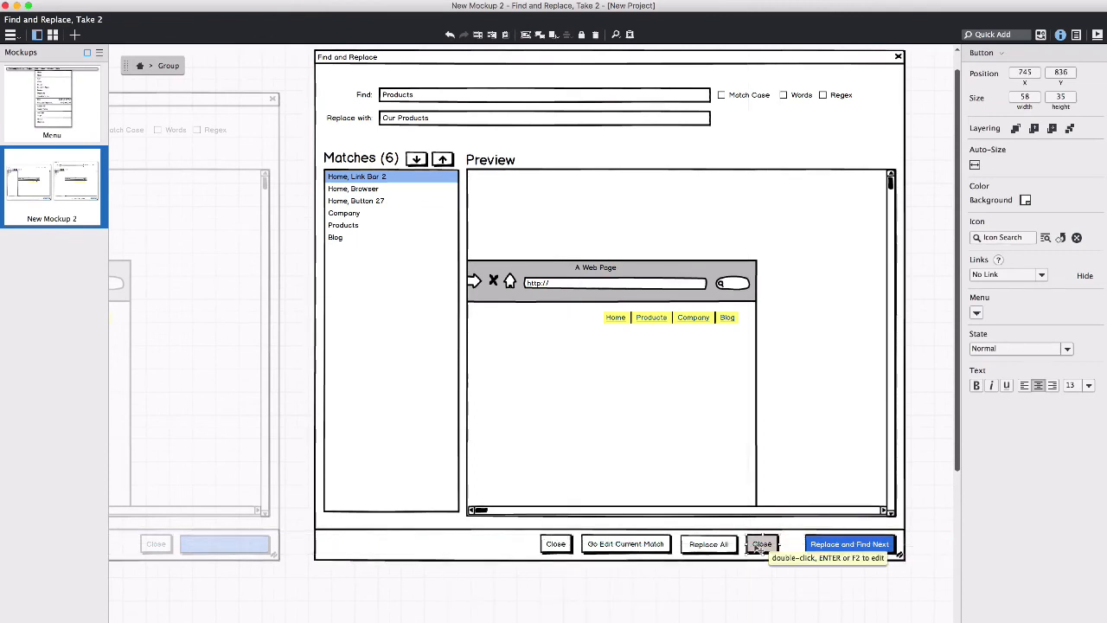
# Label the copied button "Skip this Match" and widen it to 115.
pyautogui.hotkey('shift', 'Return')
pyautogui.write('Skip th')
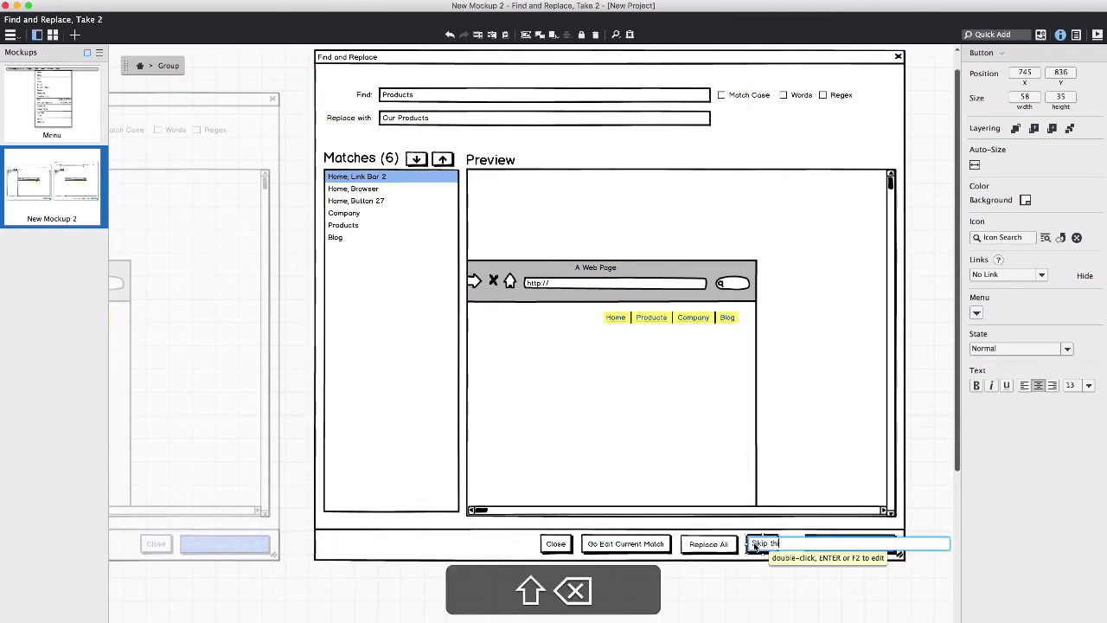
pyautogui.write('is Match')
pyautogui.click(764, 581)
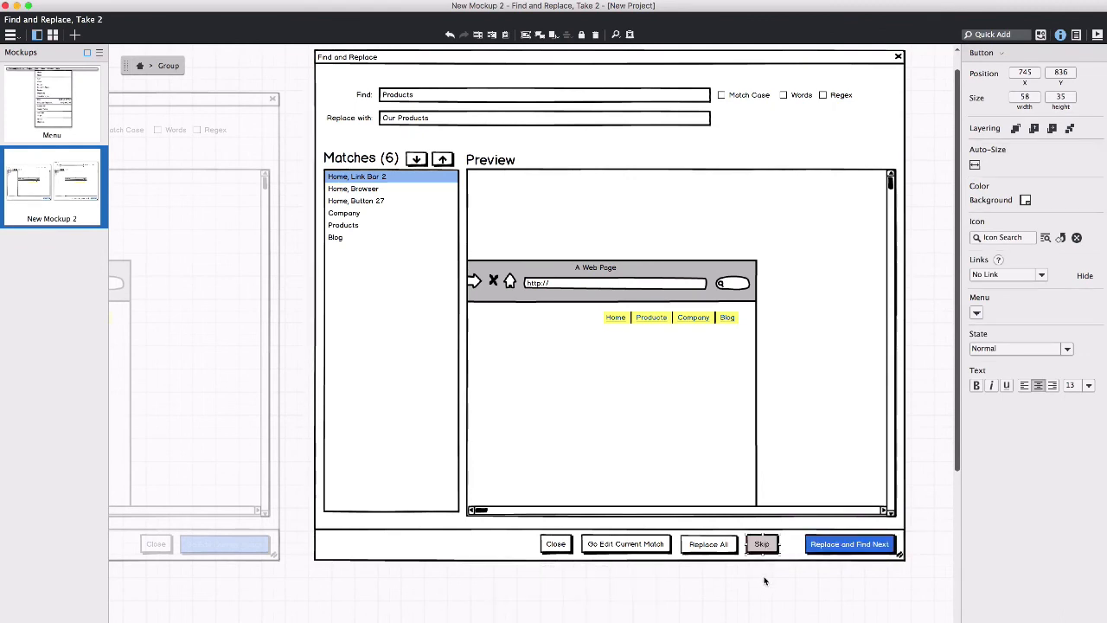
pyautogui.moveTo(772, 548); pyautogui.dragTo(810, 545)
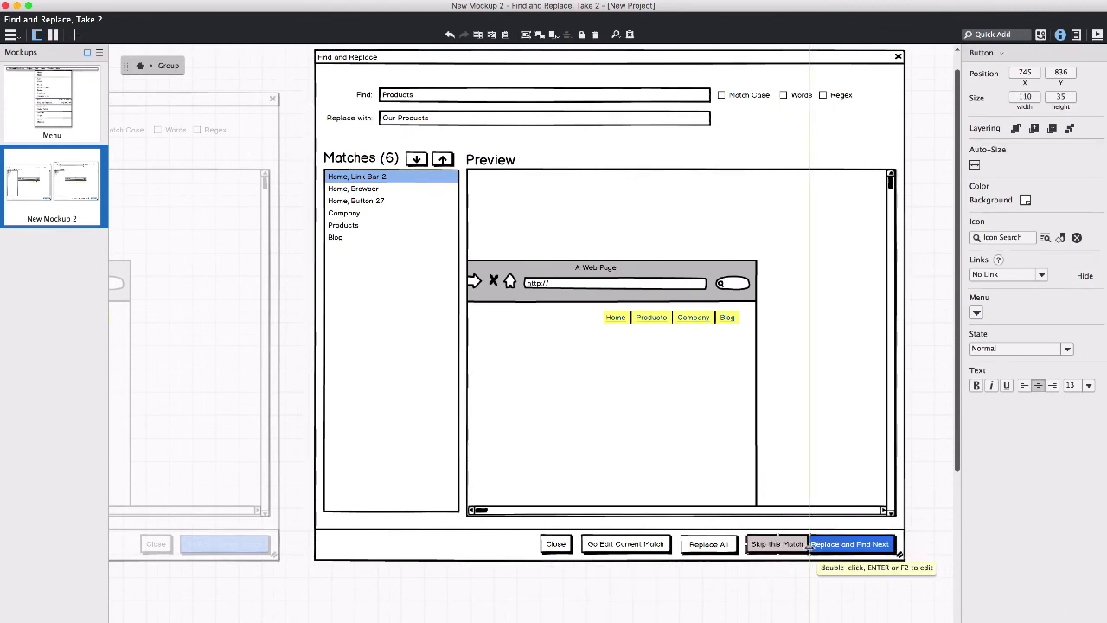
# Move the Close, Go Edit Current Match, Replace All and Skip this Match buttons together left to X 363, Y 836.
pyautogui.keyDown('shift'); pyautogui.click(717, 544); pyautogui.keyUp('shift')
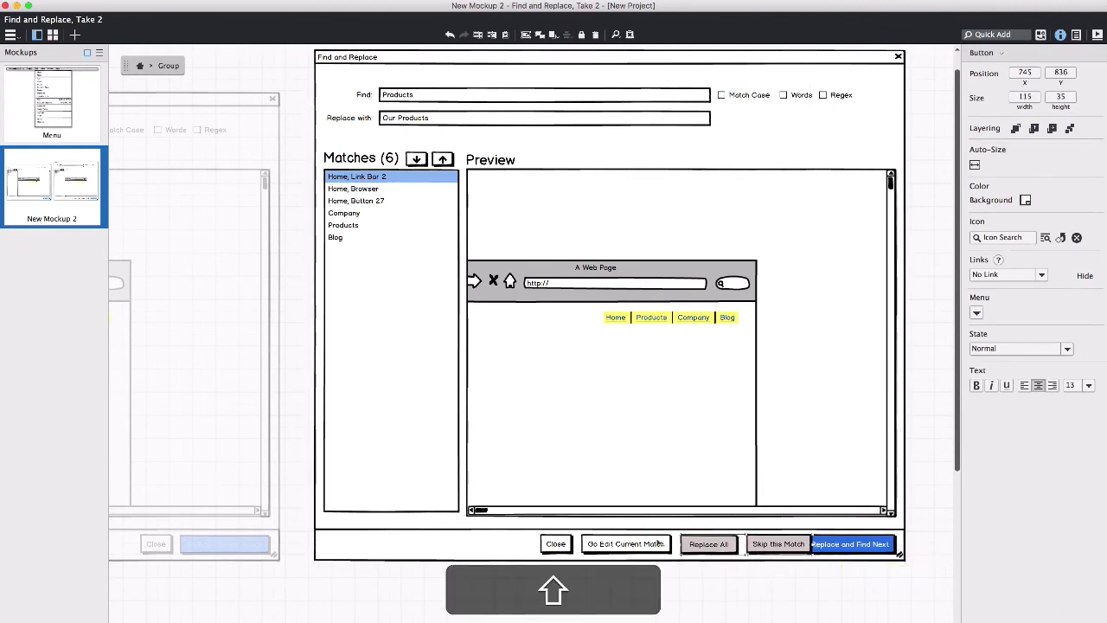
pyautogui.keyDown('shift'); pyautogui.click(625, 544); pyautogui.keyUp('shift')
pyautogui.keyDown('shift'); pyautogui.click(554, 543); pyautogui.keyUp('shift')
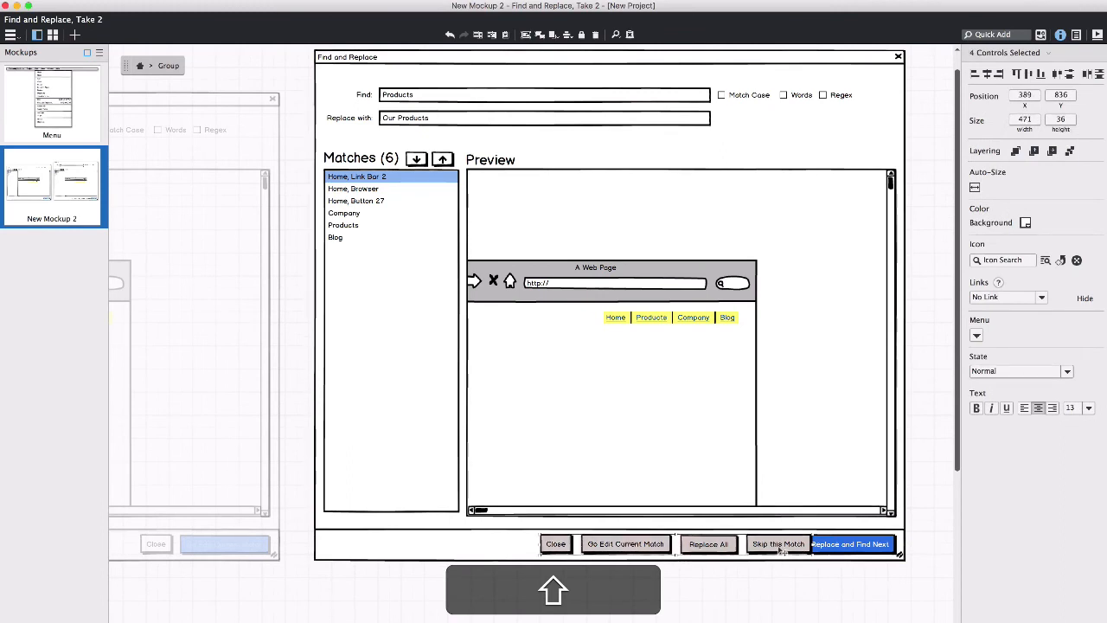
pyautogui.moveTo(797, 549); pyautogui.dragTo(781, 549)
pyautogui.click(773, 583)
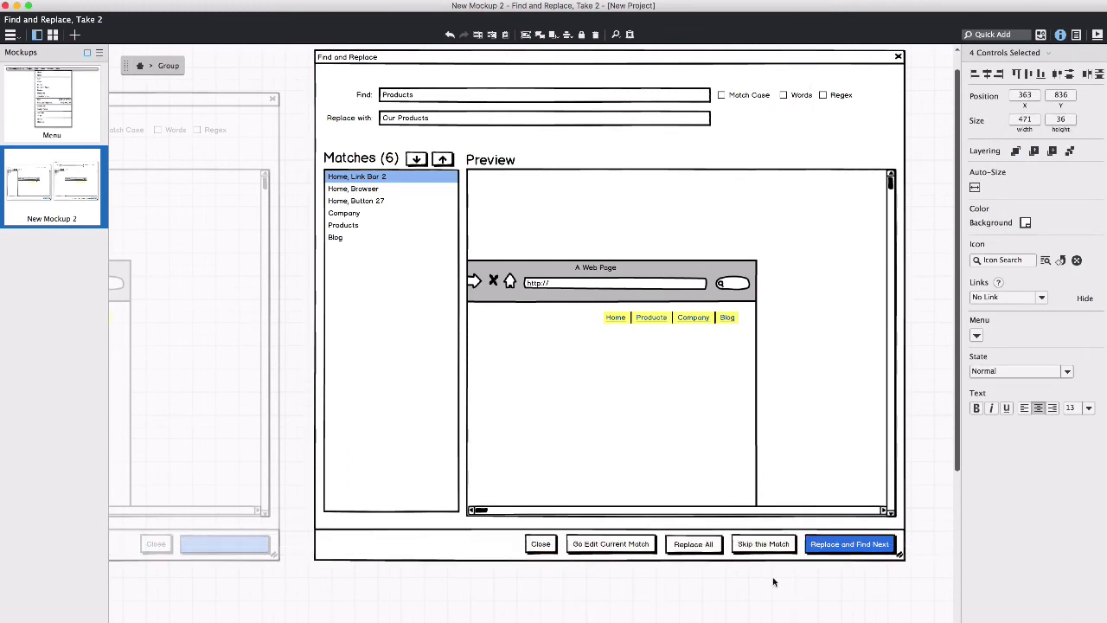
# Add the arrow-down icon to the Skip this Match button and extend its left edge slightly to fit the icon.
pyautogui.click(770, 549)
pyautogui.click(1005, 237)
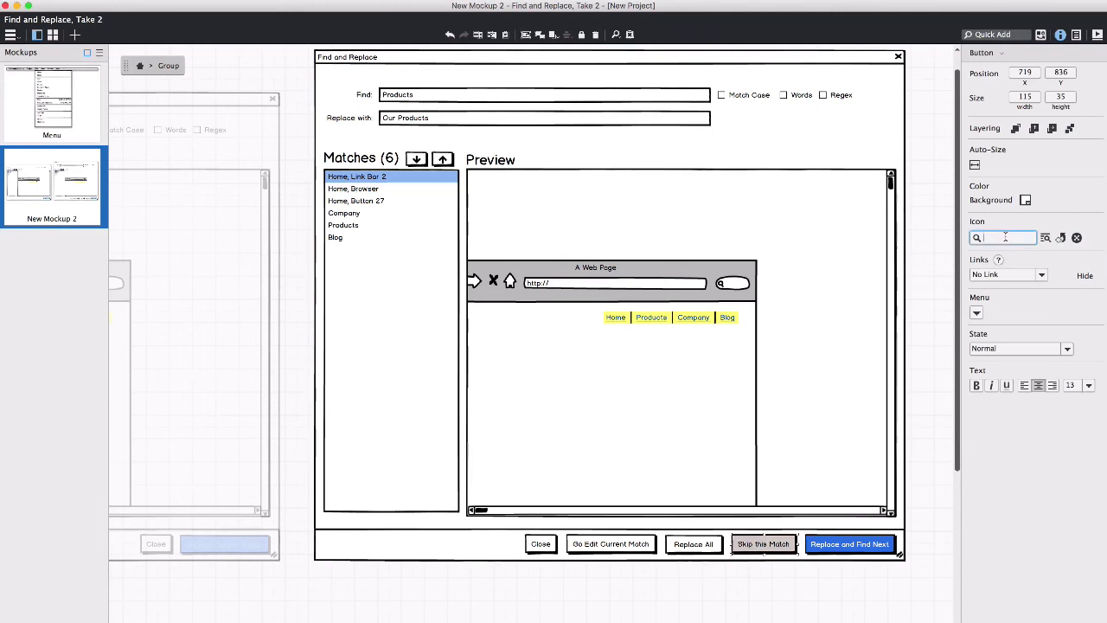
pyautogui.write('dow')
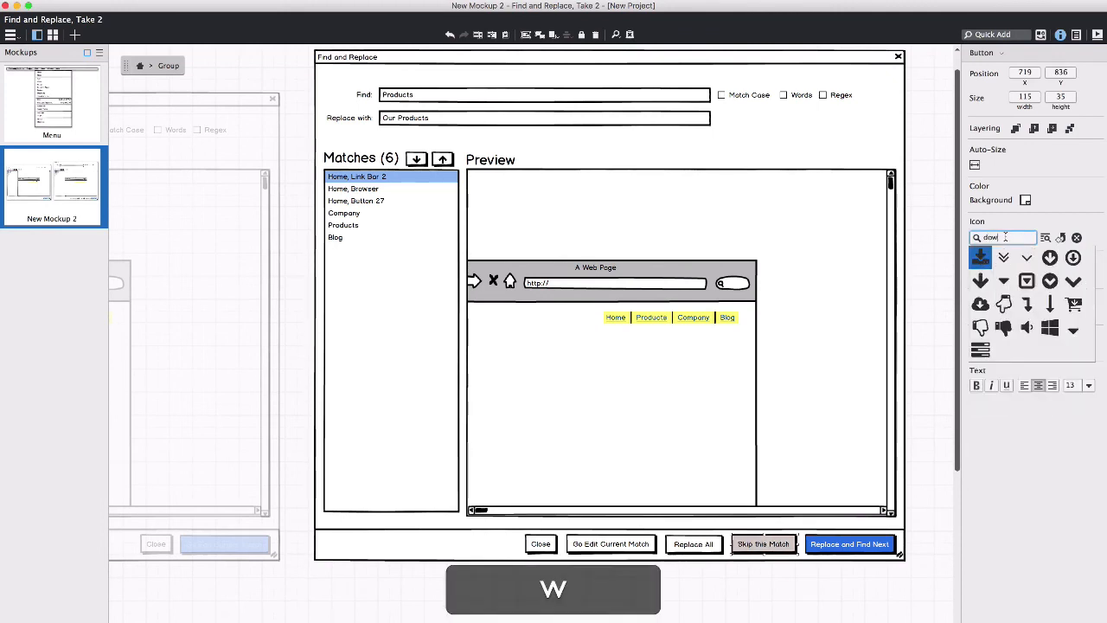
pyautogui.click(980, 257)
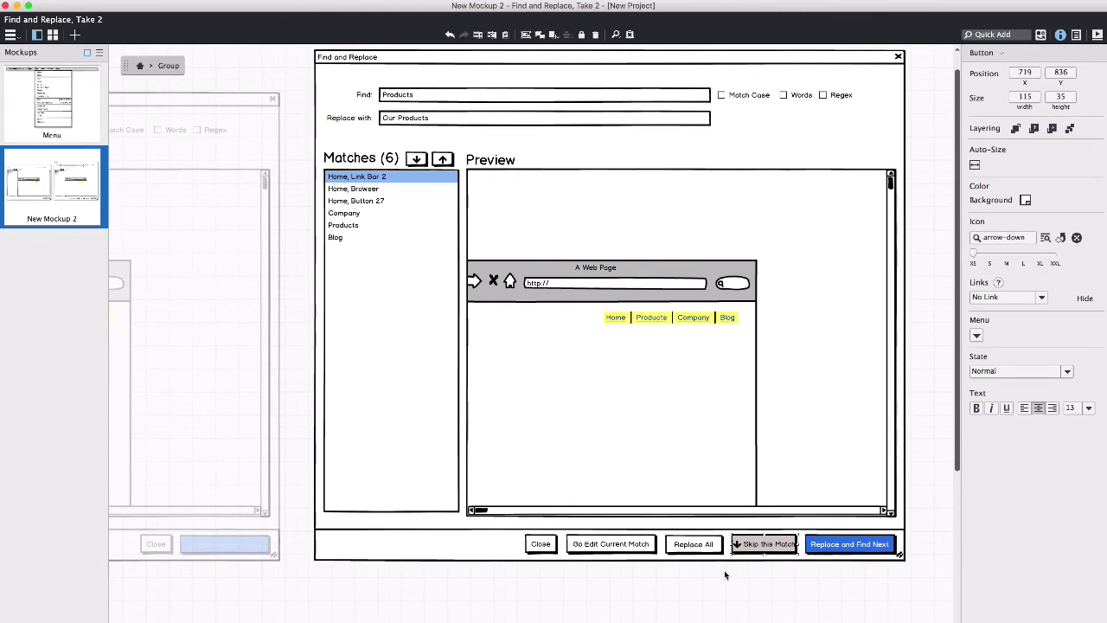
pyautogui.moveTo(734, 543); pyautogui.dragTo(723, 543)
# Shift the Replace All, Go Edit Current Match and Close buttons together left to X 353, Y 836.
pyautogui.click(692, 542)
pyautogui.keyDown('shift'); pyautogui.click(610, 543); pyautogui.keyUp('shift')
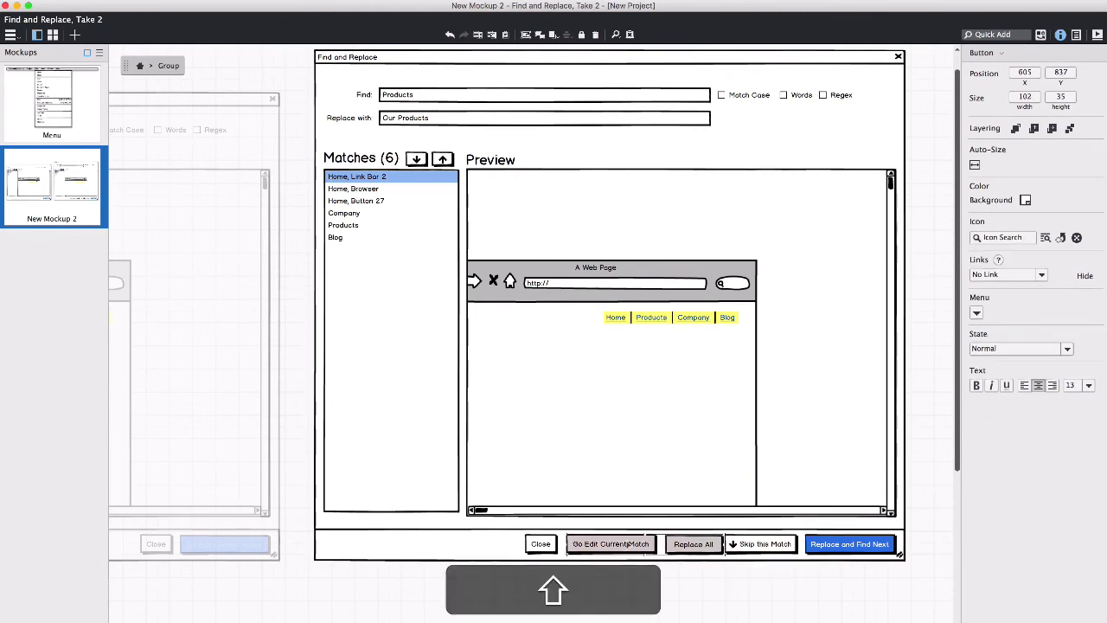
pyautogui.keyDown('shift'); pyautogui.click(540, 543); pyautogui.keyUp('shift')
pyautogui.hotkey('shift', 'Left')
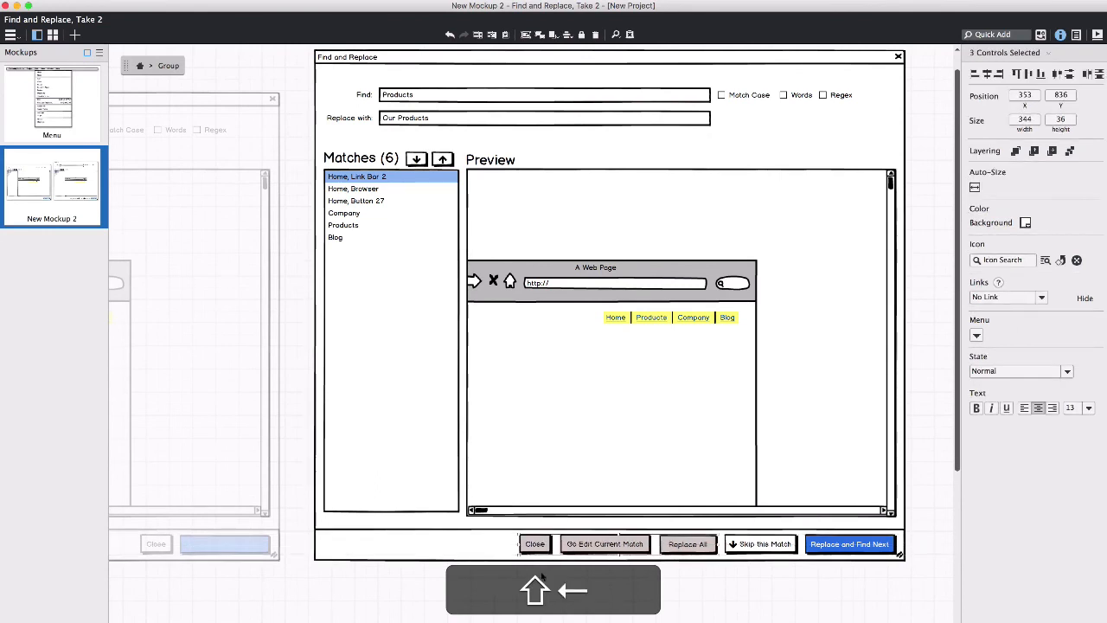
pyautogui.click(542, 577)
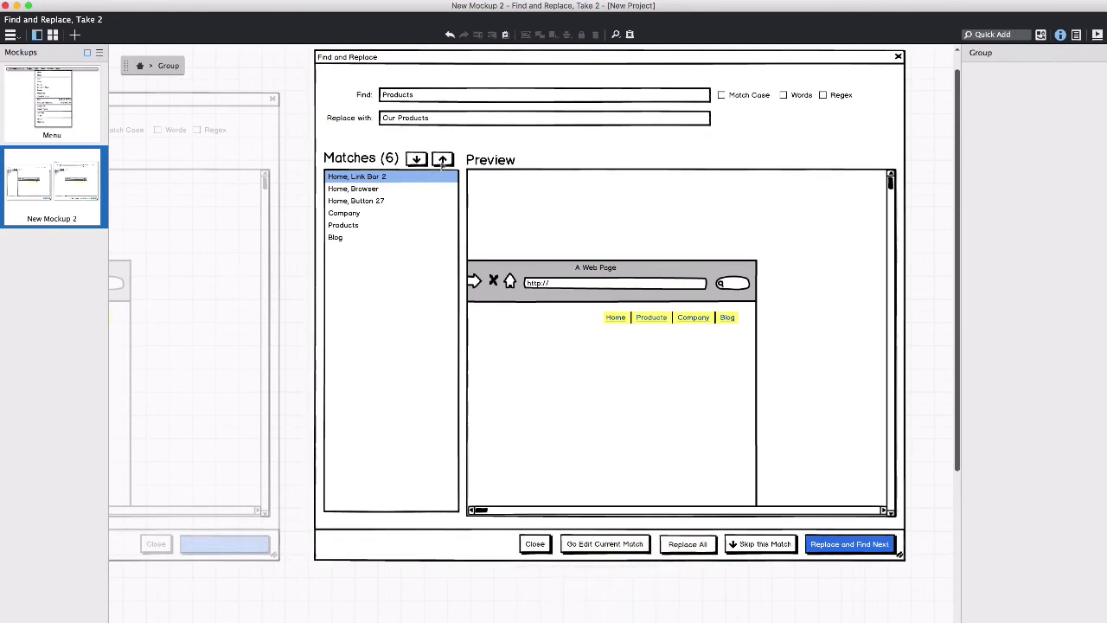
# Turn on the scrollbar for the Matches list and hide its icon and link settings.
pyautogui.click(404, 197)
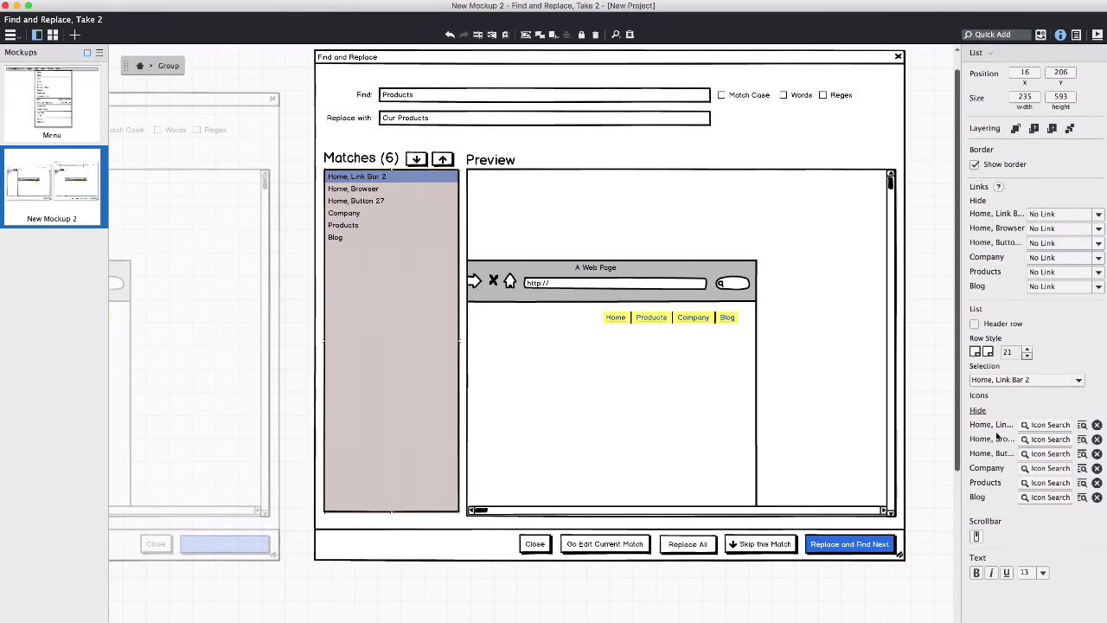
pyautogui.click(976, 535)
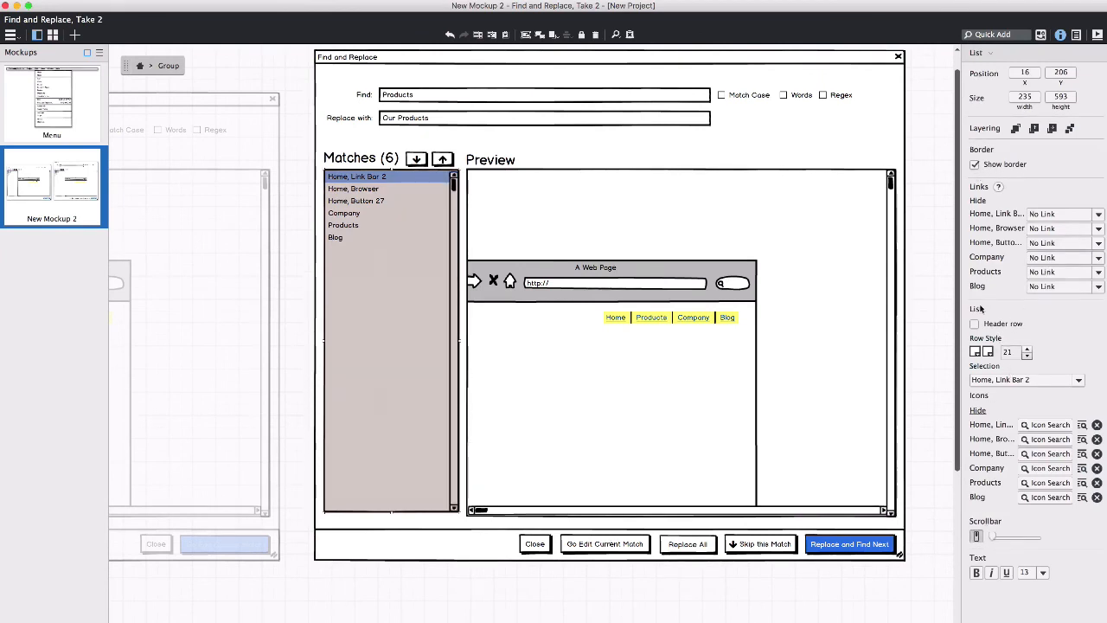
pyautogui.click(983, 410)
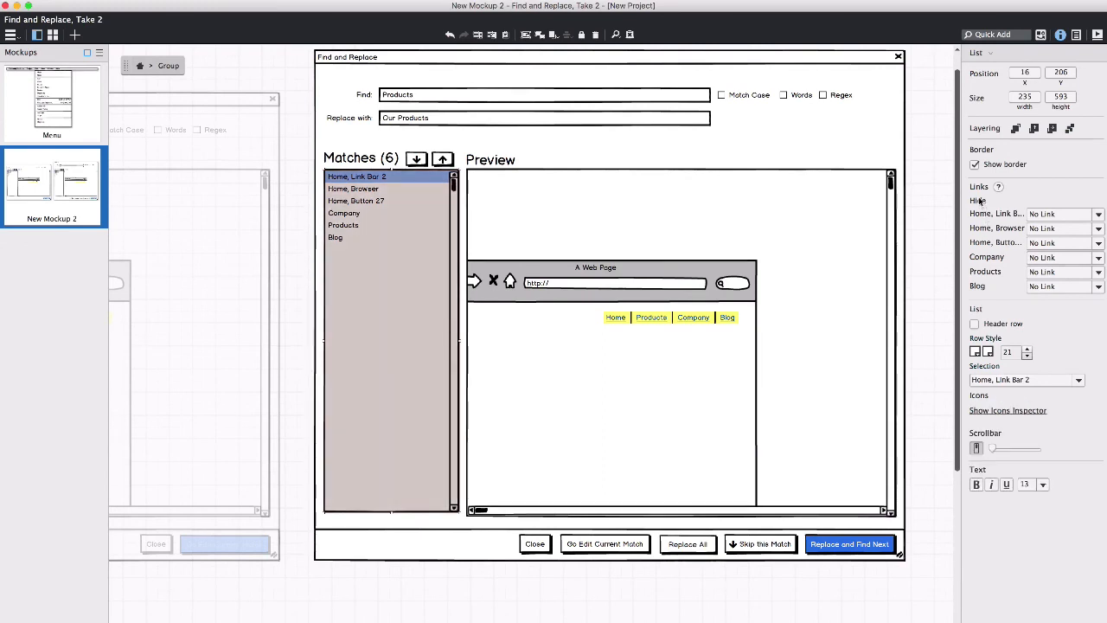
pyautogui.click(979, 201)
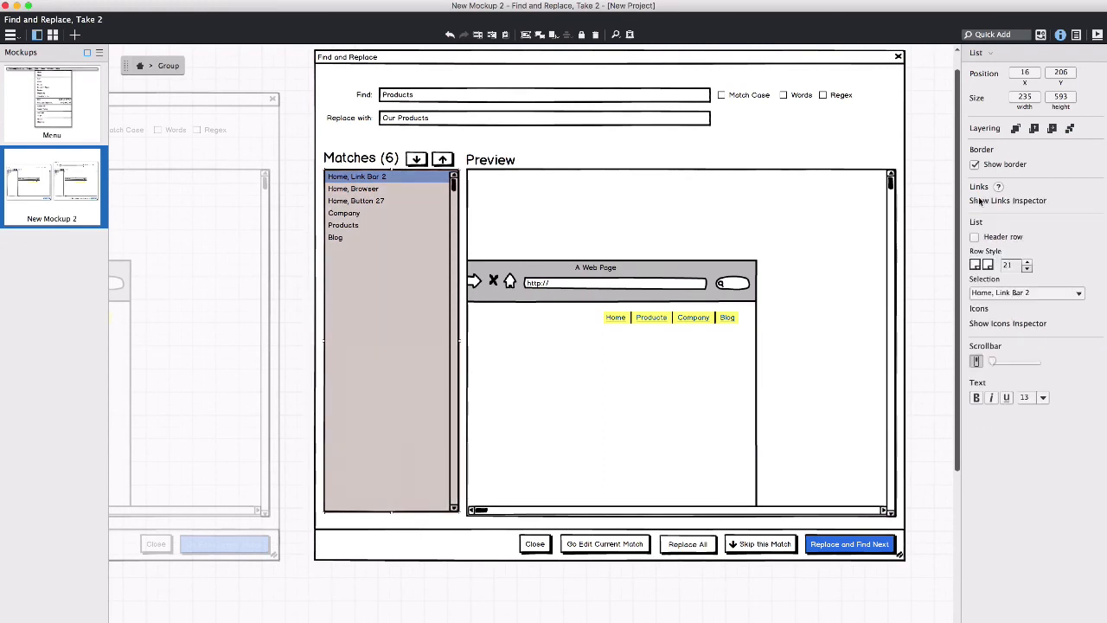
# Delete the down and up arrow buttons beside the Matches heading in the Find and Replace dialog.
pyautogui.click(284, 142)
pyautogui.click(417, 160)
pyautogui.press('BackSpace')
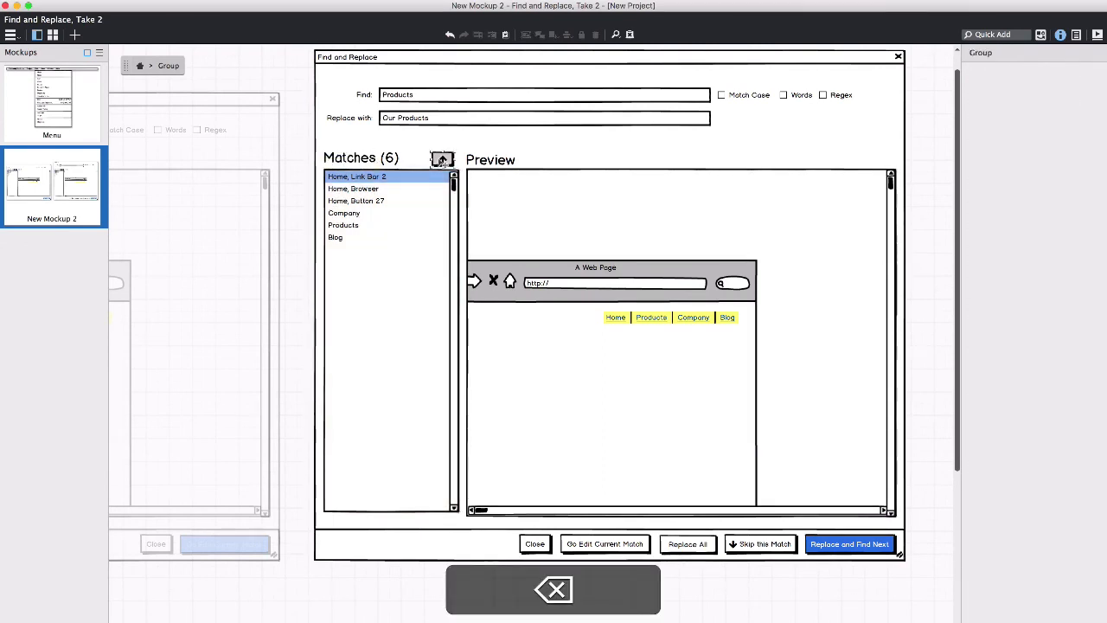
pyautogui.click(443, 160)
pyautogui.press('BackSpace')
# Delete both arrow buttons beside the Matches heading in the find-only dialog.
pyautogui.hscroll(-1, 363, 177)
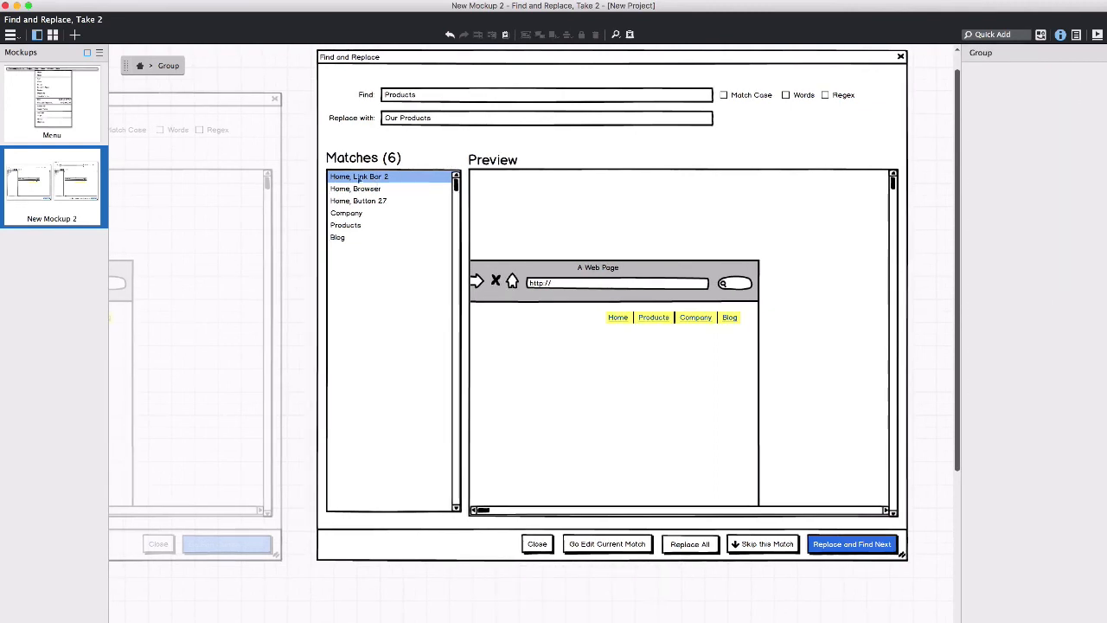
pyautogui.hscroll(-6, 305, 179)
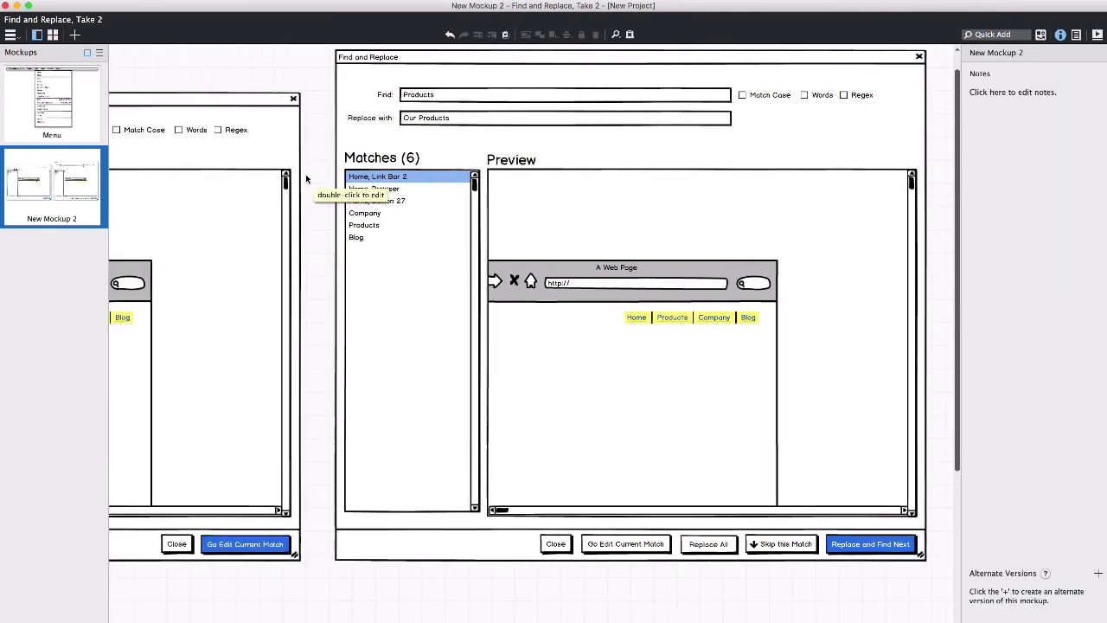
pyautogui.hscroll(-15, 305, 179)
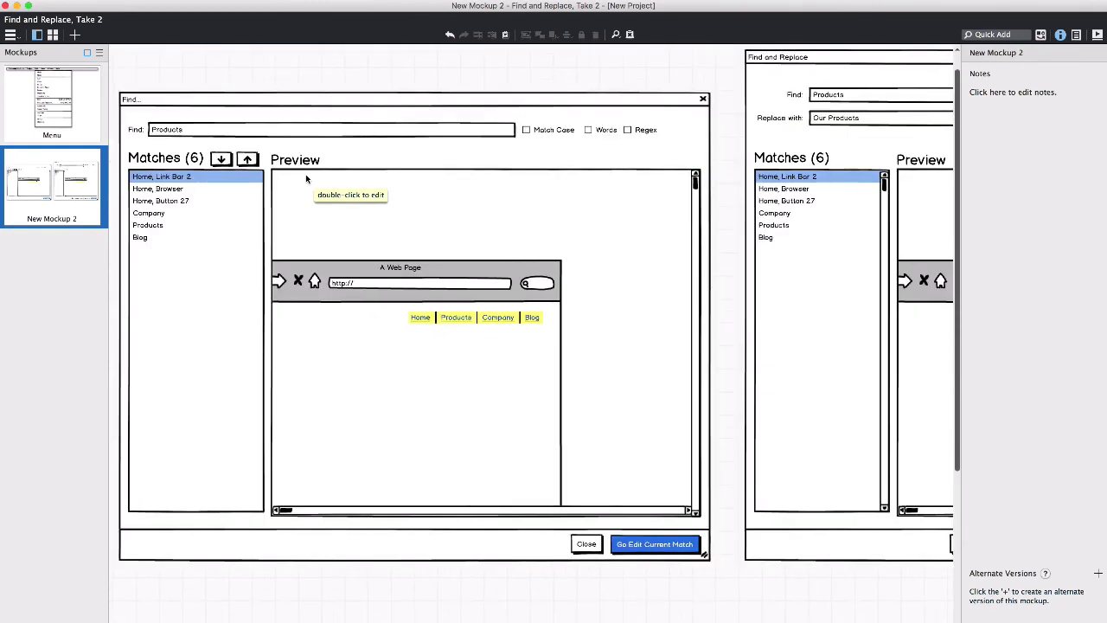
pyautogui.click(222, 161)
pyautogui.doubleClick(222, 160)
pyautogui.press('BackSpace')
pyautogui.click(247, 160)
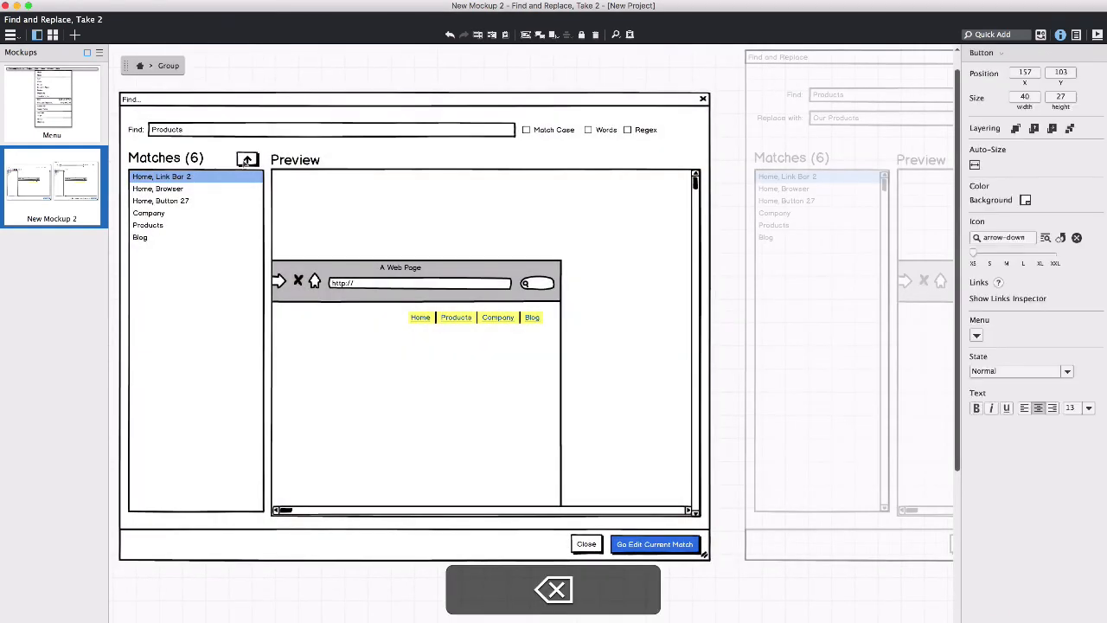
pyautogui.press('BackSpace')
# Turn on the scrollbar for the find-only dialog's Matches list and put away the separate Find AND Find & Replace project window.
pyautogui.click(233, 201)
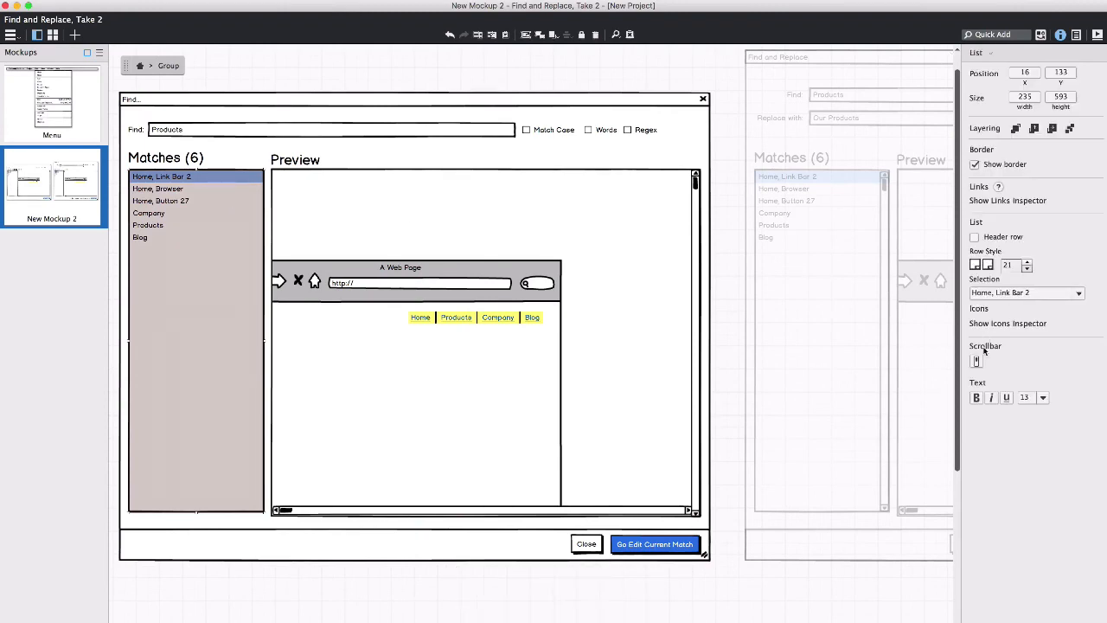
pyautogui.click(976, 361)
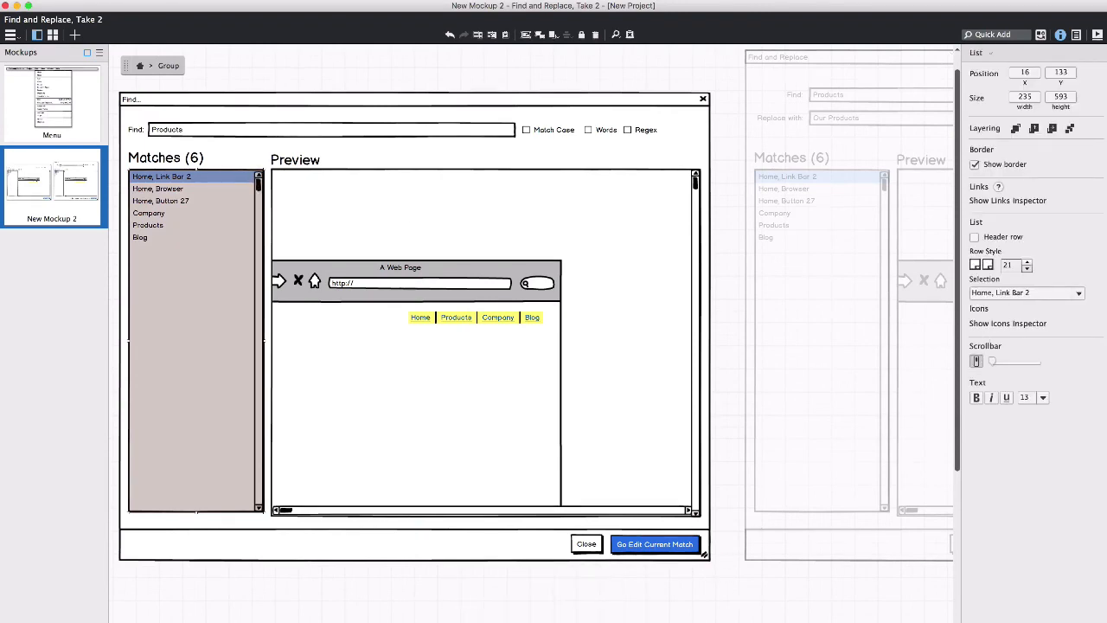
pyautogui.press('super+grave')
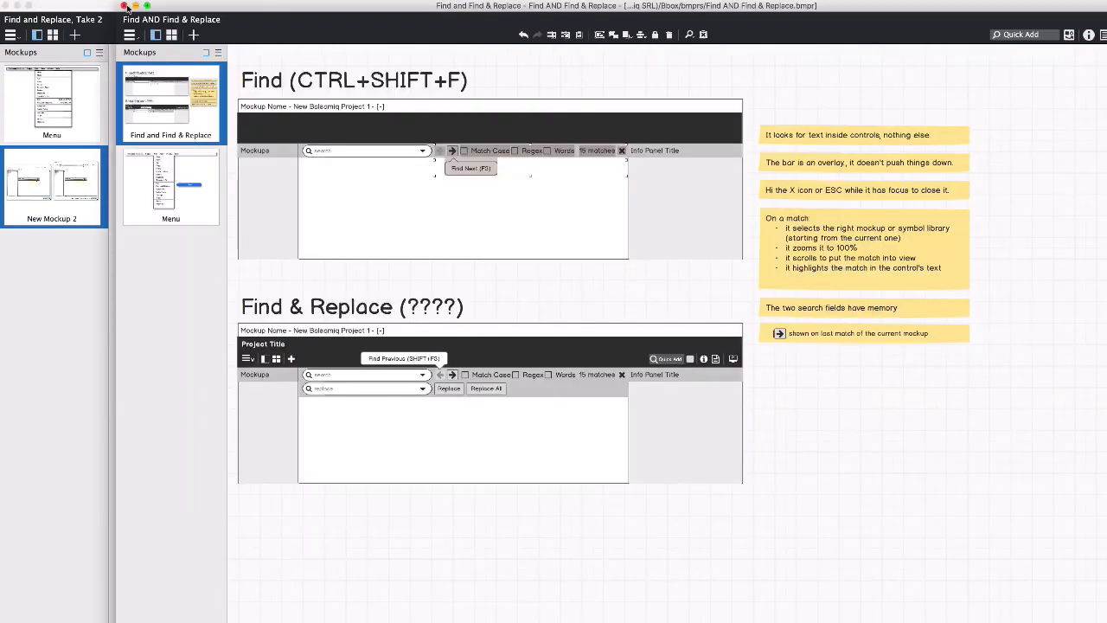
pyautogui.click(135, 6)
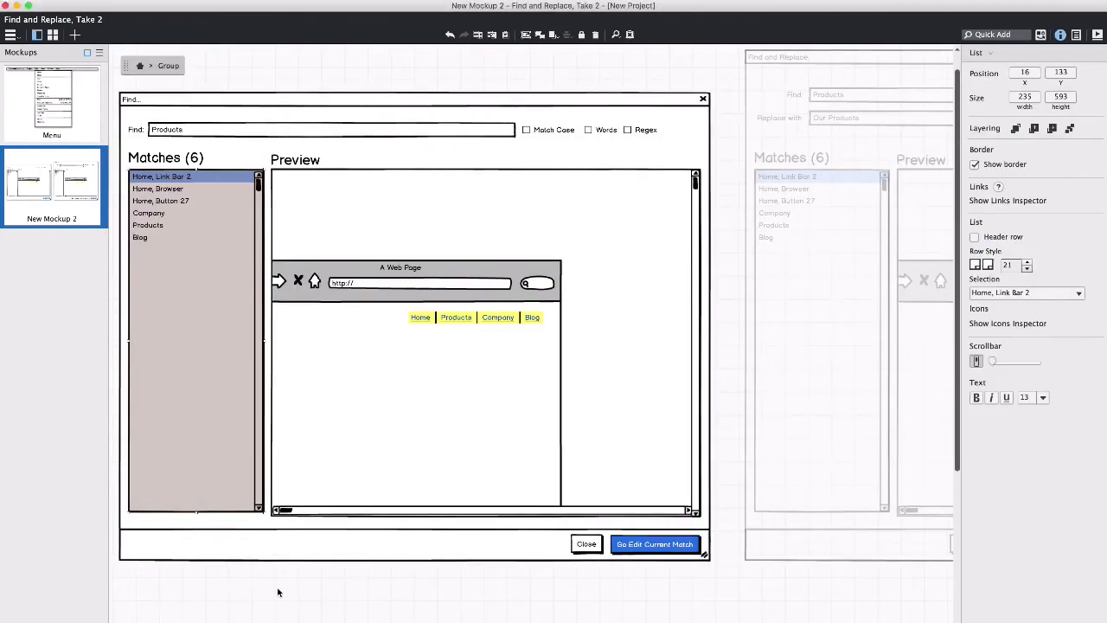
# Hide the mockups list and fit both dialogs into the enlarged canvas.
pyautogui.click(277, 591)
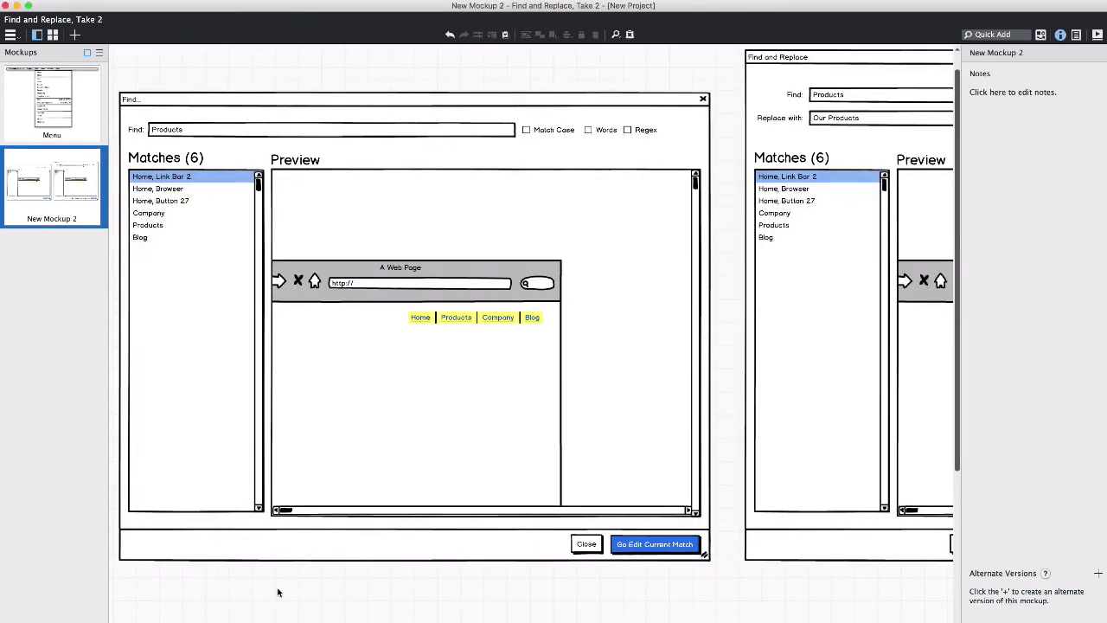
pyautogui.press('super+0')
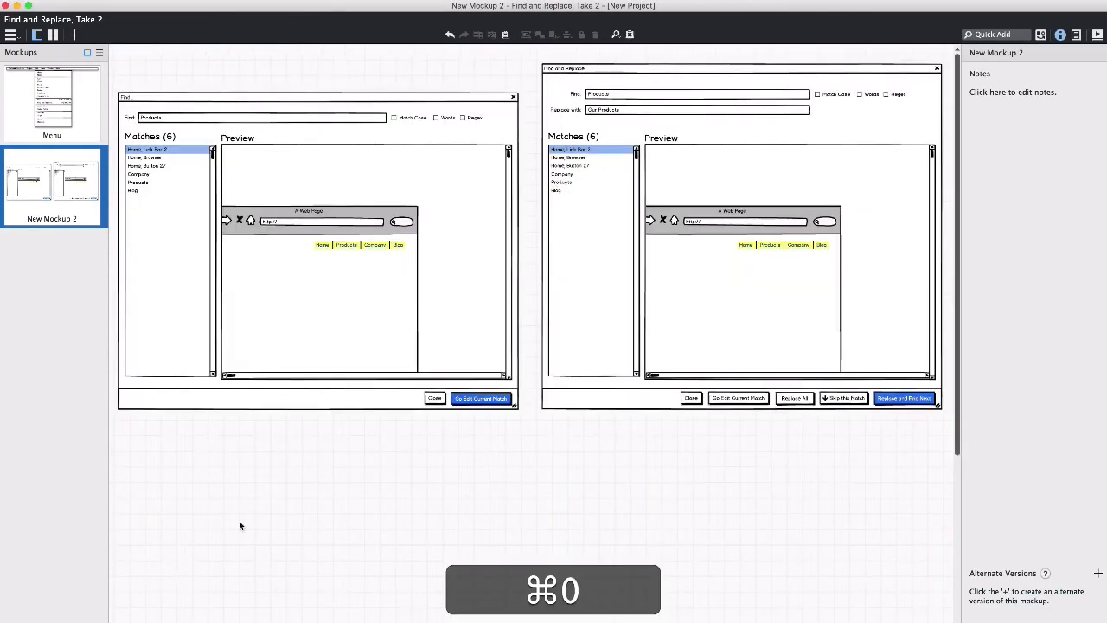
pyautogui.click(38, 35)
pyautogui.press('super+0')
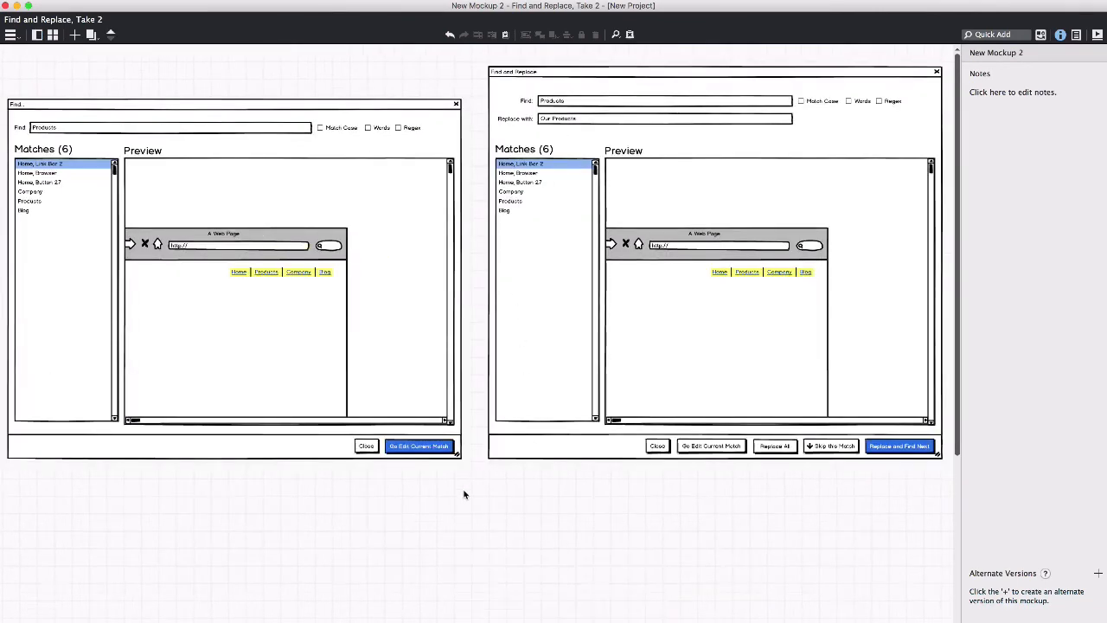
# Shorten the window inside the Find and Replace group from its upper edge to a height of 866.
pyautogui.click(577, 90)
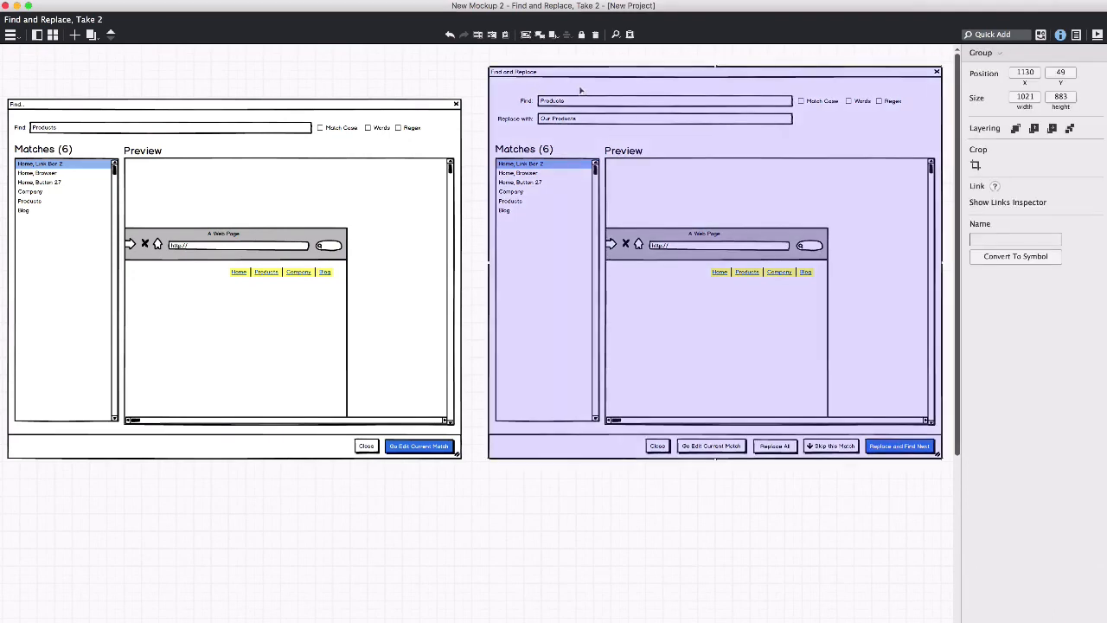
pyautogui.doubleClick(709, 73)
pyautogui.click(714, 70)
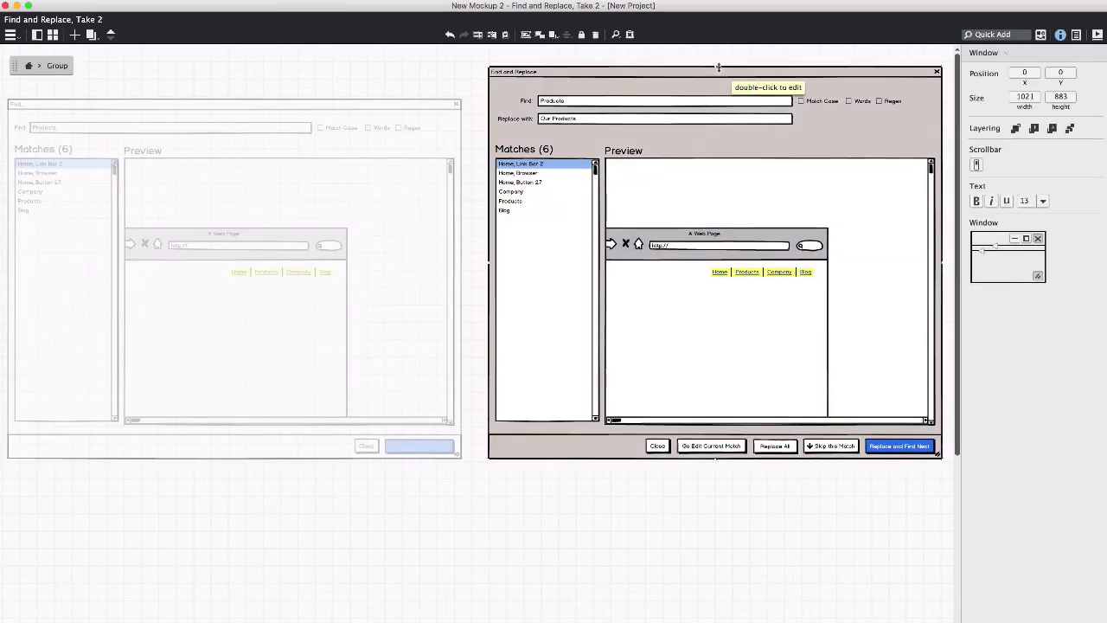
pyautogui.moveTo(718, 71); pyautogui.dragTo(692, 117)
pyautogui.click(706, 65)
pyautogui.press('super+z')
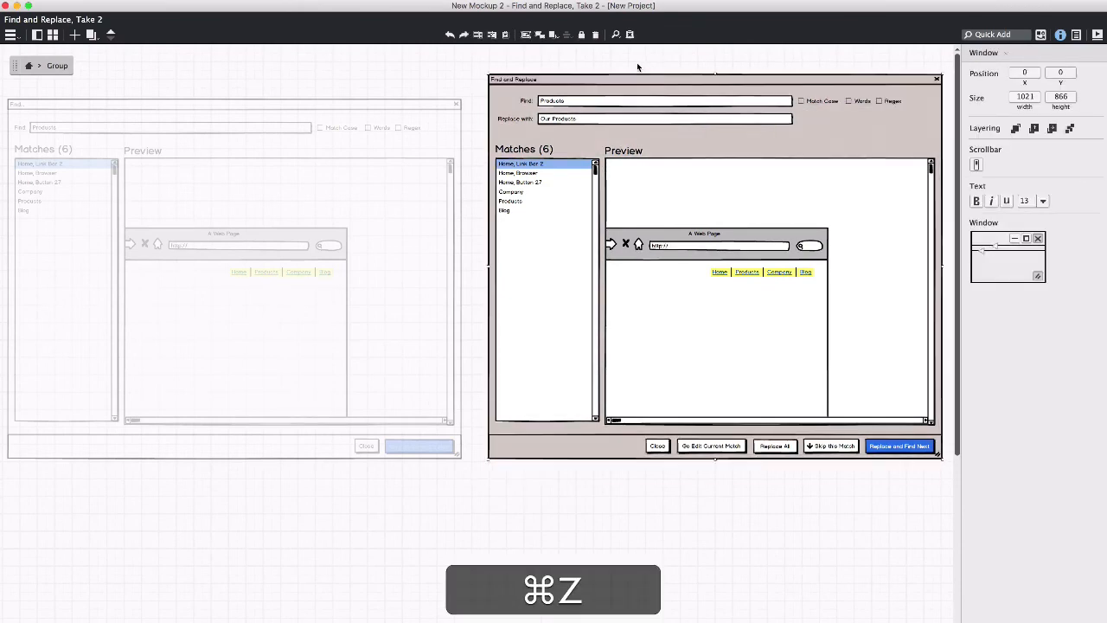
# Move the whole Find and Replace dialog to X 1100, Y 122, level with the find-only dialog.
pyautogui.click(638, 68)
pyautogui.click(638, 70)
pyautogui.click(639, 81)
pyautogui.moveTo(640, 82); pyautogui.dragTo(629, 108)
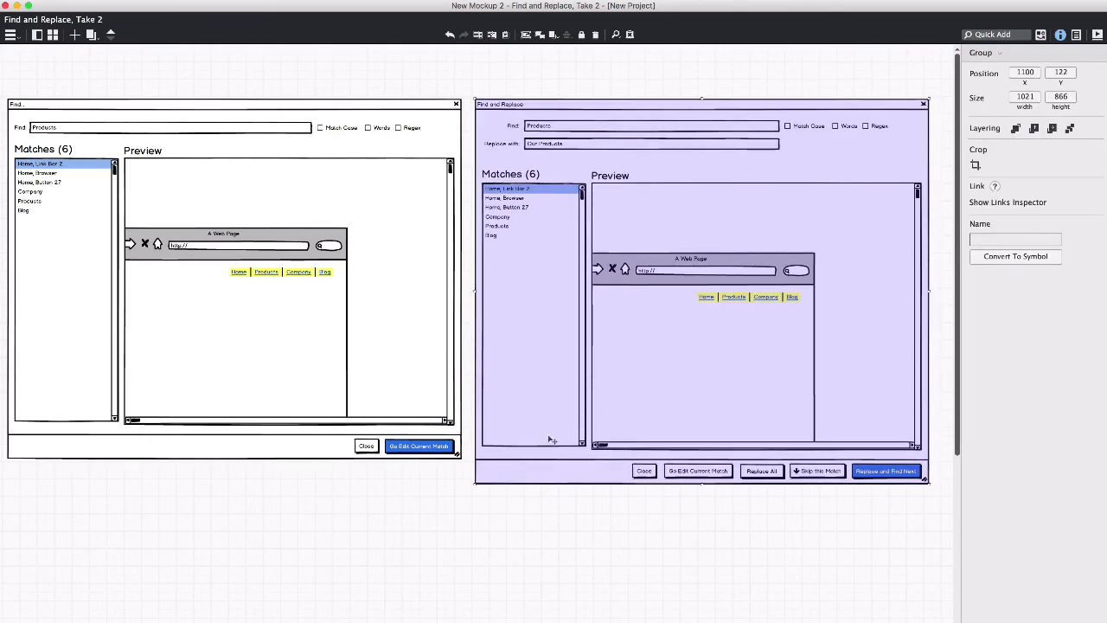
pyautogui.click(537, 536)
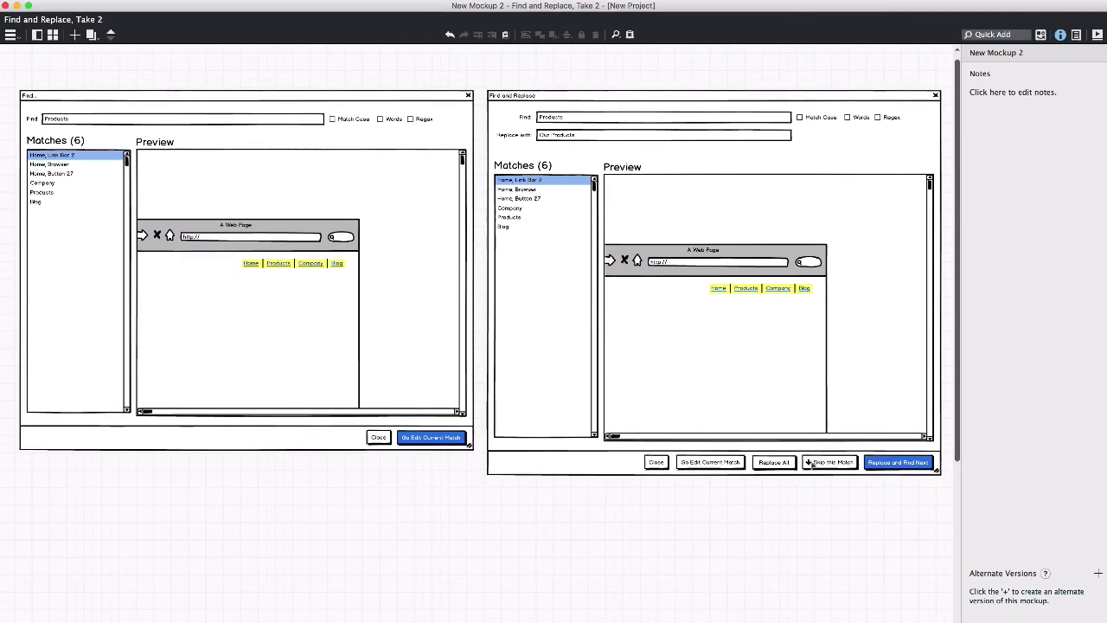
# Remove the arrow icon from the Skip this Match button in the Find and Replace dialog.
pyautogui.click(827, 466)
pyautogui.doubleClick(828, 465)
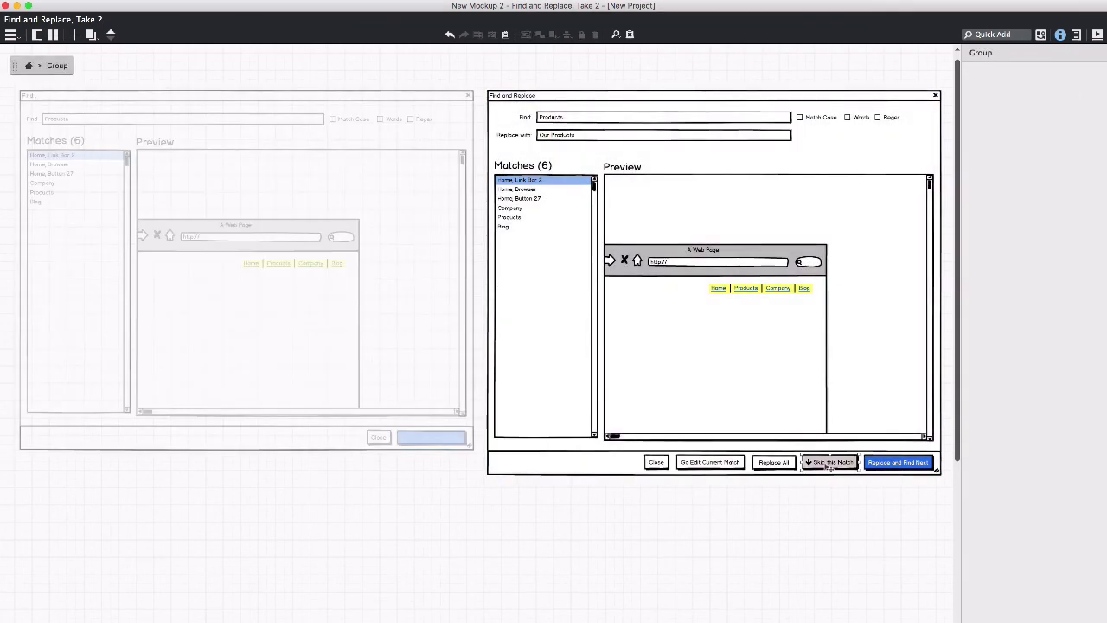
pyautogui.click(1075, 237)
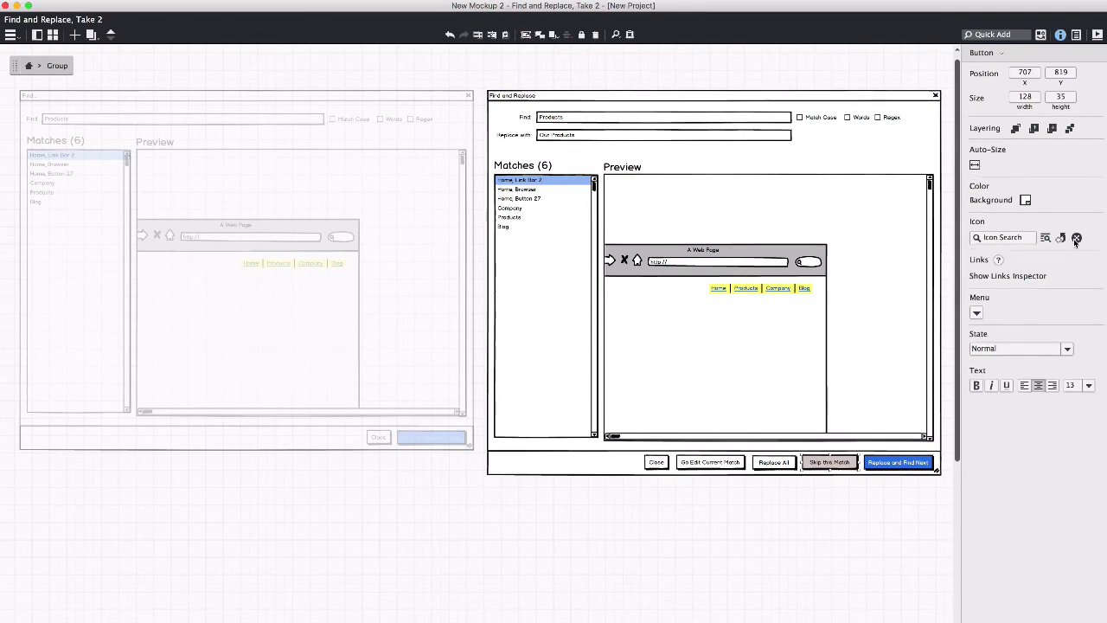
pyautogui.click(837, 502)
pyautogui.click(798, 500)
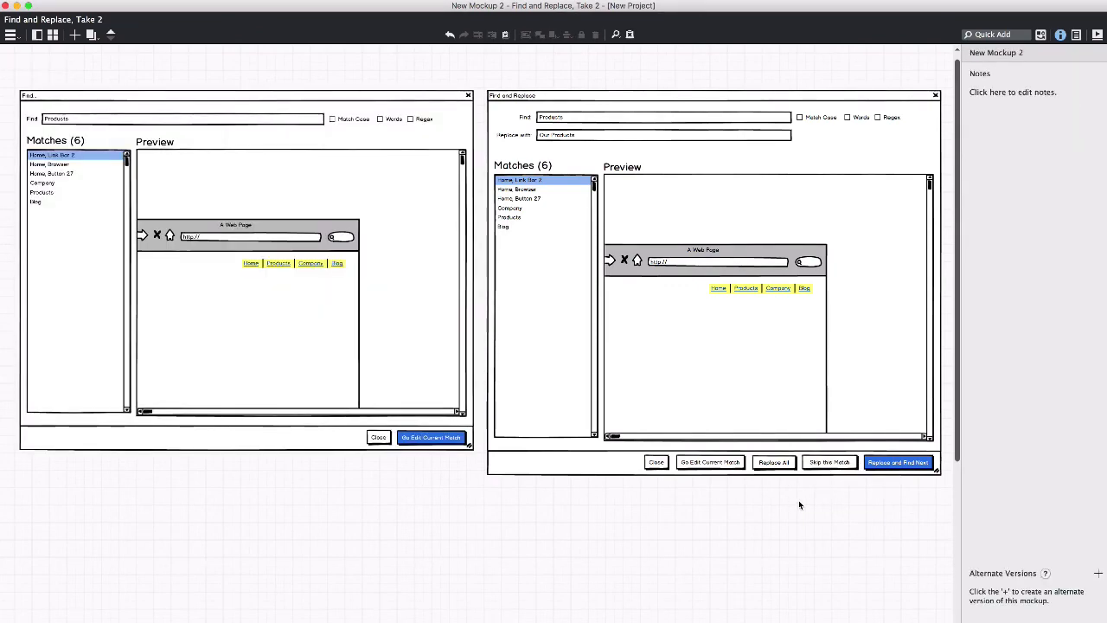
# Move the Find and Replace with rows and their checkboxes together down, closer to the Matches and Preview headings.
pyautogui.doubleClick(496, 115)
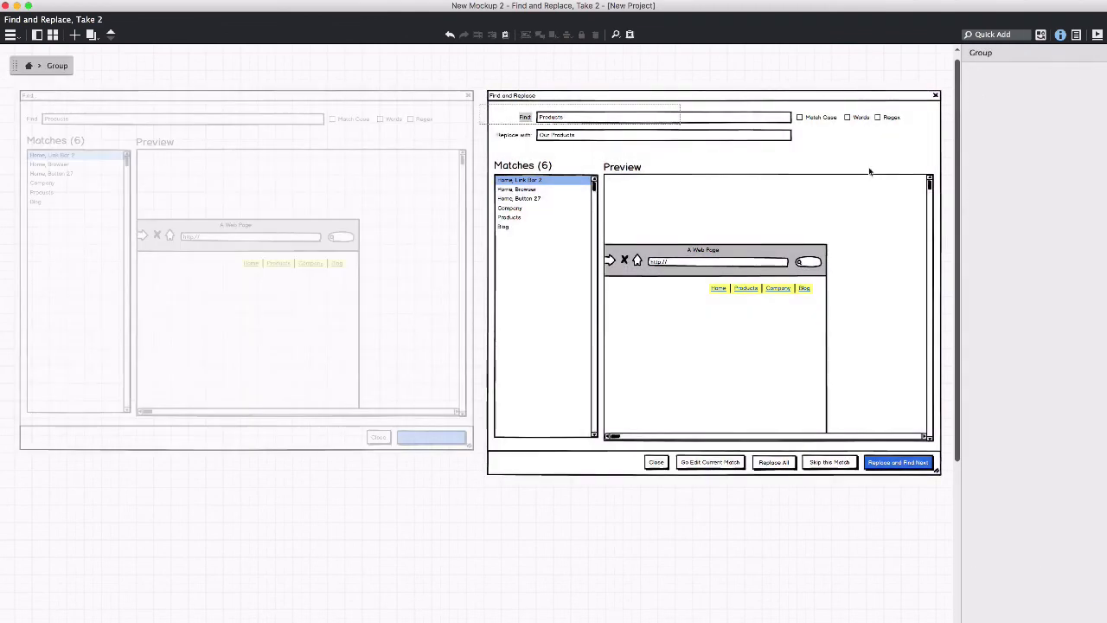
pyautogui.moveTo(907, 160); pyautogui.dragTo(916, 160)
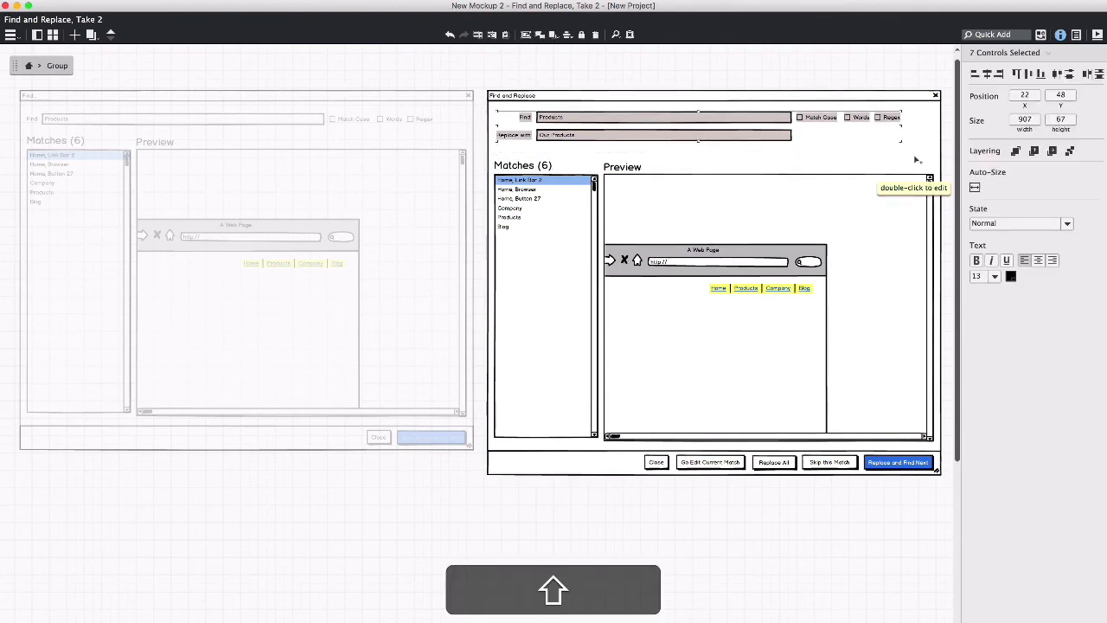
pyautogui.hotkey('shift', 'Down')
pyautogui.hotkey('shift', 'Down')
pyautogui.hotkey('shift', 'Down')
pyautogui.hotkey('shift', 'Up')
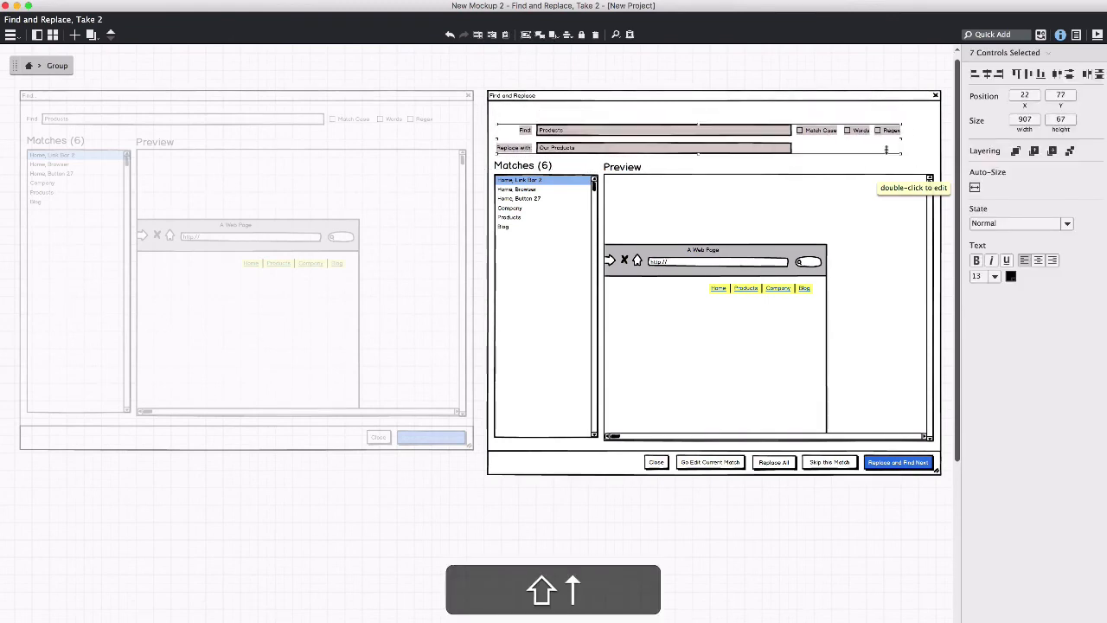
pyautogui.press('Up')
pyautogui.press('Up')
pyautogui.press('Up')
# Lower the upper edge of the Find and Replace window so its height is 840.
pyautogui.click(771, 104)
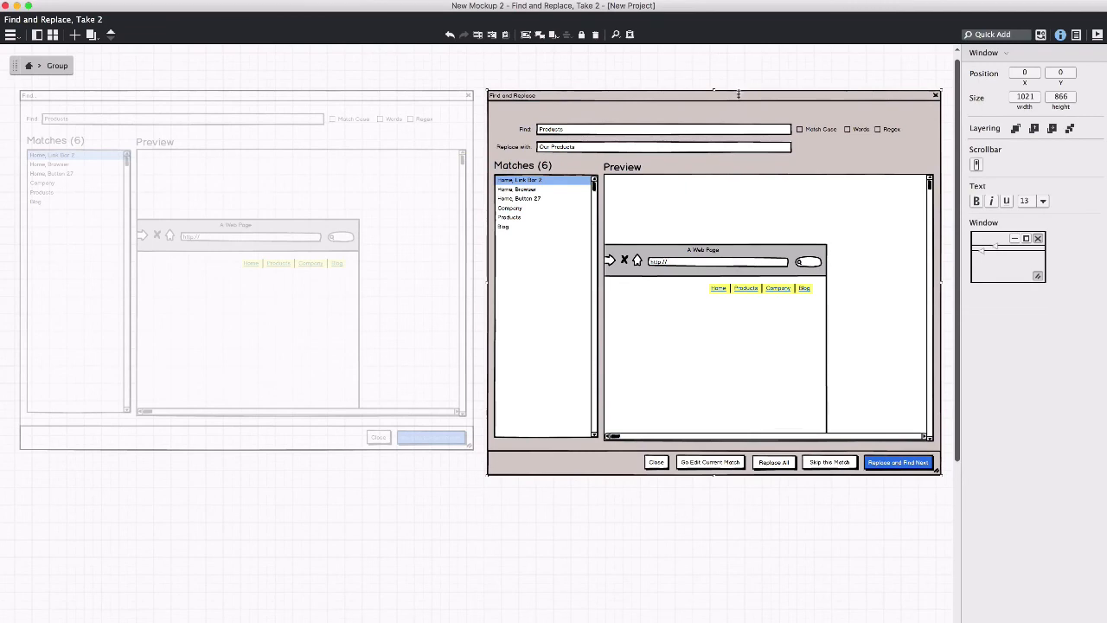
pyautogui.moveTo(738, 90); pyautogui.dragTo(738, 101)
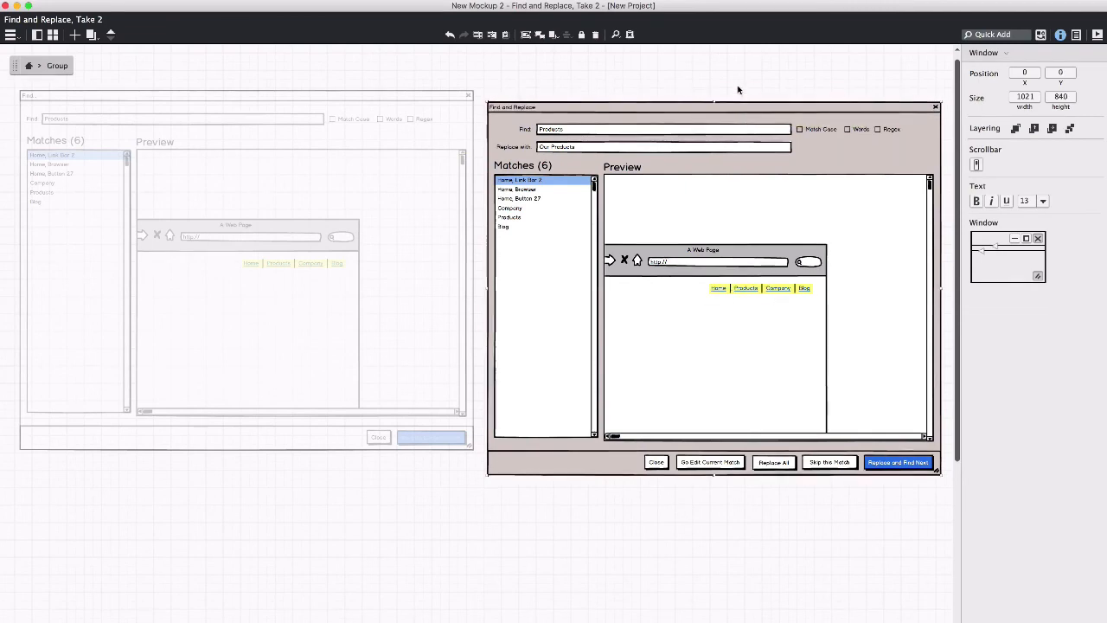
pyautogui.click(738, 90)
# Align the top edges of the find-only and Find and Replace dialogs.
pyautogui.click(724, 113)
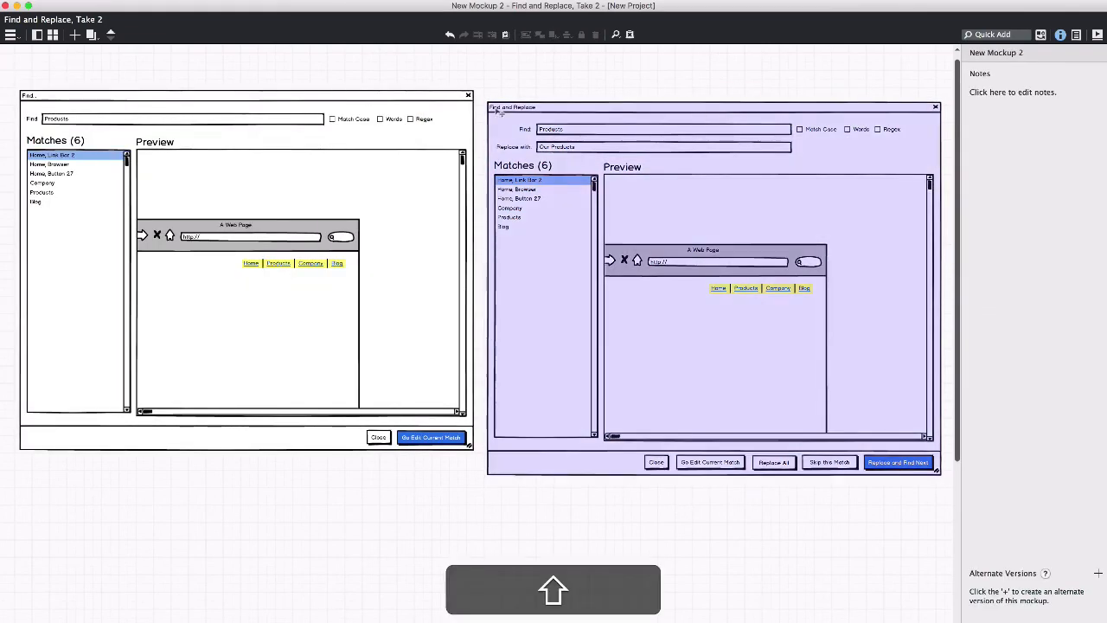
pyautogui.keyDown('shift'); pyautogui.click(421, 103); pyautogui.keyUp('shift')
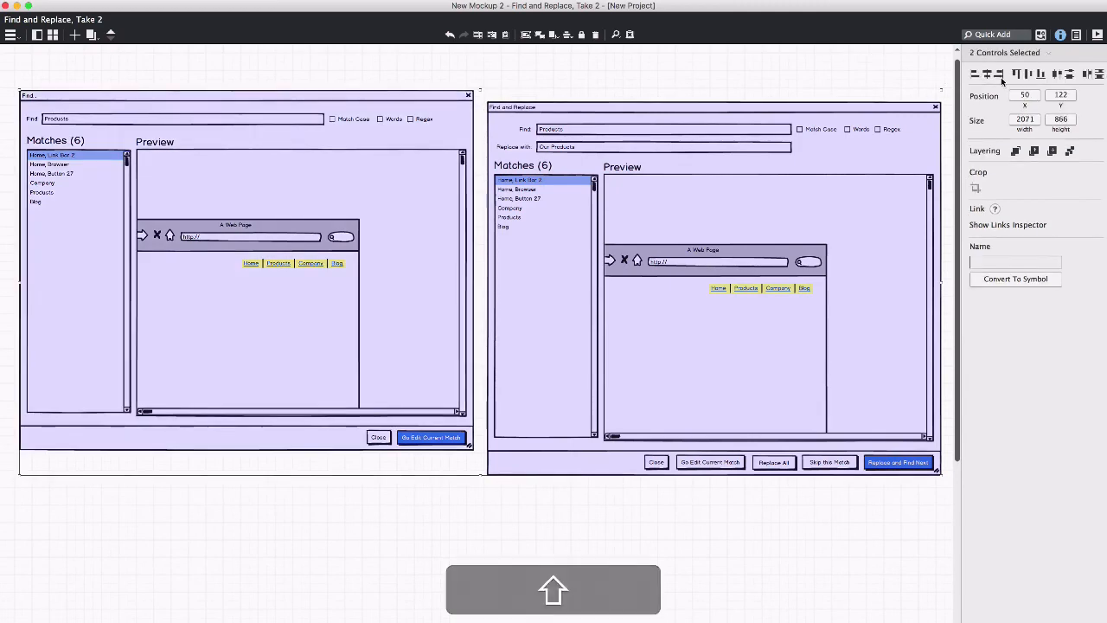
pyautogui.click(1015, 74)
pyautogui.click(809, 75)
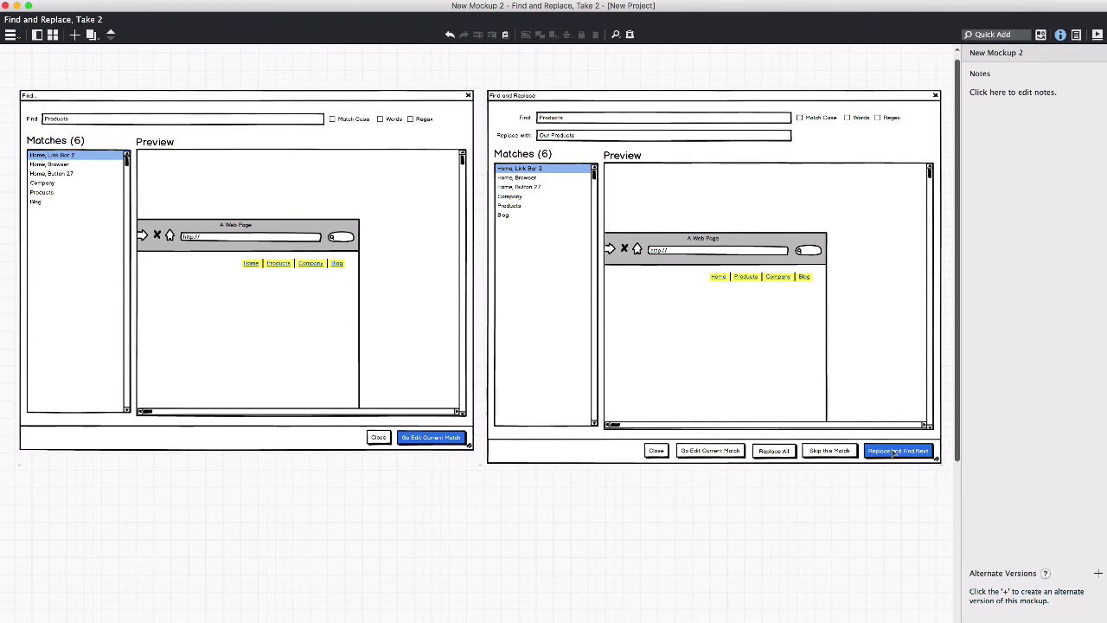
pyautogui.click(843, 453)
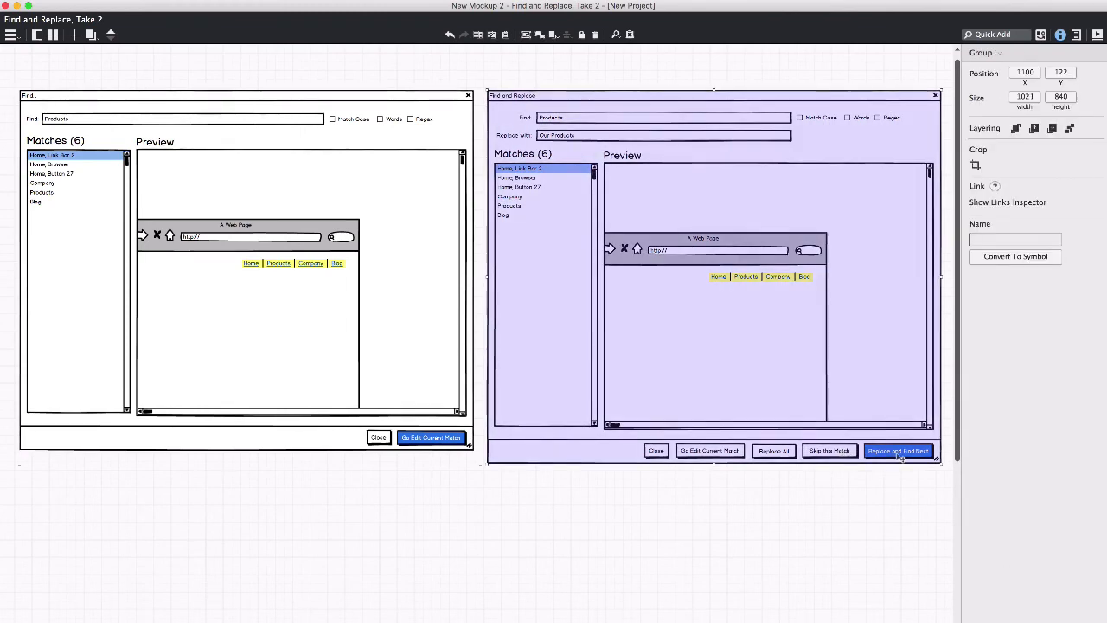
pyautogui.click(885, 482)
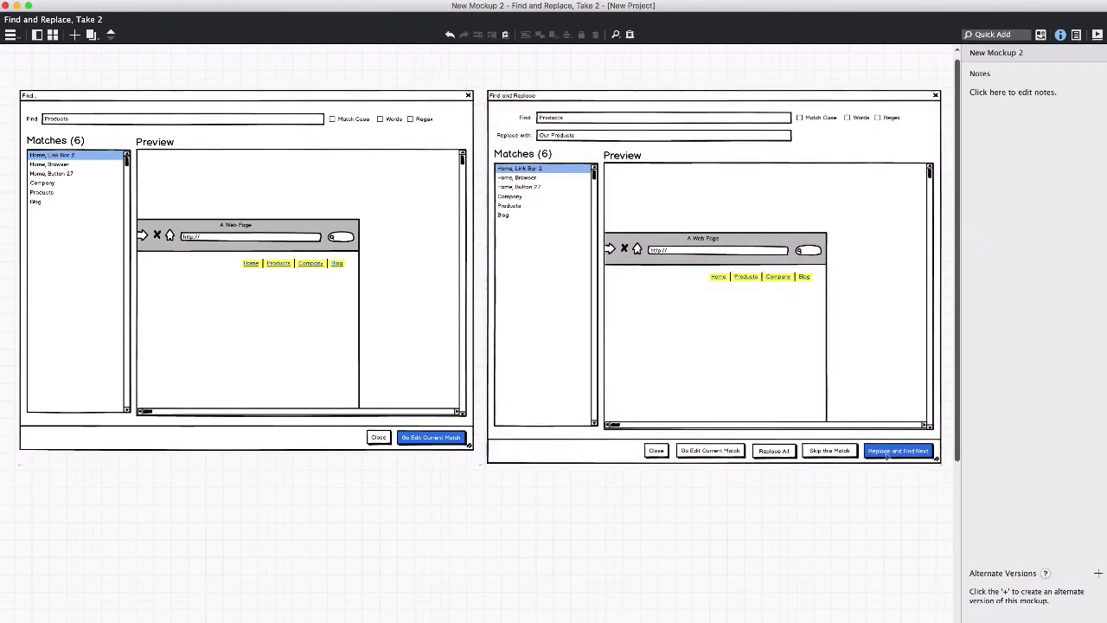